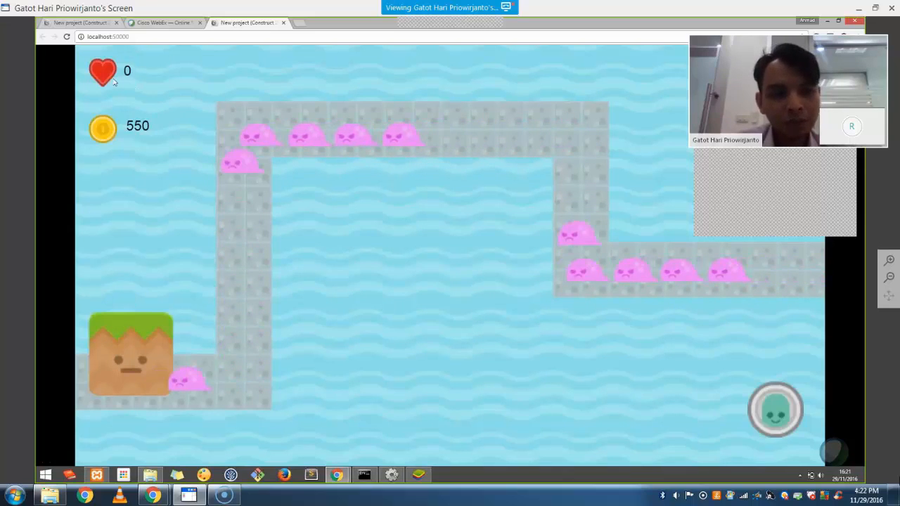
# Buy two towers and place them beside the right stretch and below the lower path
pyautogui.click(773, 411)
pyautogui.moveTo(550, 336); pyautogui.dragTo(539, 198)
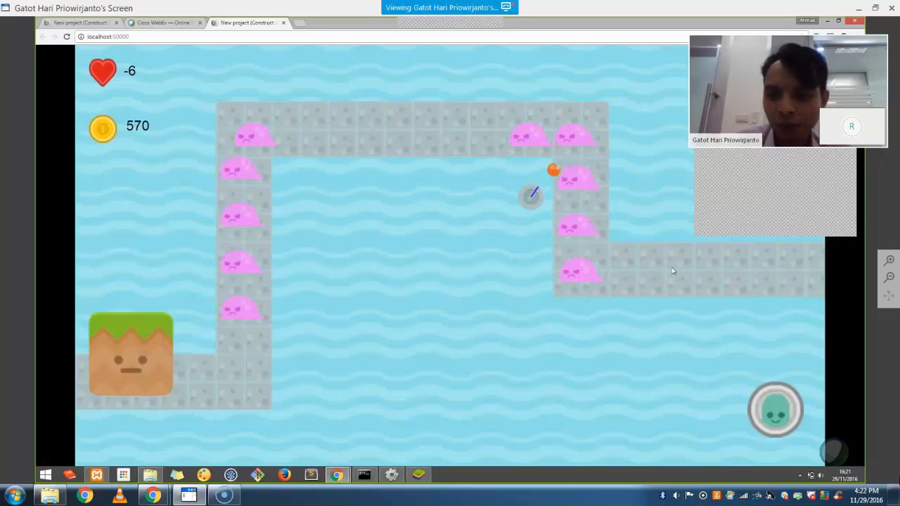
pyautogui.moveTo(775, 410); pyautogui.dragTo(732, 410)
pyautogui.moveTo(661, 314); pyautogui.dragTo(661, 308)
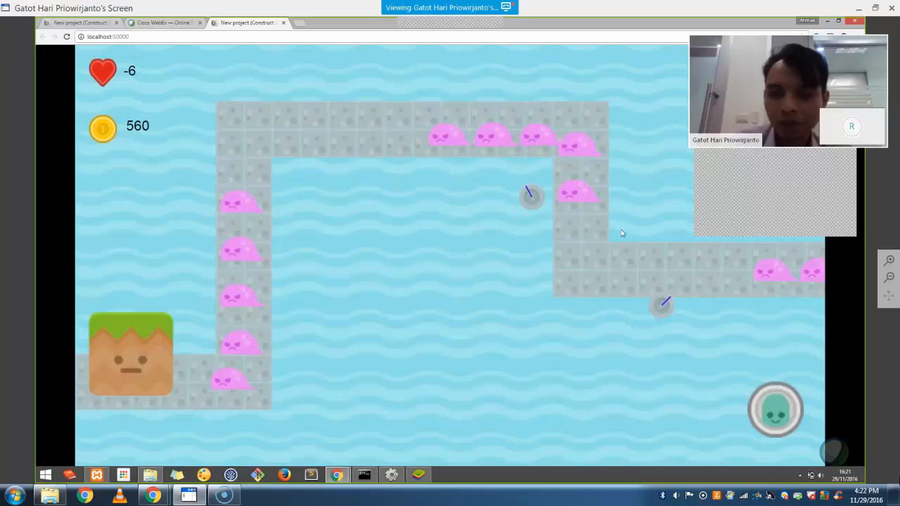
pyautogui.moveTo(620, 230); pyautogui.dragTo(635, 218)
# Place two more towers beside the path, nudge one, and return to the Construct 2 editor
pyautogui.click(776, 410)
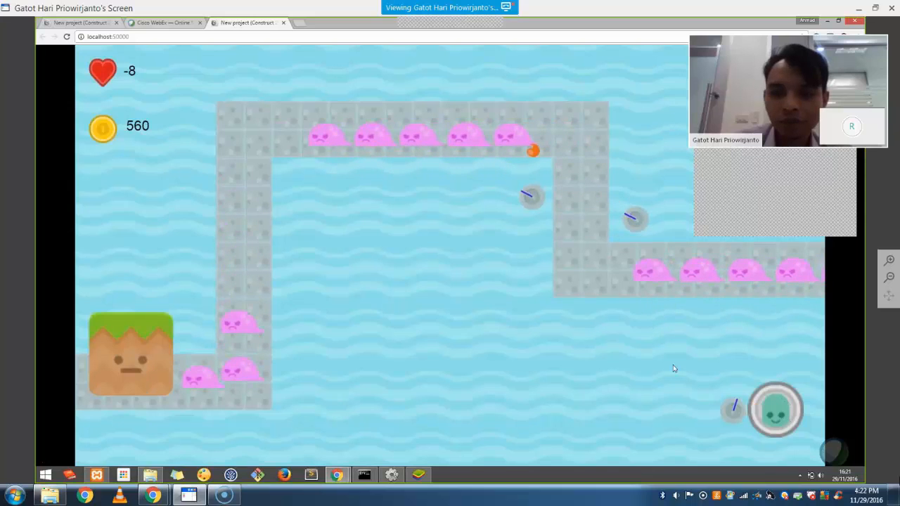
pyautogui.moveTo(732, 410); pyautogui.dragTo(526, 251)
pyautogui.click(775, 410)
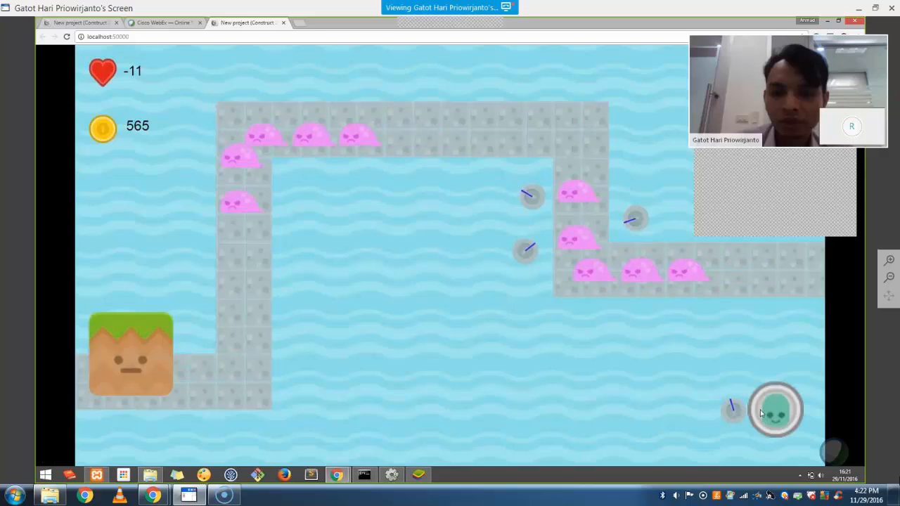
pyautogui.moveTo(731, 412); pyautogui.dragTo(631, 182)
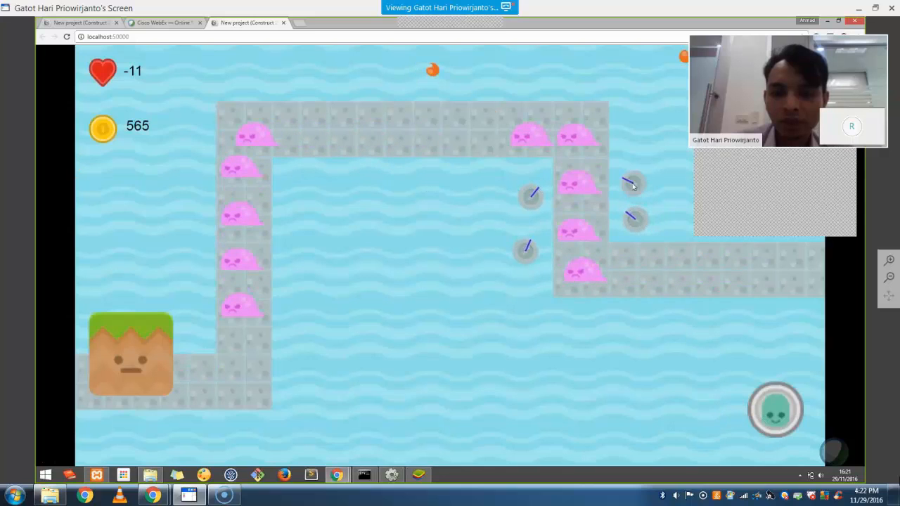
pyautogui.moveTo(526, 257); pyautogui.dragTo(534, 253)
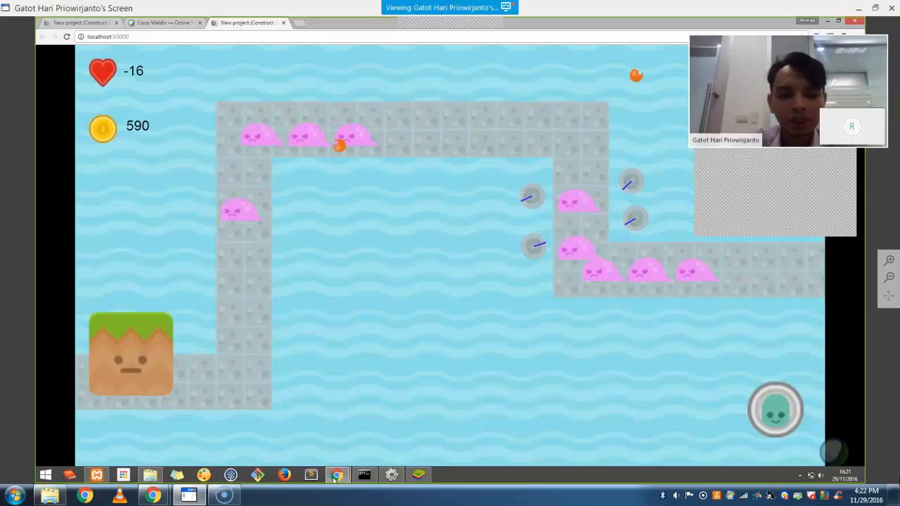
pyautogui.click(388, 478)
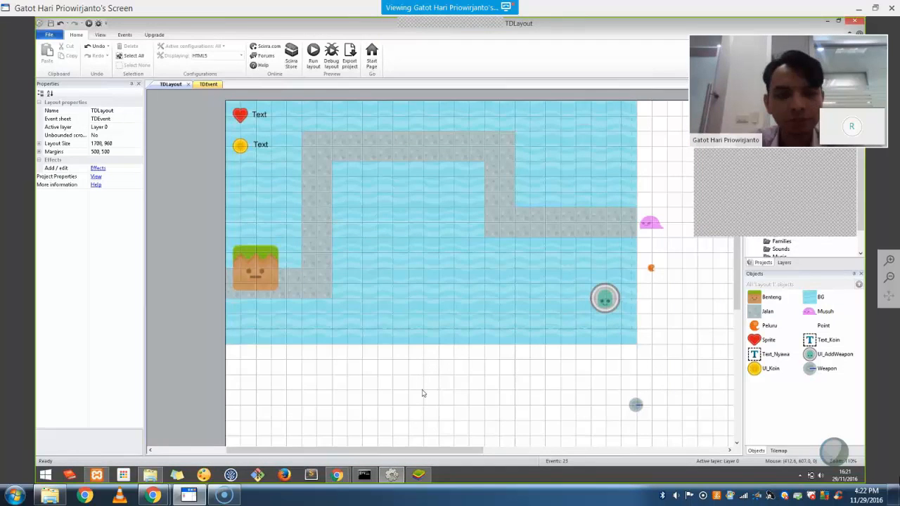
# Create a new empty project from File > New
pyautogui.click(52, 36)
pyautogui.click(334, 129)
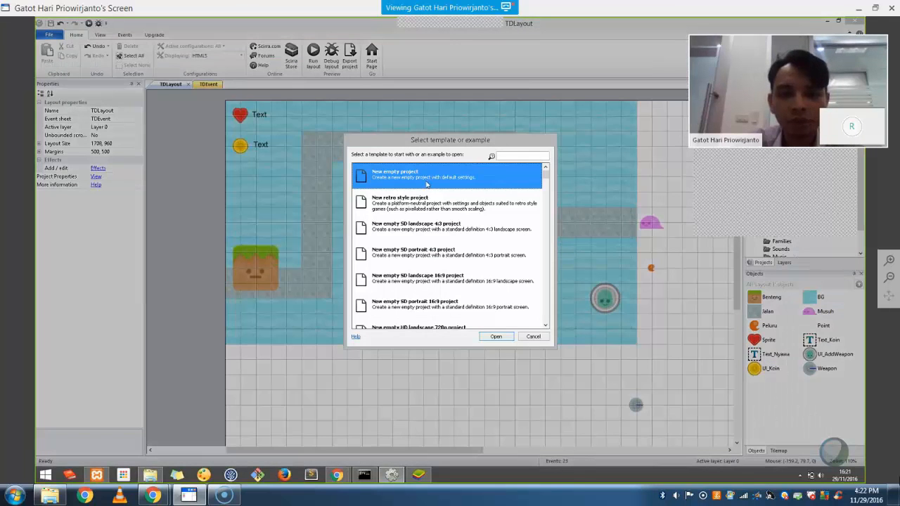
pyautogui.doubleClick(426, 184)
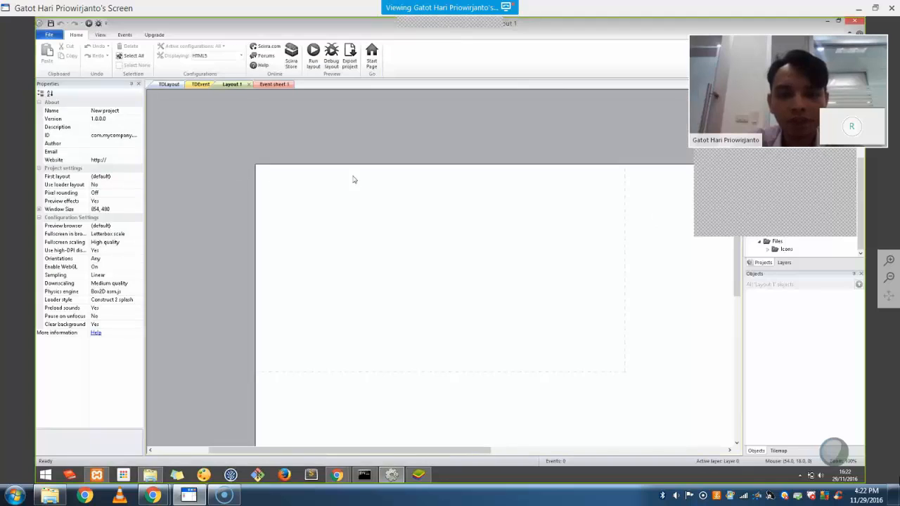
pyautogui.scroll(-2, 497, 199)
pyautogui.keyDown('ctrl'); pyautogui.scroll(-1, 517, 206); pyautogui.keyUp('ctrl')
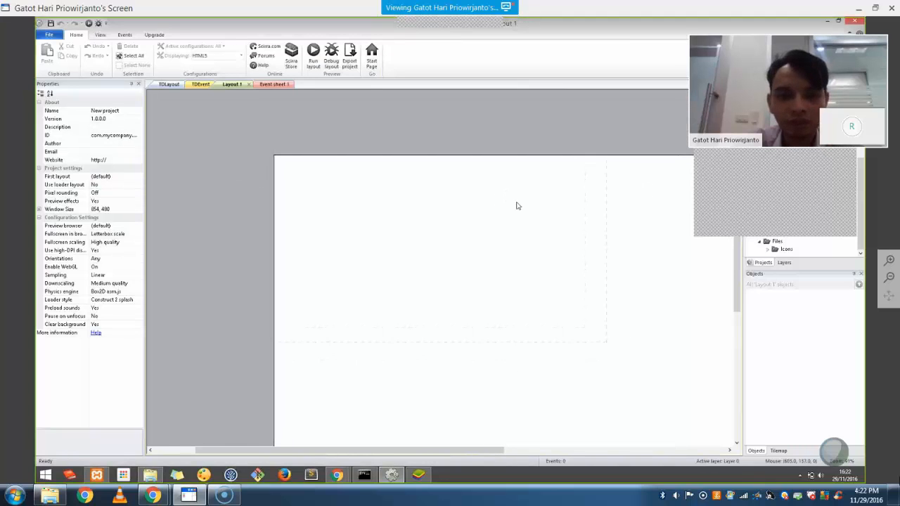
pyautogui.keyDown('ctrl'); pyautogui.scroll(1, 518, 206); pyautogui.keyUp('ctrl')
# Turn on Show grid for the blank layout from the View ribbon
pyautogui.click(101, 35)
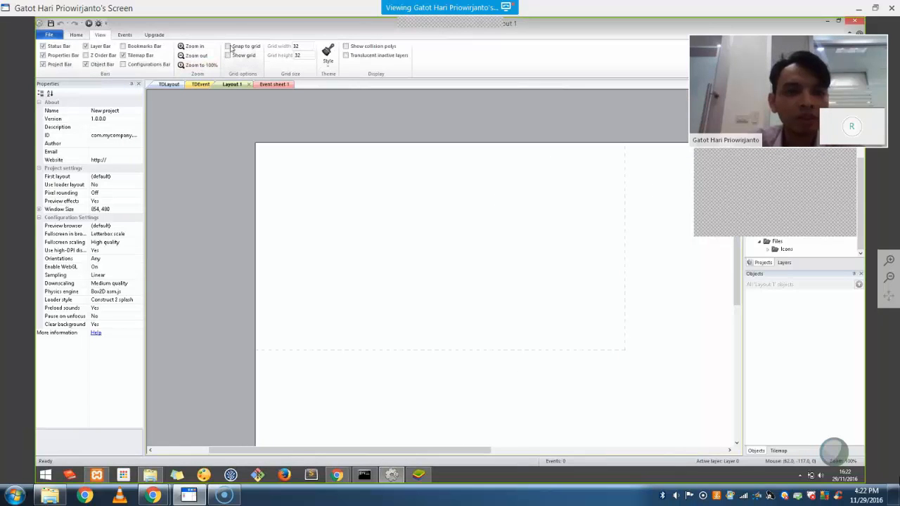
pyautogui.click(233, 55)
pyautogui.moveTo(741, 71); pyautogui.dragTo(720, 400)
pyautogui.moveTo(553, 251); pyautogui.dragTo(524, 214, button='middle')
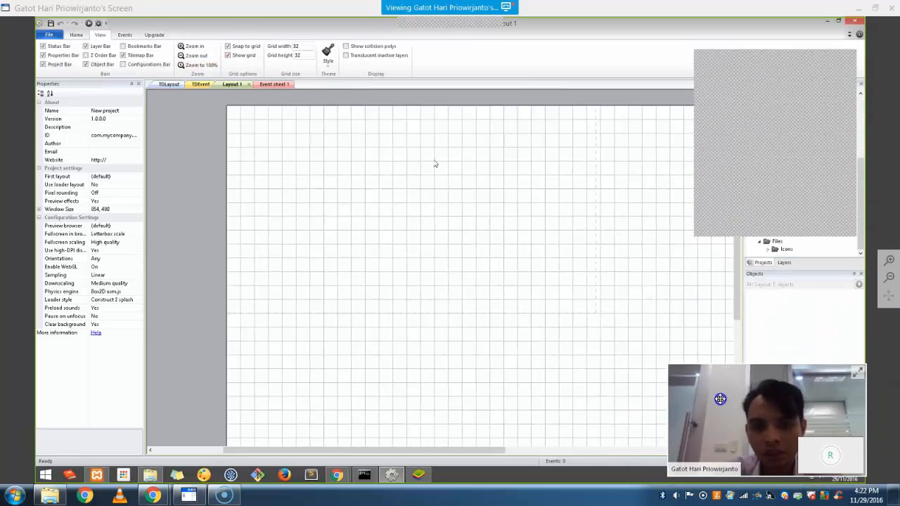
# Insert a new Sprite object and place it on the layout
pyautogui.rightClick(208, 210)
pyautogui.click(215, 216)
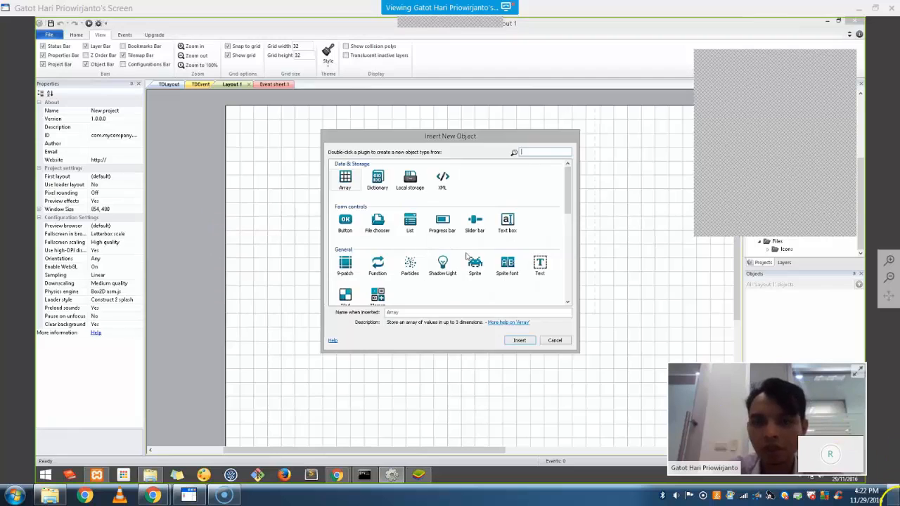
pyautogui.doubleClick(476, 266)
pyautogui.click(611, 217)
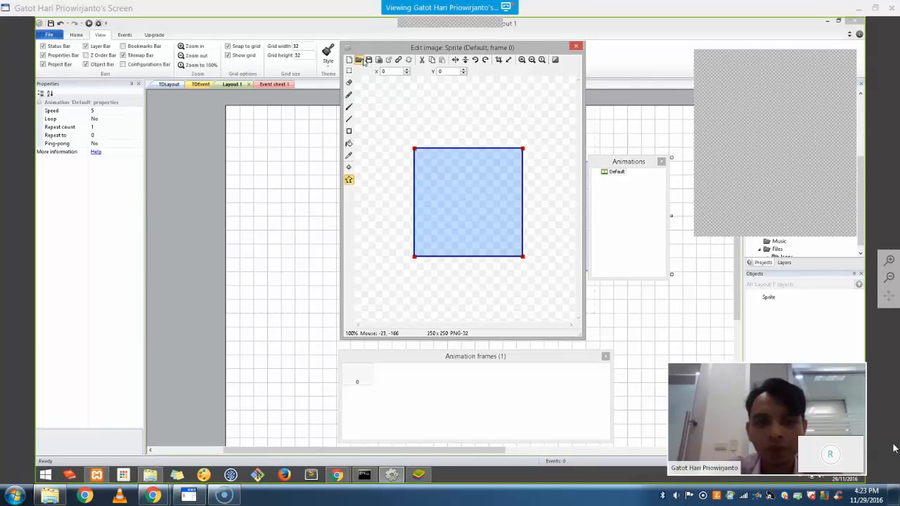
# Browse to Base pack > Enemies and pick slimeWalk1, then cancel the single-image load
pyautogui.click(360, 61)
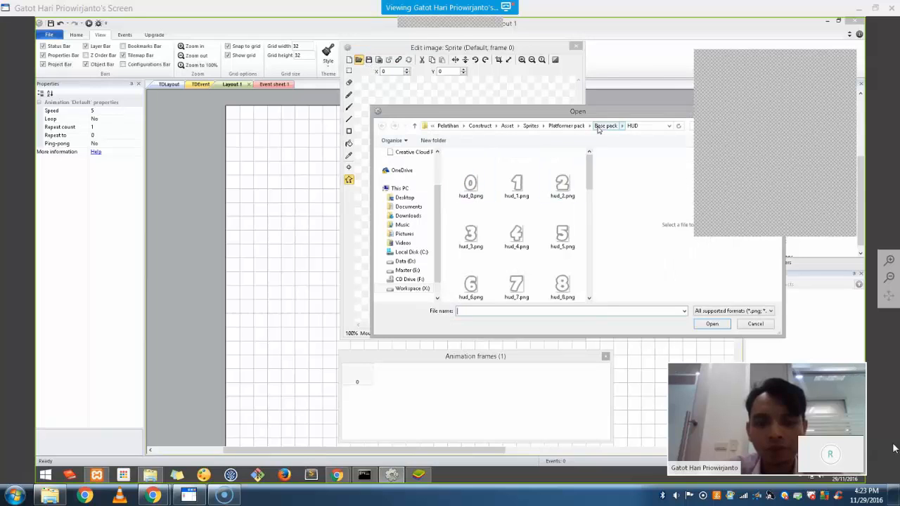
pyautogui.click(566, 126)
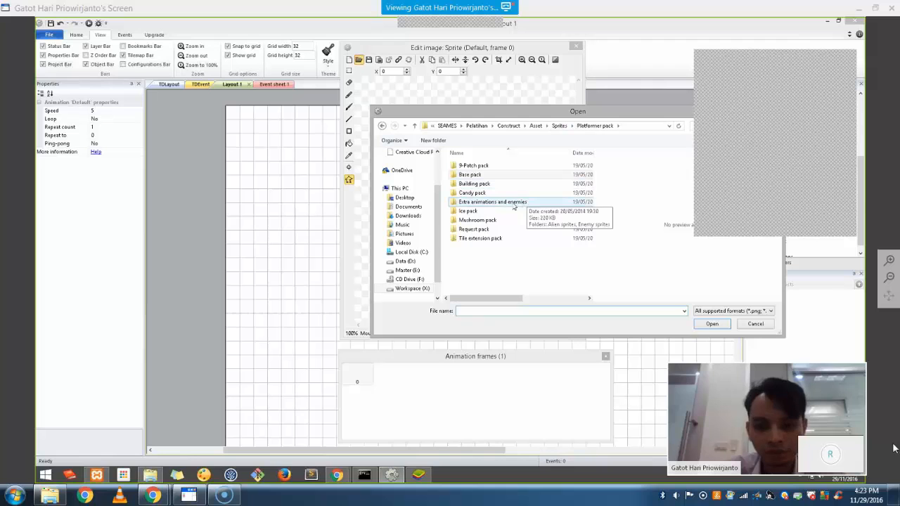
pyautogui.doubleClick(501, 174)
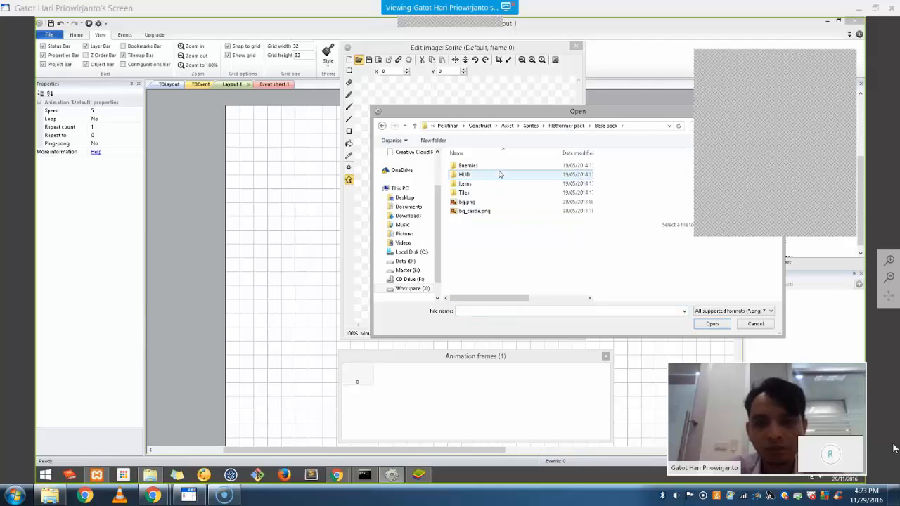
pyautogui.doubleClick(499, 165)
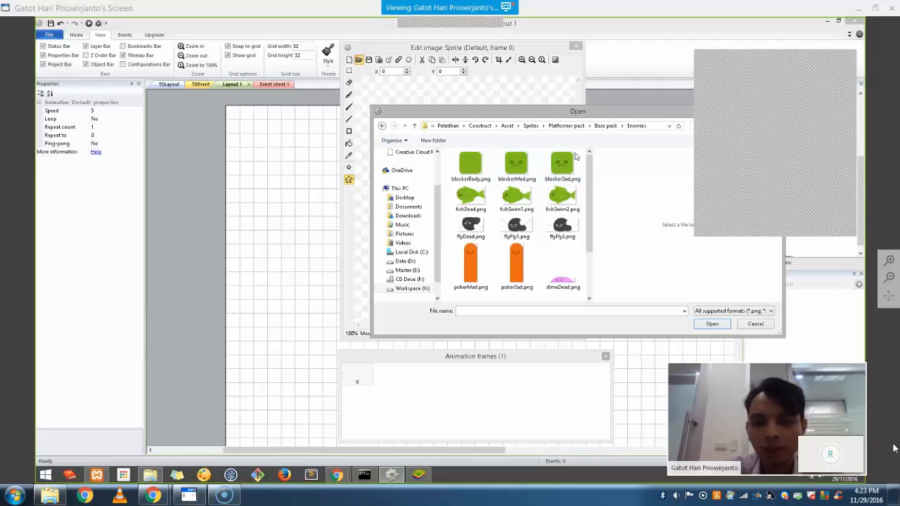
pyautogui.scroll(-2, 594, 234)
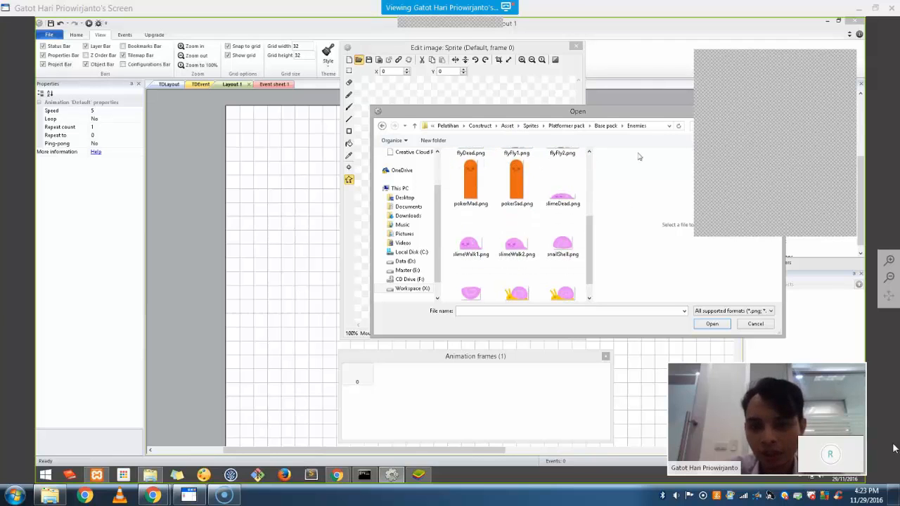
pyautogui.click(478, 254)
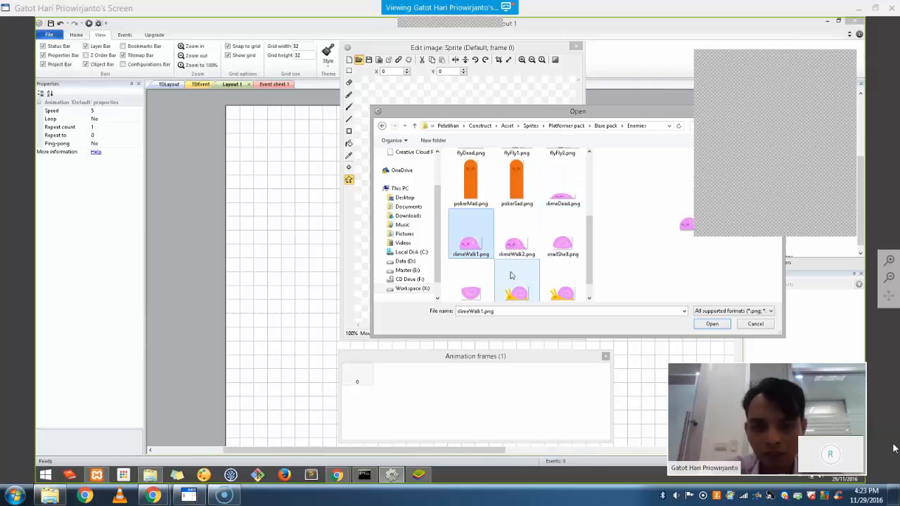
pyautogui.click(750, 326)
# Import slimeWalk1 and slimeWalk2 from the Enemies folder as animation frames, then select the empty frame 0
pyautogui.rightClick(451, 345)
pyautogui.moveTo(483, 383)
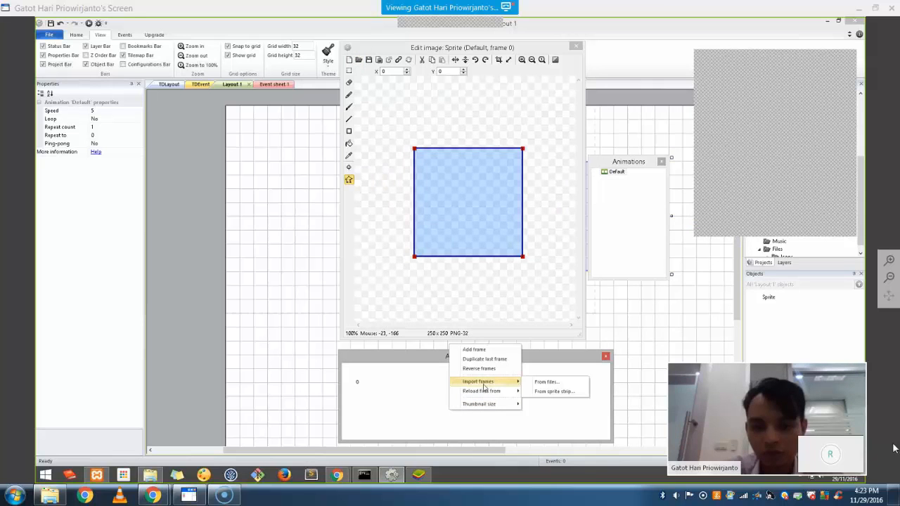
pyautogui.click(539, 384)
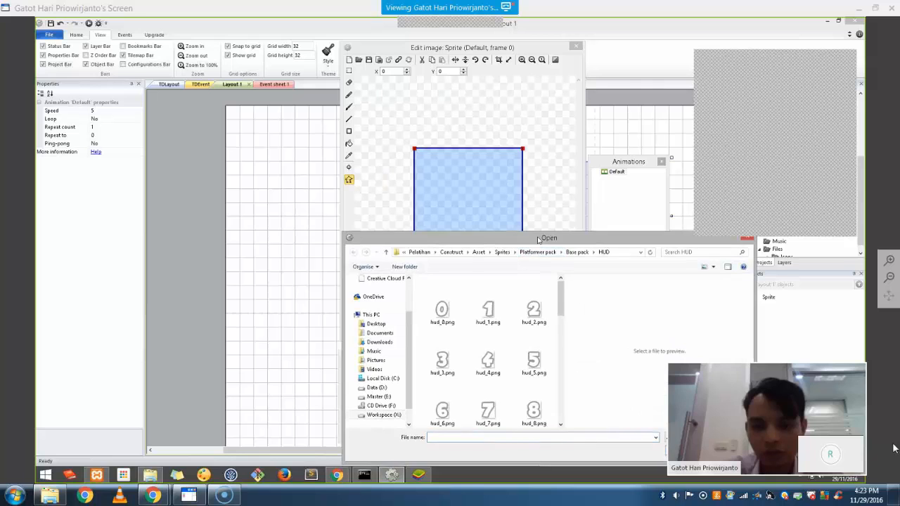
pyautogui.click(555, 155)
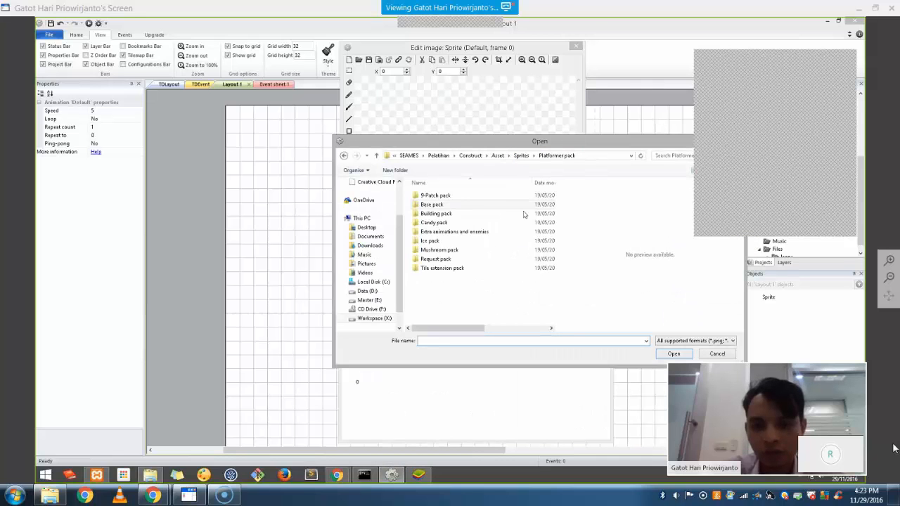
pyautogui.doubleClick(464, 204)
pyautogui.doubleClick(460, 197)
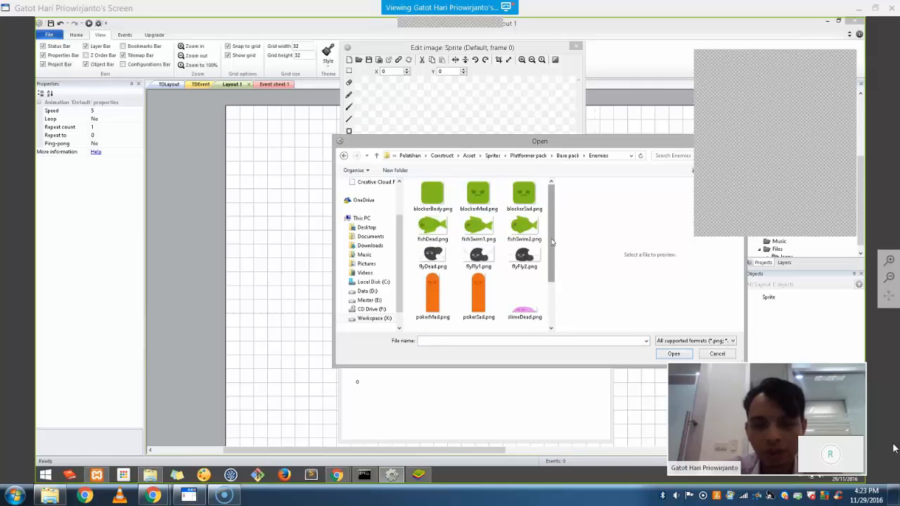
pyautogui.scroll(-1, 460, 281)
pyautogui.click(464, 295)
pyautogui.keyDown('ctrl'); pyautogui.click(433, 293); pyautogui.keyUp('ctrl')
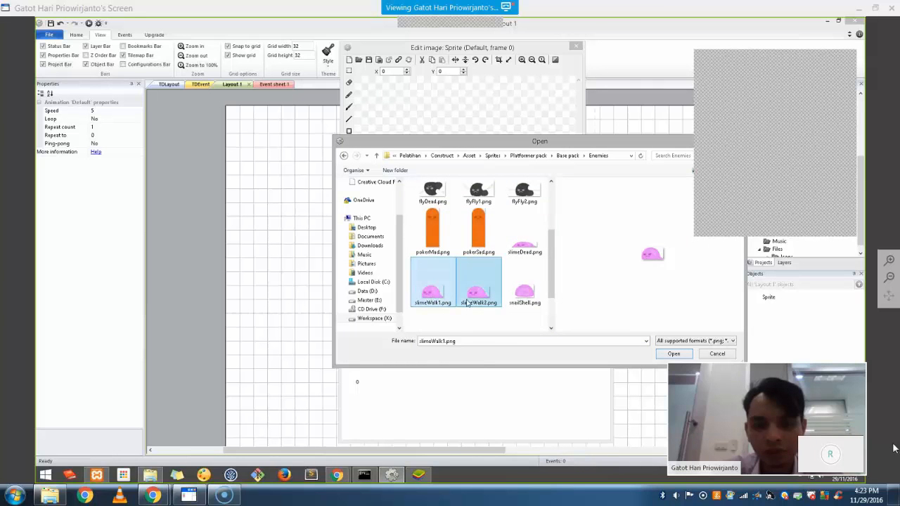
pyautogui.click(673, 355)
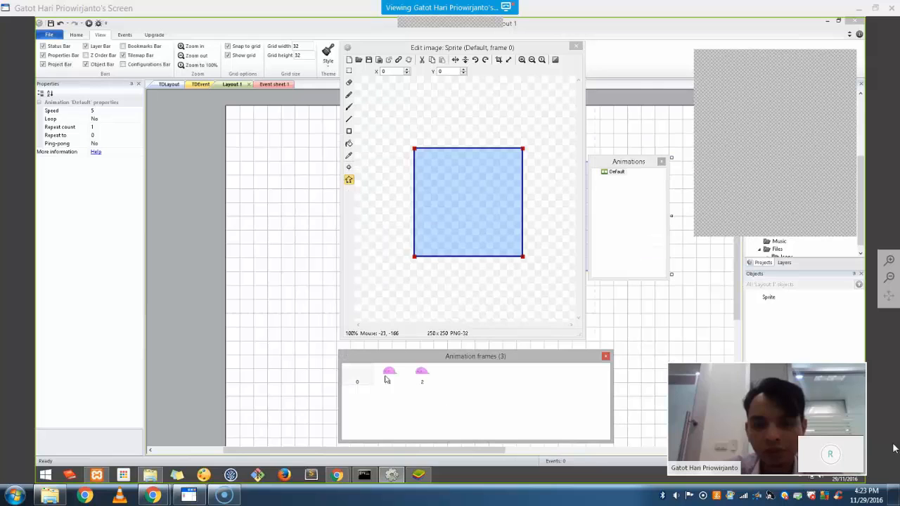
pyautogui.click(360, 373)
# Delete the empty first frame so only the two slime frames remain, and close the image editor
pyautogui.press('Delete')
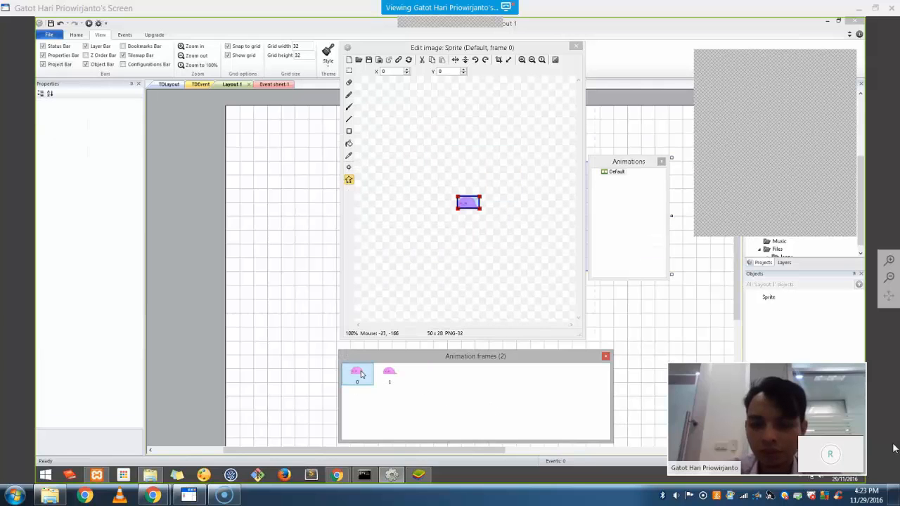
pyautogui.click(482, 225)
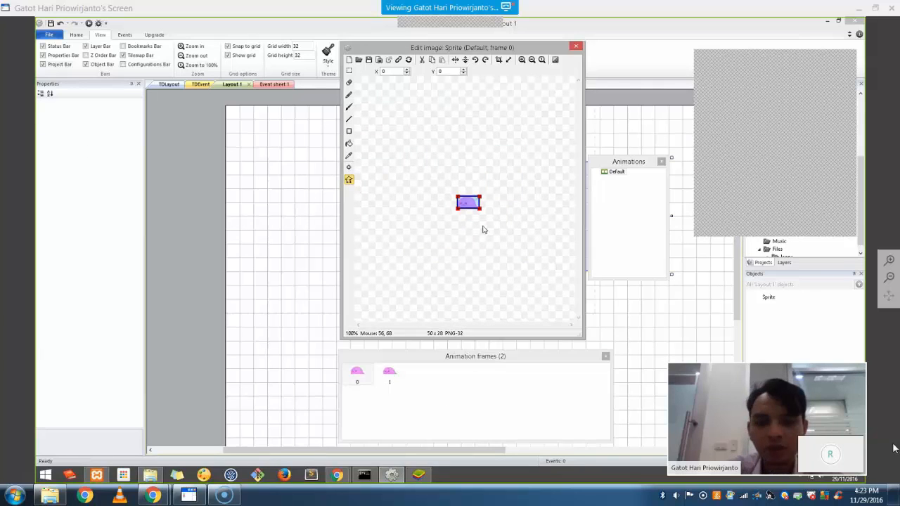
pyautogui.scroll(5, 480, 208)
pyautogui.scroll(-3, 481, 208)
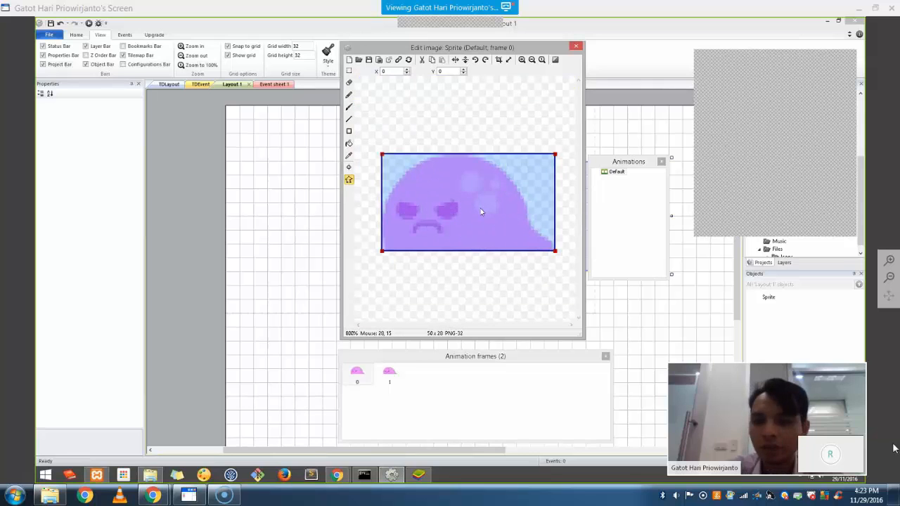
pyautogui.click(349, 180)
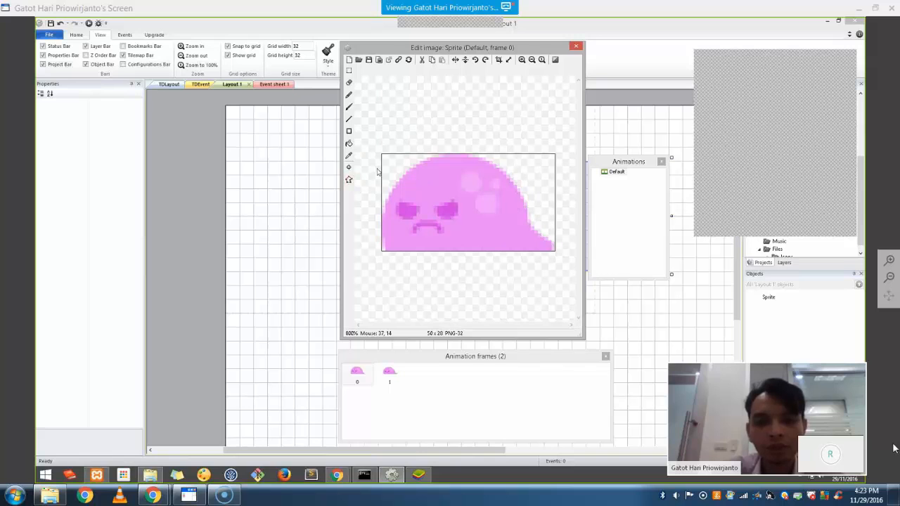
pyautogui.click(575, 47)
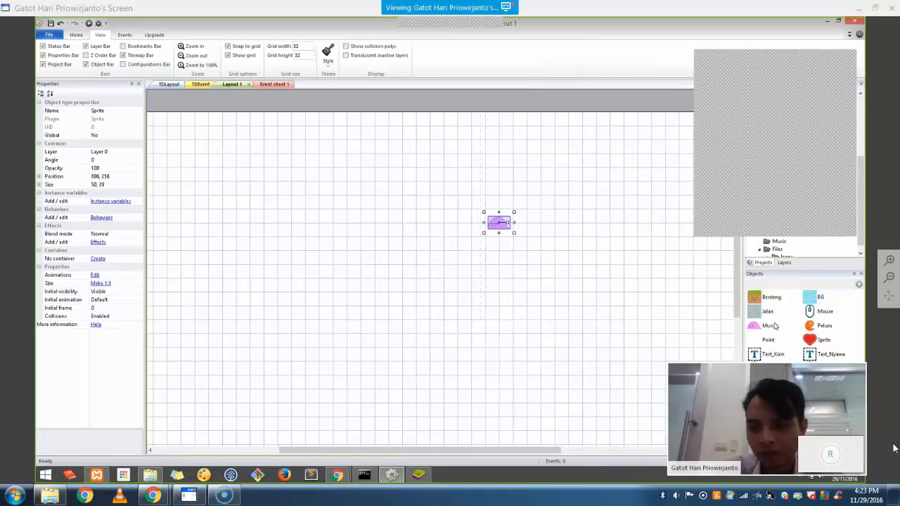
pyautogui.click(539, 293)
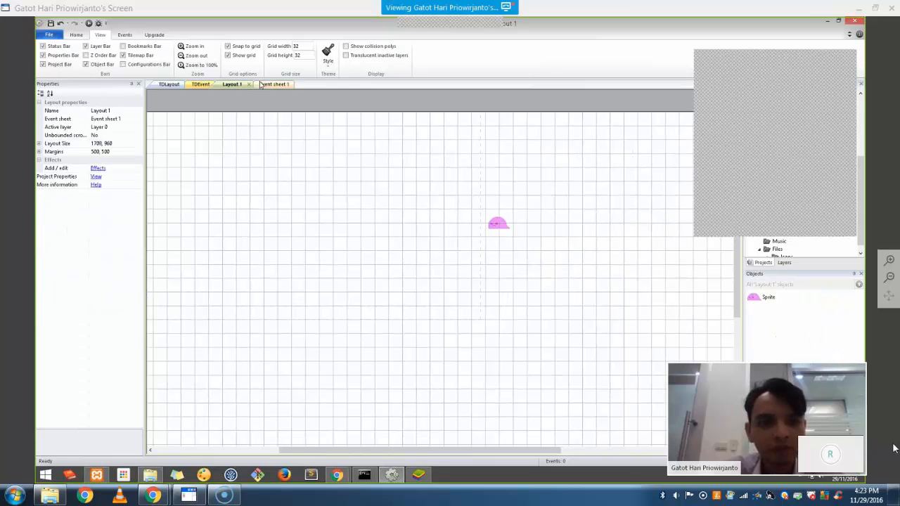
# Rename the Sprite object to Musuh in the Objects panel
pyautogui.click(262, 84)
pyautogui.click(236, 84)
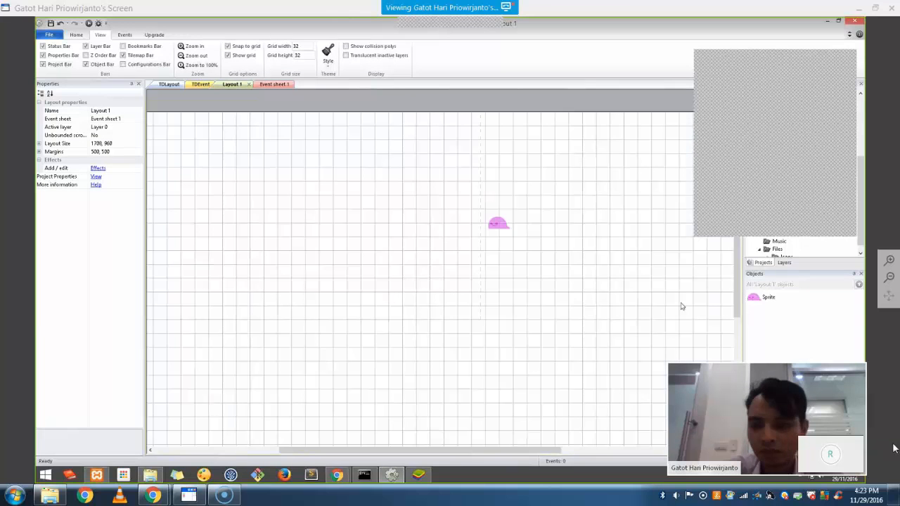
pyautogui.rightClick(766, 298)
pyautogui.click(790, 357)
pyautogui.write('Musuh')
pyautogui.press('Return')
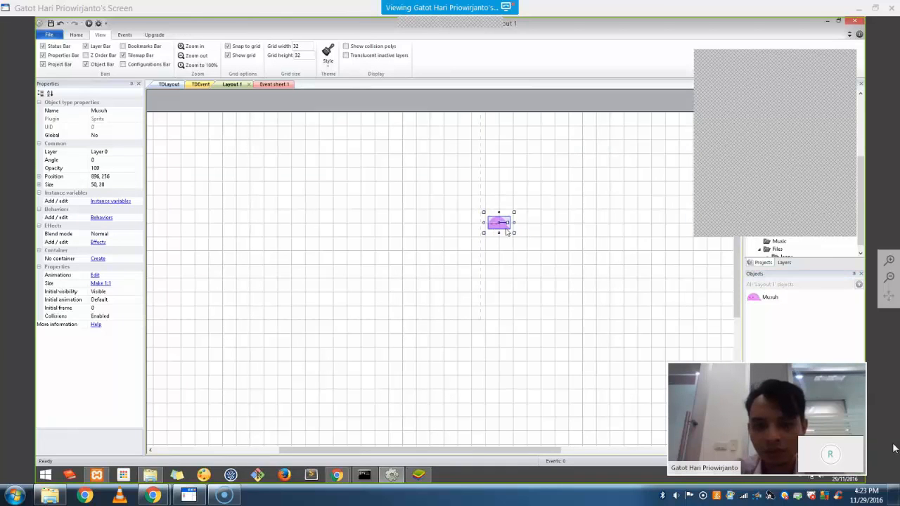
pyautogui.click(563, 271)
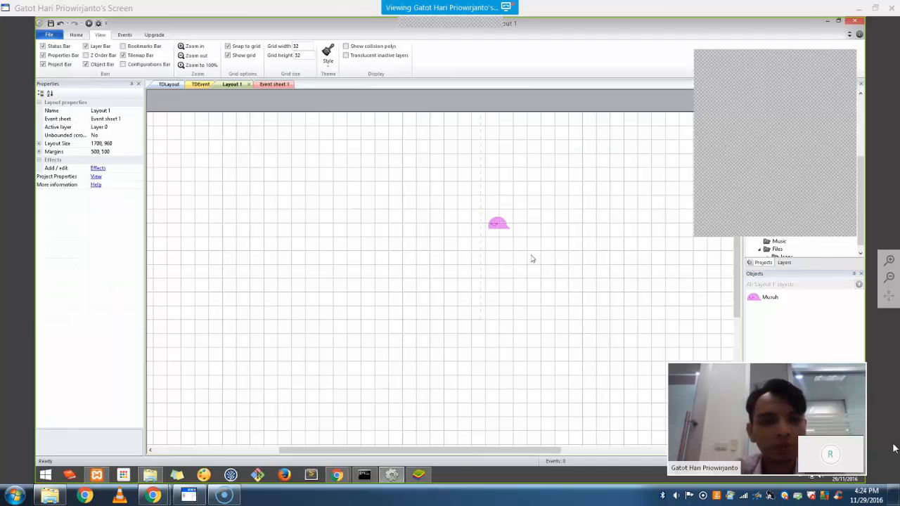
# Insert a Tiled Background object and place it on the layout
pyautogui.rightClick(437, 260)
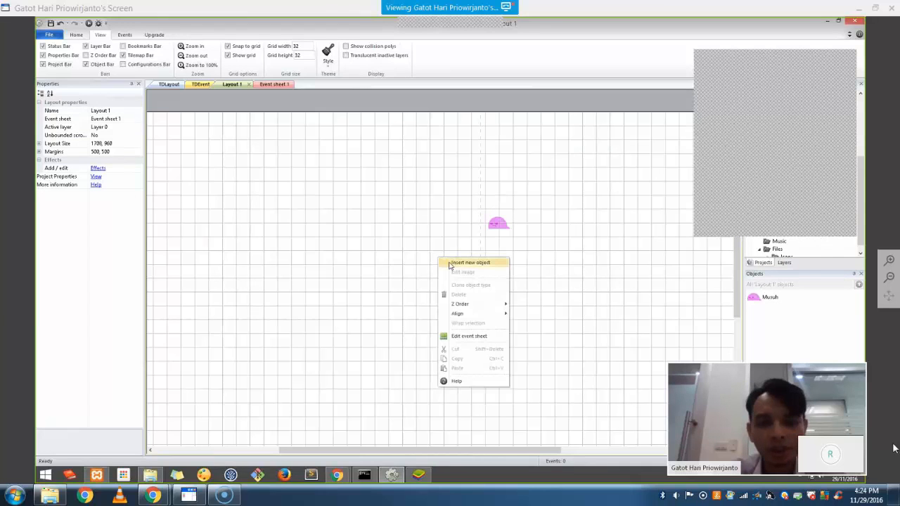
pyautogui.click(460, 262)
pyautogui.scroll(-3, 571, 193)
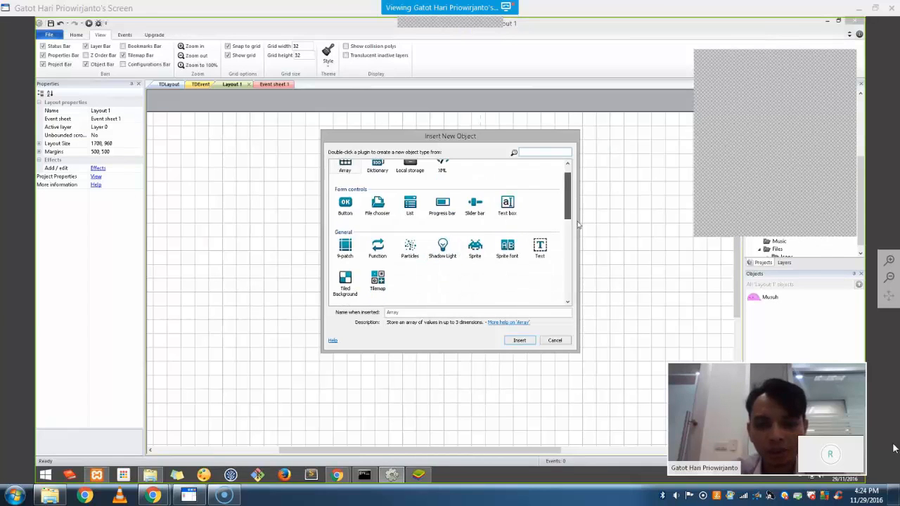
pyautogui.click(353, 218)
pyautogui.doubleClick(353, 218)
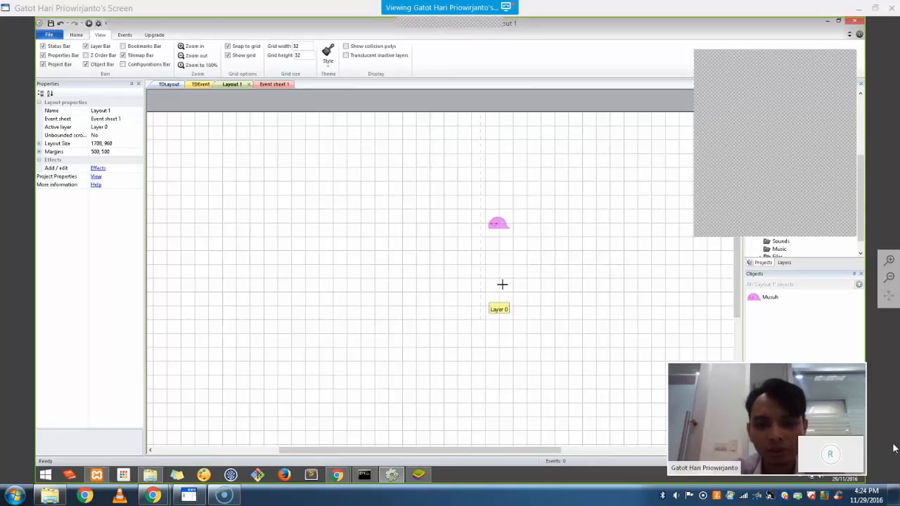
pyautogui.click(456, 242)
# Load liquidWater.png from the Tiles folder as the tiled background's texture
pyautogui.click(358, 60)
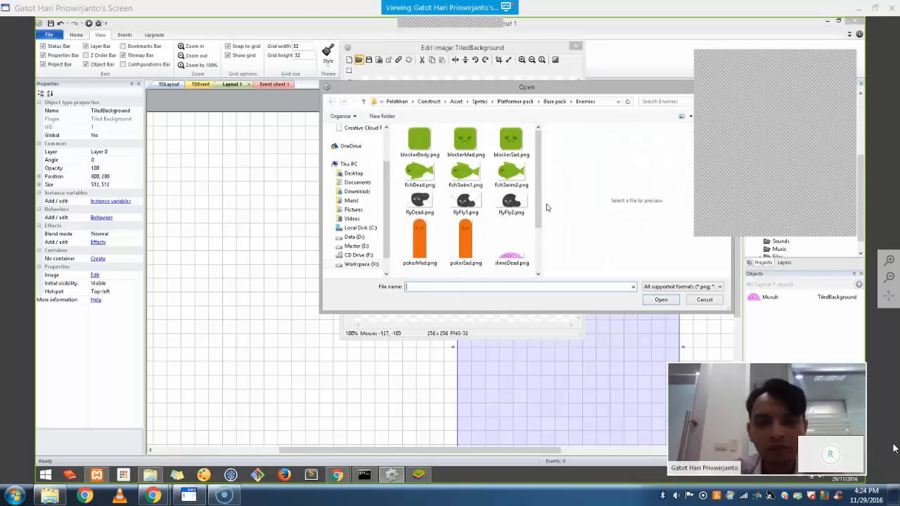
pyautogui.click(553, 102)
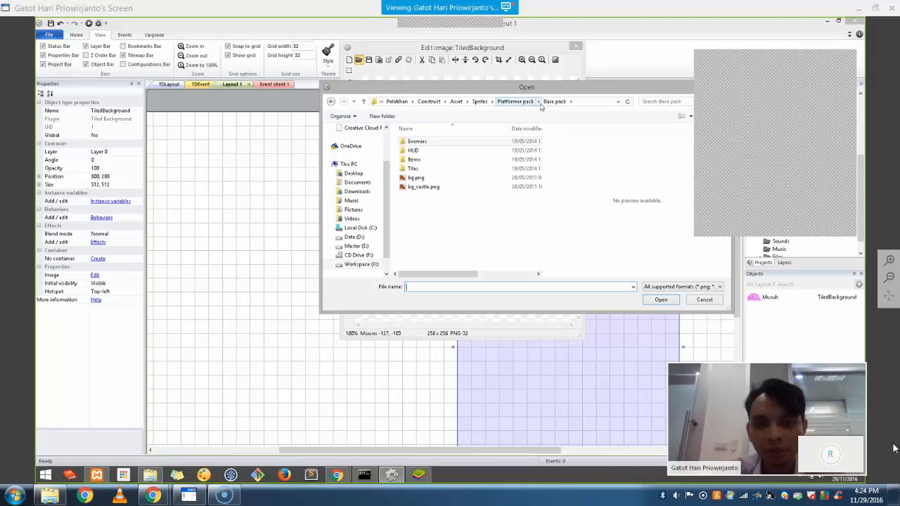
pyautogui.doubleClick(469, 170)
pyautogui.moveTo(539, 137)
pyautogui.mouseDown()
pyautogui.moveTo(542, 186)
pyautogui.moveTo(540, 145)
pyautogui.mouseUp()
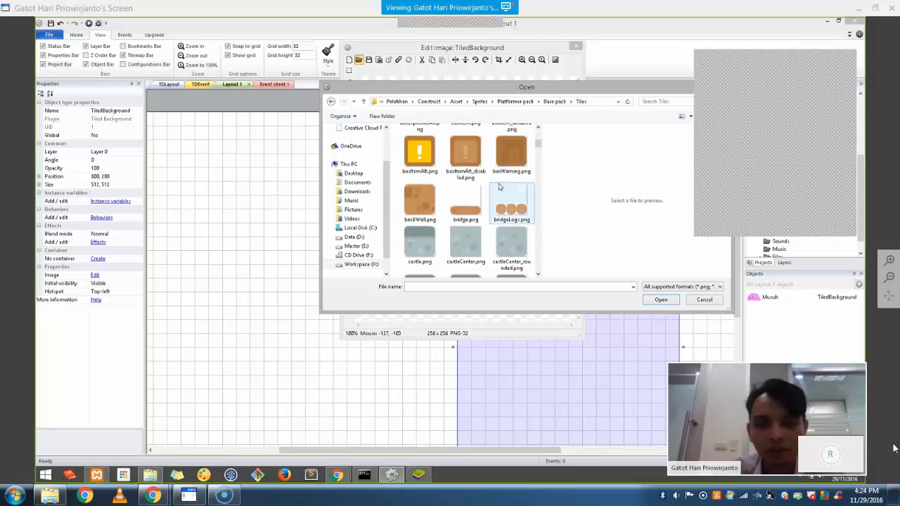
pyautogui.click(499, 187)
pyautogui.scroll(-10, 501, 187)
pyautogui.scroll(1, 508, 195)
pyautogui.scroll(-2, 509, 195)
pyautogui.click(418, 198)
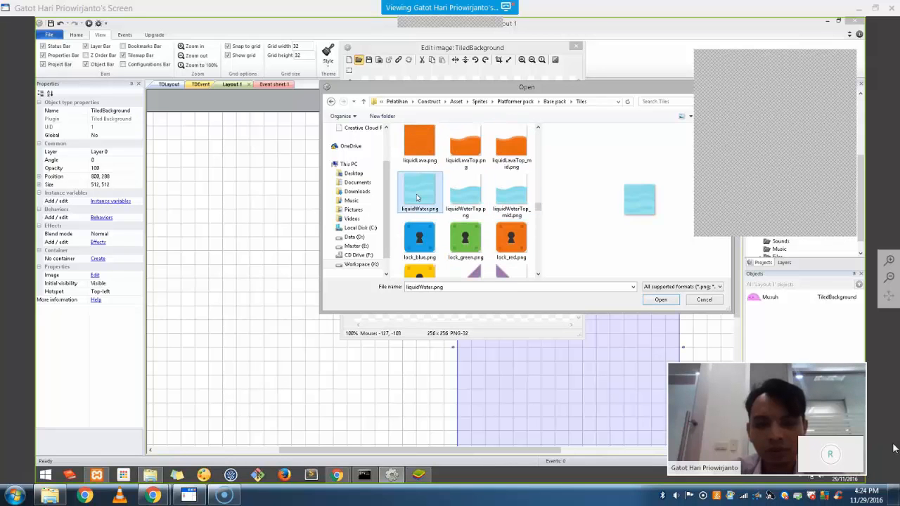
pyautogui.doubleClick(417, 197)
pyautogui.click(576, 47)
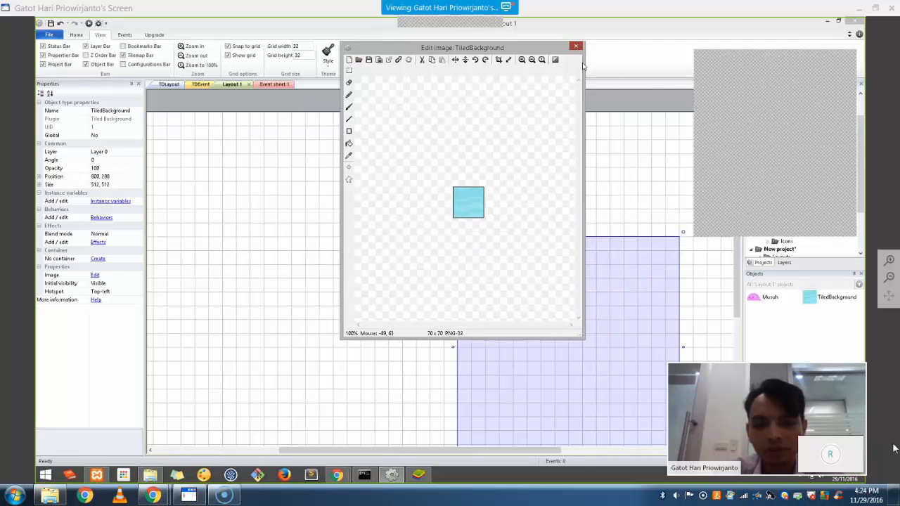
# Move the water background to the layout's top edge and stretch it left to 888×512 at -64, 0
pyautogui.moveTo(545, 298); pyautogui.dragTo(407, 188)
pyautogui.moveTo(374, 389); pyautogui.dragTo(498, 384, button='middle')
pyautogui.click(384, 222)
pyautogui.click(389, 214)
pyautogui.moveTo(363, 215); pyautogui.dragTo(205, 215)
pyautogui.click(618, 404)
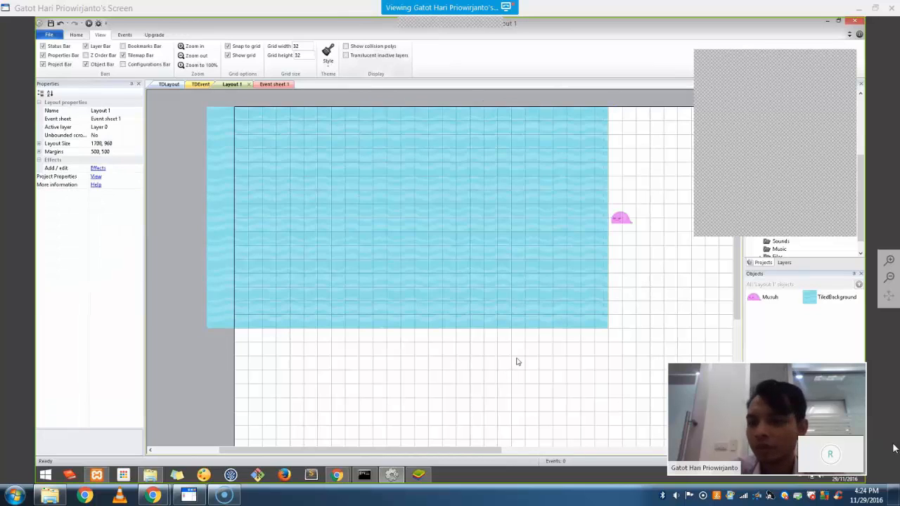
pyautogui.click(395, 328)
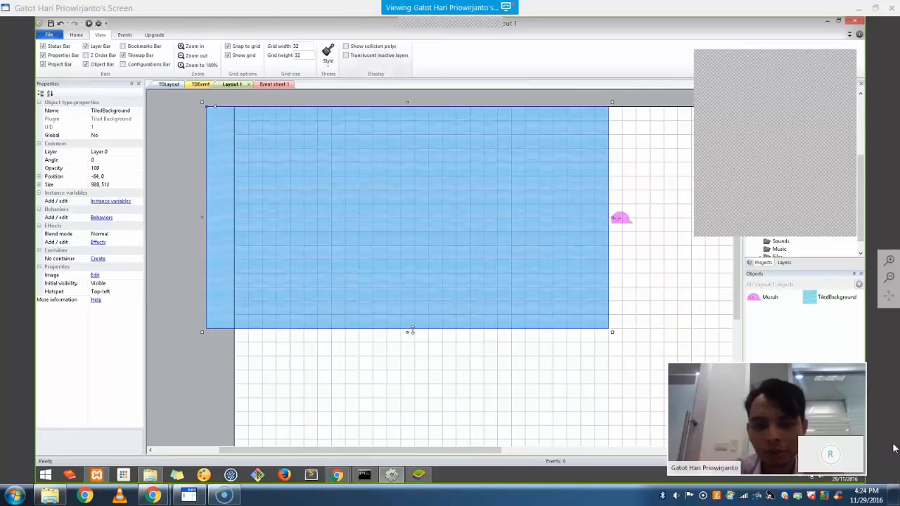
pyautogui.click(683, 281)
# Insert a second Tiled Background object onto the layout
pyautogui.rightClick(632, 251)
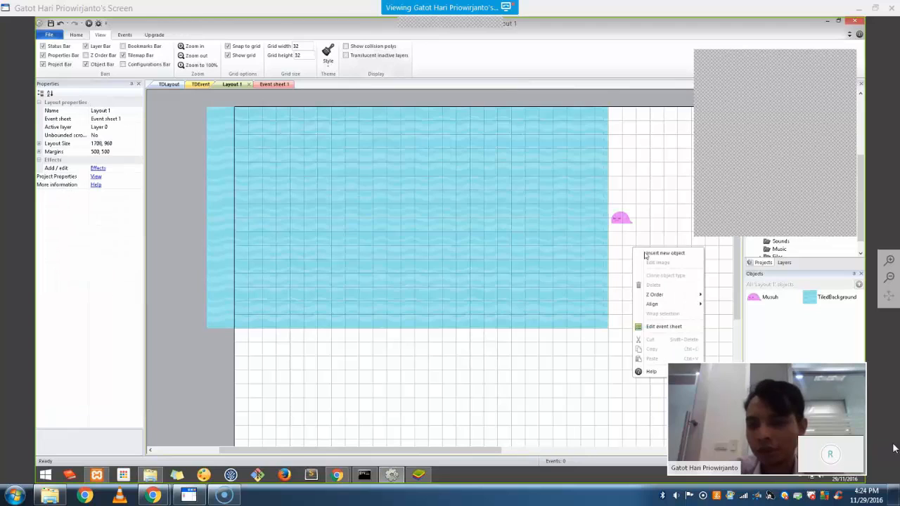
pyautogui.click(660, 253)
pyautogui.click(344, 296)
pyautogui.doubleClick(345, 296)
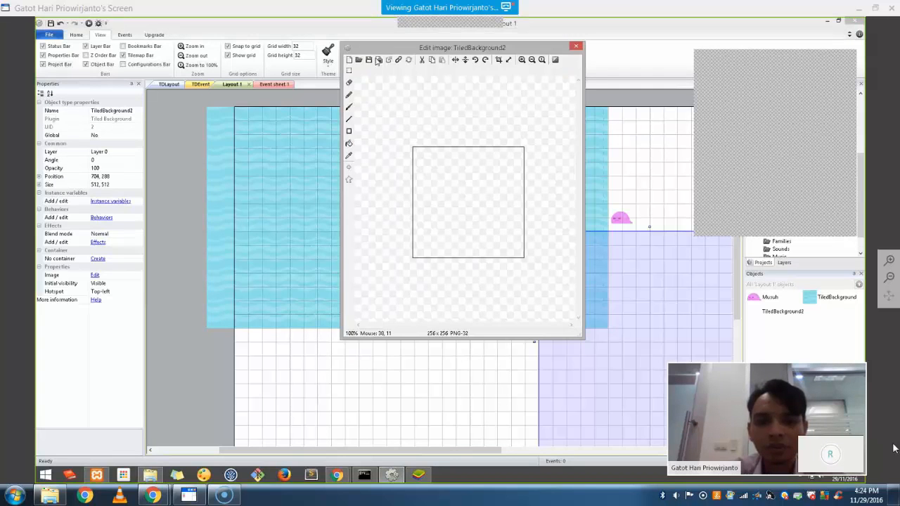
pyautogui.moveTo(539, 147); pyautogui.dragTo(535, 218)
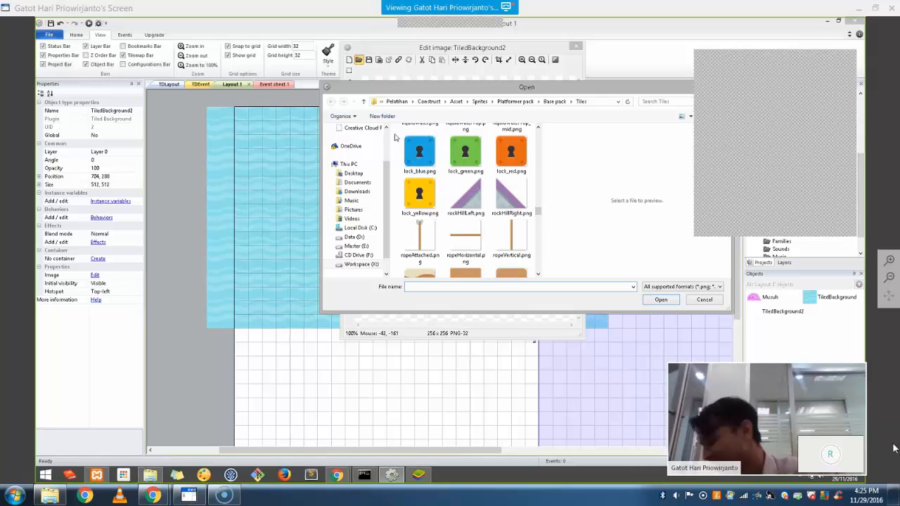
# Compare ropeHorizontal, snowCenter and dirtCenter tiles, then choose castleCenter.png as its texture
pyautogui.click(467, 242)
pyautogui.scroll(-3, 467, 243)
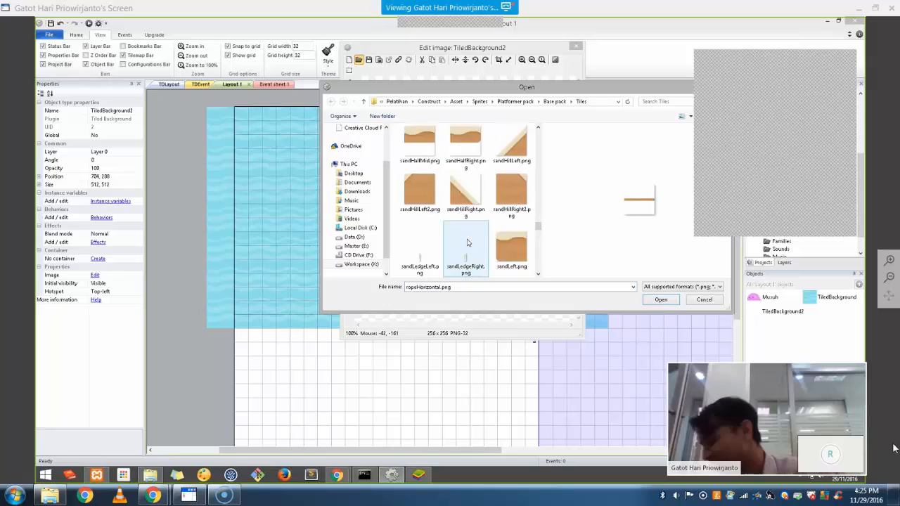
pyautogui.scroll(-3, 467, 242)
pyautogui.scroll(2, 467, 243)
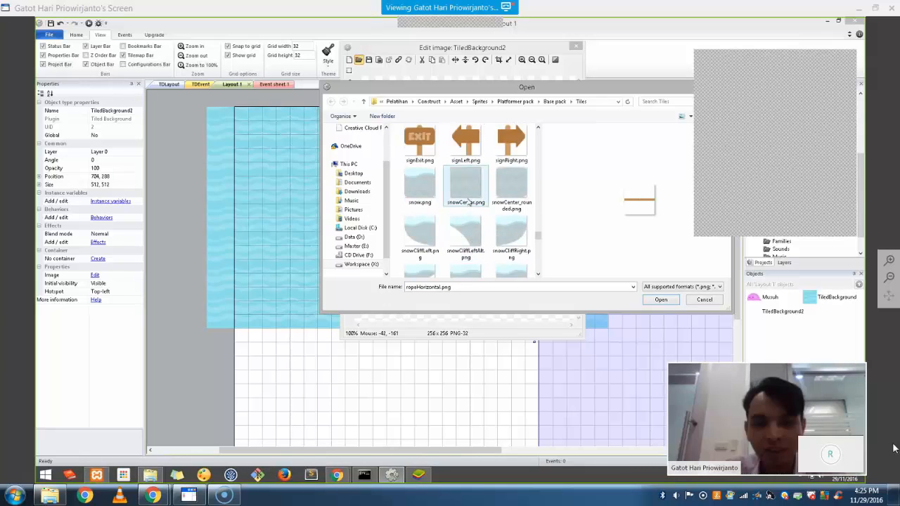
pyautogui.click(467, 195)
pyautogui.scroll(-5, 470, 197)
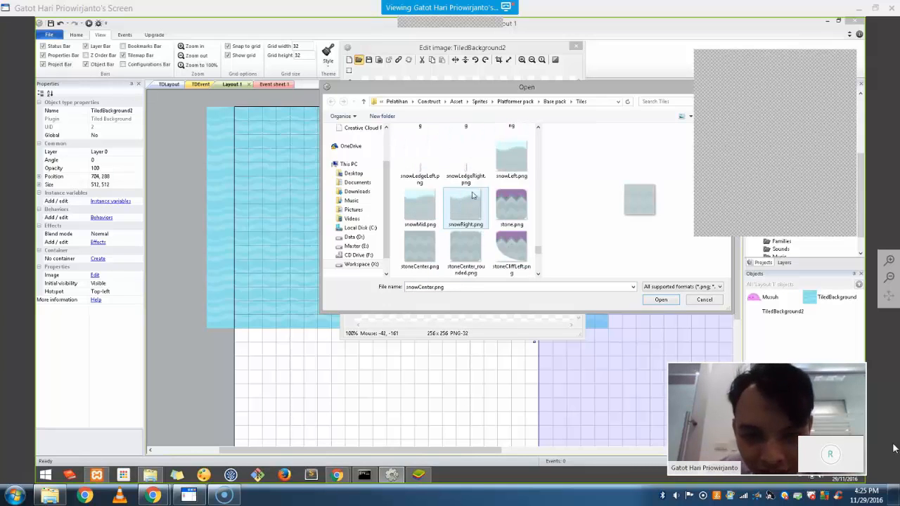
pyautogui.scroll(10, 471, 199)
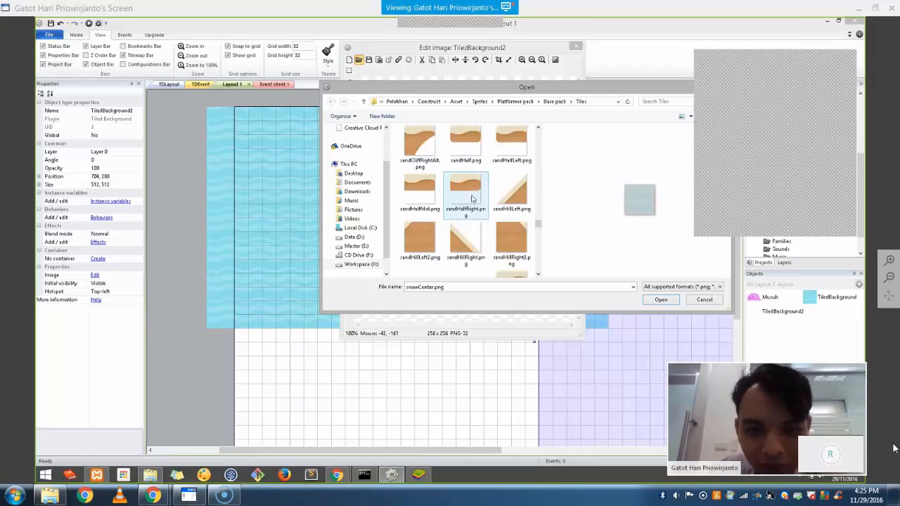
pyautogui.scroll(8, 471, 198)
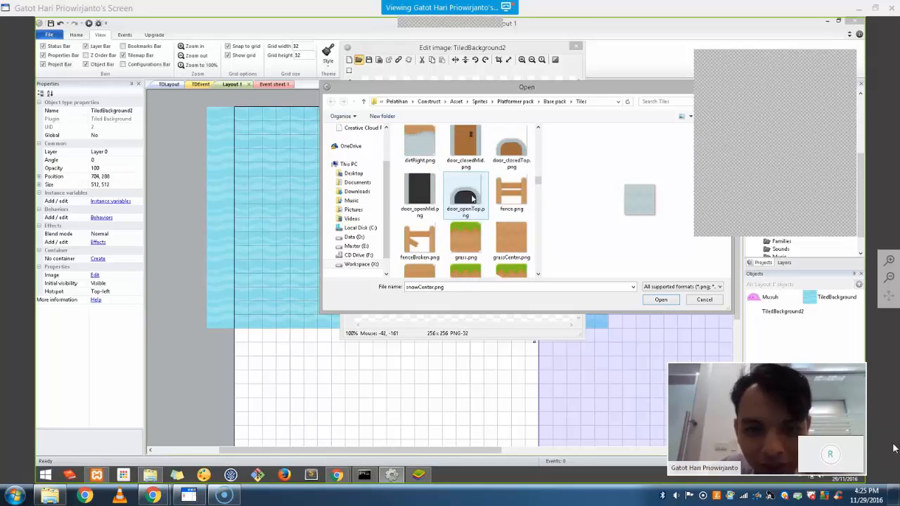
pyautogui.scroll(1, 472, 199)
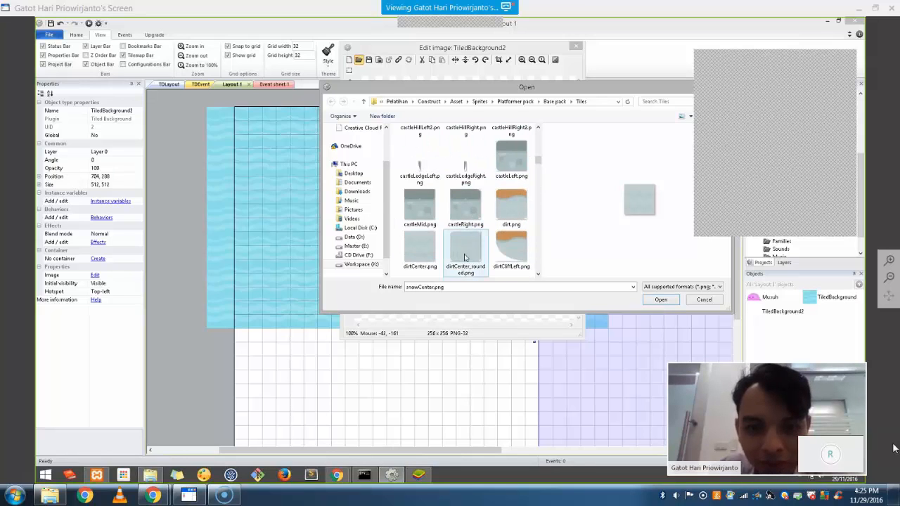
pyautogui.click(420, 249)
pyautogui.scroll(2, 421, 197)
pyautogui.scroll(5, 422, 198)
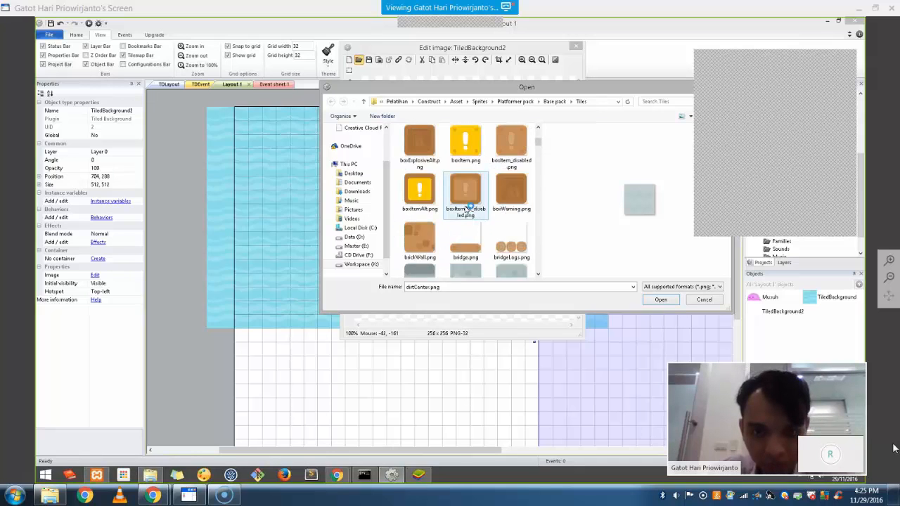
pyautogui.scroll(-1, 450, 204)
pyautogui.click(468, 207)
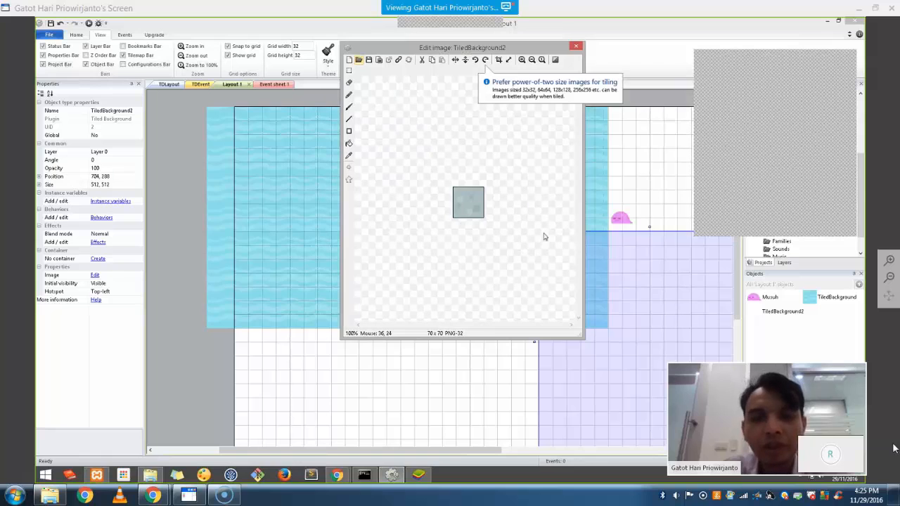
# Make the stone tile a 448×64 strip at 416, 256 across the water
pyautogui.click(576, 47)
pyautogui.moveTo(555, 272); pyautogui.dragTo(389, 191)
pyautogui.moveTo(492, 320); pyautogui.dragTo(484, 235)
pyautogui.click(121, 184)
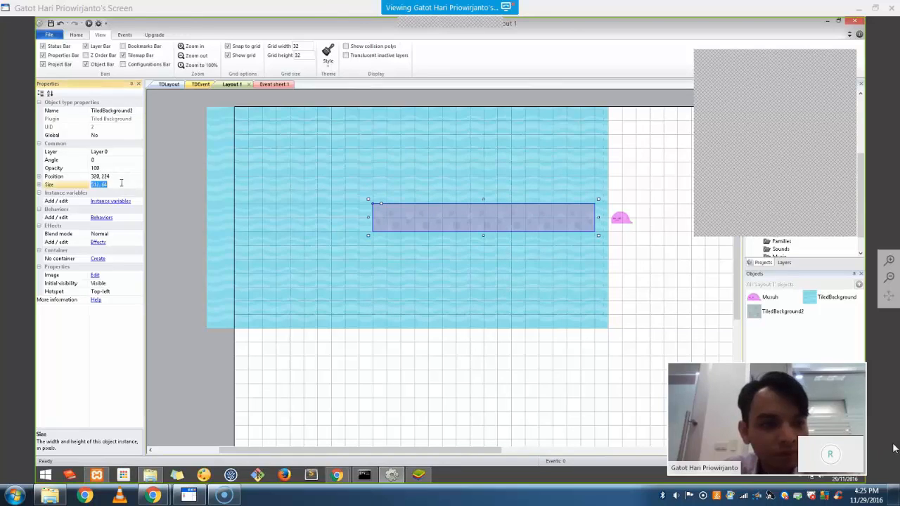
pyautogui.click(39, 184)
pyautogui.click(103, 194)
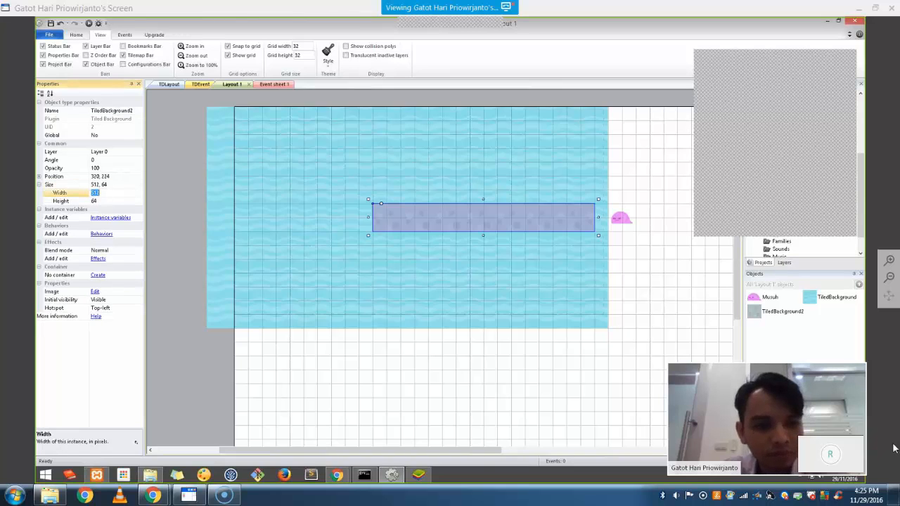
pyautogui.write('32')
pyautogui.click(106, 202)
pyautogui.write('32')
pyautogui.click(370, 265)
pyautogui.moveTo(381, 215); pyautogui.dragTo(411, 224)
pyautogui.moveTo(511, 235); pyautogui.dragTo(511, 248)
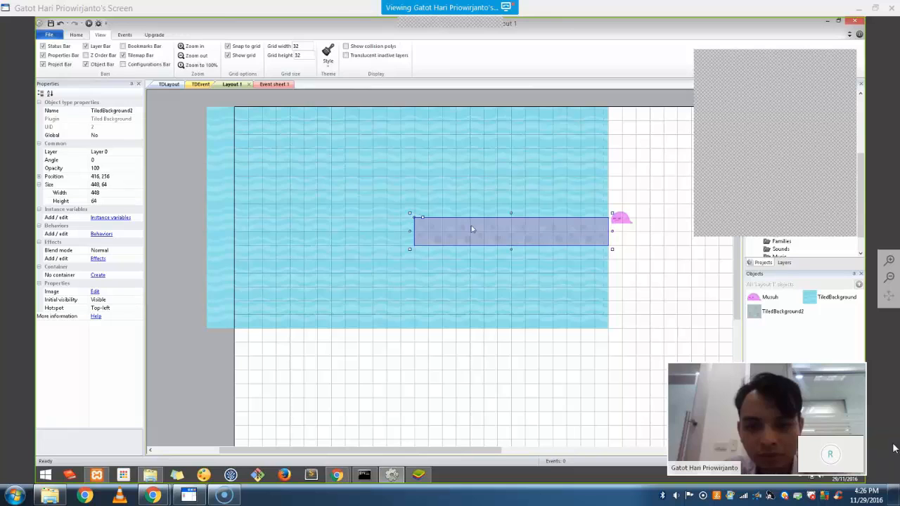
# Rename TiledBackground2 to Jalan and TiledBackground to BG
pyautogui.rightClick(788, 317)
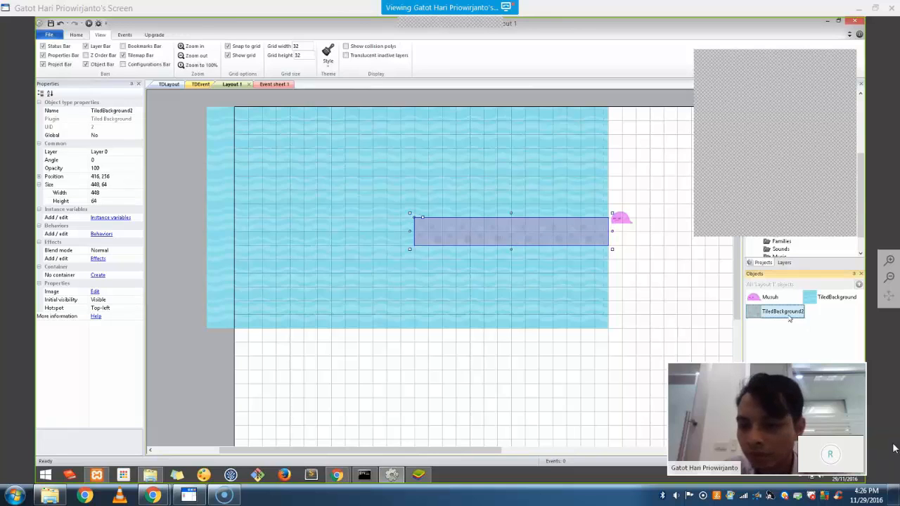
pyautogui.click(812, 374)
pyautogui.write('Jalan')
pyautogui.press('Return')
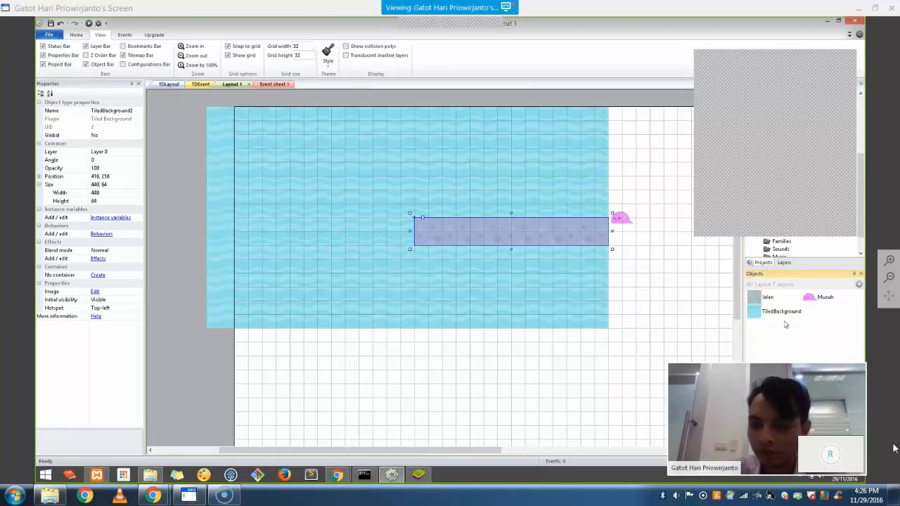
pyautogui.rightClick(781, 309)
pyautogui.click(806, 367)
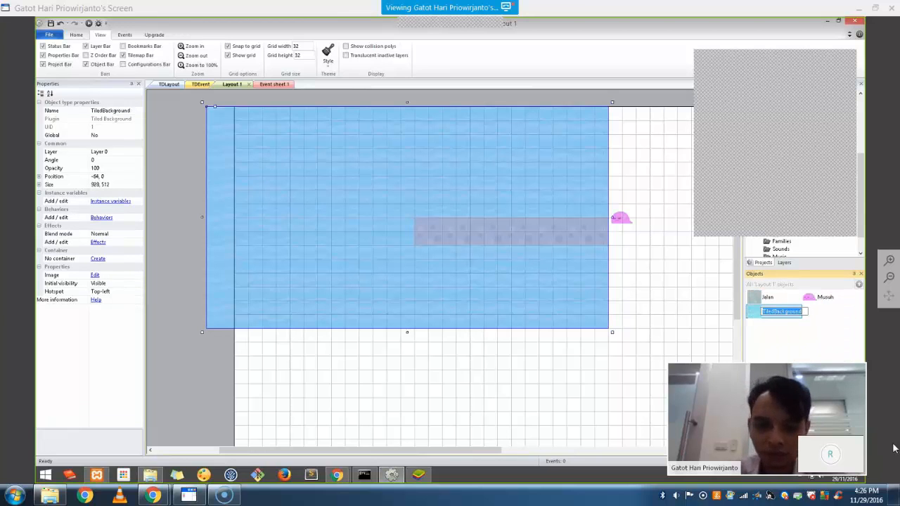
pyautogui.write('BG')
pyautogui.press('Return')
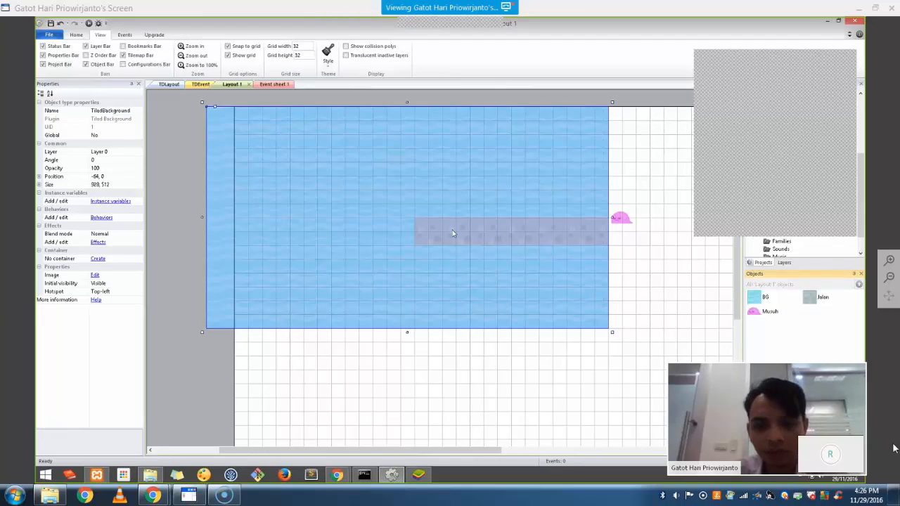
pyautogui.click(452, 230)
# Shorten the first Jalan strip and add a vertical Jalan column rising to the top row
pyautogui.moveTo(408, 235); pyautogui.dragTo(465, 246)
pyautogui.click(548, 216)
pyautogui.click(546, 224)
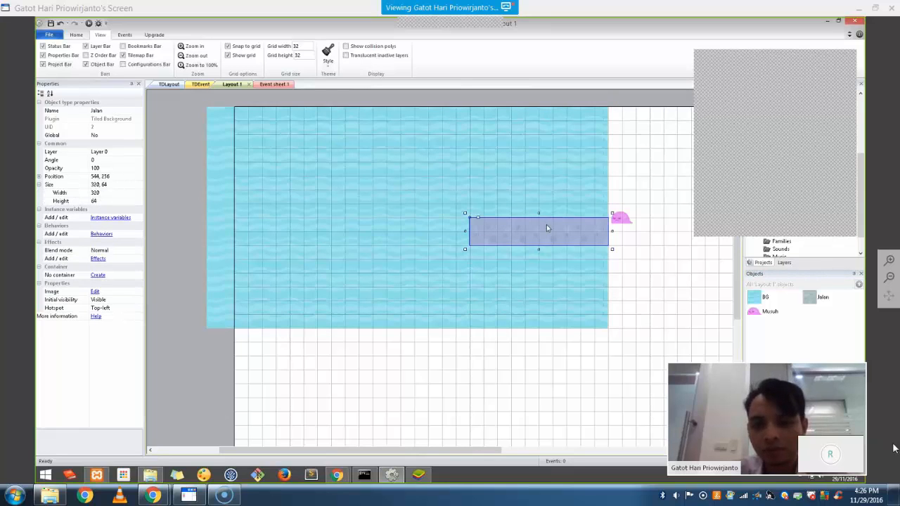
pyautogui.click(483, 182)
pyautogui.moveTo(518, 182); pyautogui.dragTo(535, 156)
pyautogui.moveTo(614, 180); pyautogui.dragTo(500, 221)
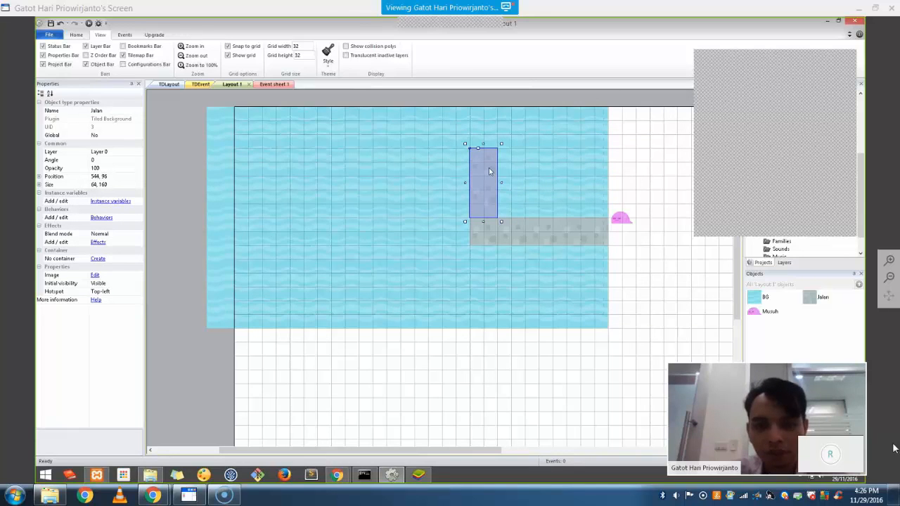
pyautogui.moveTo(483, 144); pyautogui.dragTo(485, 118)
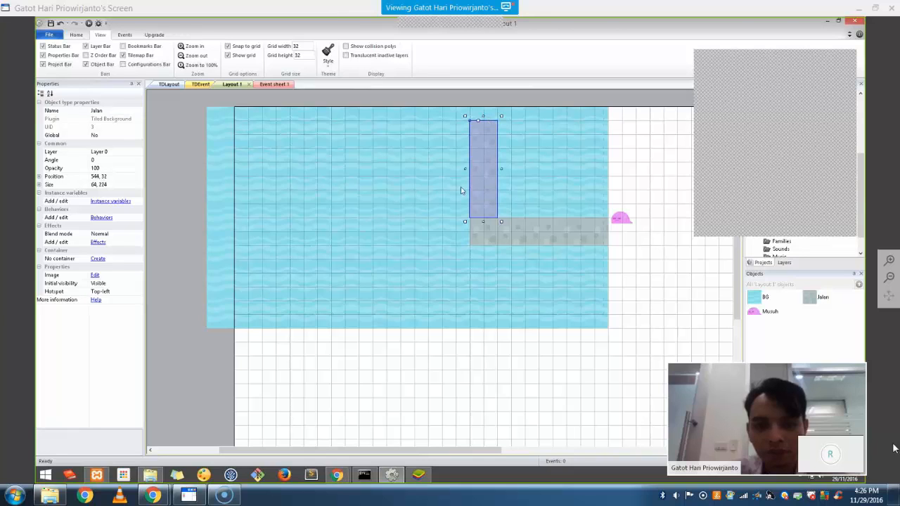
pyautogui.click(504, 345)
pyautogui.click(483, 199)
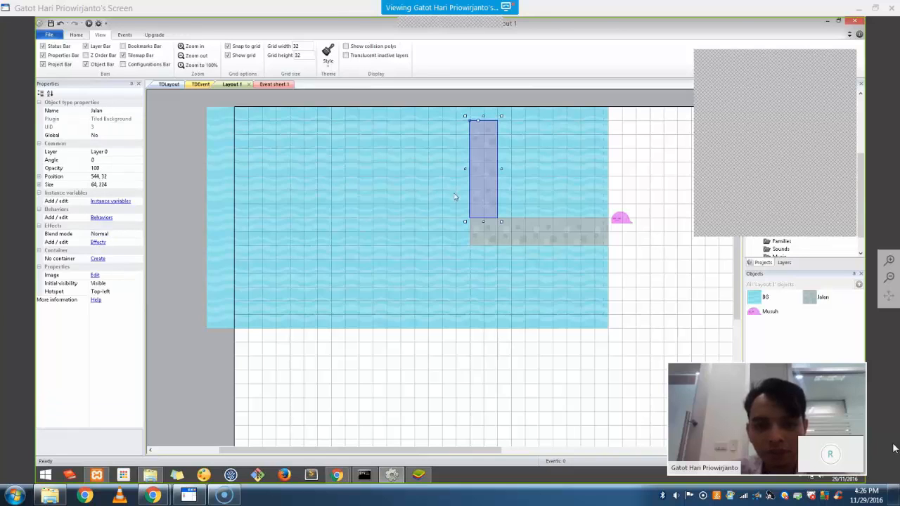
# Add a top horizontal Jalan bar and a tall left vertical Jalan strip from copies
pyautogui.click(414, 167)
pyautogui.moveTo(420, 257); pyautogui.dragTo(295, 148)
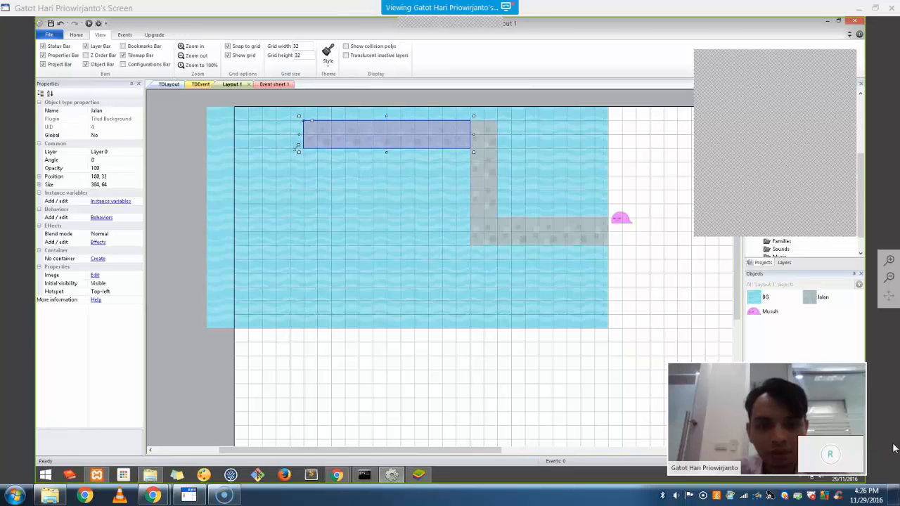
pyautogui.hotkey('ctrl', 'c')
pyautogui.hotkey('ctrl', 'v')
pyautogui.click(324, 172)
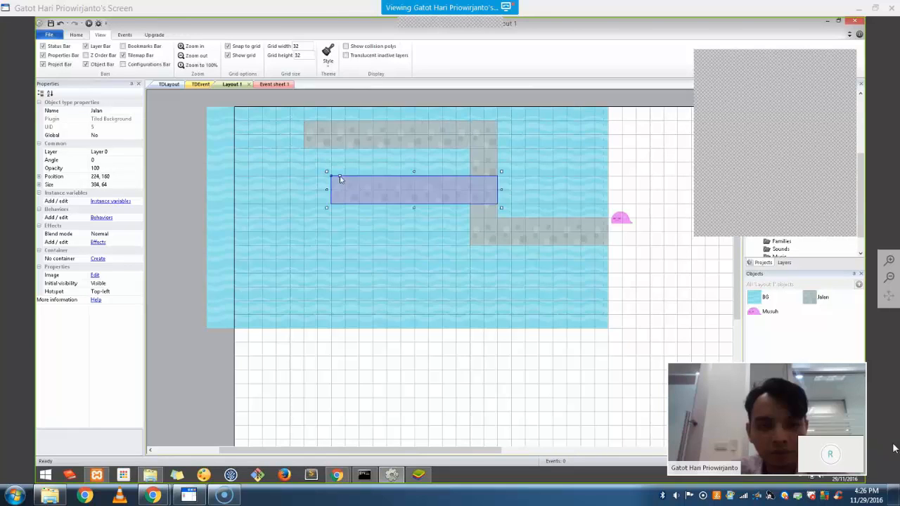
pyautogui.moveTo(369, 194); pyautogui.dragTo(342, 168)
pyautogui.moveTo(433, 217); pyautogui.dragTo(335, 306)
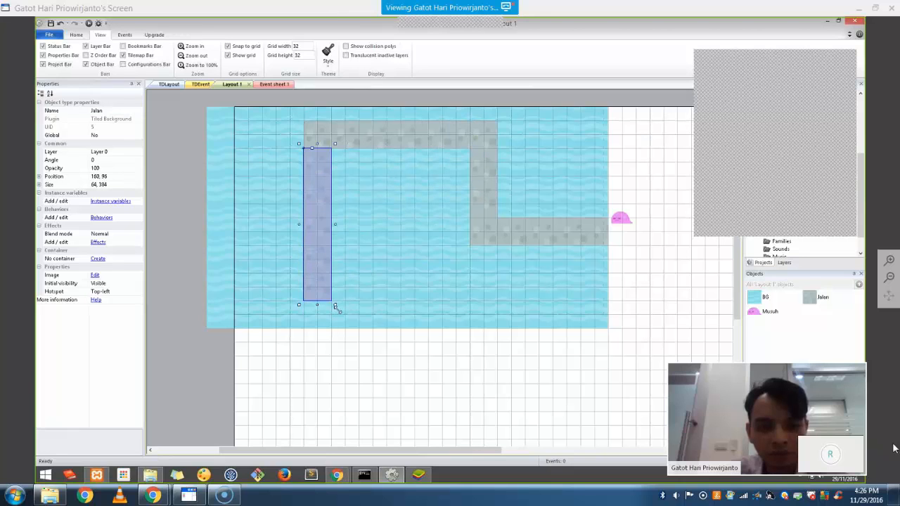
pyautogui.moveTo(330, 256); pyautogui.dragTo(337, 244)
# Trim the top bar, extend a lower strip past the left water edge, and align Musuh with the path
pyautogui.click(342, 133)
pyautogui.moveTo(300, 134); pyautogui.dragTo(317, 134)
pyautogui.click(319, 327)
pyautogui.click(326, 295)
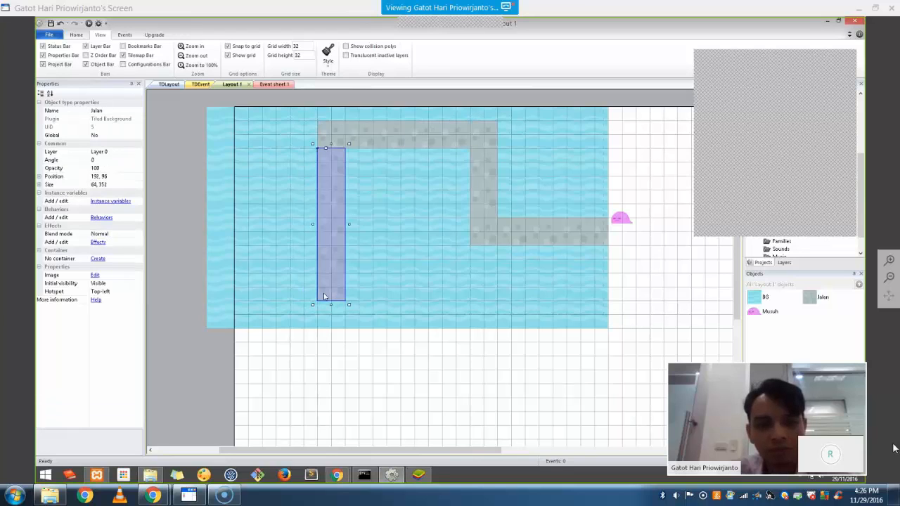
pyautogui.moveTo(330, 288); pyautogui.dragTo(302, 412)
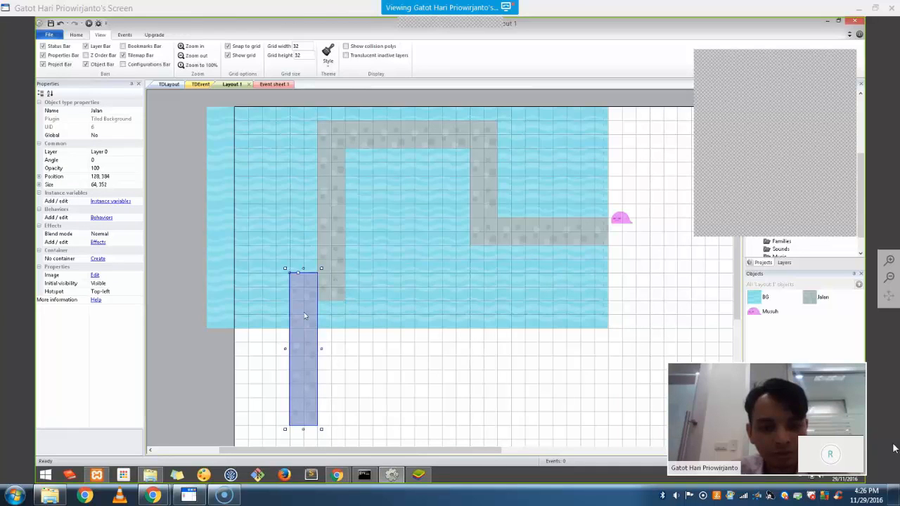
pyautogui.moveTo(284, 349); pyautogui.dragTo(188, 348)
pyautogui.moveTo(253, 429); pyautogui.dragTo(254, 302)
pyautogui.click(335, 384)
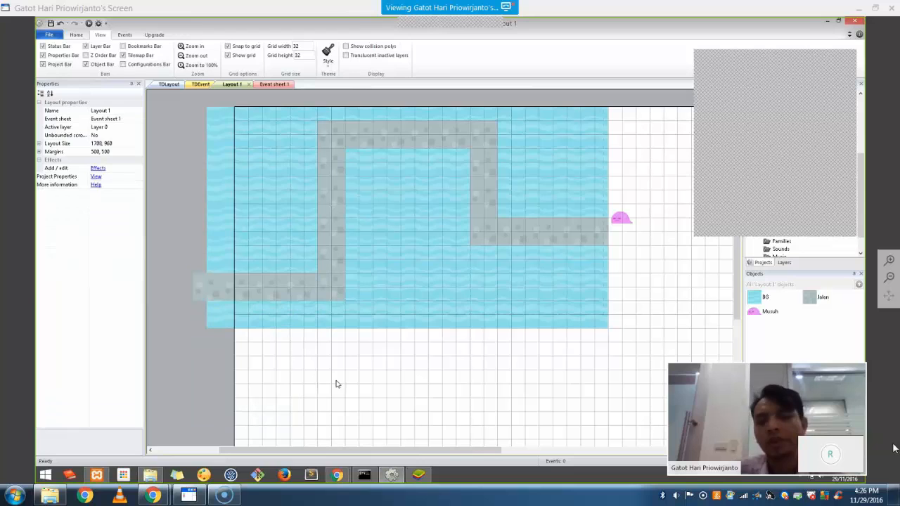
pyautogui.moveTo(622, 222); pyautogui.dragTo(638, 234)
pyautogui.click(647, 289)
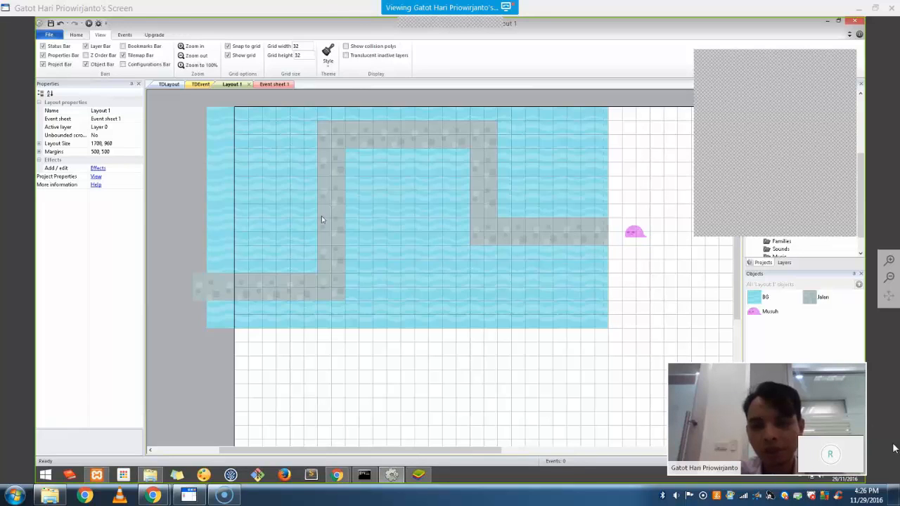
# Insert a new Sprite object and fill its image solid blue
pyautogui.rightClick(644, 278)
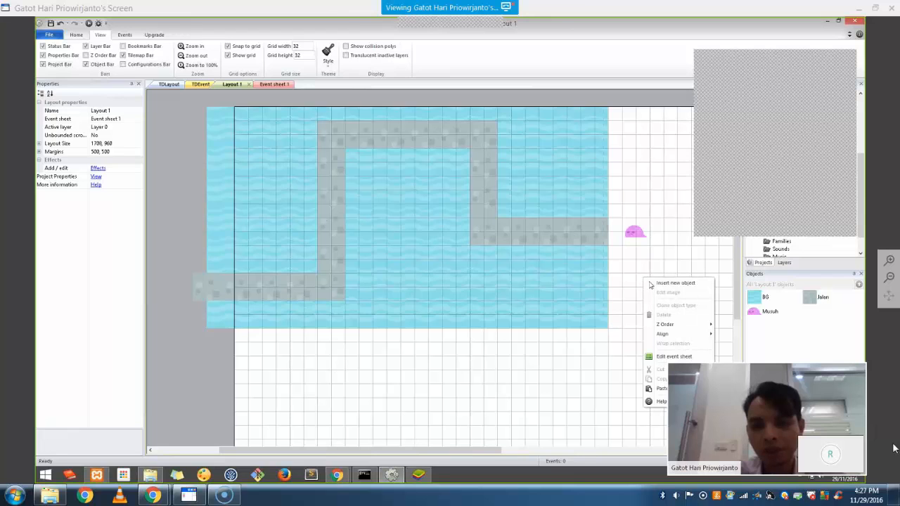
pyautogui.click(651, 284)
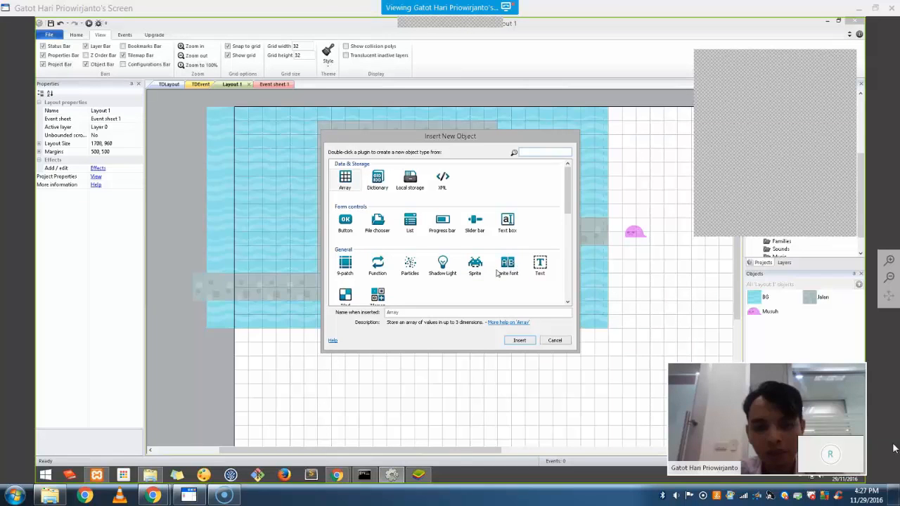
pyautogui.doubleClick(475, 266)
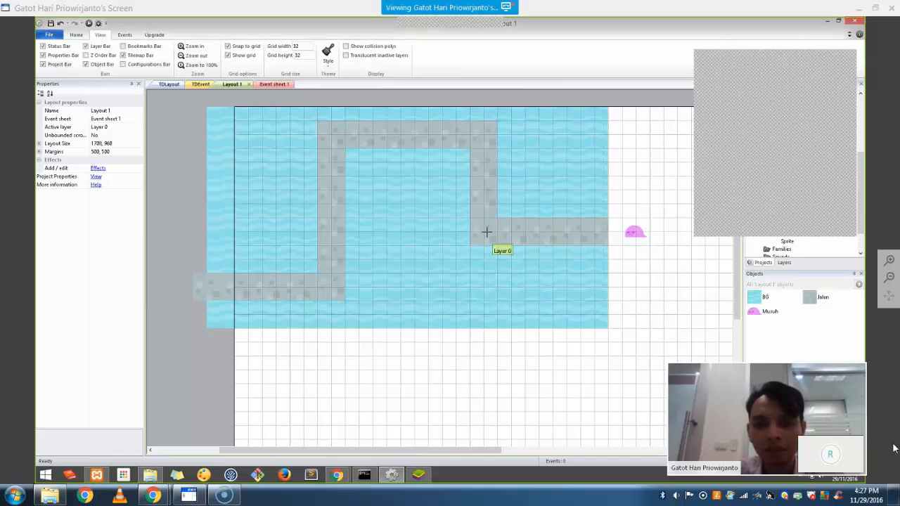
pyautogui.click(486, 232)
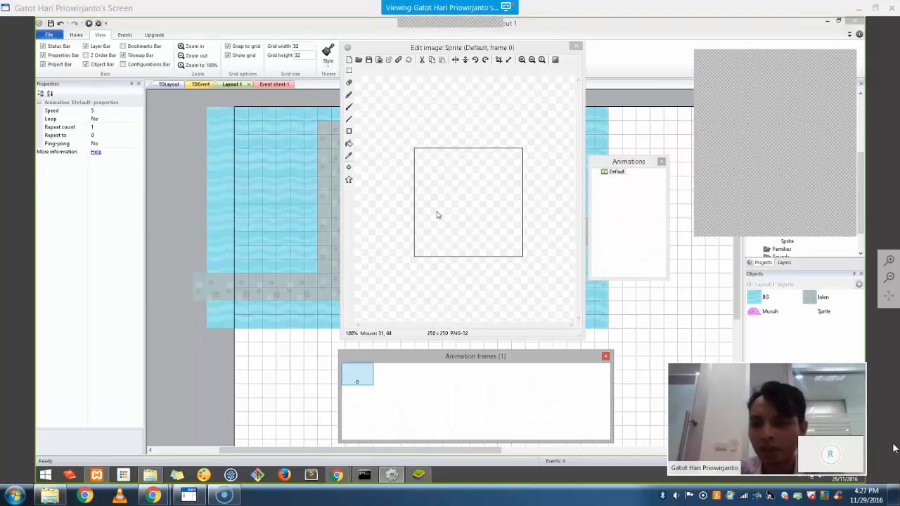
pyautogui.click(350, 144)
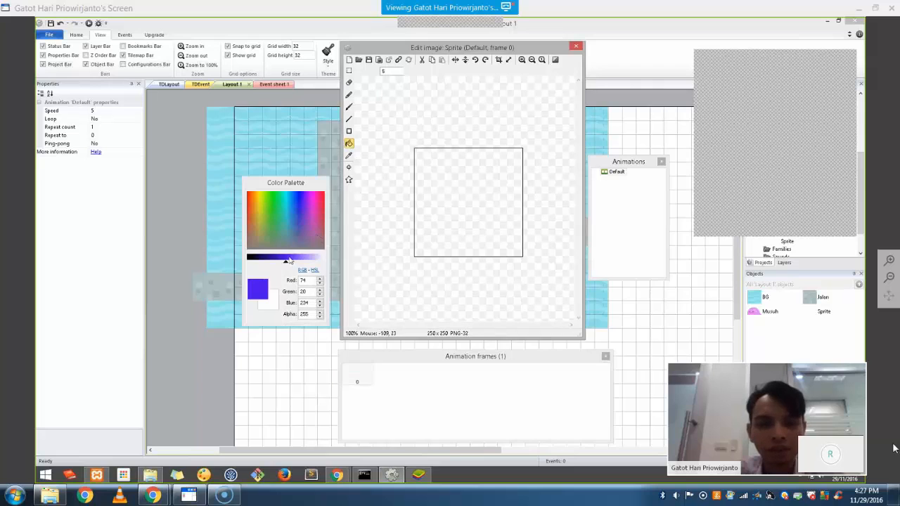
pyautogui.click(465, 200)
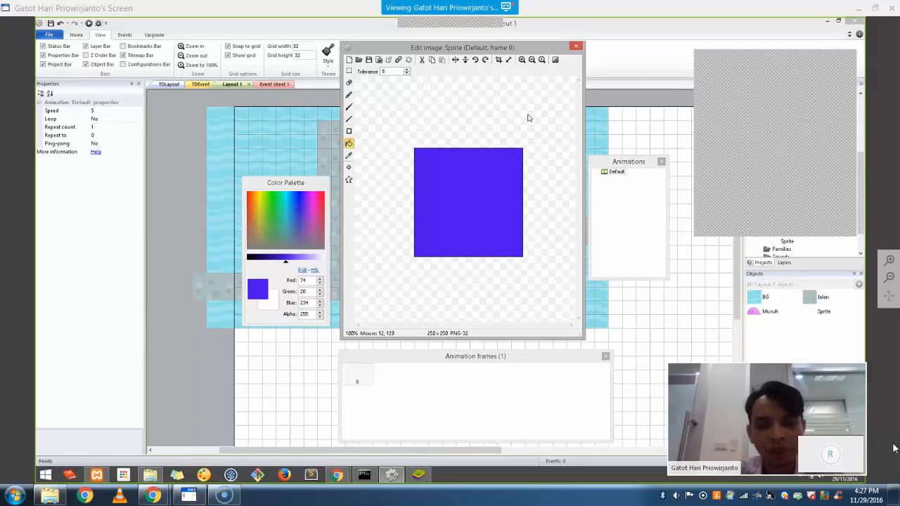
pyautogui.click(575, 48)
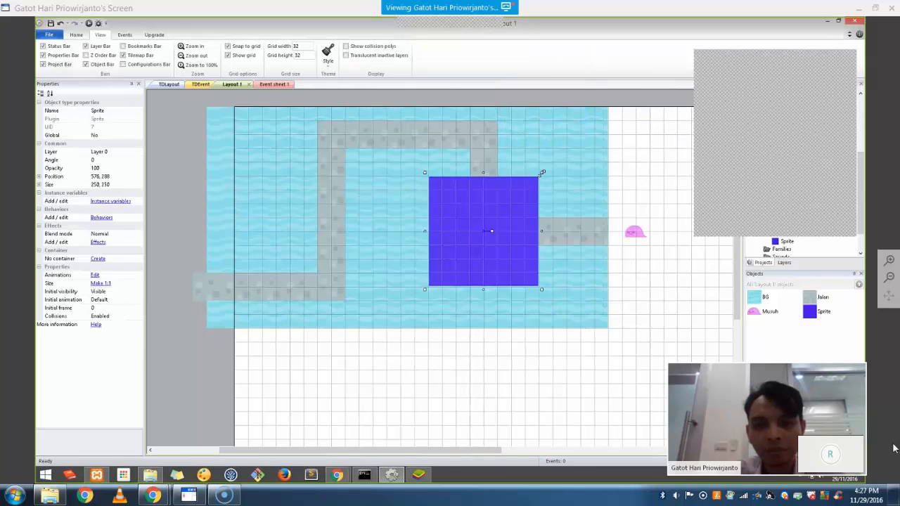
# Resize the blue sprite to 32, 32 and move it onto the path's right end
pyautogui.moveTo(516, 207); pyautogui.dragTo(456, 265)
pyautogui.click(109, 186)
pyautogui.write('32, 32')
pyautogui.click(466, 388)
pyautogui.moveTo(443, 273); pyautogui.dragTo(483, 232)
pyautogui.click(576, 373)
pyautogui.click(484, 239)
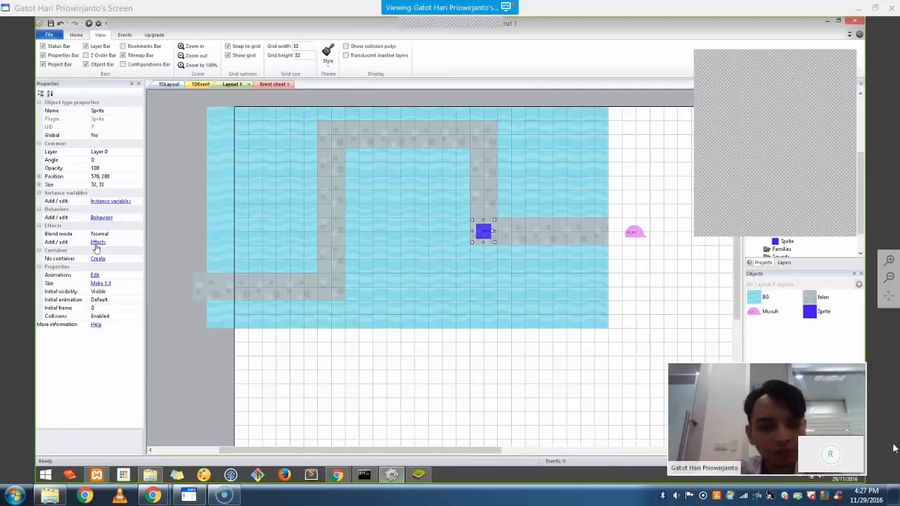
# Create the blue marker's ArahNext instance variable as Text type with initial value ATAS
pyautogui.click(107, 201)
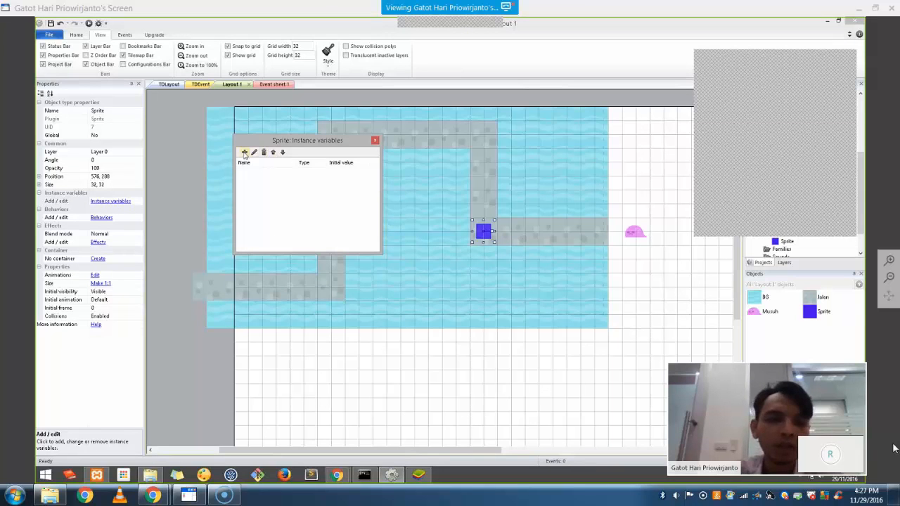
pyautogui.click(375, 141)
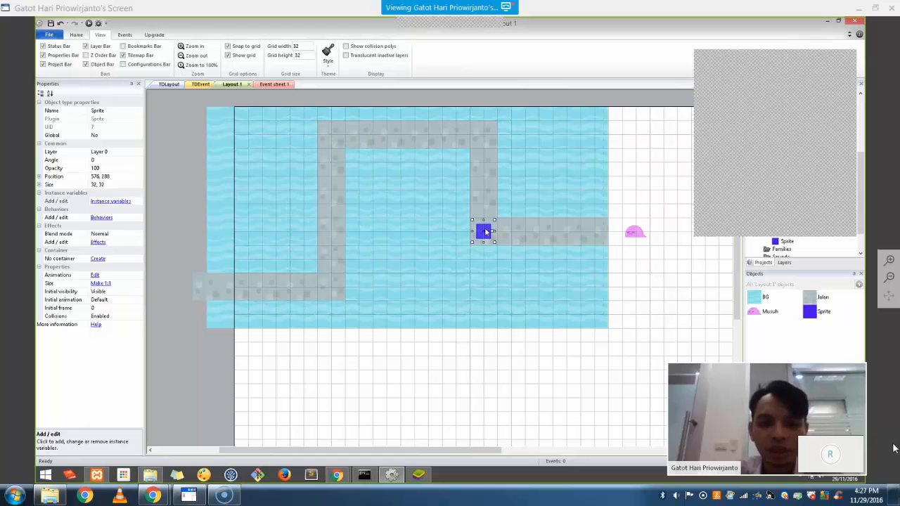
pyautogui.click(117, 203)
pyautogui.click(244, 152)
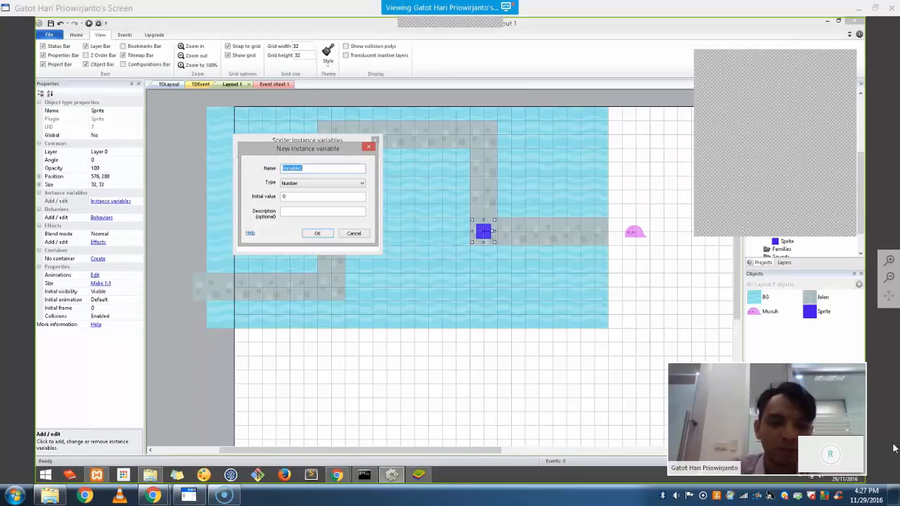
pyautogui.write('Arah')
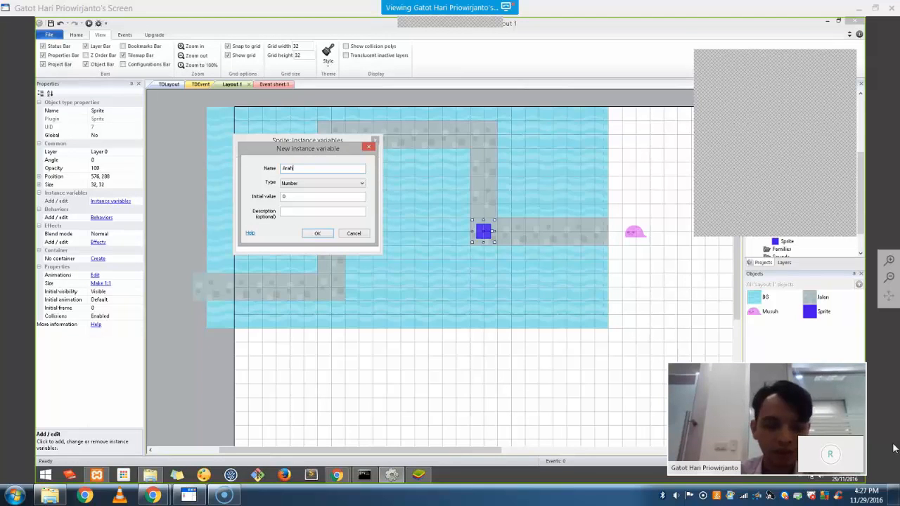
pyautogui.write('N')
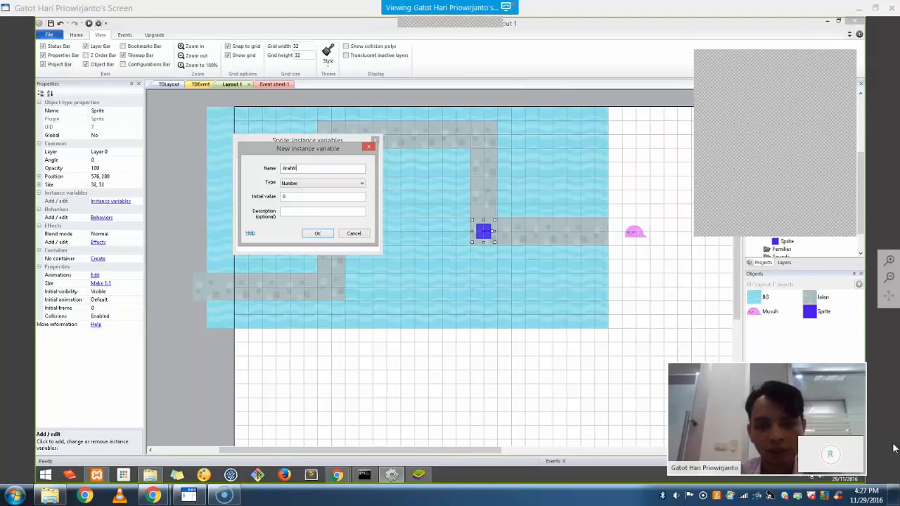
pyautogui.write('ext')
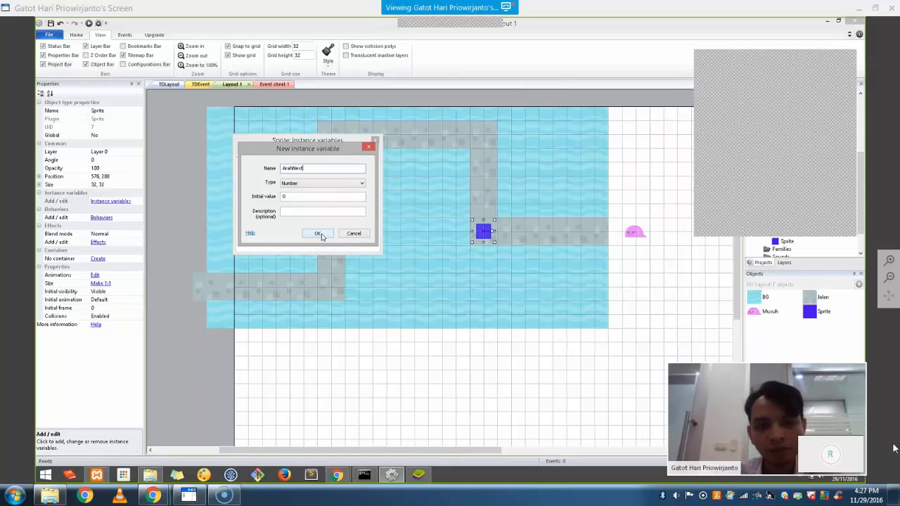
pyautogui.click(319, 234)
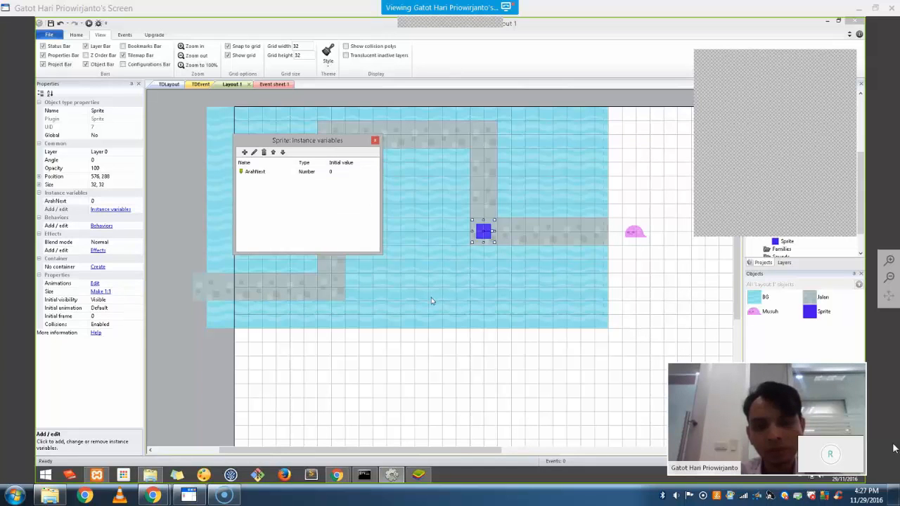
pyautogui.doubleClick(276, 173)
pyautogui.click(322, 183)
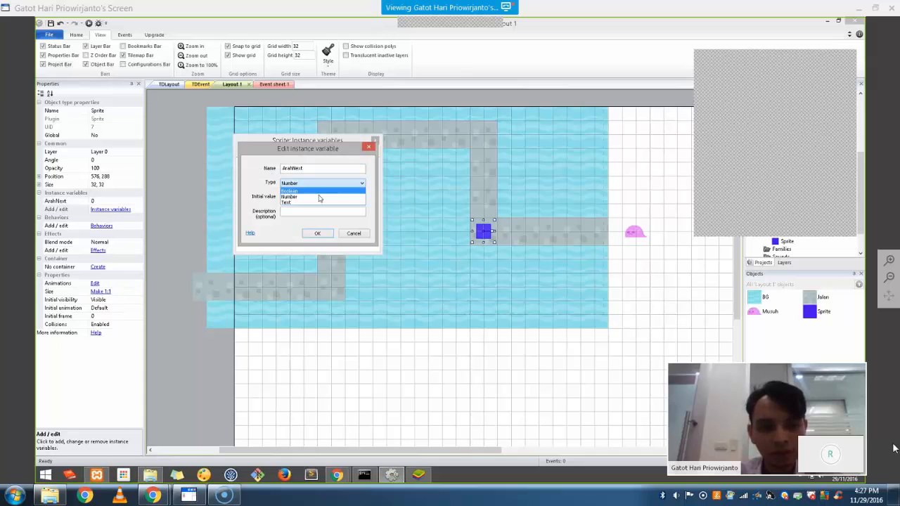
pyautogui.click(319, 203)
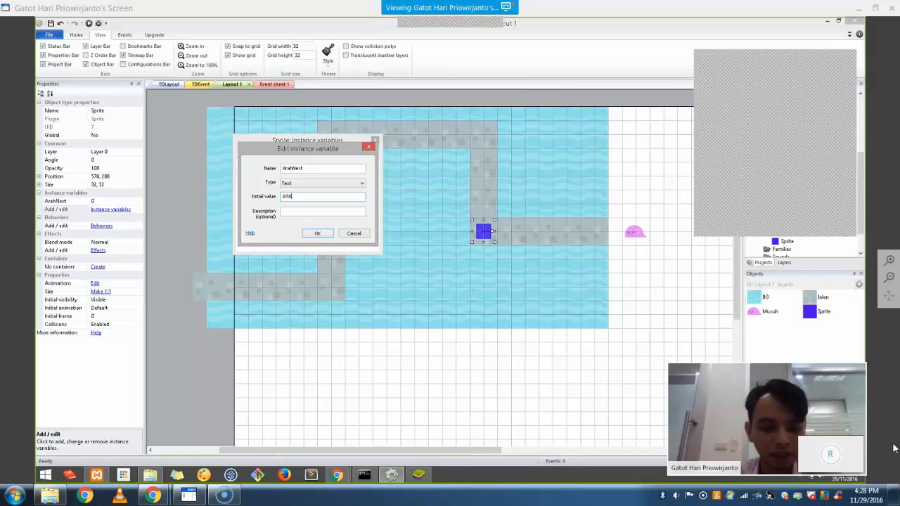
pyautogui.write('S')
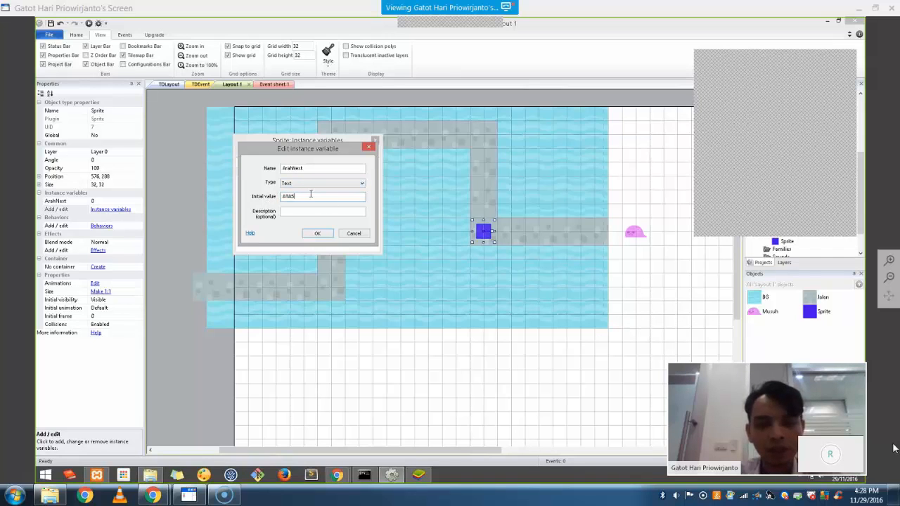
pyautogui.click(317, 234)
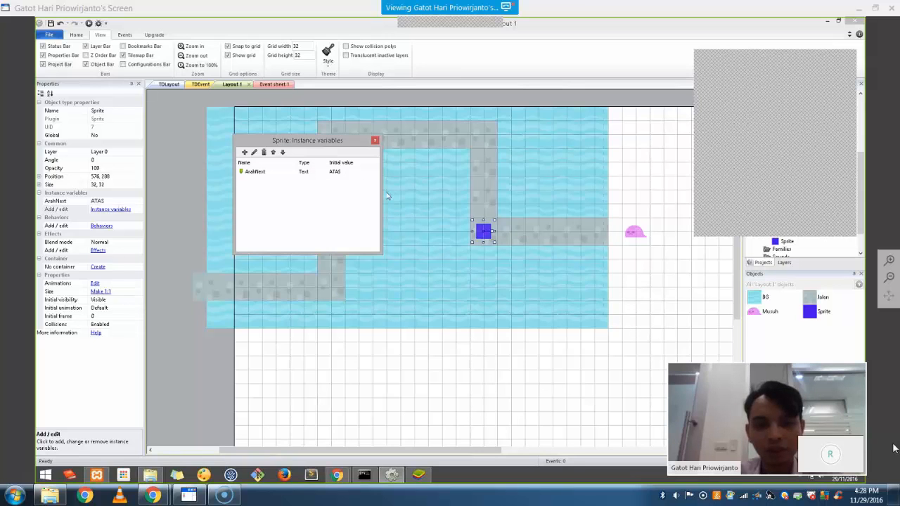
# Paste a marker copy at the top-right corner (576, 64) with ArahNext KIRI
pyautogui.click(375, 141)
pyautogui.click(476, 348)
pyautogui.click(483, 236)
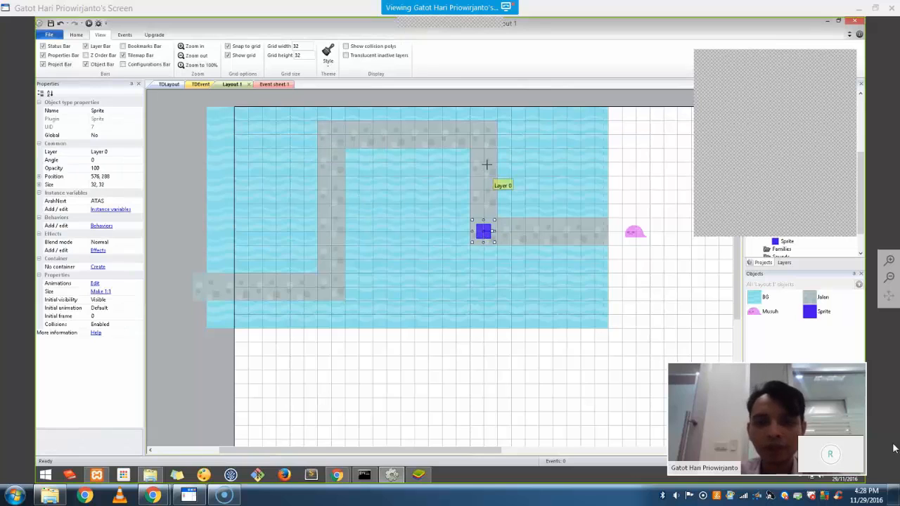
pyautogui.click(483, 135)
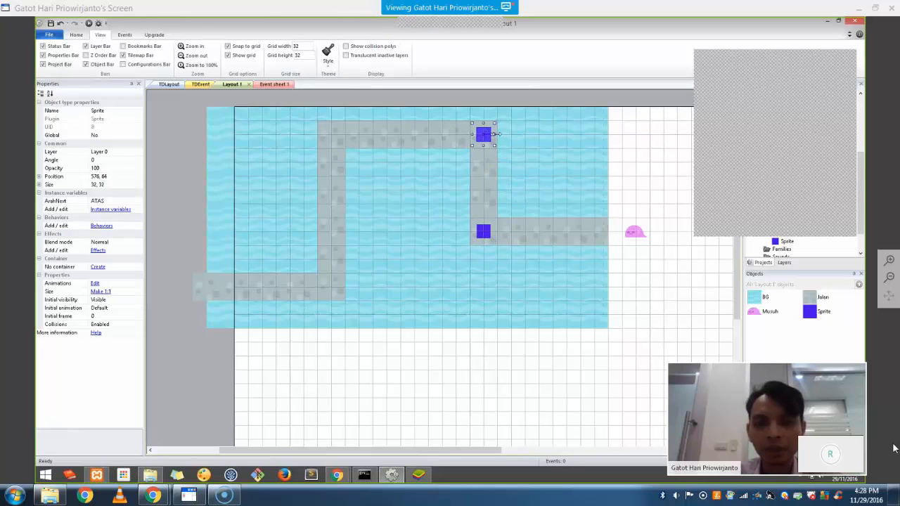
pyautogui.click(117, 201)
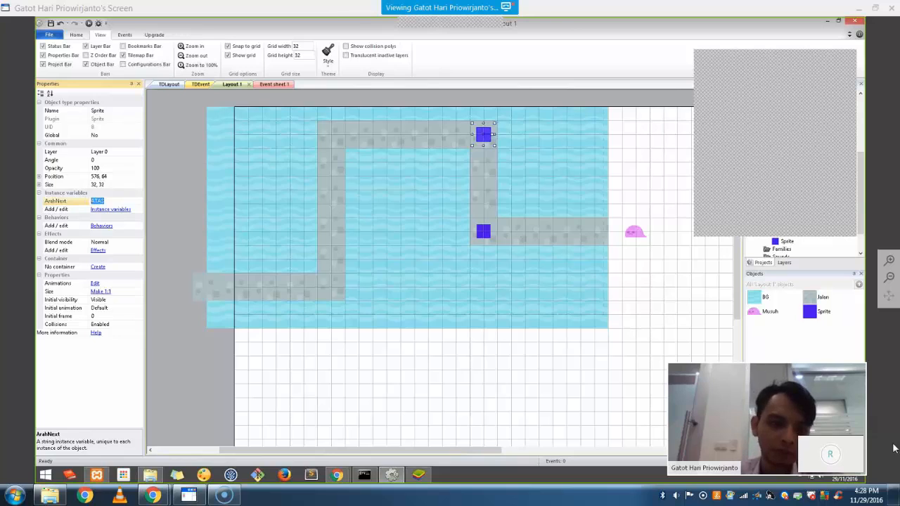
pyautogui.click(453, 272)
# Paste a marker at the top-left corner (224, 64) with ArahNext BAWAH
pyautogui.click(484, 231)
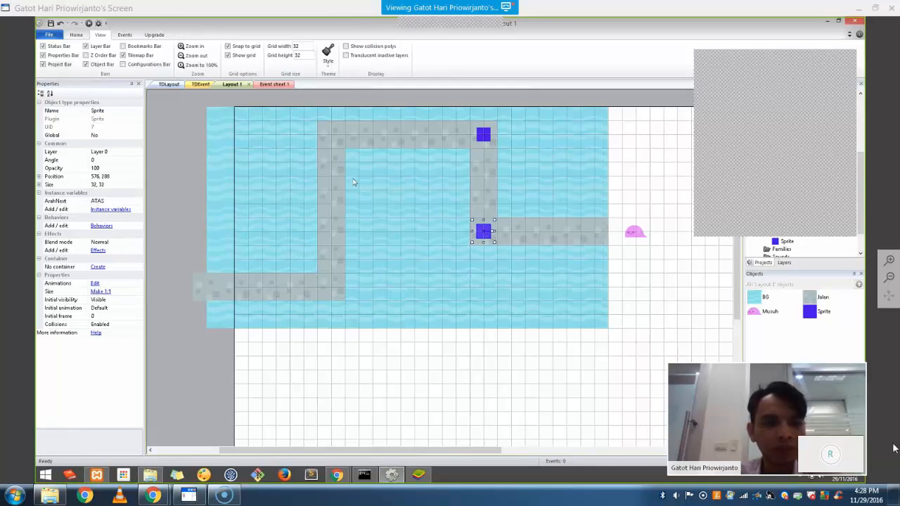
pyautogui.click(483, 134)
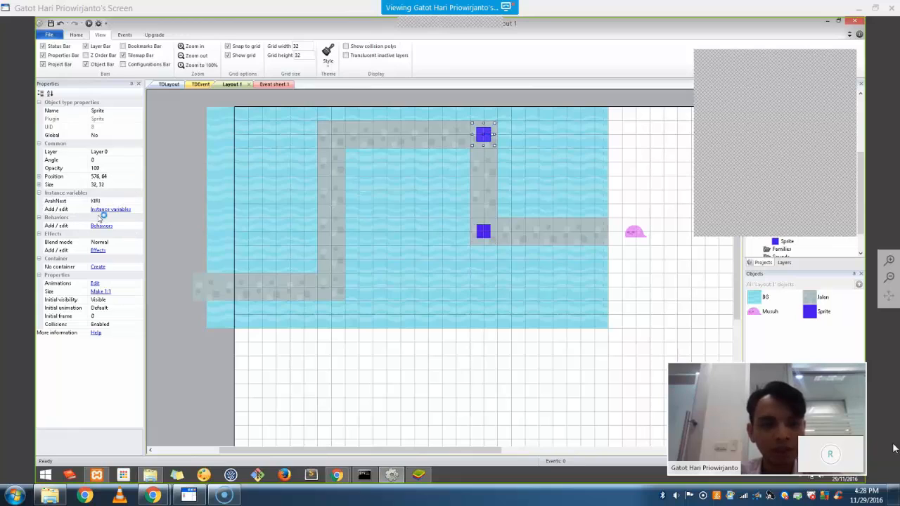
pyautogui.click(331, 134)
pyautogui.click(111, 202)
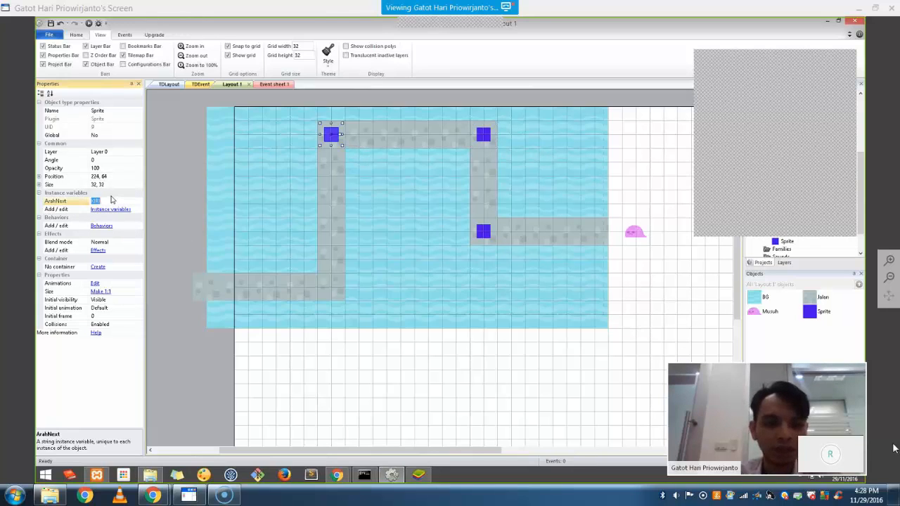
pyautogui.write('BAWAH')
pyautogui.press('Return')
# Copy a marker to the bottom-left corner (224, 416) with ArahNext KIRI
pyautogui.hotkey('ctrl', 'c')
pyautogui.hotkey('ctrl', 'v')
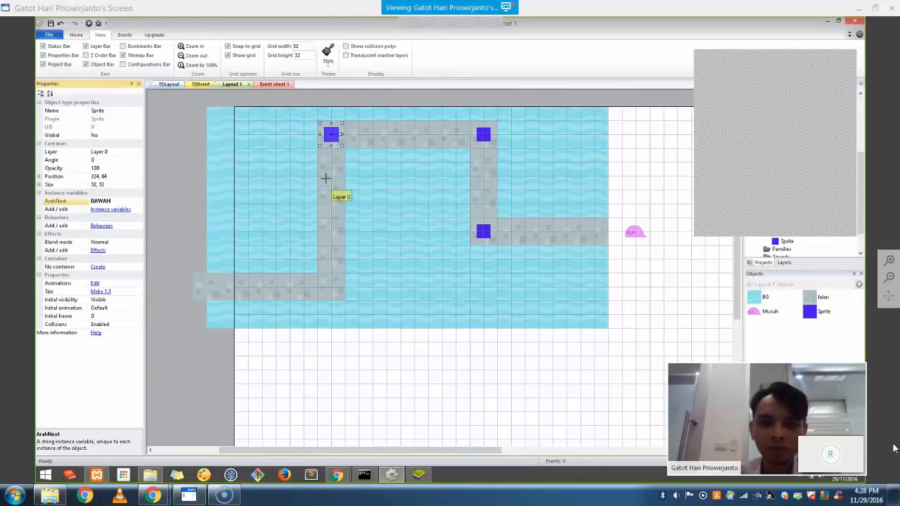
pyautogui.click(330, 287)
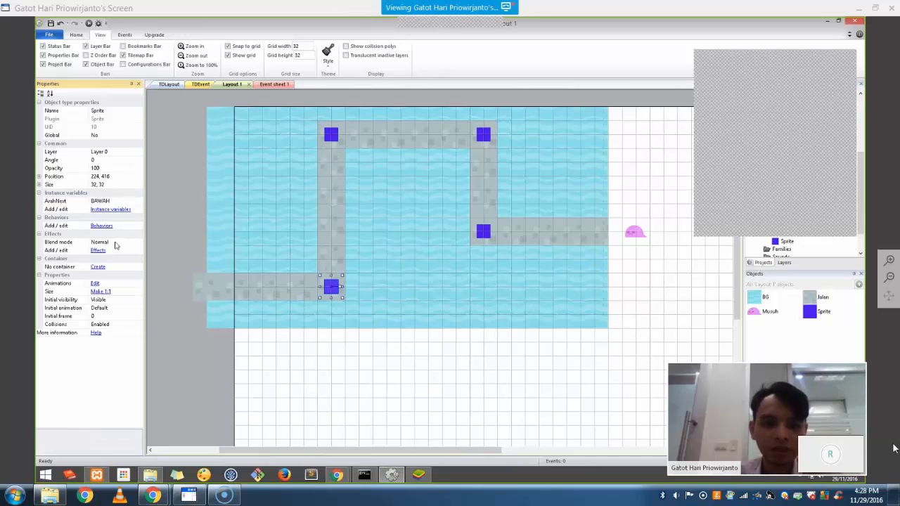
pyautogui.click(112, 203)
pyautogui.write('KIRI')
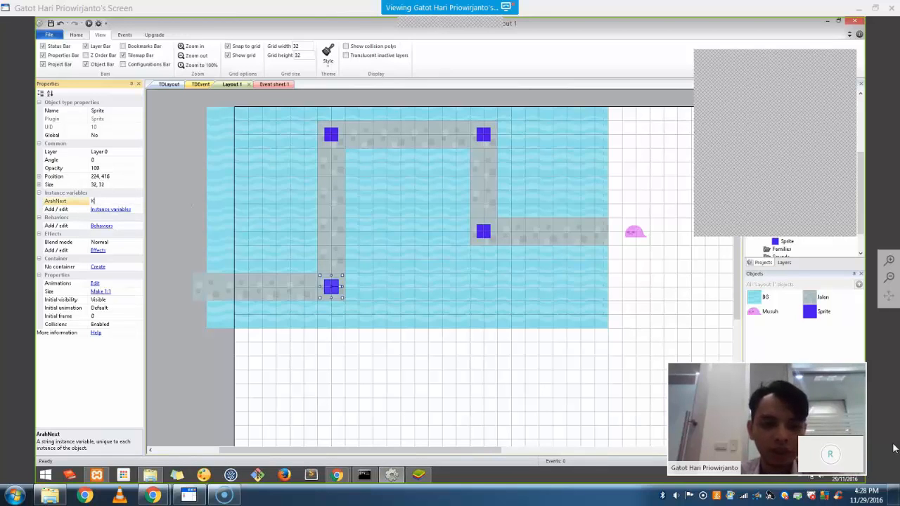
pyautogui.click(645, 301)
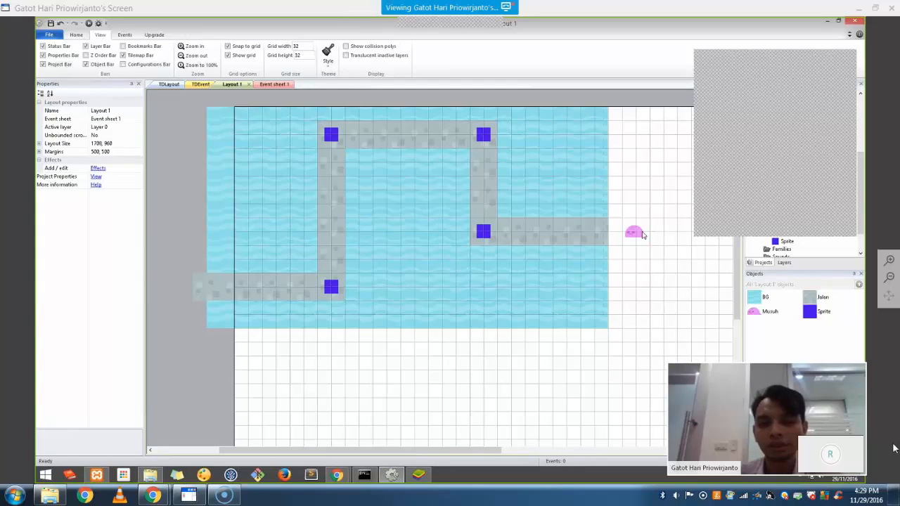
# On the pink Musuh slime, add instance variable Arah of type Text starting at KIRI
pyautogui.click(640, 234)
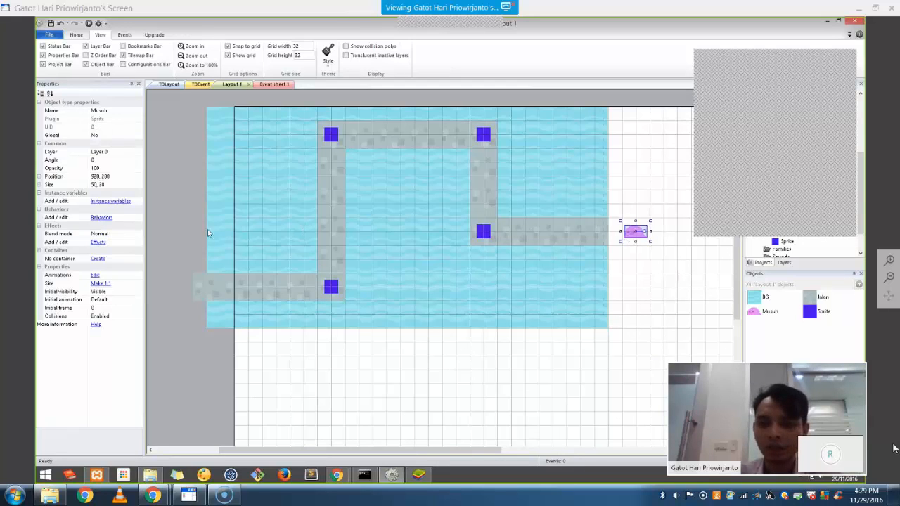
pyautogui.click(102, 218)
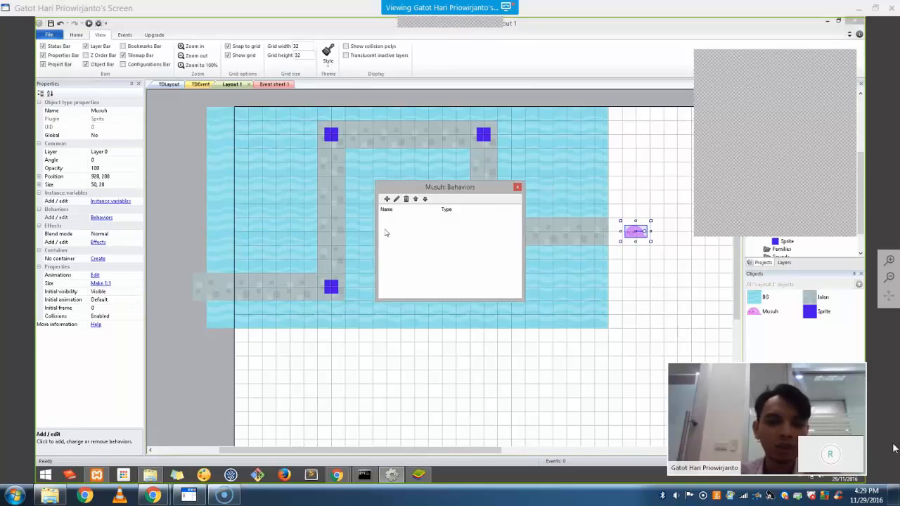
pyautogui.click(517, 187)
pyautogui.click(105, 202)
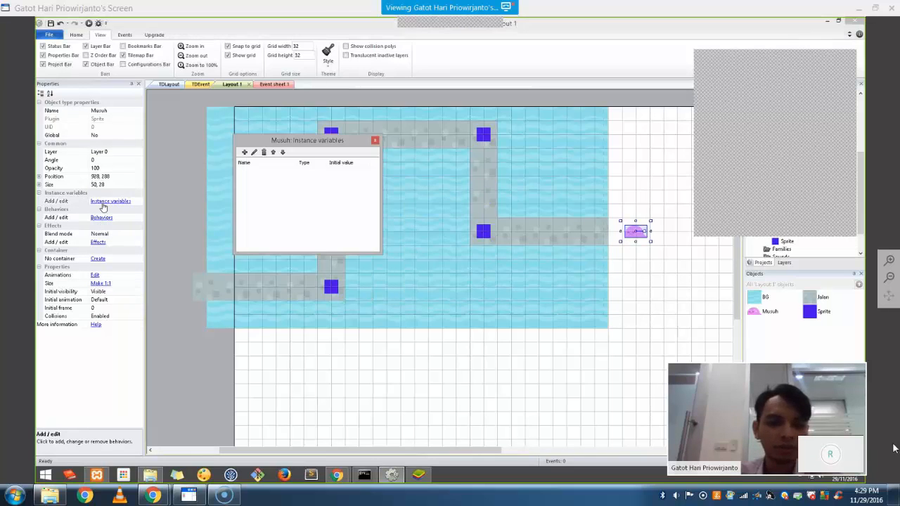
pyautogui.click(244, 151)
pyautogui.write('Arah')
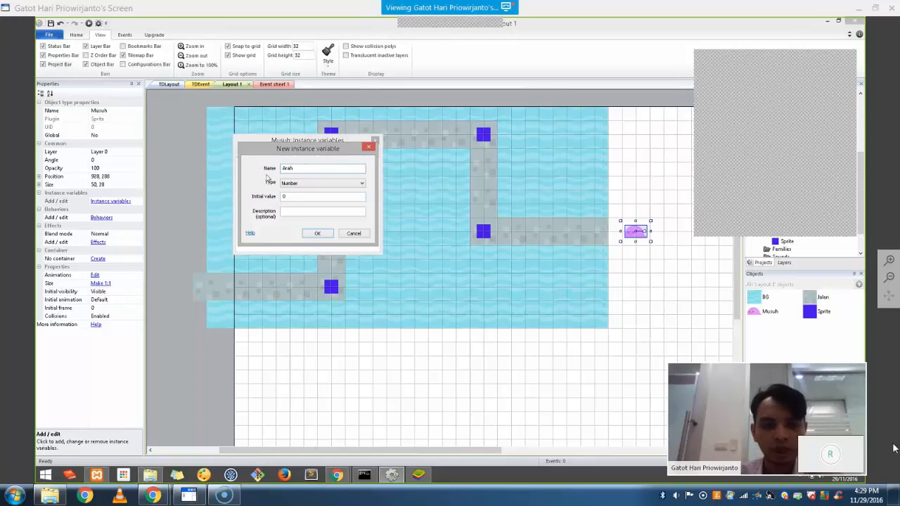
pyautogui.click(317, 184)
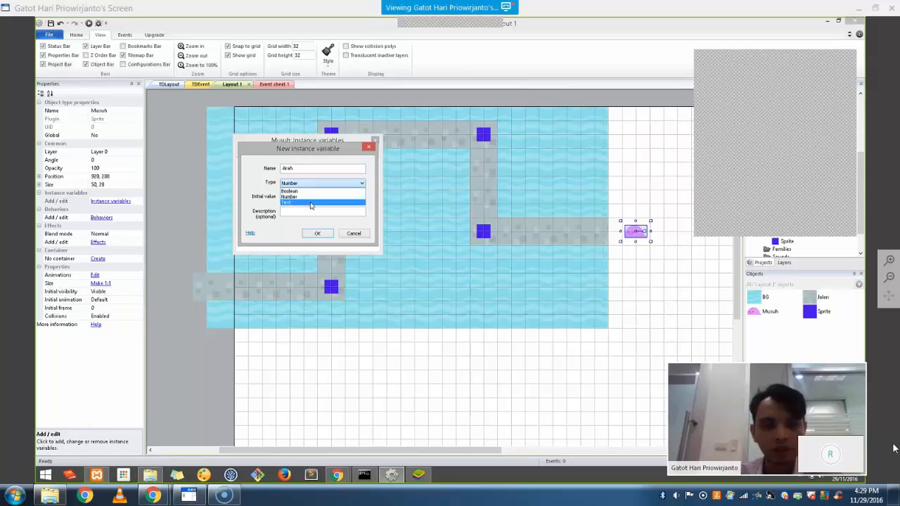
pyautogui.click(310, 202)
pyautogui.click(316, 198)
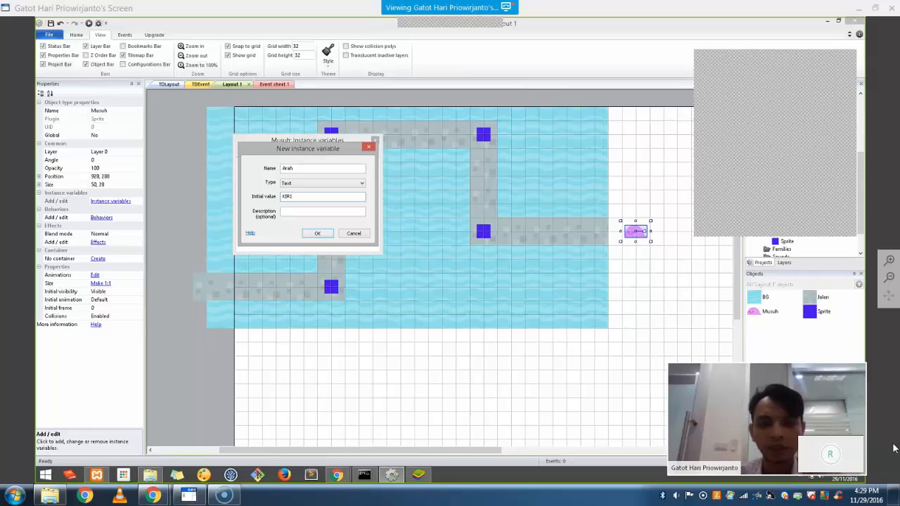
pyautogui.click(314, 233)
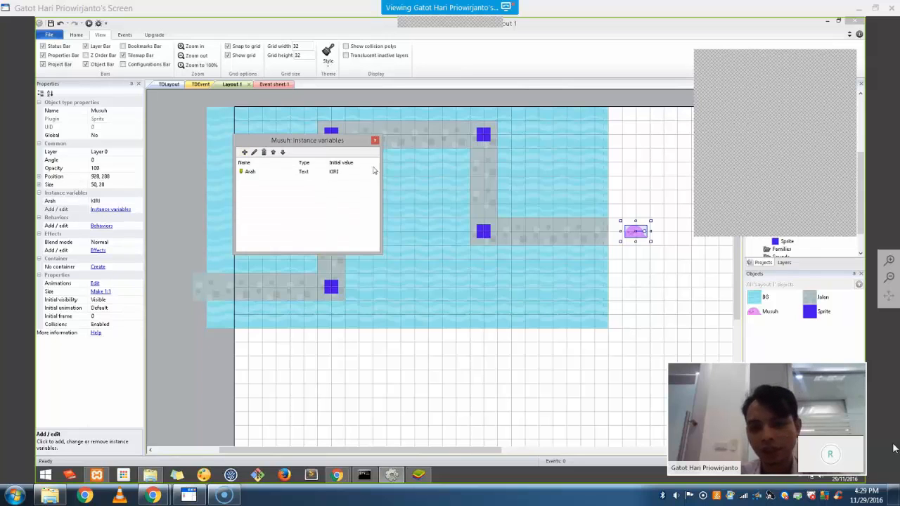
pyautogui.click(374, 142)
pyautogui.click(696, 324)
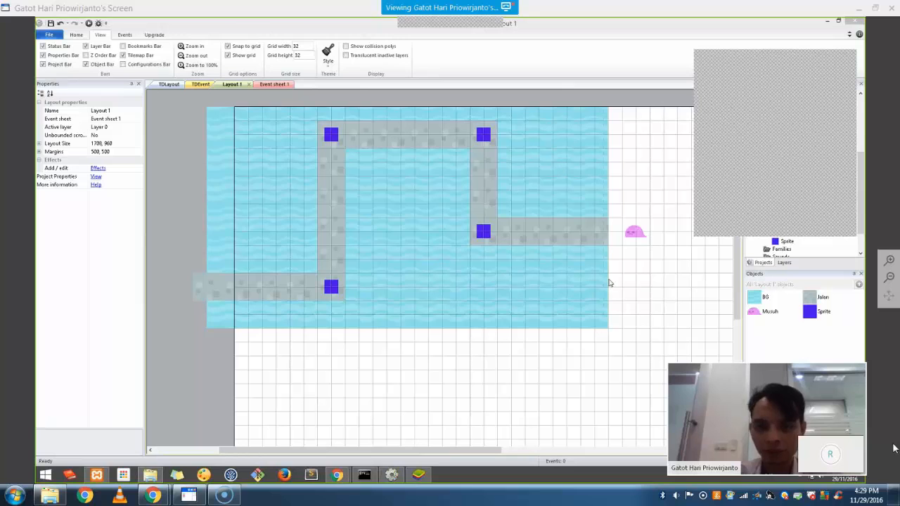
pyautogui.click(634, 232)
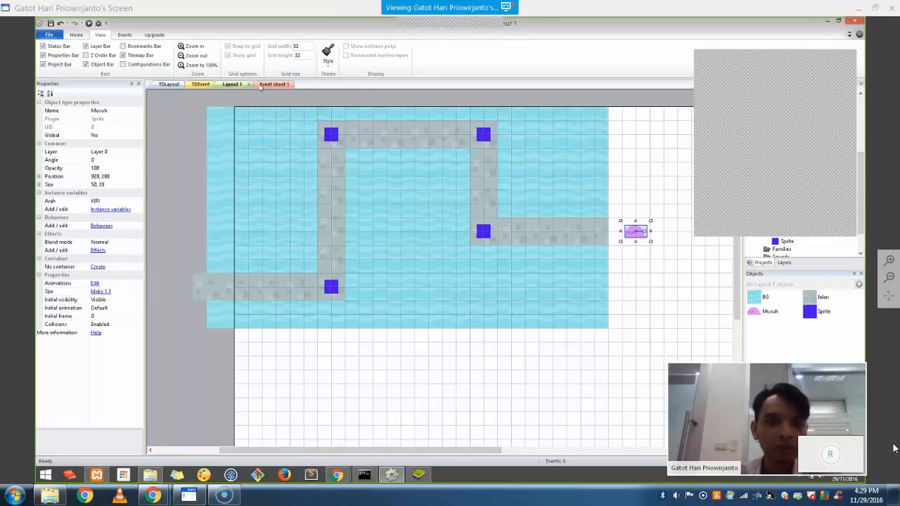
# On Event sheet 1, add an event with the System 'Every tick' condition
pyautogui.click(274, 84)
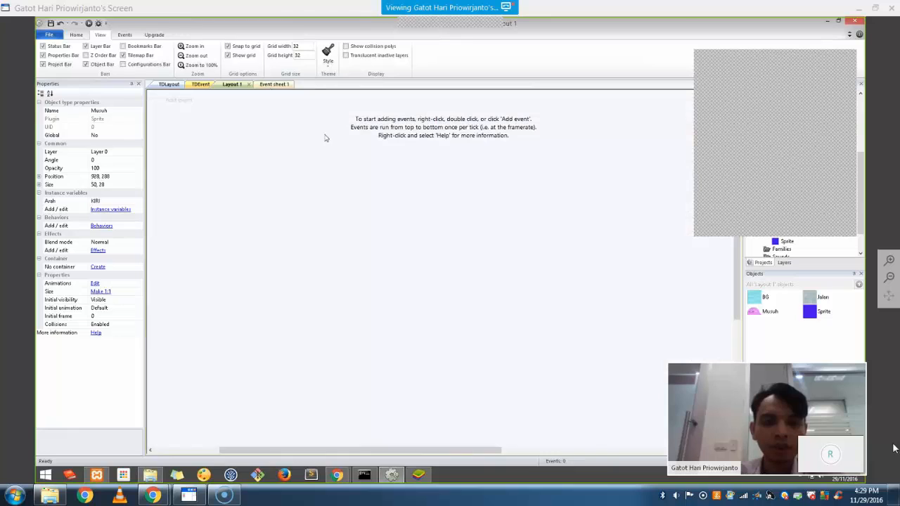
pyautogui.click(181, 102)
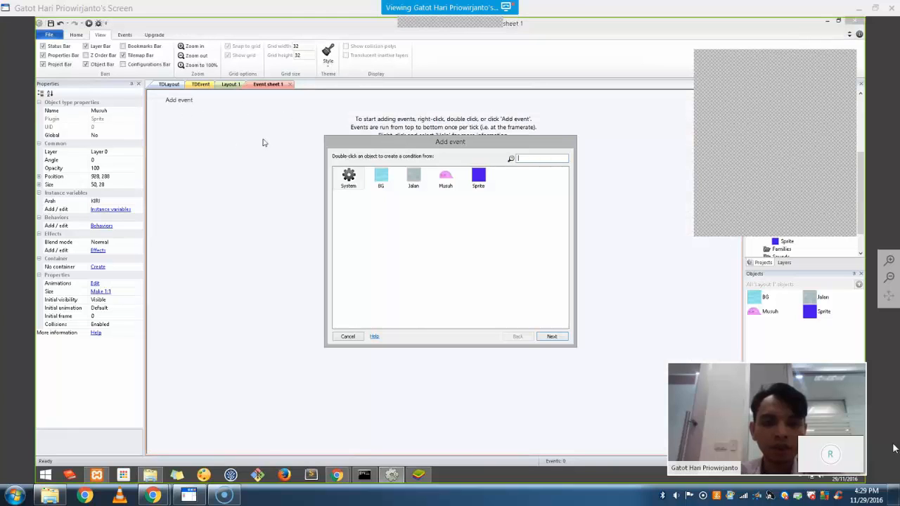
pyautogui.doubleClick(357, 178)
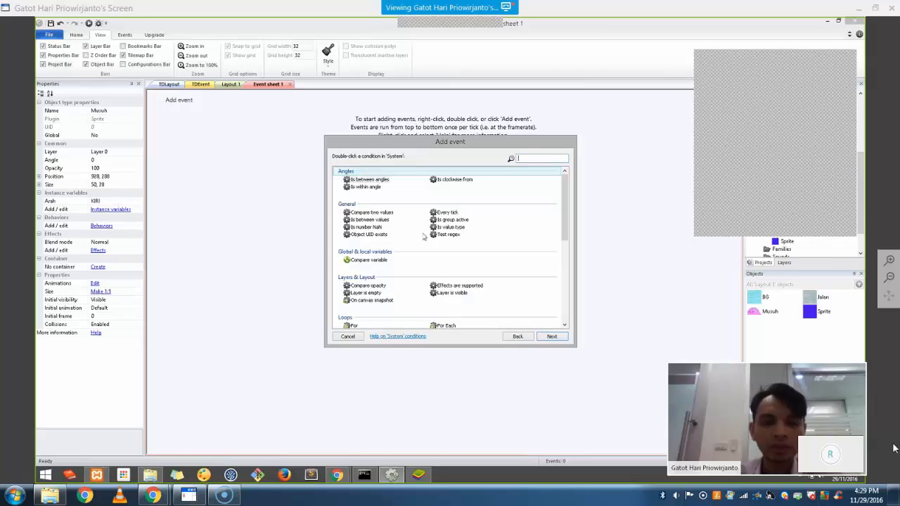
pyautogui.moveTo(566, 194); pyautogui.dragTo(581, 288)
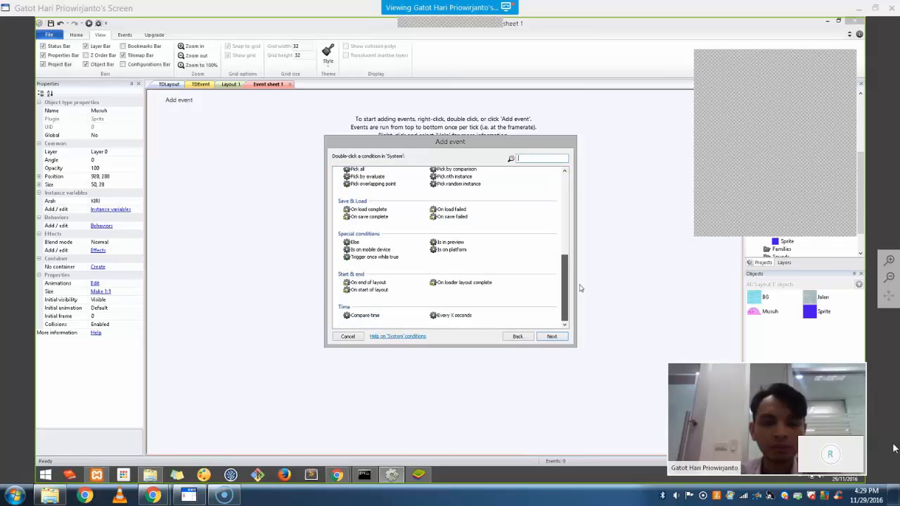
pyautogui.write('t')
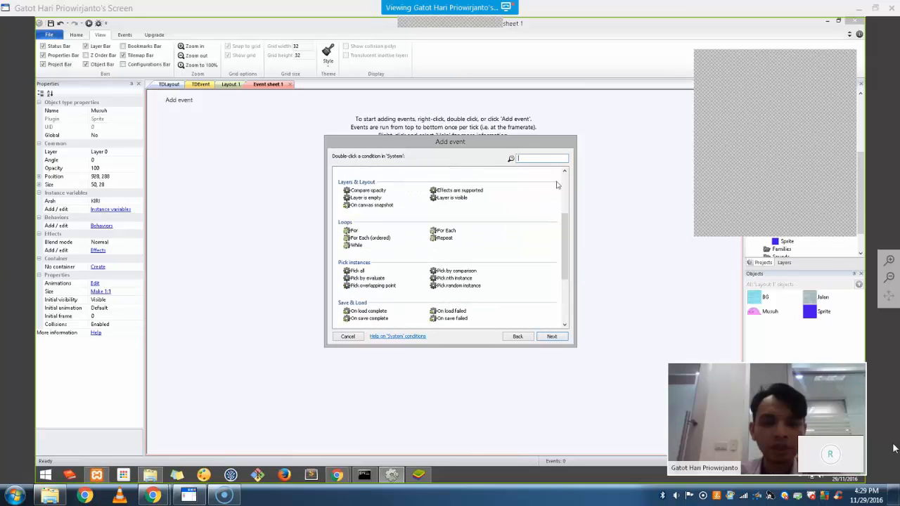
pyautogui.write('ick')
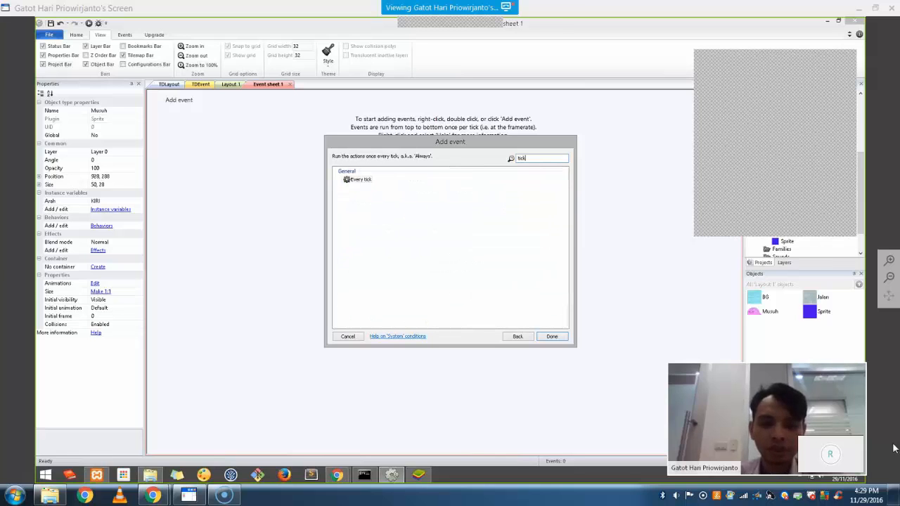
pyautogui.doubleClick(355, 182)
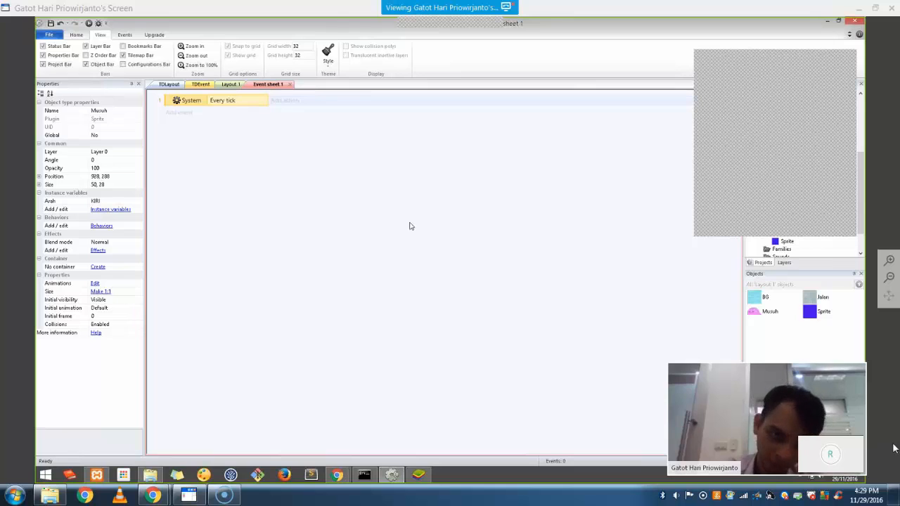
# Add a sub-event under Every tick with condition Musuh Arah Equal to "KIRI"
pyautogui.rightClick(177, 100)
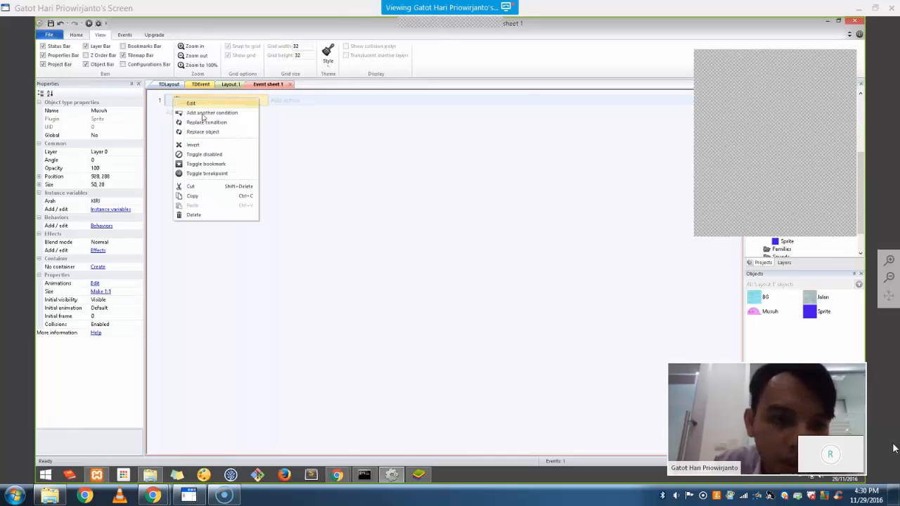
pyautogui.click(167, 105)
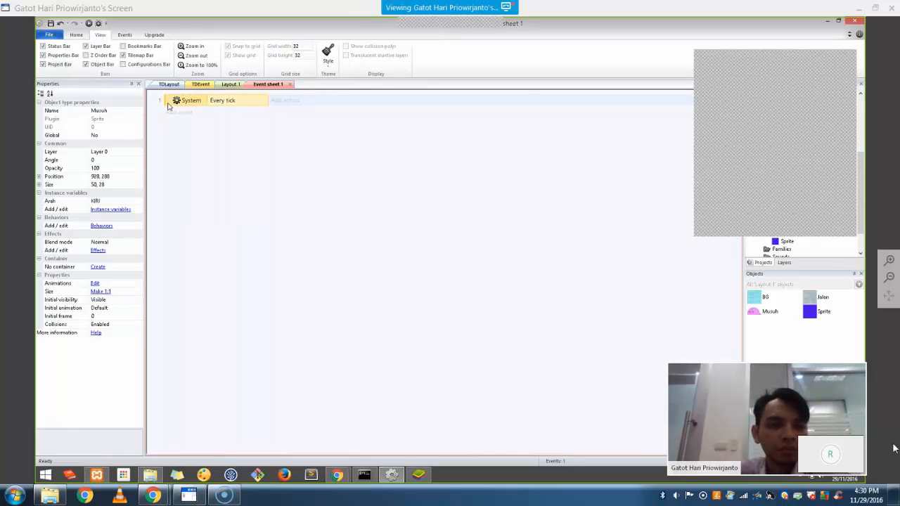
pyautogui.rightClick(168, 104)
pyautogui.moveTo(194, 111)
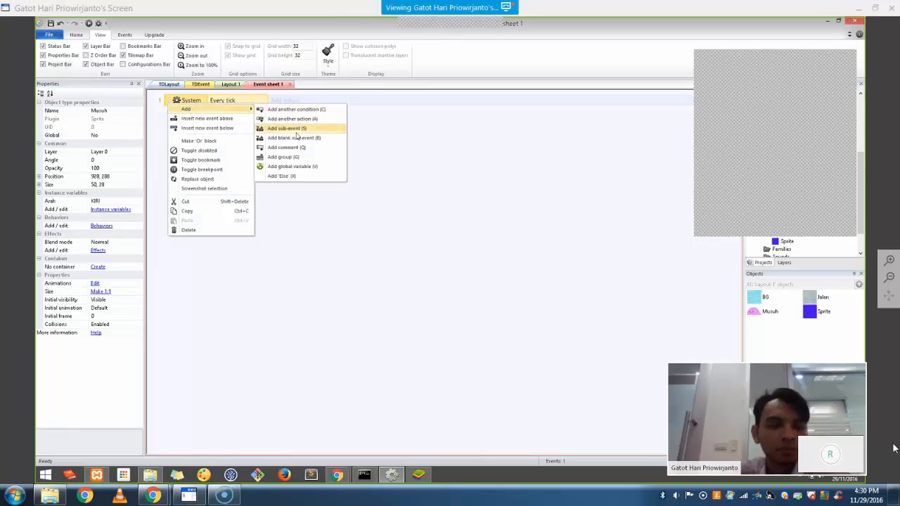
pyautogui.click(298, 129)
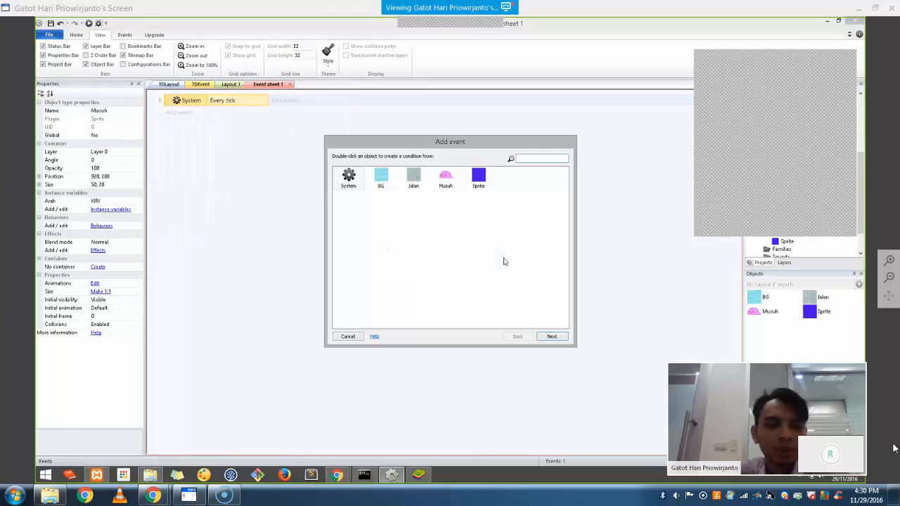
pyautogui.click(447, 181)
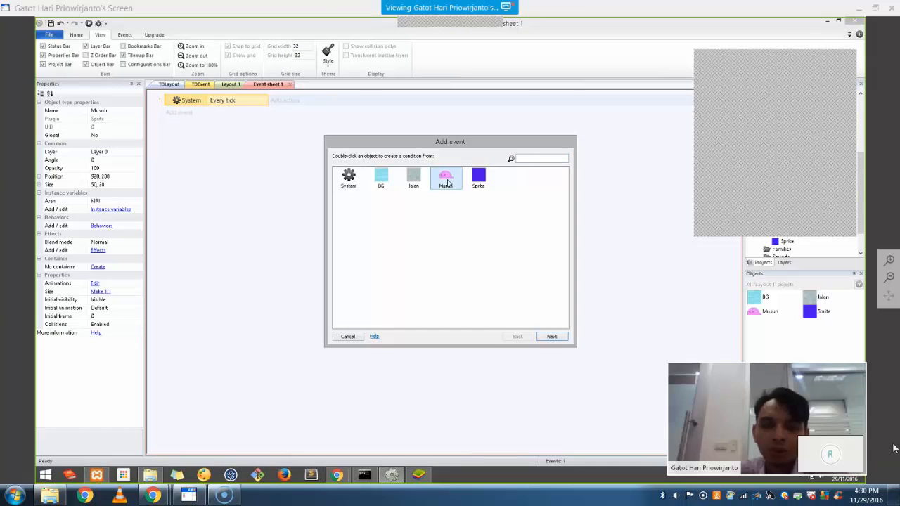
pyautogui.doubleClick(448, 182)
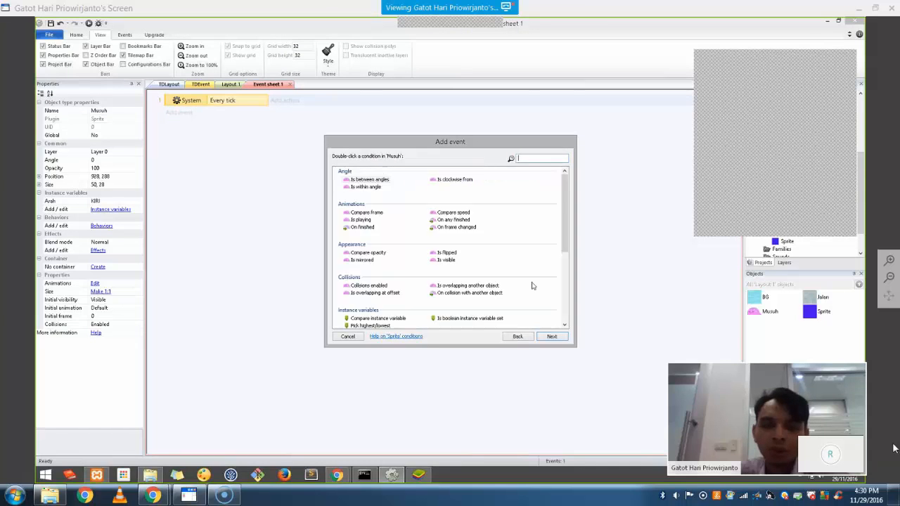
pyautogui.doubleClick(378, 320)
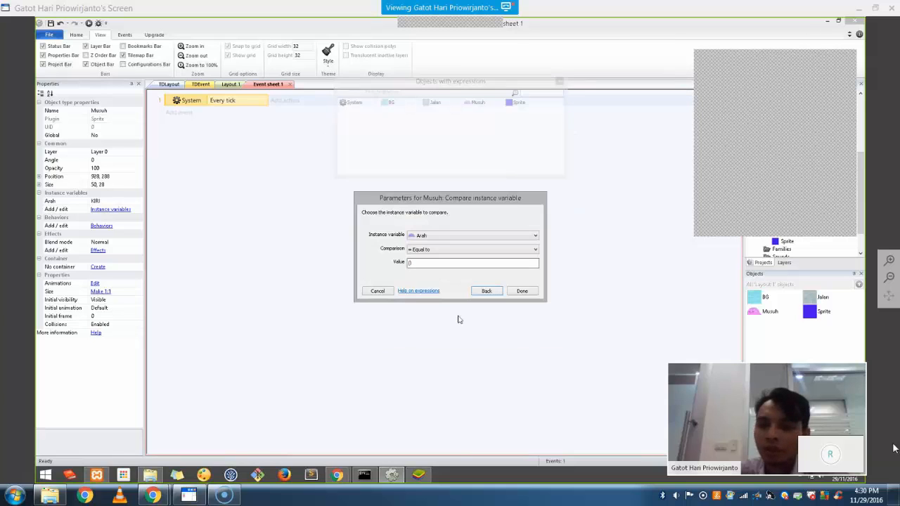
pyautogui.click(443, 250)
pyautogui.click(436, 257)
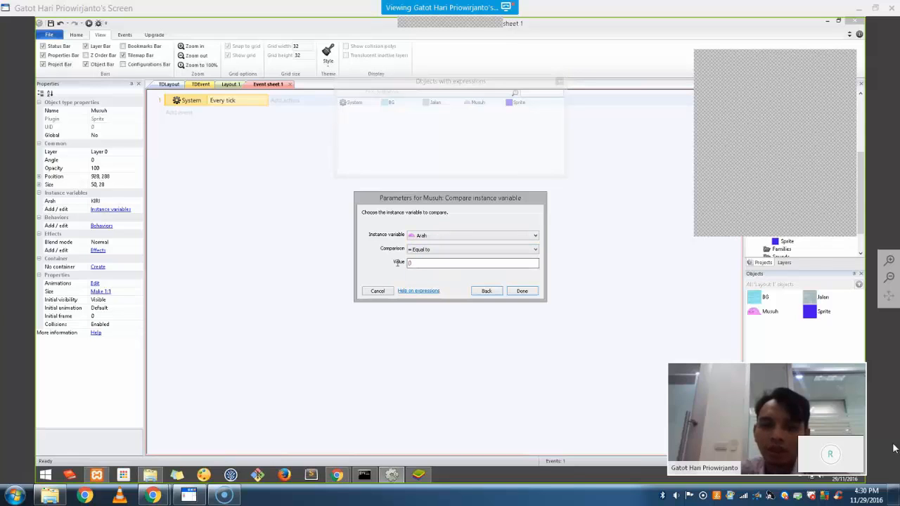
pyautogui.press('Tab')
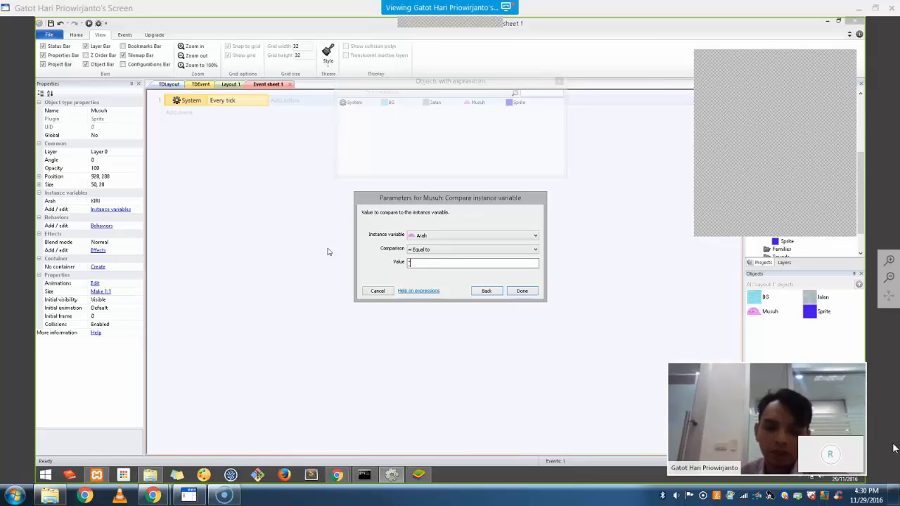
pyautogui.write('"KIRI"')
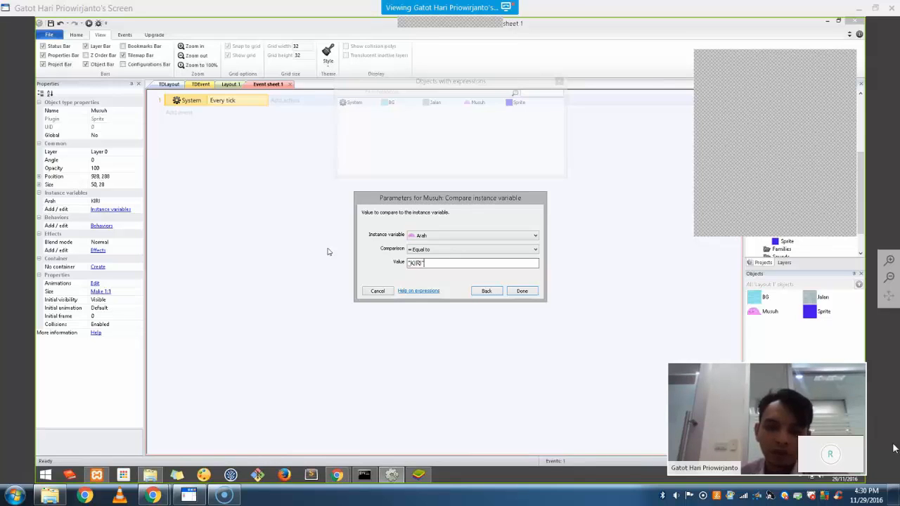
pyautogui.click(523, 291)
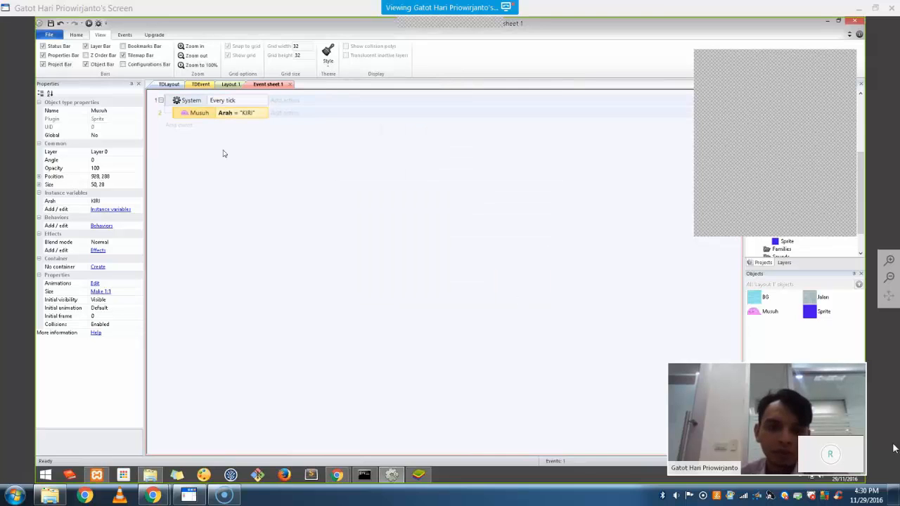
# Give the KIRI sub-event a Musuh Set X action with value Self.X - 1
pyautogui.click(281, 116)
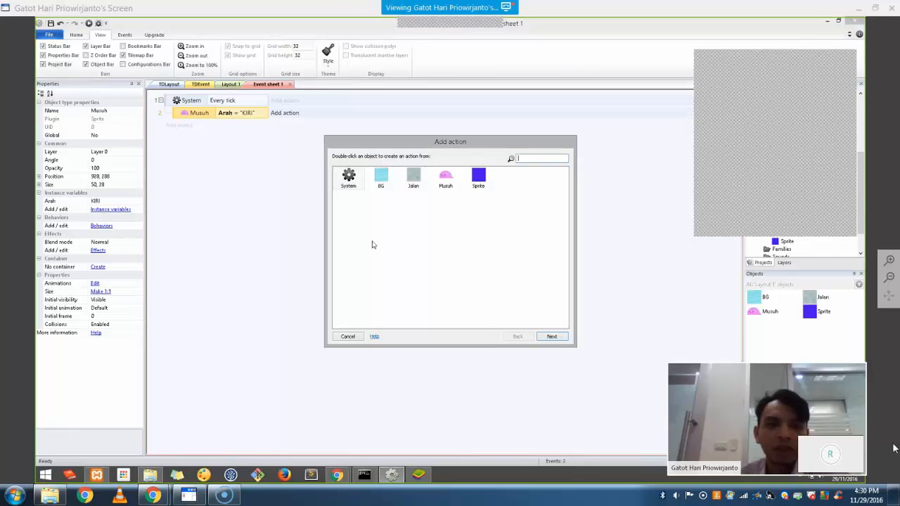
pyautogui.doubleClick(447, 181)
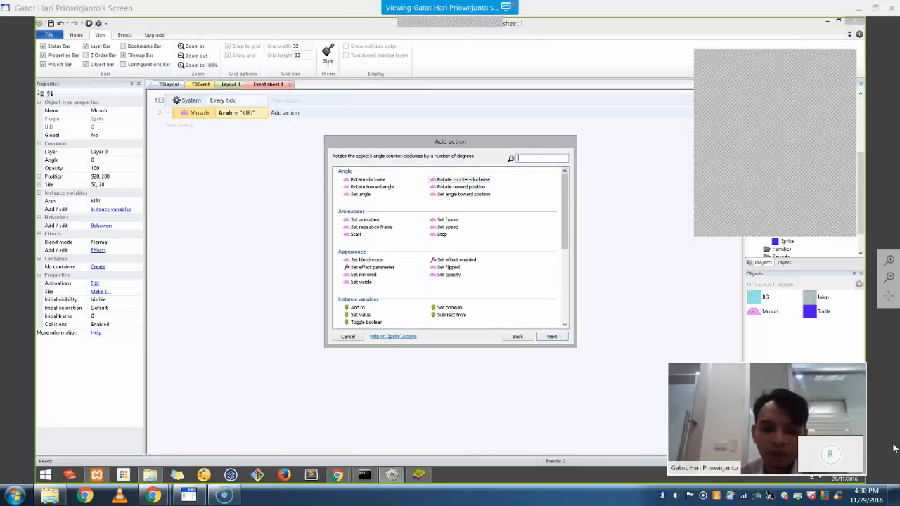
pyautogui.scroll(-1, 564, 172)
pyautogui.write('set x')
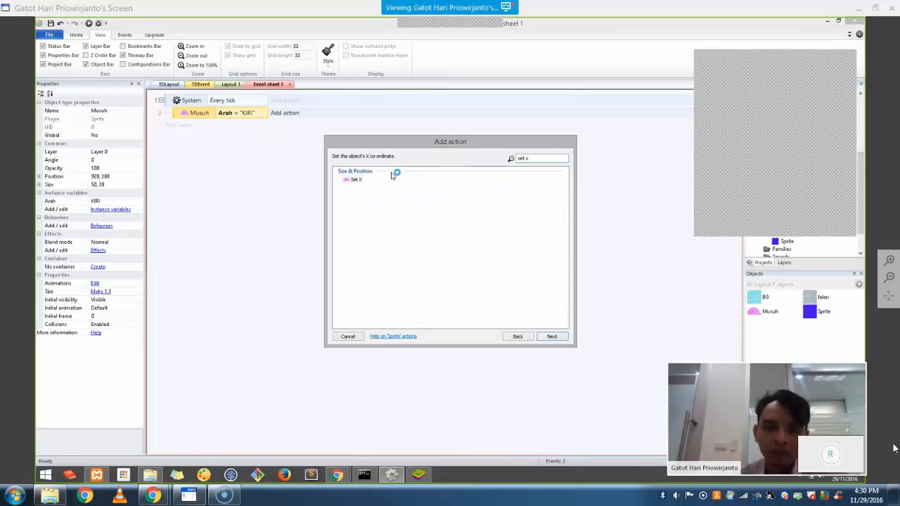
pyautogui.doubleClick(357, 179)
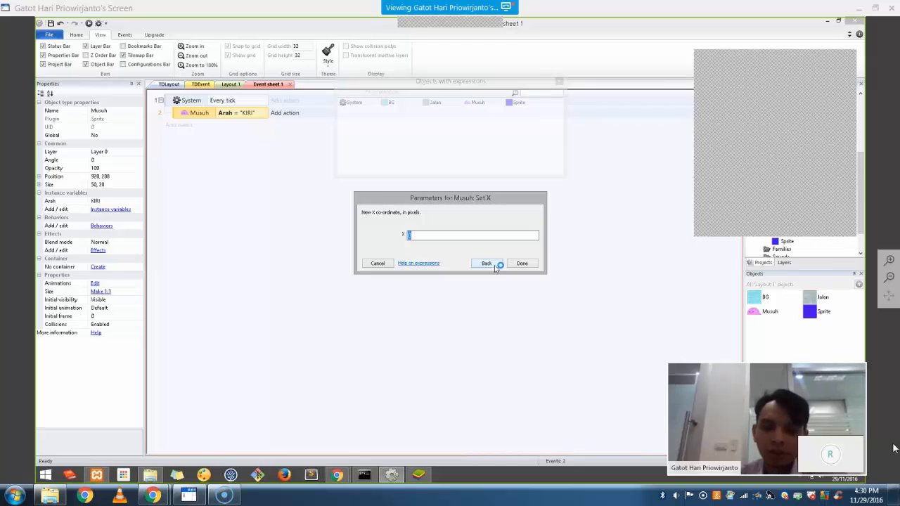
pyautogui.write('Self')
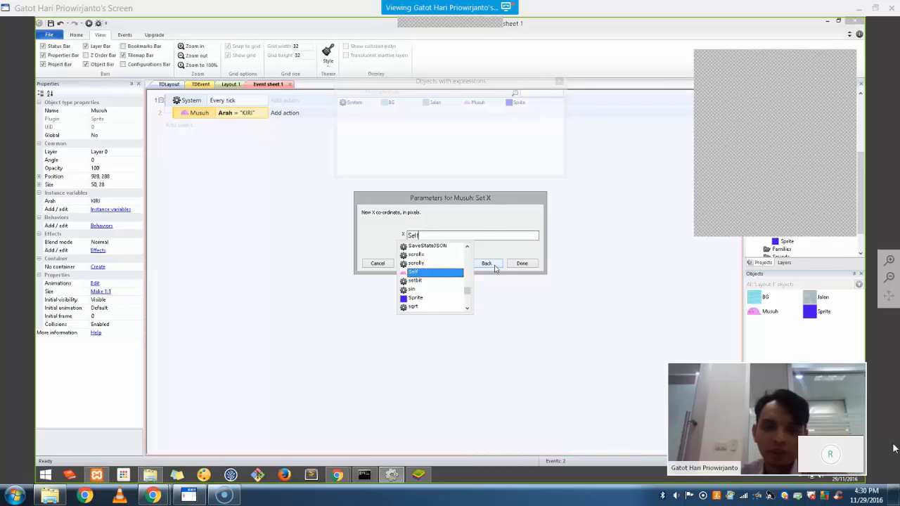
pyautogui.press('Return')
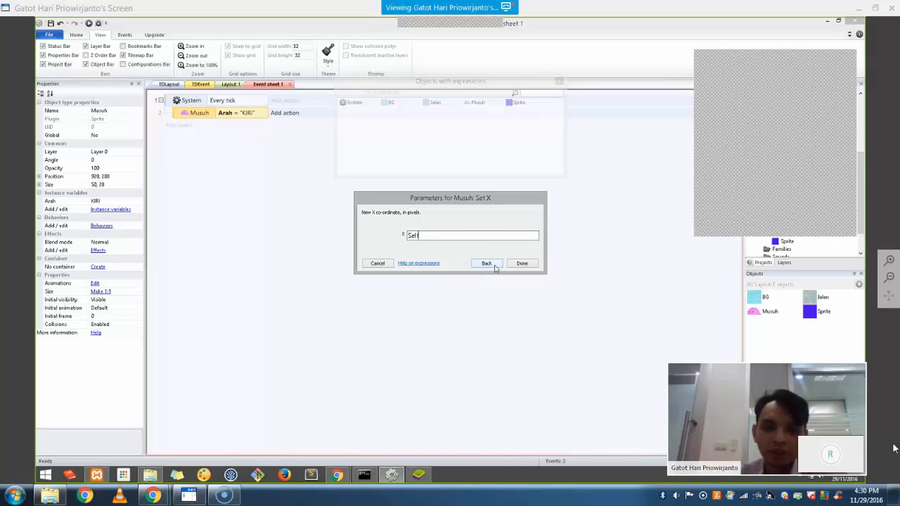
pyautogui.write('.X - 1')
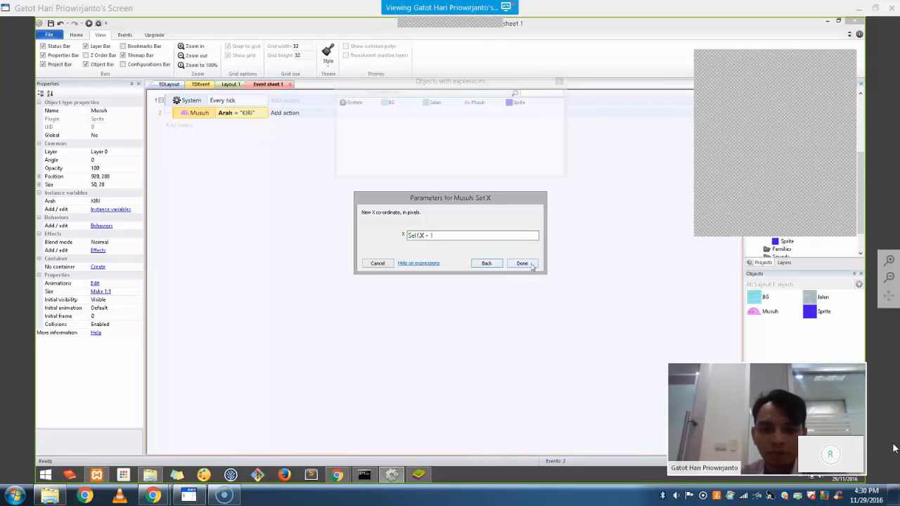
pyautogui.click(523, 264)
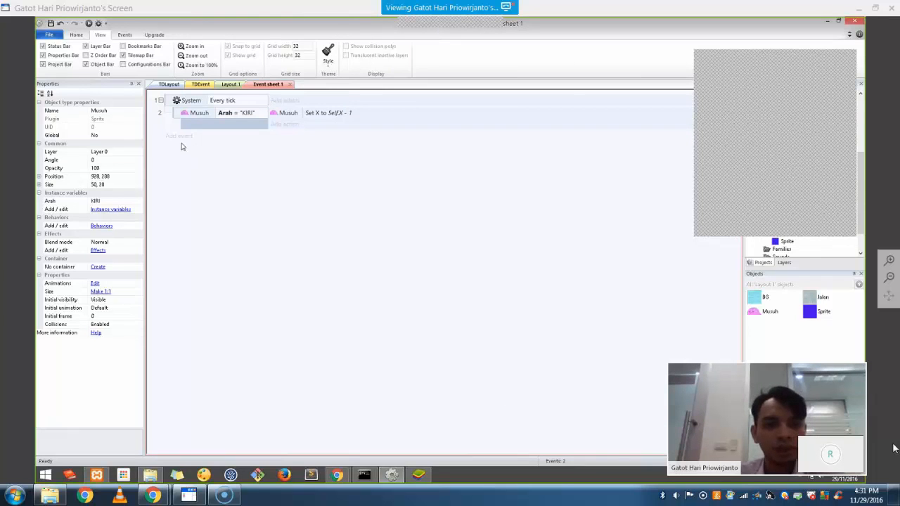
# Add another Every tick sub-event testing Musuh's Arah equal to "ATAS"
pyautogui.click(168, 104)
pyautogui.rightClick(168, 104)
pyautogui.moveTo(210, 108)
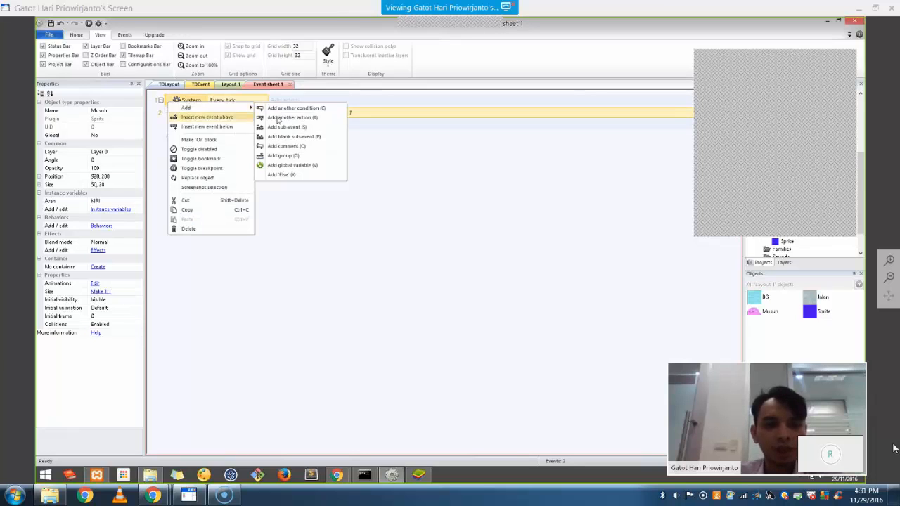
pyautogui.click(285, 127)
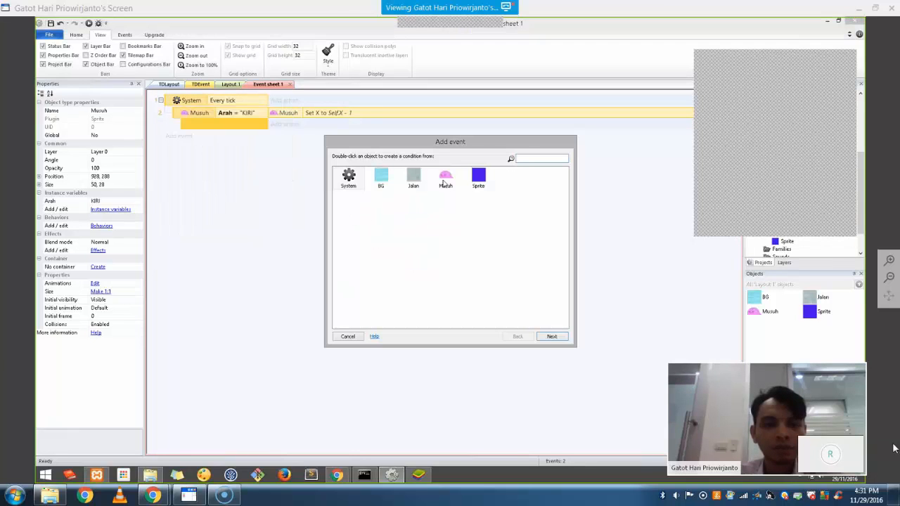
pyautogui.doubleClick(444, 180)
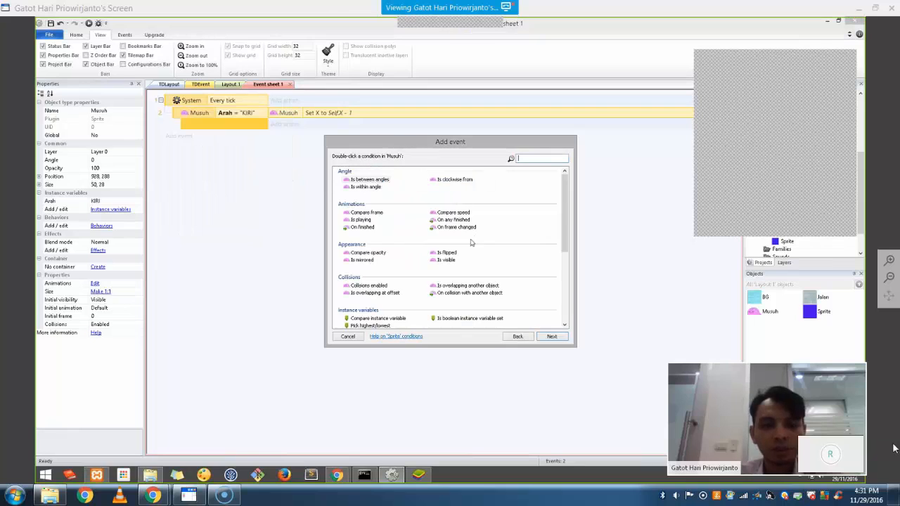
pyautogui.click(372, 319)
pyautogui.doubleClick(361, 320)
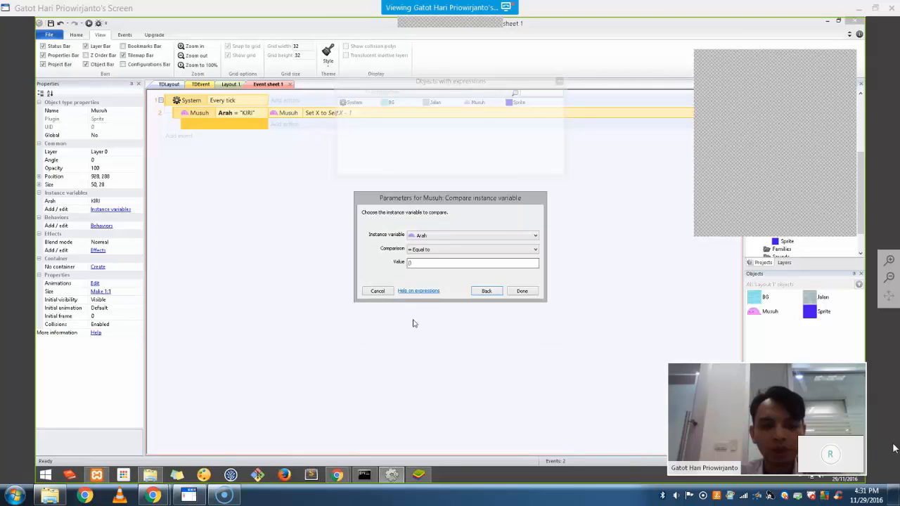
pyautogui.click(391, 261)
pyautogui.write('"ATAS')
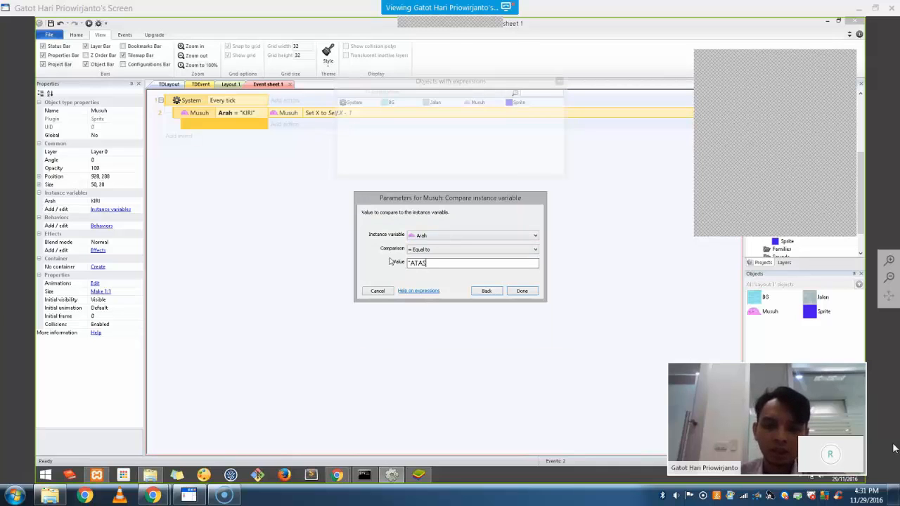
pyautogui.write('"')
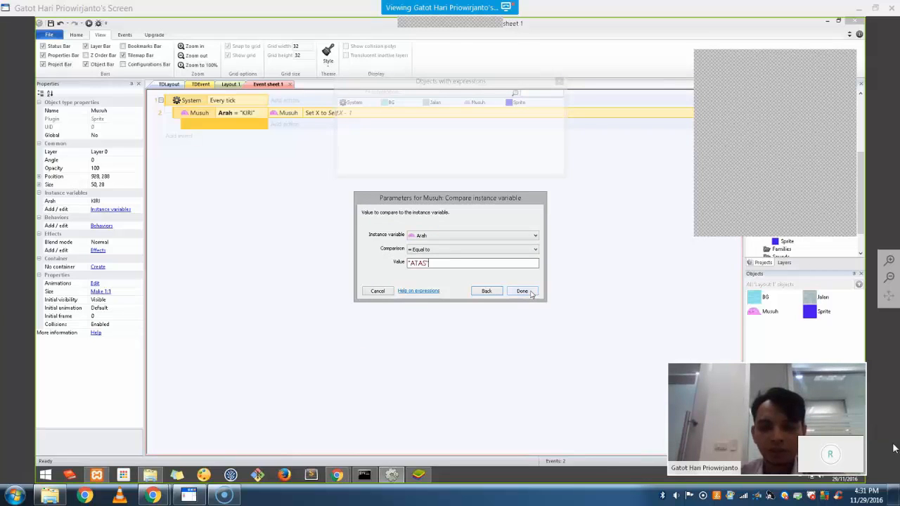
pyautogui.click(522, 291)
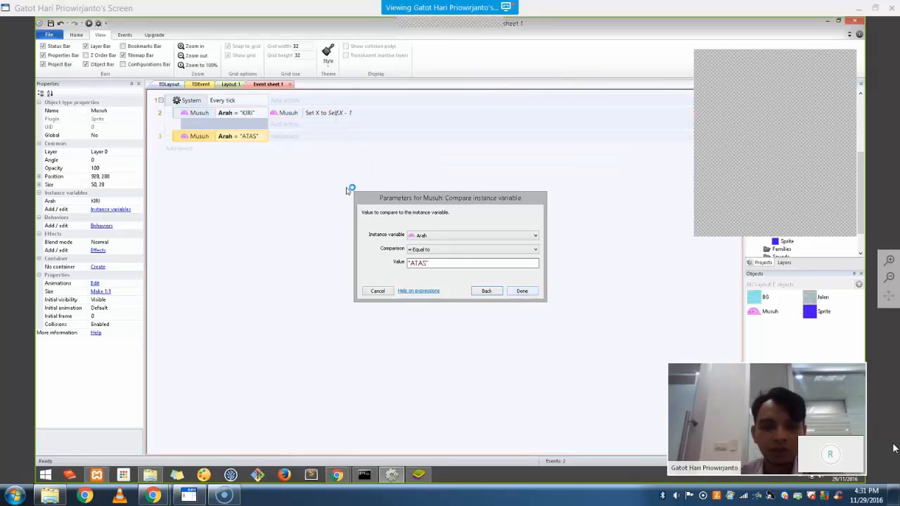
# Give the ATAS sub-event a Musuh Set Y action with value Self.Y - 1
pyautogui.click(286, 137)
pyautogui.doubleClick(440, 178)
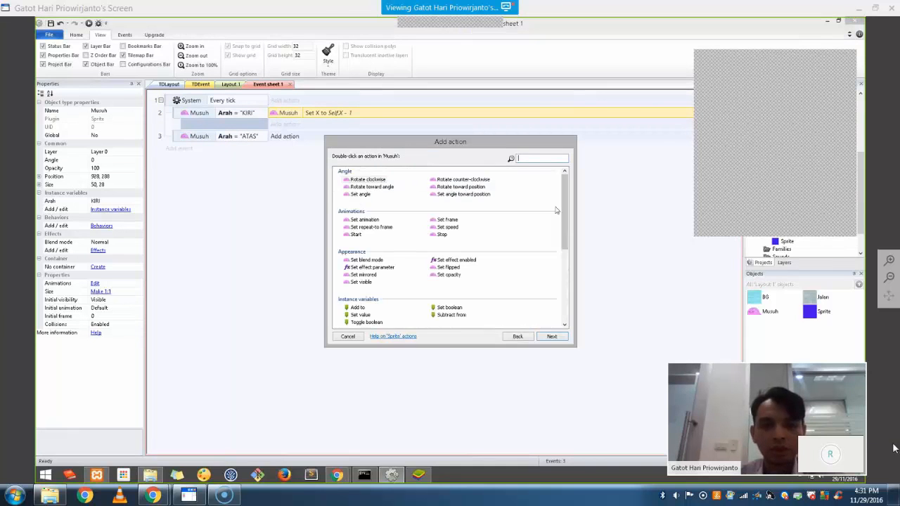
pyautogui.write('Set Y')
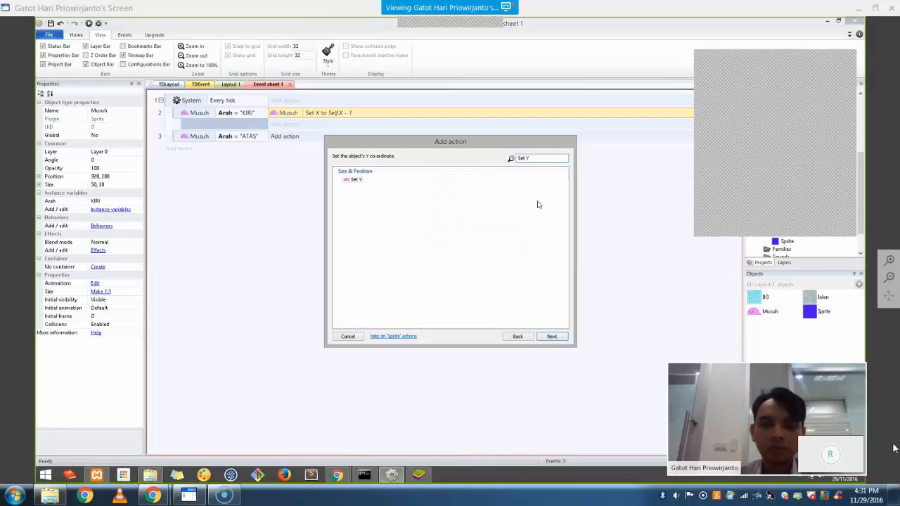
pyautogui.doubleClick(356, 181)
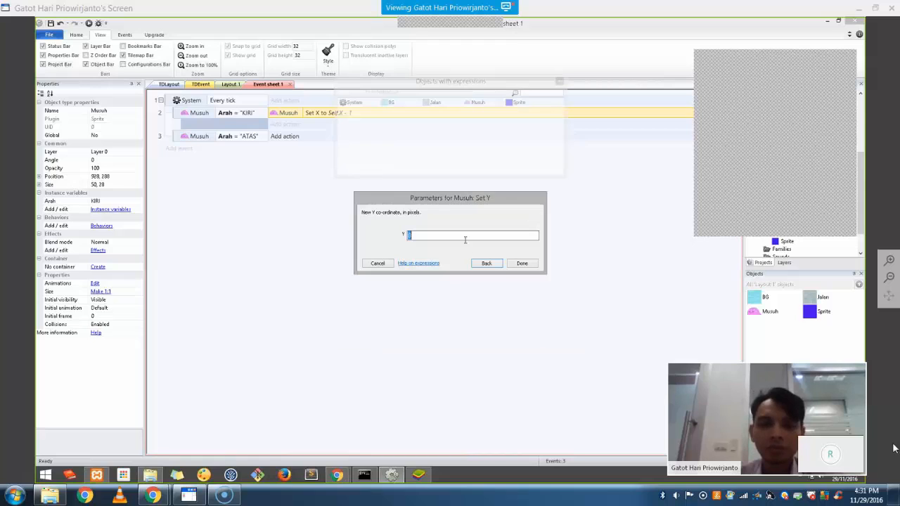
pyautogui.write('Self')
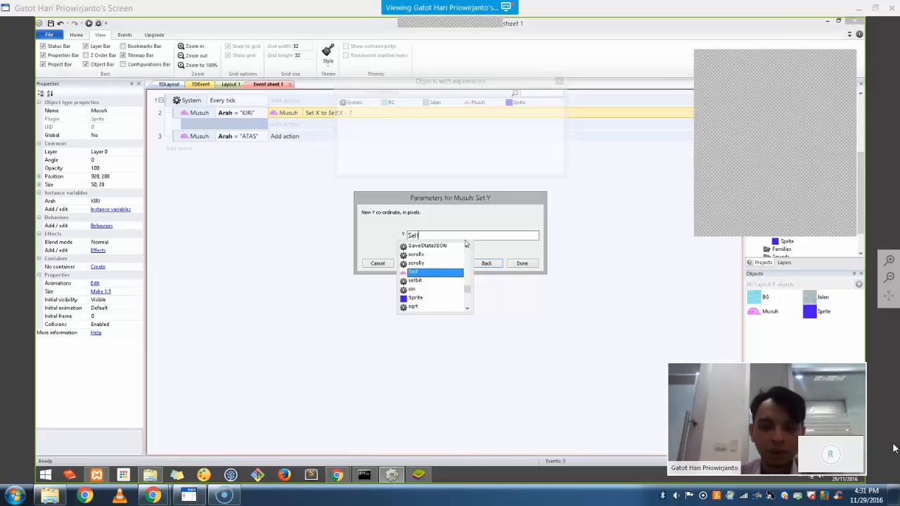
pyautogui.write('.Y - 1')
pyautogui.click(521, 264)
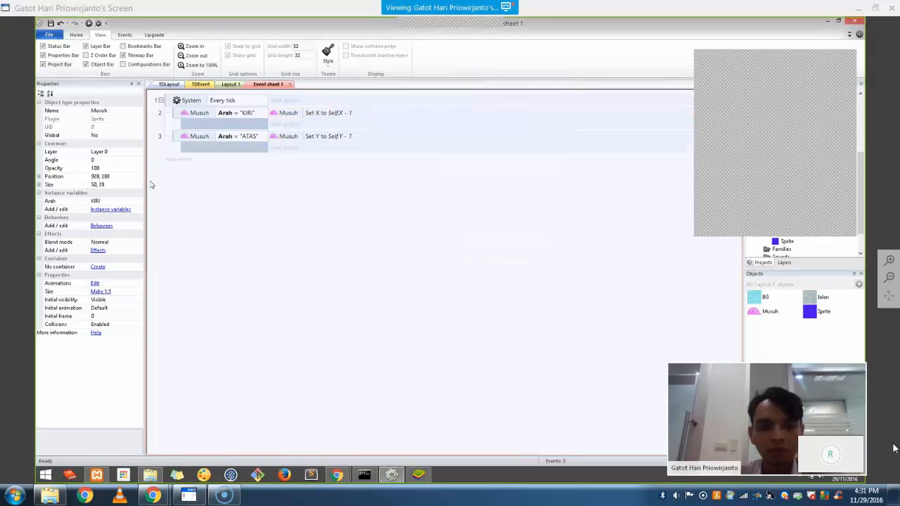
# Duplicate the ATAS event as event 4 with Arah = "BAWAH" and Set Y to Self.Y + 1
pyautogui.click(183, 148)
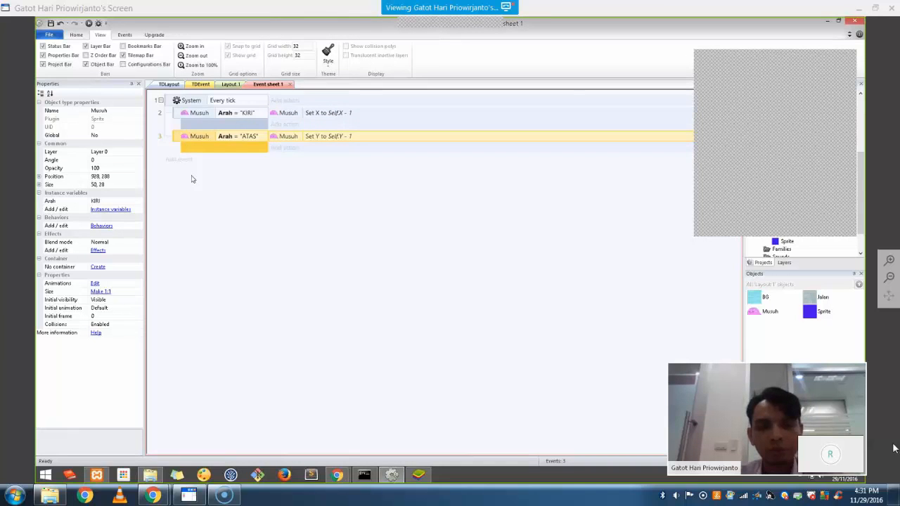
pyautogui.hotkey('ctrl', 'v')
pyautogui.click(253, 162)
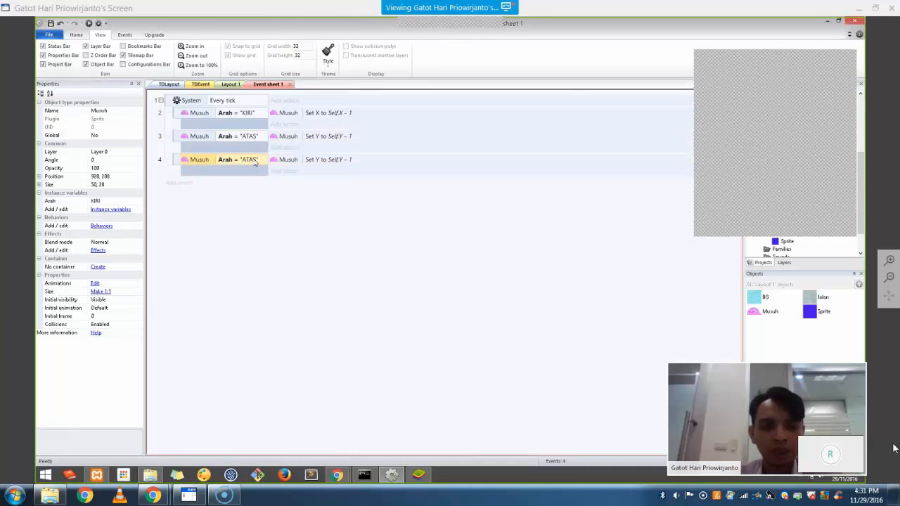
pyautogui.doubleClick(256, 162)
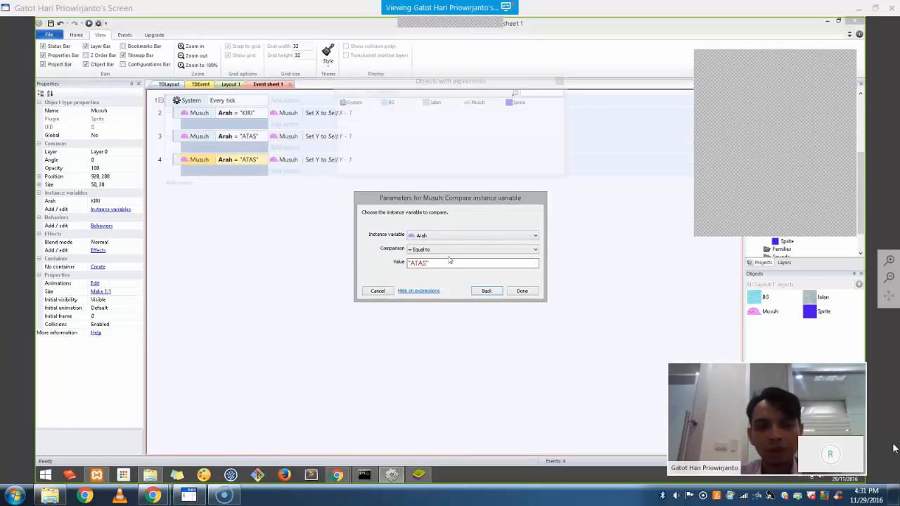
pyautogui.press('Tab')
pyautogui.press('Tab')
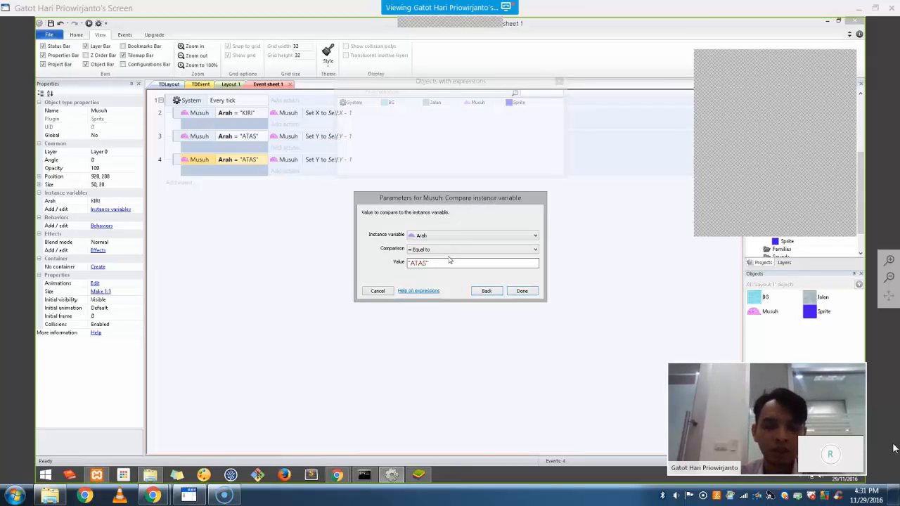
pyautogui.write('BAWAH')
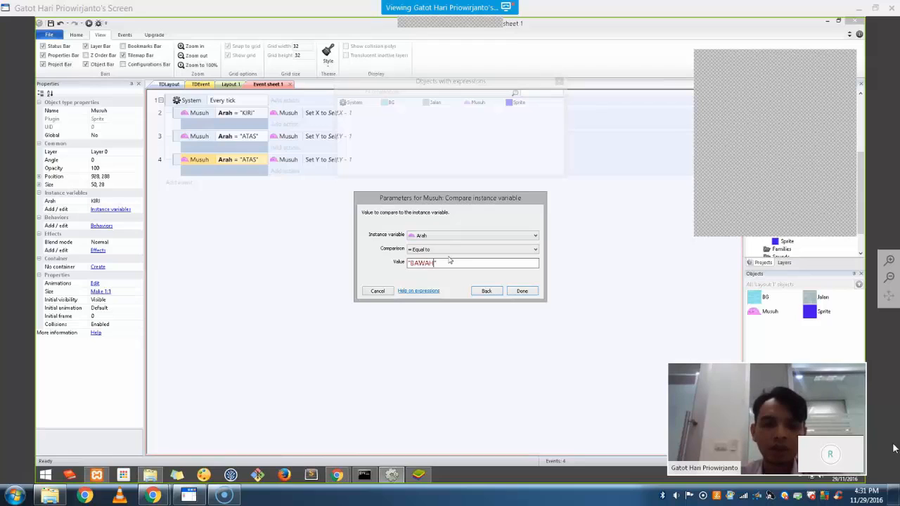
pyautogui.click(522, 291)
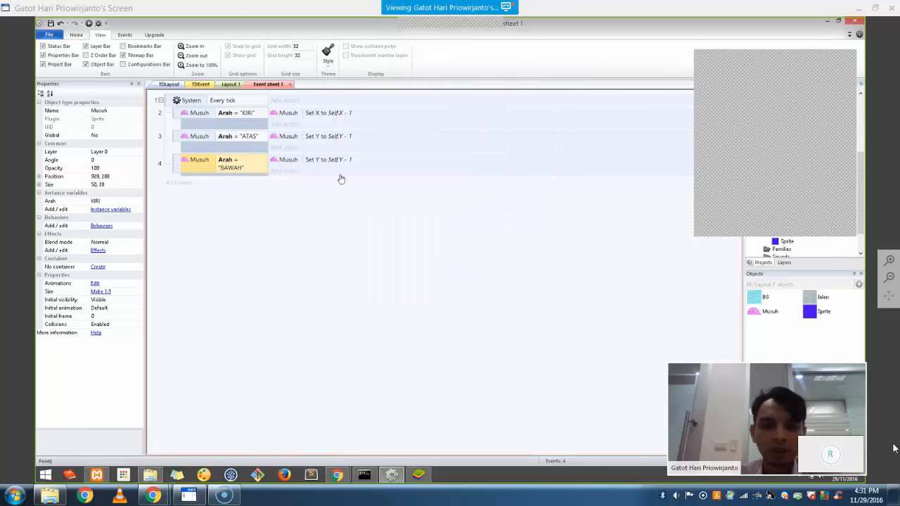
pyautogui.doubleClick(342, 160)
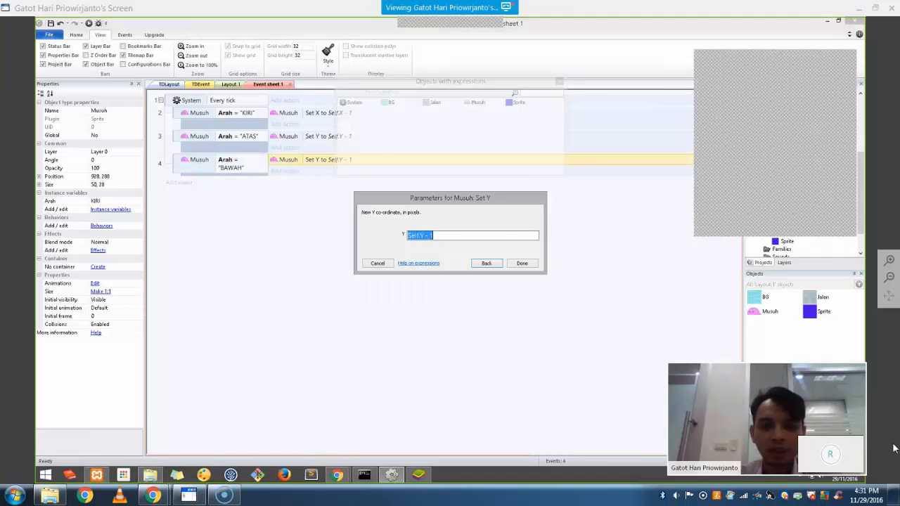
pyautogui.click(502, 234)
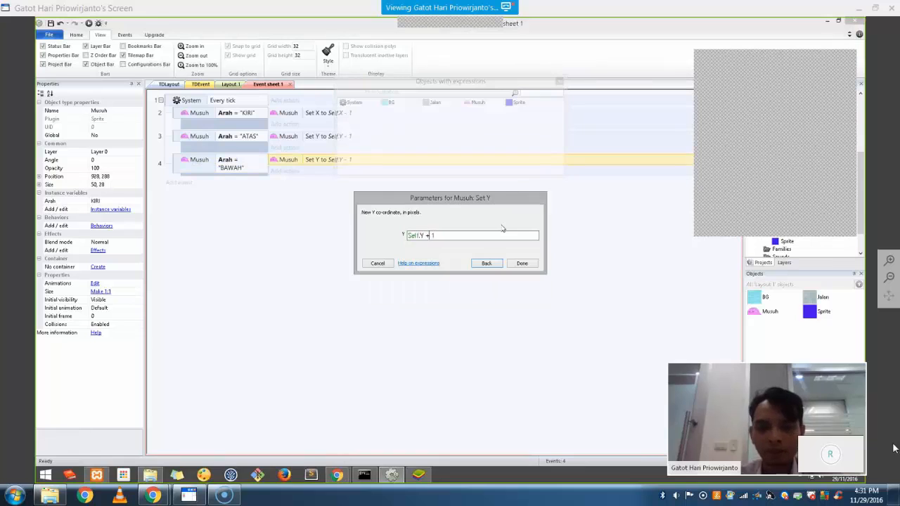
pyautogui.click(522, 264)
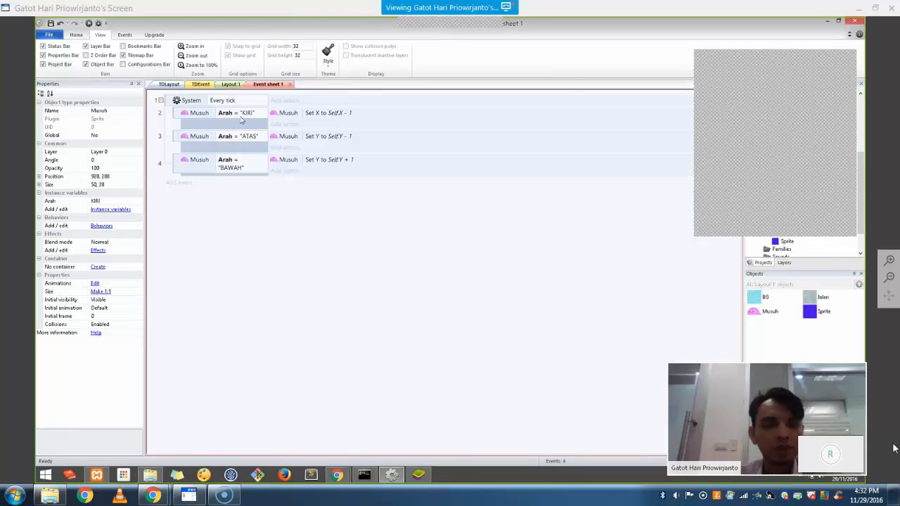
# Add a new event: Musuh On collision with another object, testing against Sprite
pyautogui.click(181, 184)
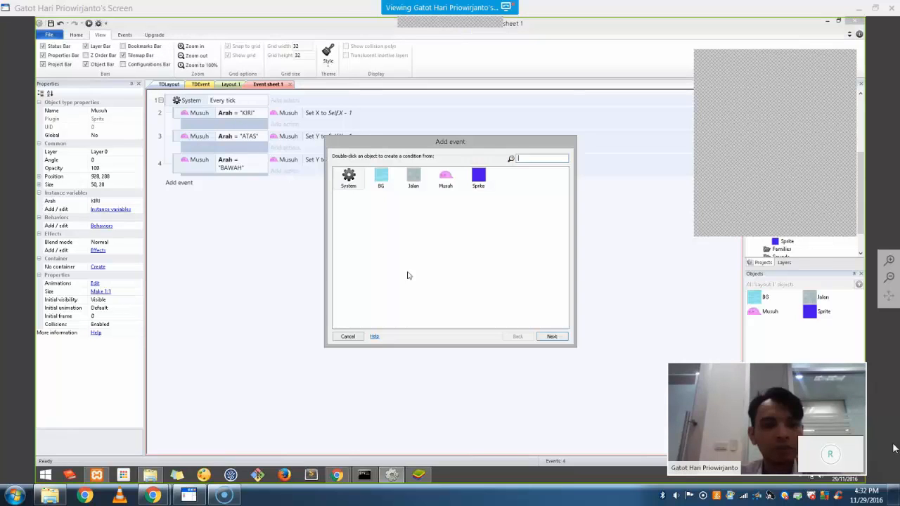
pyautogui.click(445, 180)
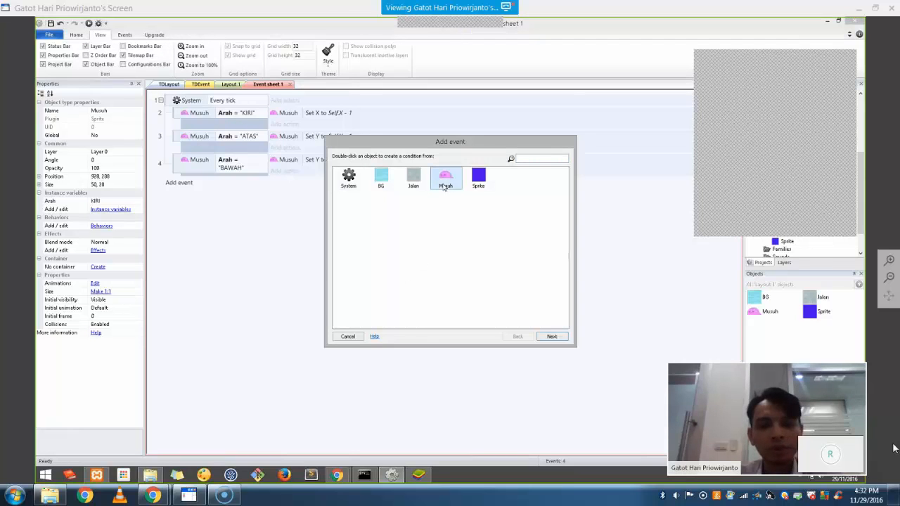
pyautogui.doubleClick(445, 183)
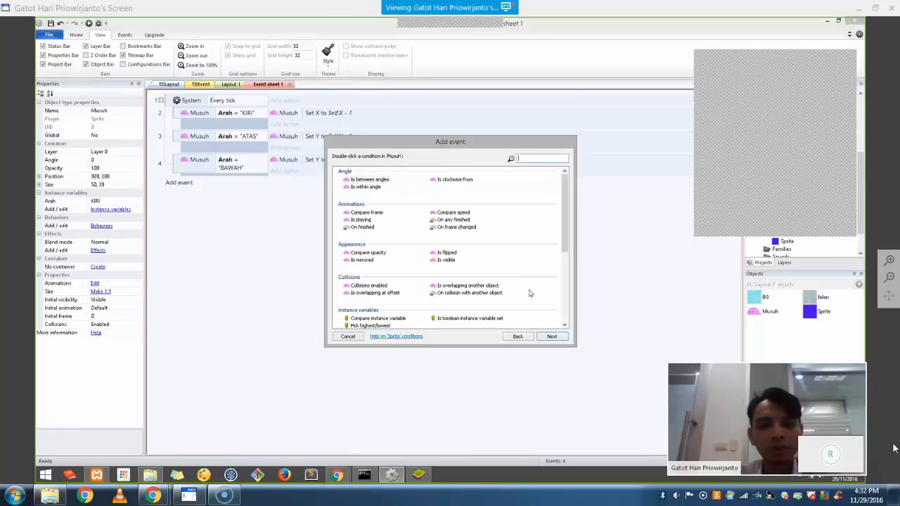
pyautogui.doubleClick(457, 294)
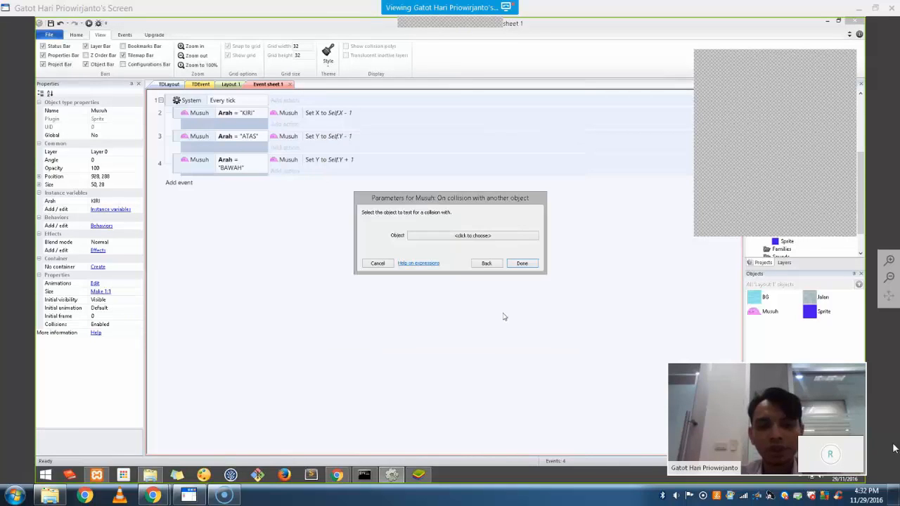
pyautogui.click(473, 236)
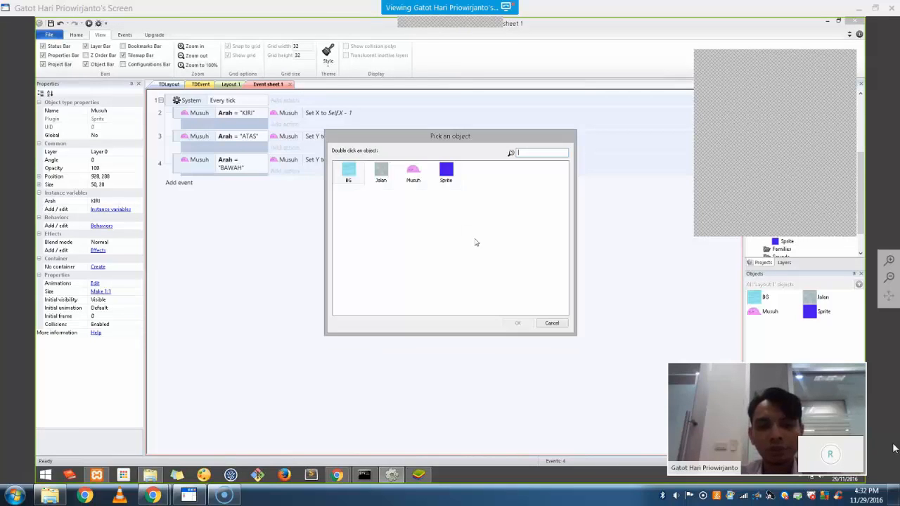
pyautogui.doubleClick(447, 176)
pyautogui.click(524, 272)
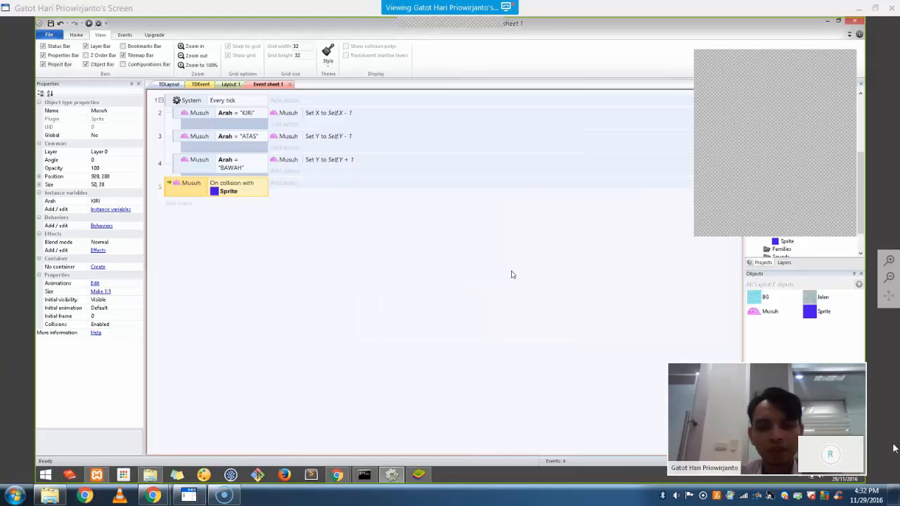
# Rename the Sprite marker object to Point
pyautogui.rightClick(822, 311)
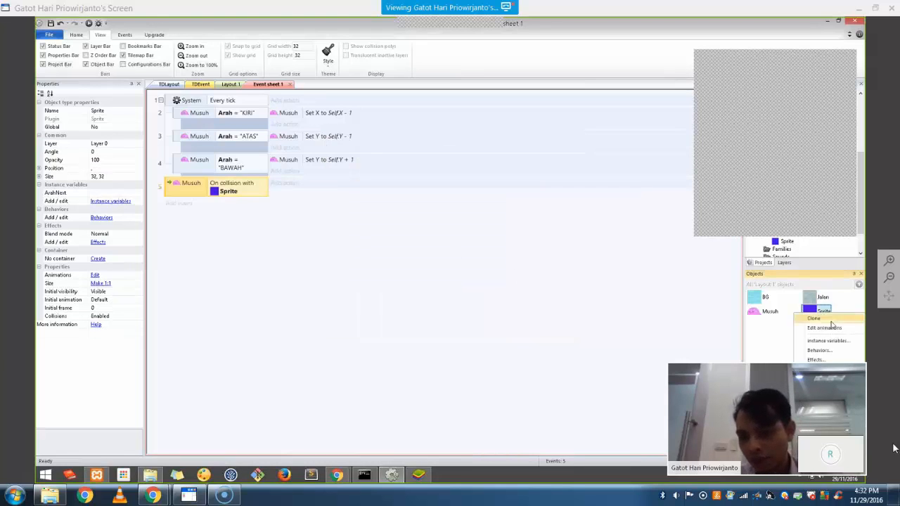
pyautogui.click(817, 373)
pyautogui.write('Point')
pyautogui.press('Return')
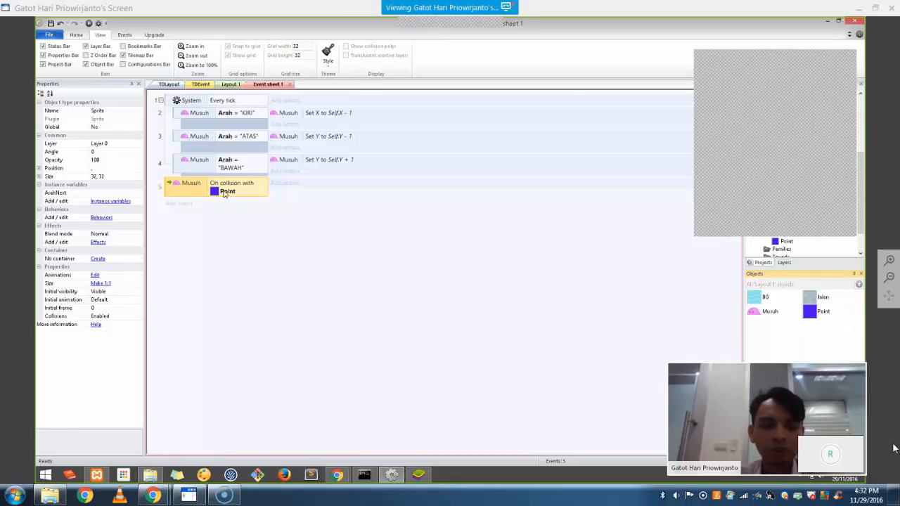
# Add a Set value action to event 5 that sets Musuh's Arah to Point.ArahNext
pyautogui.click(280, 184)
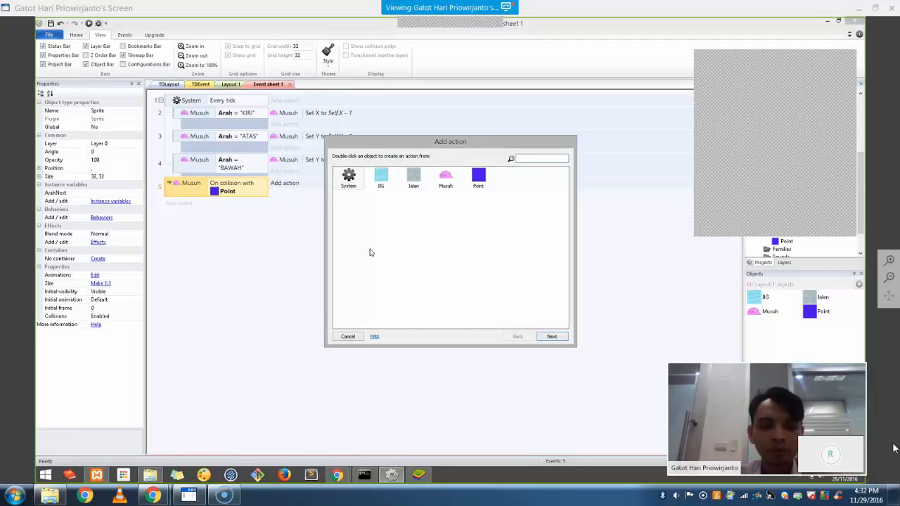
pyautogui.doubleClick(447, 180)
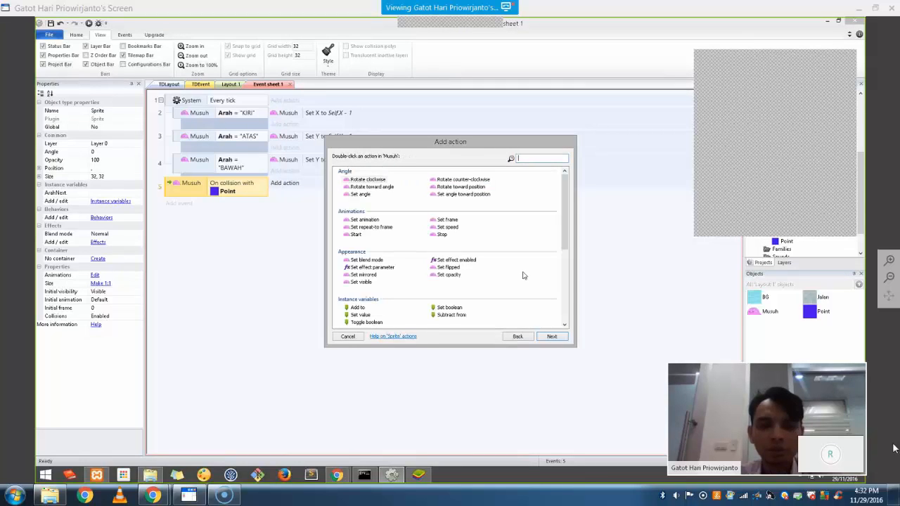
pyautogui.doubleClick(361, 315)
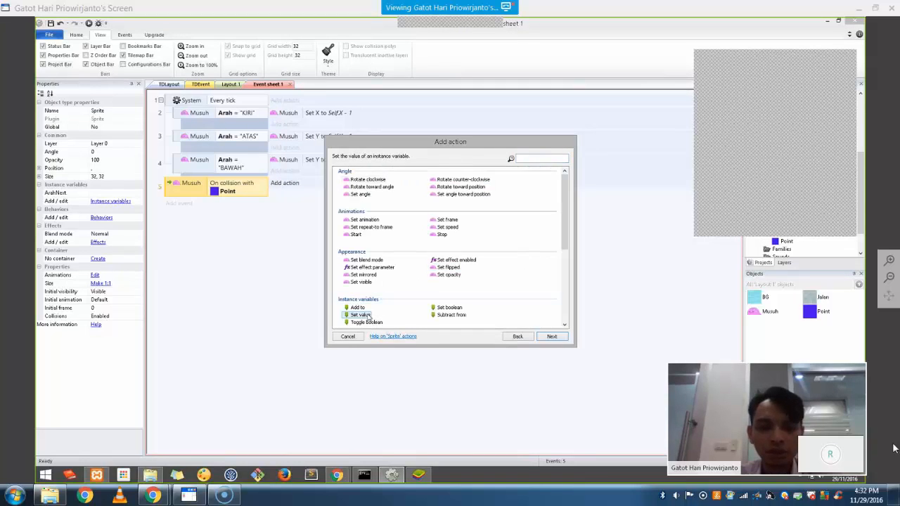
pyautogui.click(437, 237)
pyautogui.click(437, 242)
pyautogui.click(436, 251)
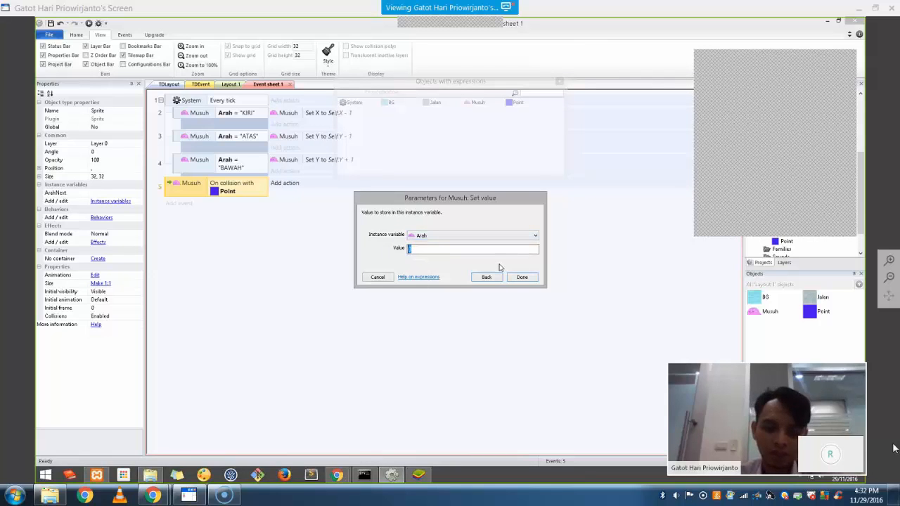
pyautogui.write('Poin')
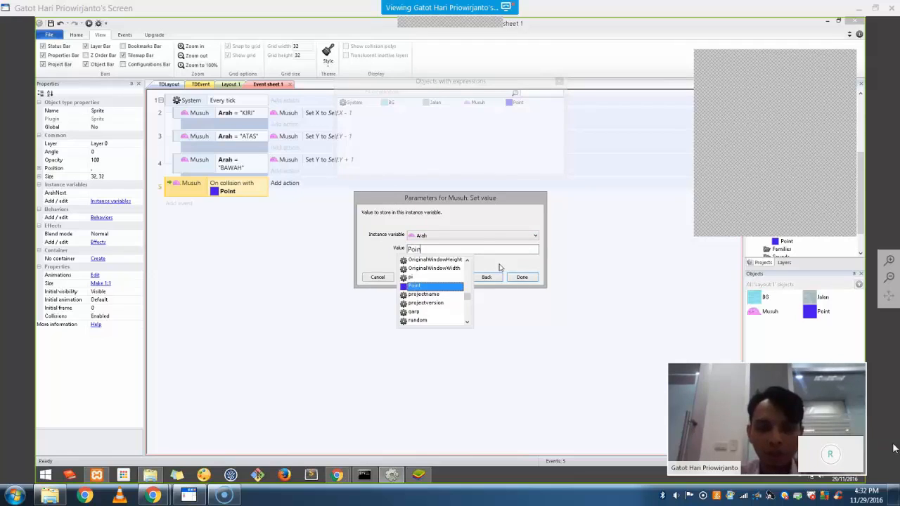
pyautogui.press('Return')
pyautogui.write('.')
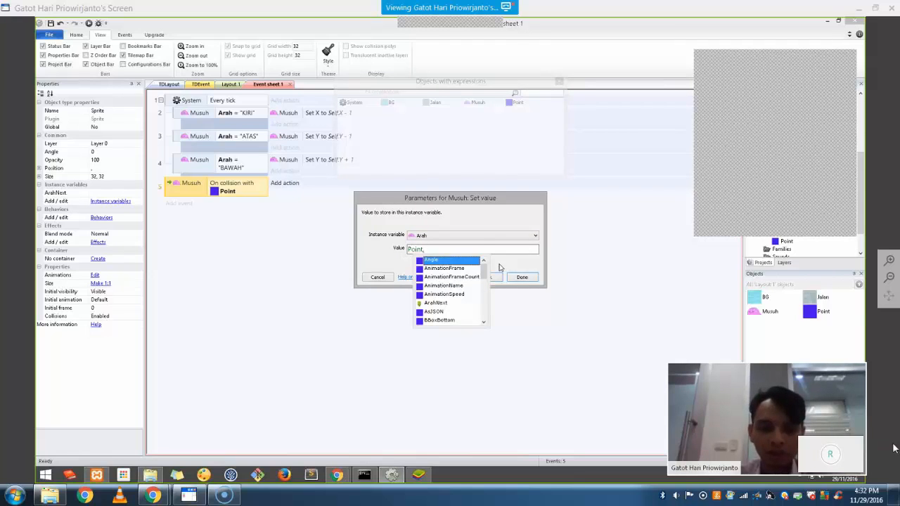
pyautogui.write('Ara')
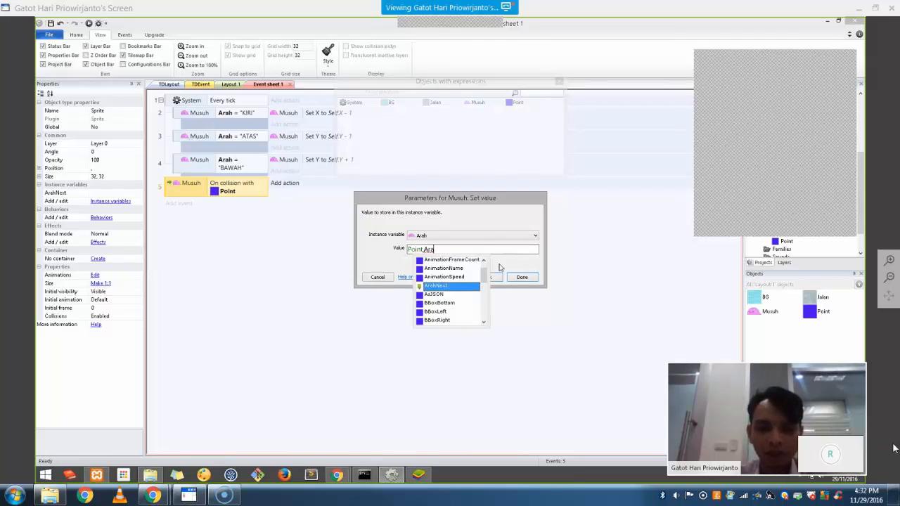
pyautogui.write('h')
pyautogui.press('Return')
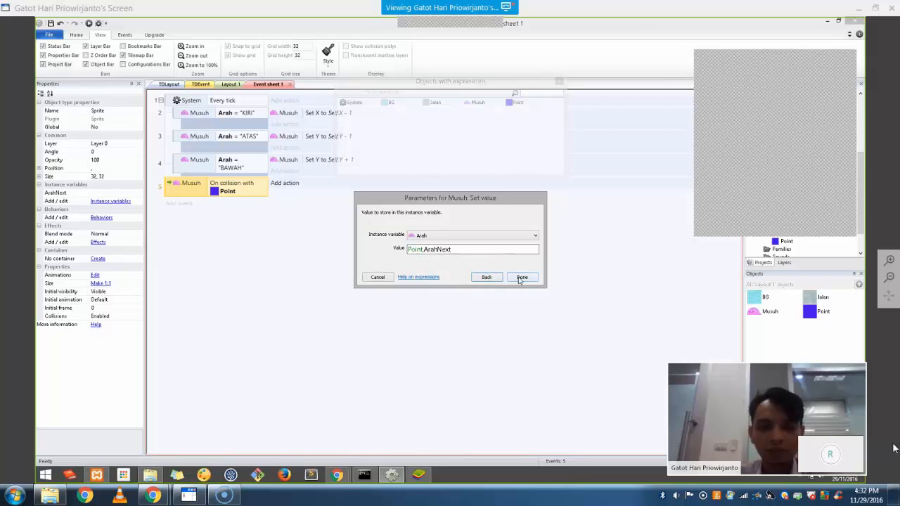
pyautogui.click(521, 277)
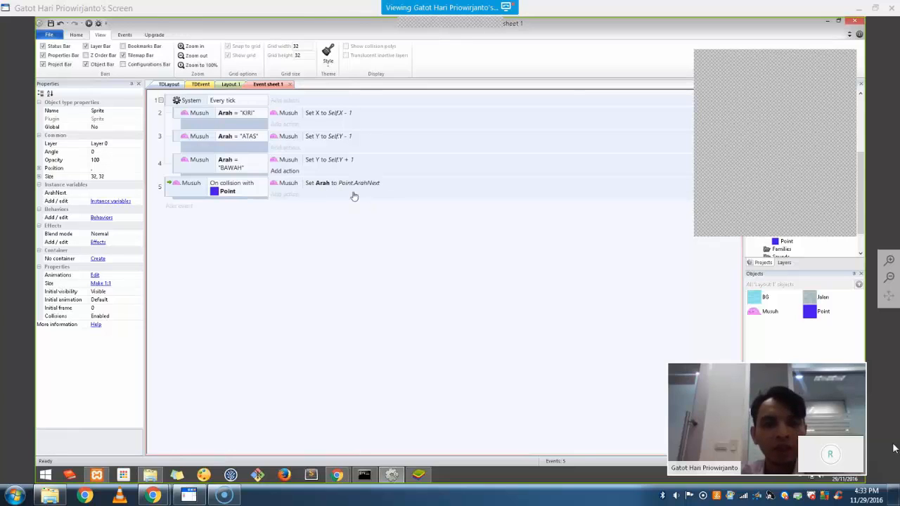
# On Layout 1, clear the selection and run a browser preview of the game
pyautogui.click(230, 85)
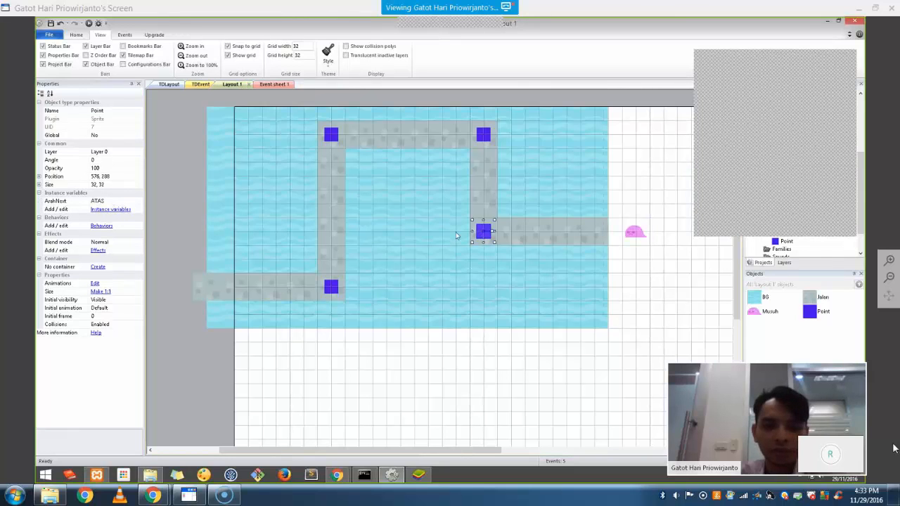
pyautogui.click(632, 236)
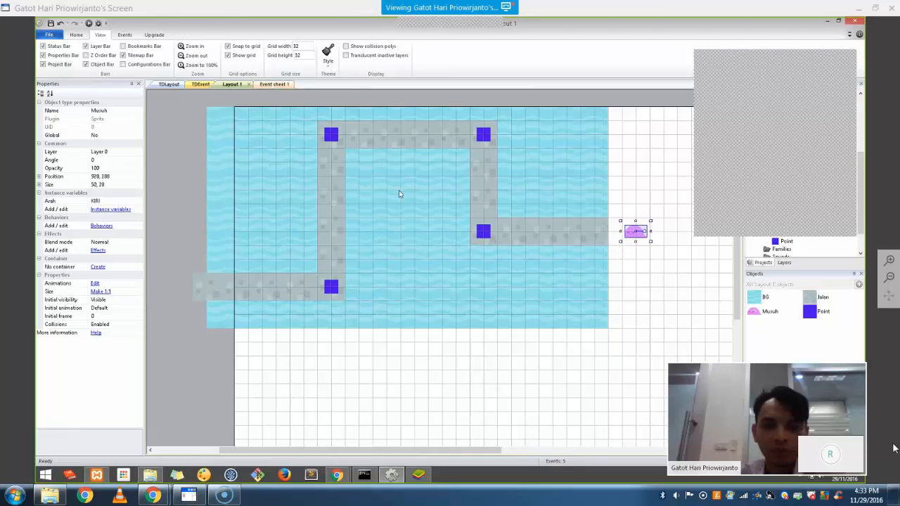
pyautogui.click(639, 332)
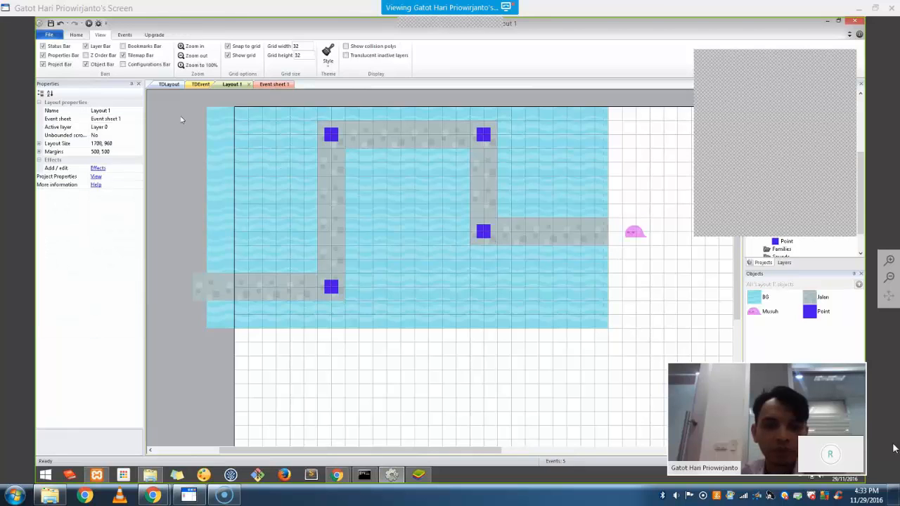
pyautogui.click(89, 24)
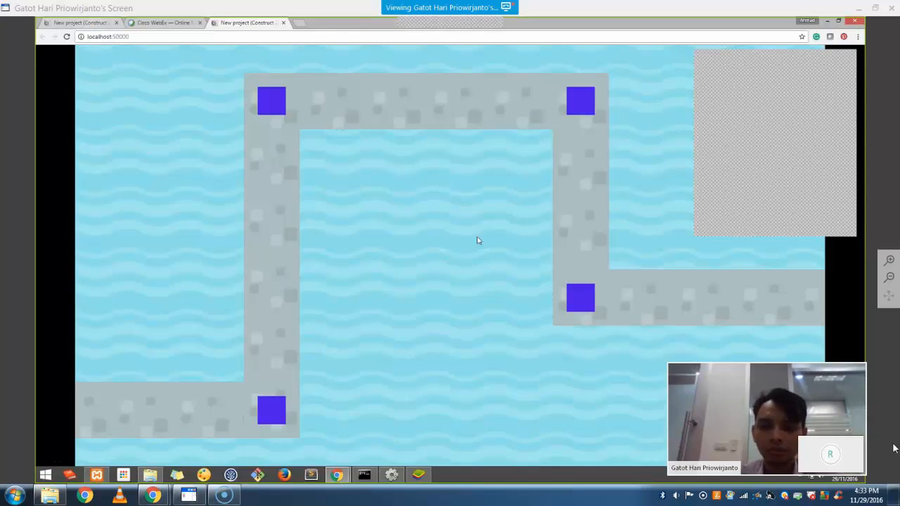
pyautogui.click(158, 26)
# Undo the stray path-tile and sprite moves, then drag Musuh to 864, 288 at the path's right end
pyautogui.click(232, 24)
pyautogui.hotkey('alt', 'Tab')
pyautogui.moveTo(631, 240); pyautogui.dragTo(579, 238)
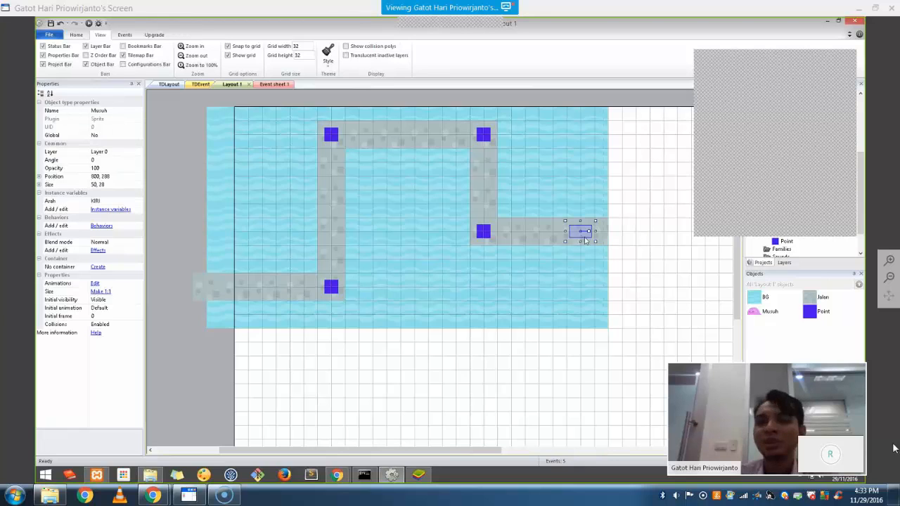
pyautogui.moveTo(578, 233); pyautogui.dragTo(619, 233)
pyautogui.hotkey('ctrl', 'z')
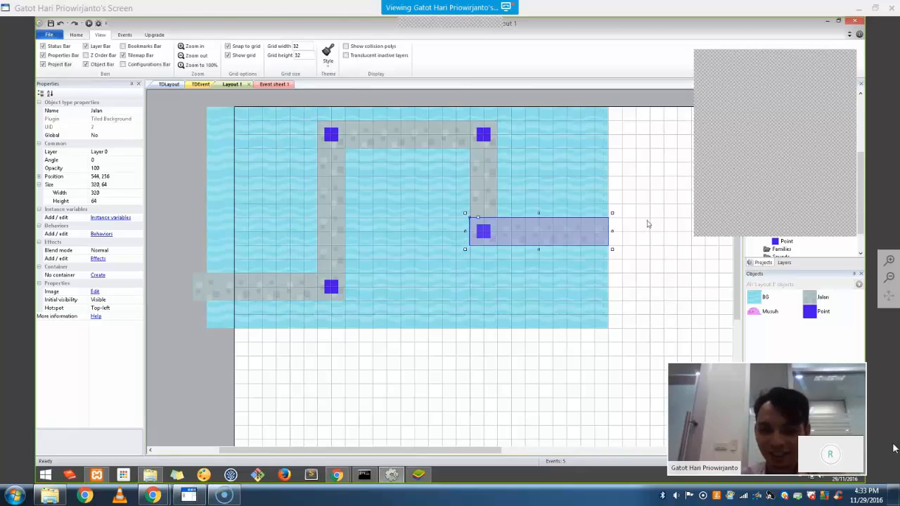
pyautogui.click(648, 223)
pyautogui.hotkey('ctrl', 'z')
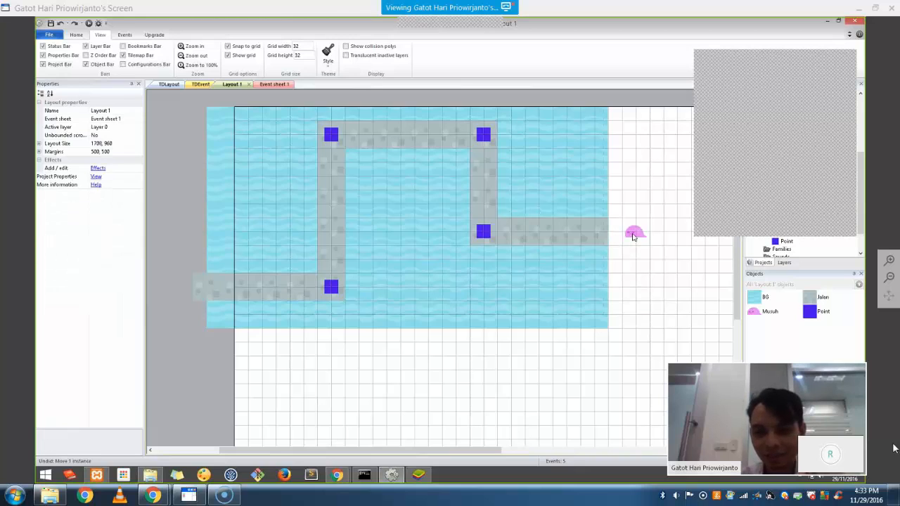
pyautogui.click(633, 236)
pyautogui.moveTo(636, 239); pyautogui.dragTo(612, 241)
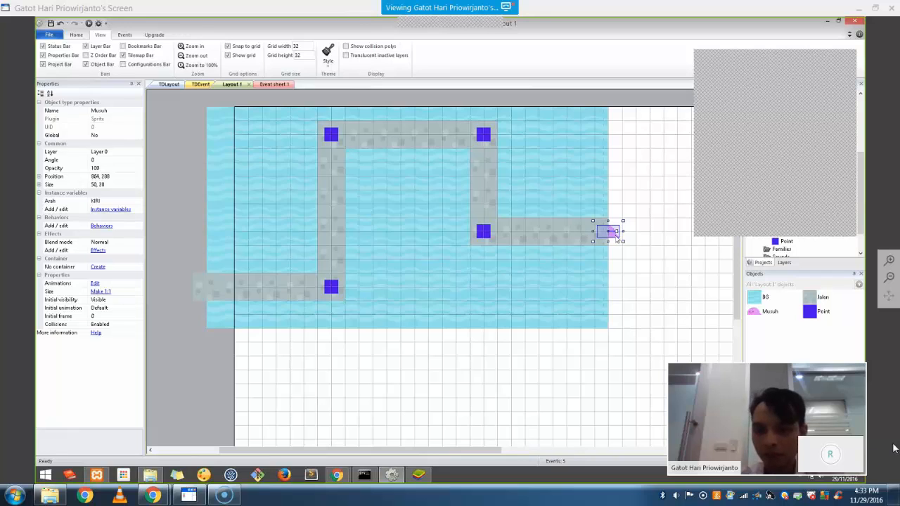
# Send Musuh to the top of its layer and shift it one grid cell right
pyautogui.rightClick(616, 237)
pyautogui.moveTo(647, 284)
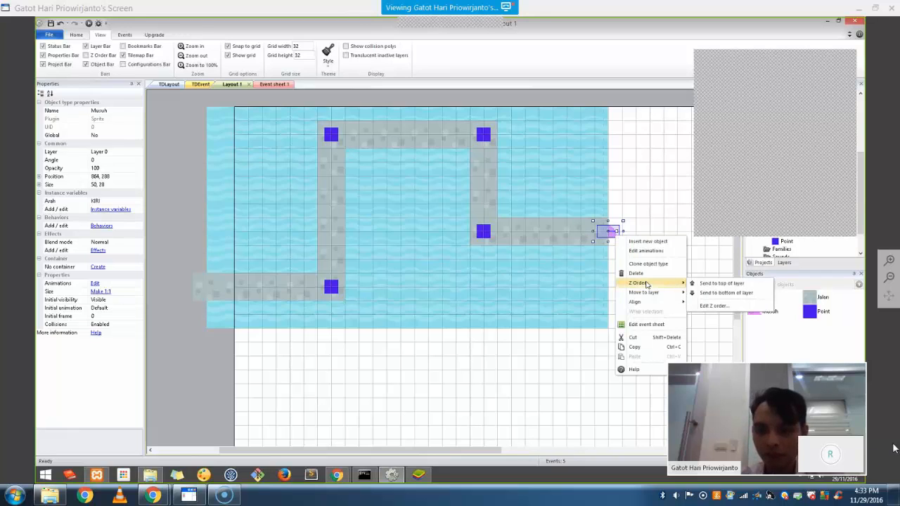
pyautogui.click(699, 287)
pyautogui.click(677, 293)
pyautogui.moveTo(609, 233); pyautogui.dragTo(623, 236)
# Preview the layout to watch Musuh follow the path down the left column
pyautogui.click(662, 274)
pyautogui.press('F5')
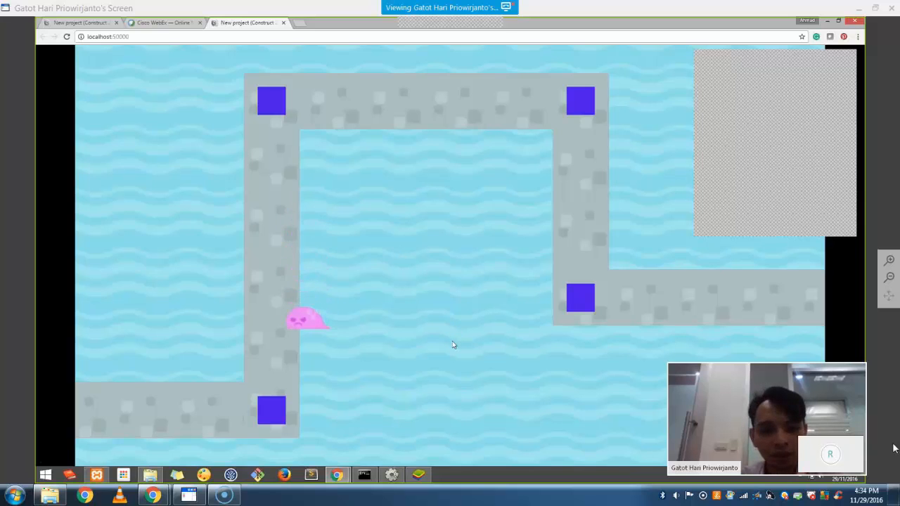
pyautogui.hotkey('alt', 'Tab')
# Rename Musuh's Default animation to Berjalan
pyautogui.doubleClick(621, 235)
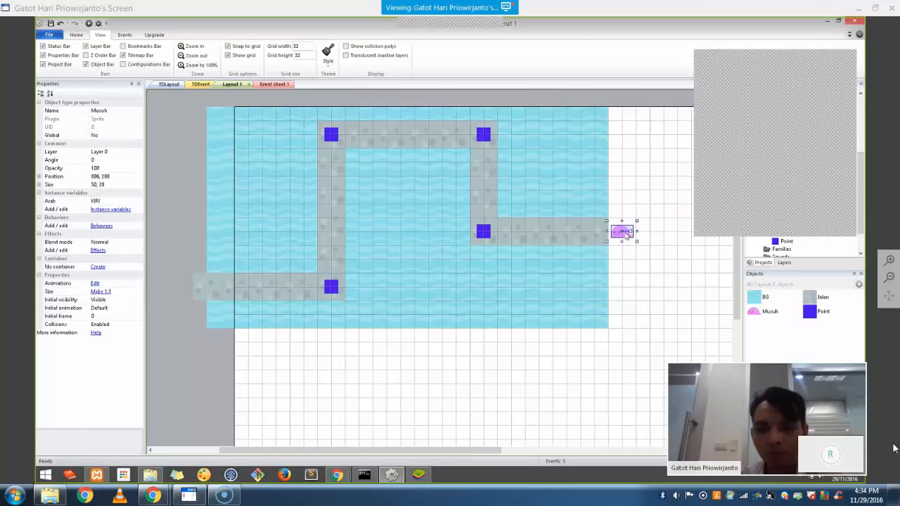
pyautogui.rightClick(616, 173)
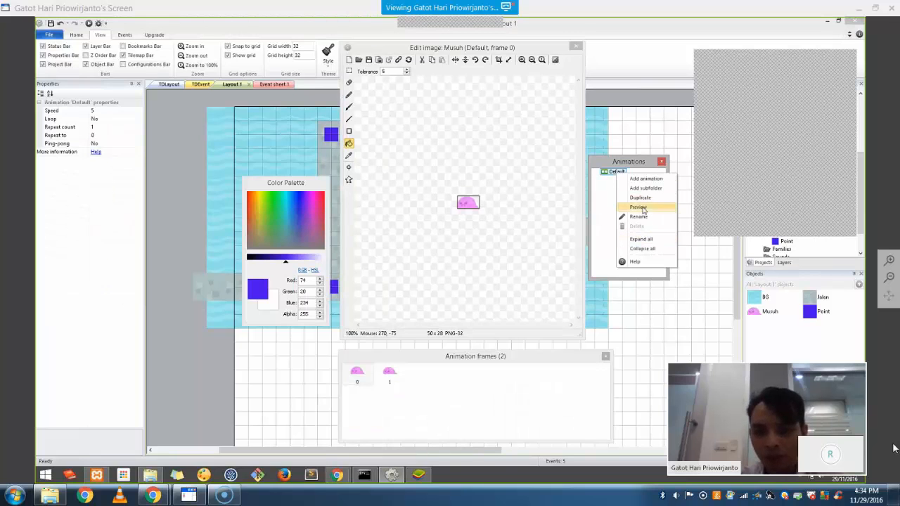
pyautogui.click(645, 217)
pyautogui.write('Berjalan')
pyautogui.press('Return')
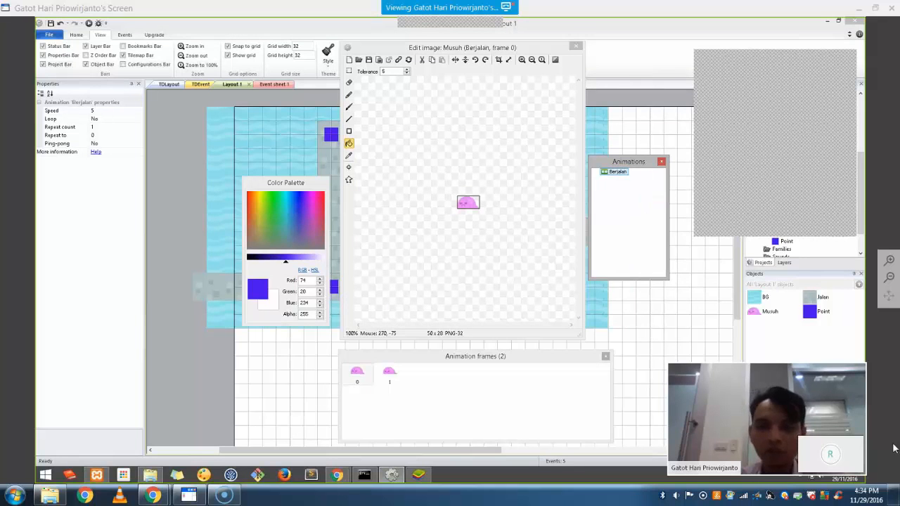
# Set the Berjalan animation's Loop property to Yes
pyautogui.click(111, 120)
pyautogui.click(140, 121)
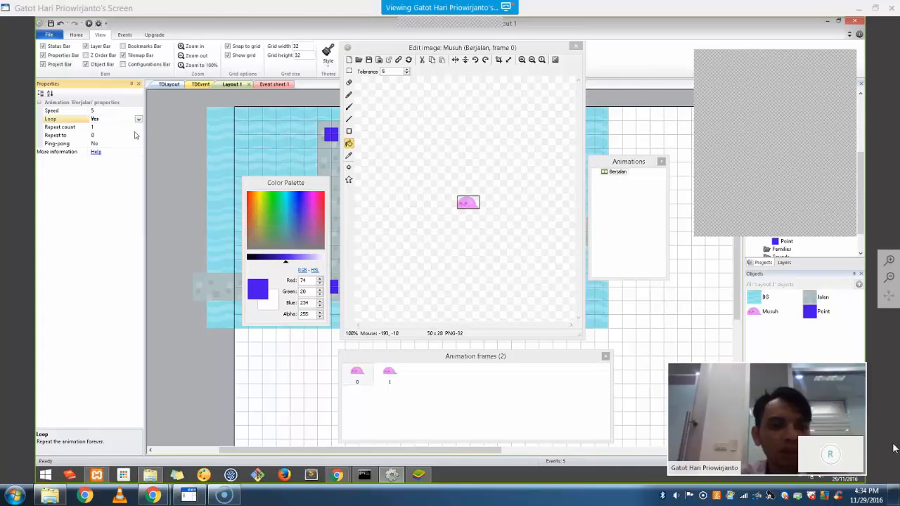
pyautogui.click(134, 129)
pyautogui.click(477, 212)
pyautogui.scroll(3, 478, 207)
pyautogui.scroll(-1, 478, 207)
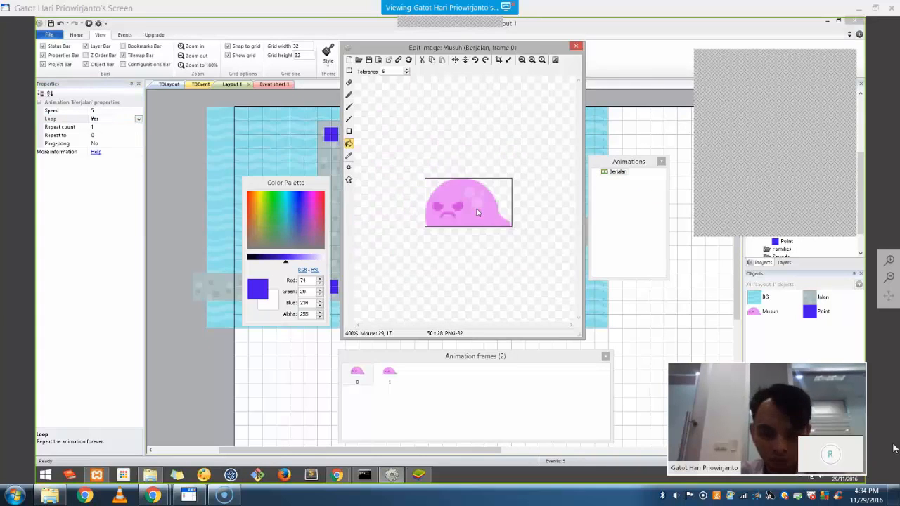
# Edit frame 0's collision polygon, trying Guess polygon shape, then resetting it to the bounding box
pyautogui.click(349, 180)
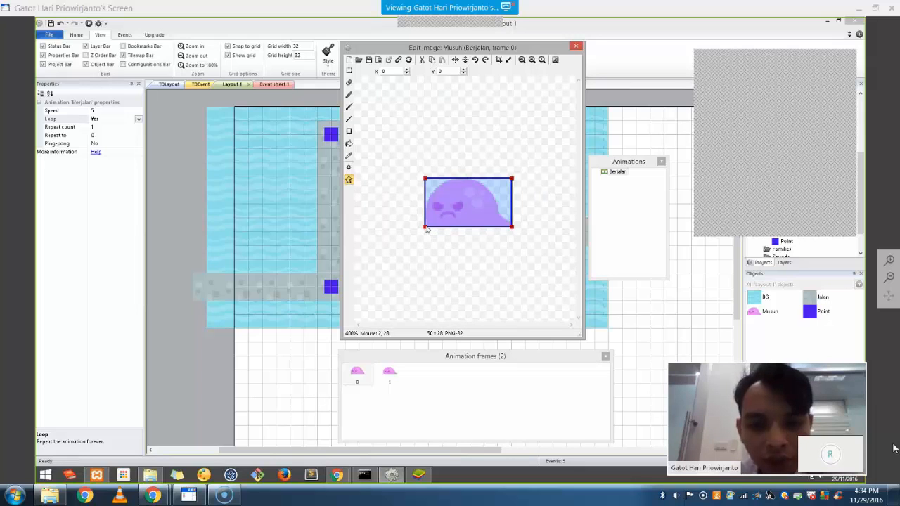
pyautogui.moveTo(426, 228); pyautogui.dragTo(428, 184)
pyautogui.rightClick(482, 205)
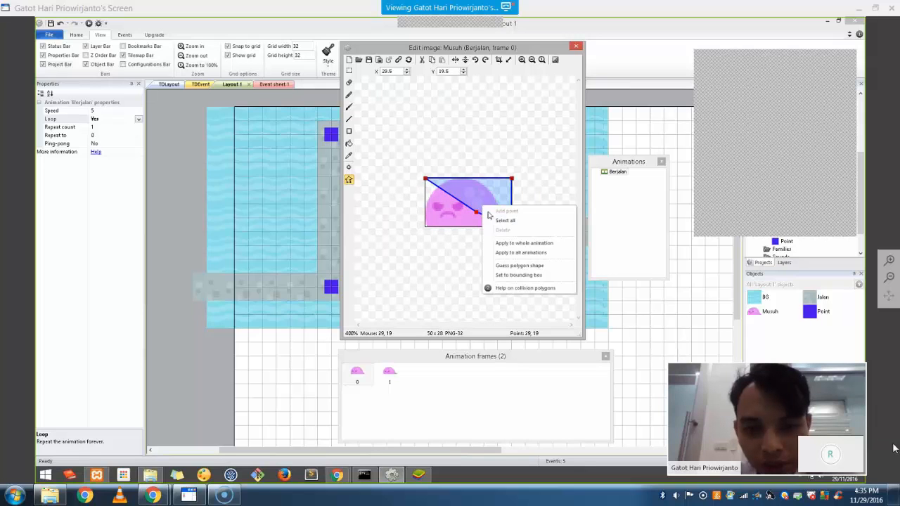
pyautogui.moveTo(476, 212); pyautogui.dragTo(424, 227)
pyautogui.rightClick(462, 214)
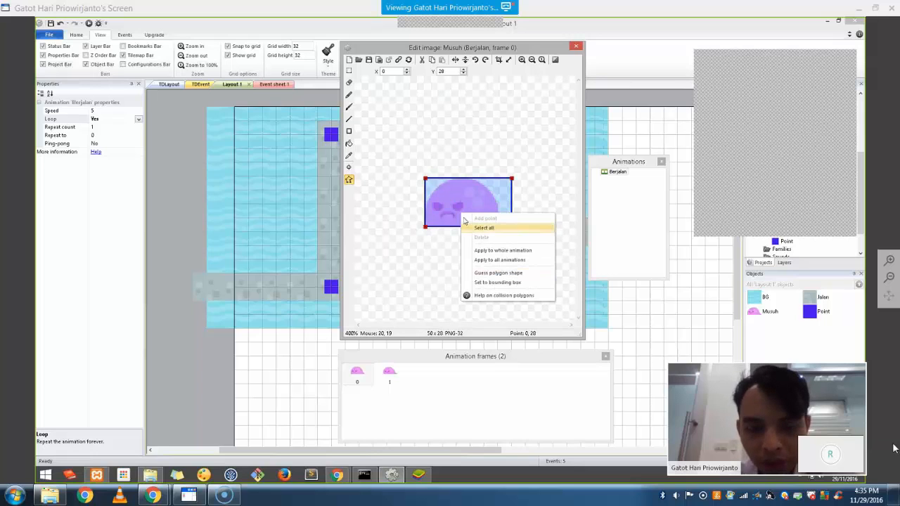
pyautogui.click(519, 273)
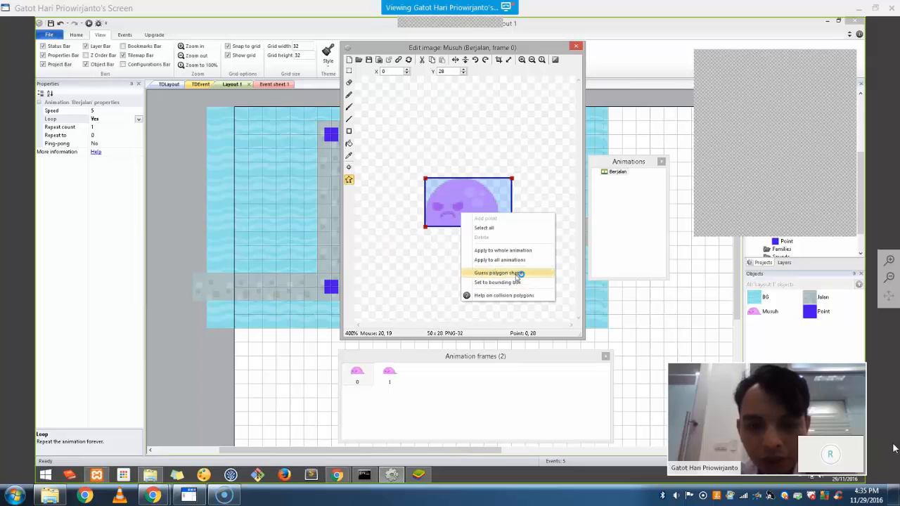
pyautogui.rightClick(474, 204)
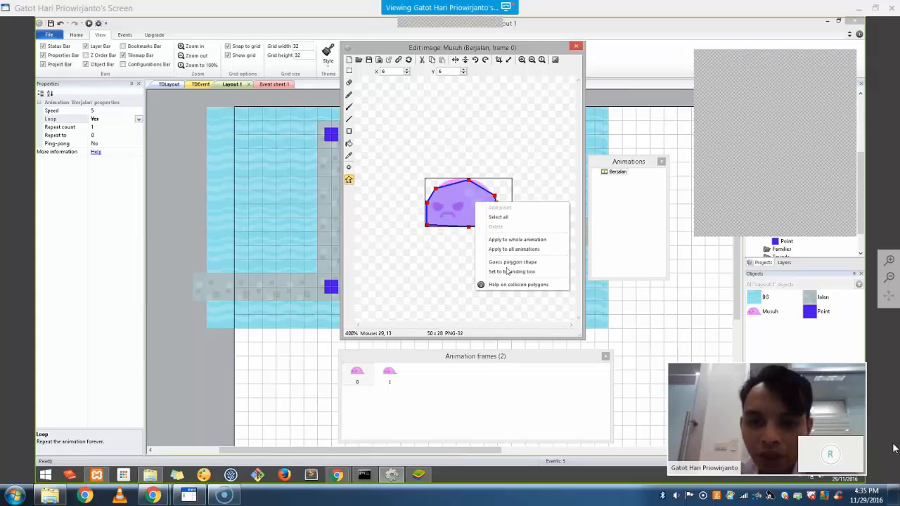
pyautogui.click(513, 271)
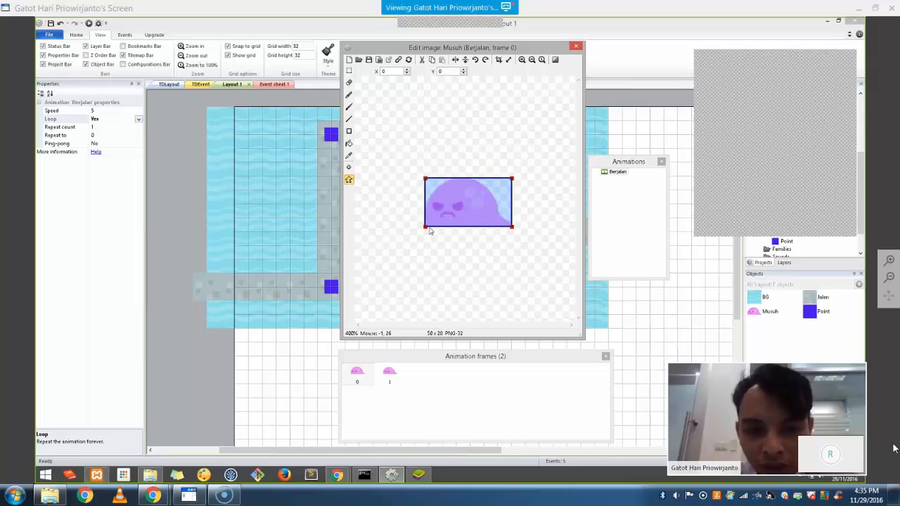
# Drag the polygon's corners inward to form a small box inside the slime's body
pyautogui.moveTo(426, 228); pyautogui.dragTo(476, 214)
pyautogui.click(476, 215)
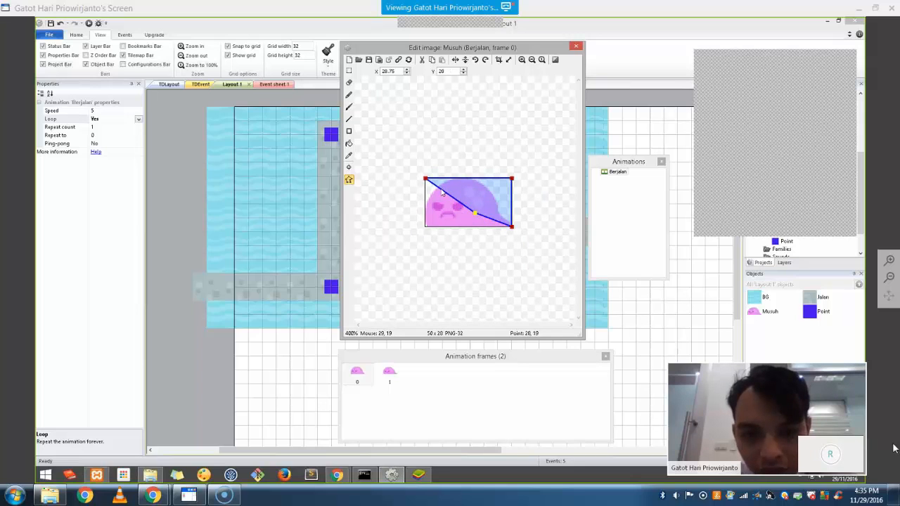
pyautogui.moveTo(432, 183); pyautogui.dragTo(493, 195)
pyautogui.moveTo(512, 227); pyautogui.dragTo(473, 215)
pyautogui.click(475, 215)
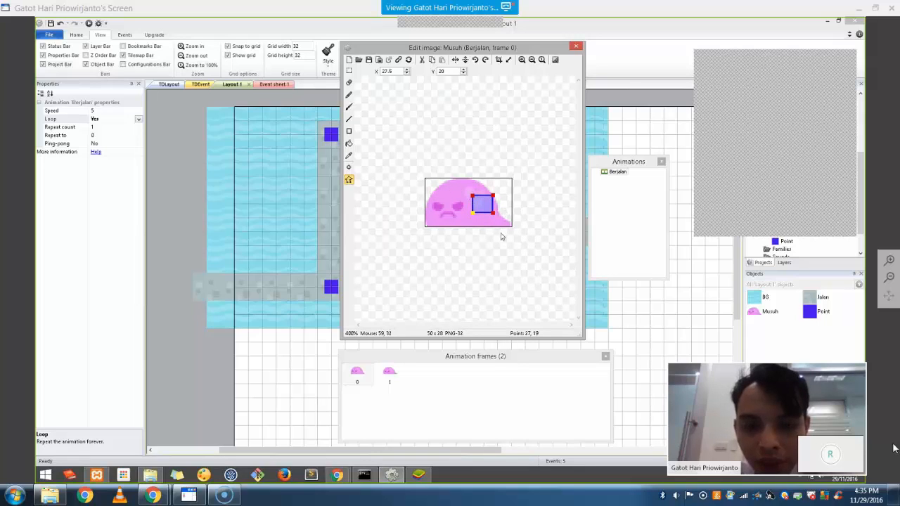
# Apply frame 0's small collision box to the whole Berjalan animation and verify it on frame 1
pyautogui.click(390, 377)
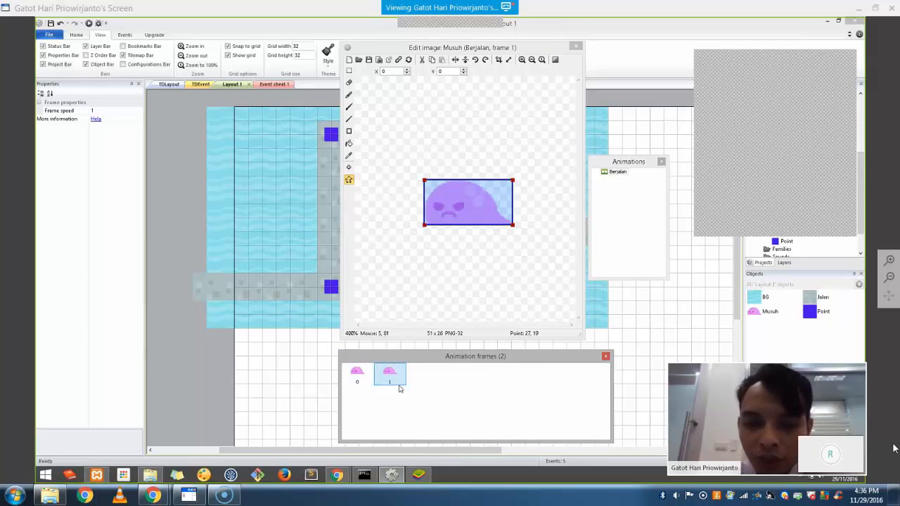
pyautogui.click(359, 377)
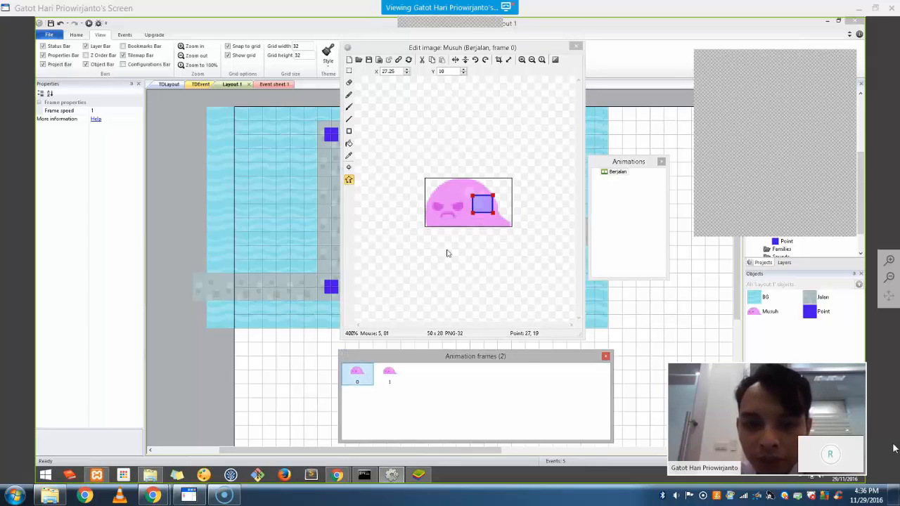
pyautogui.rightClick(483, 203)
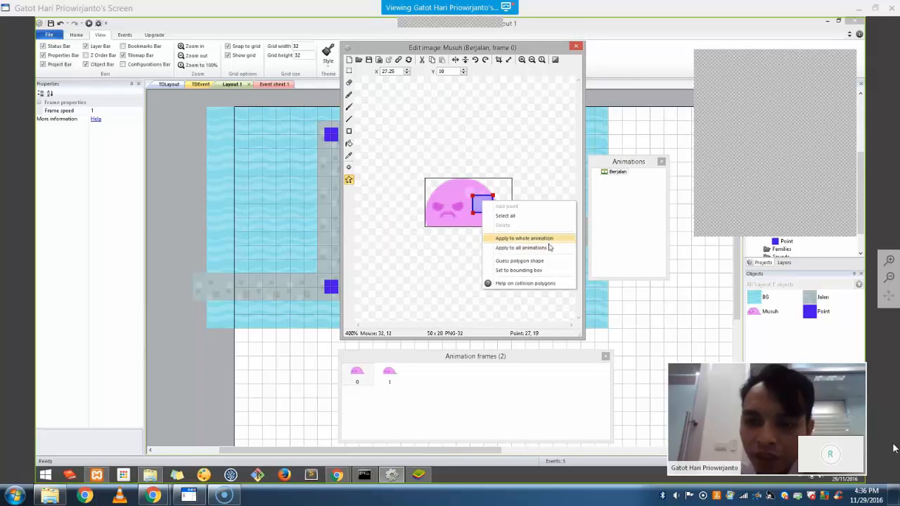
pyautogui.click(550, 240)
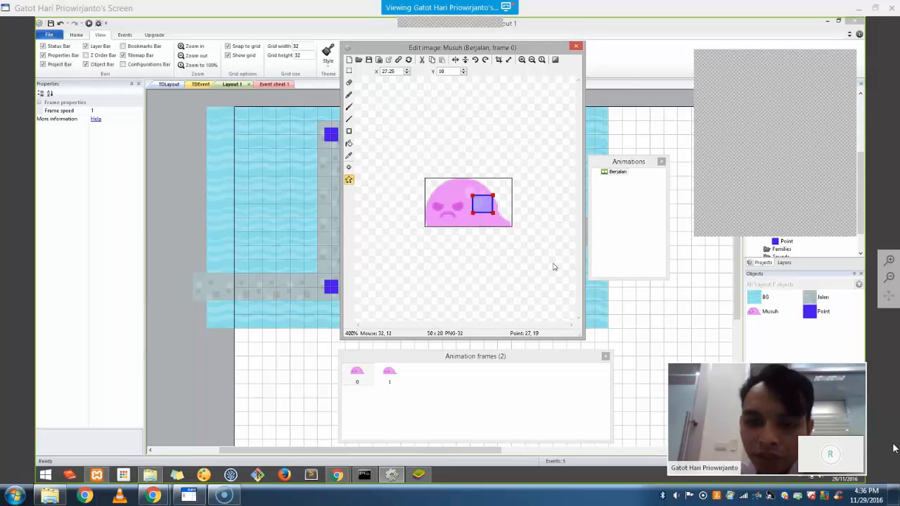
pyautogui.click(396, 377)
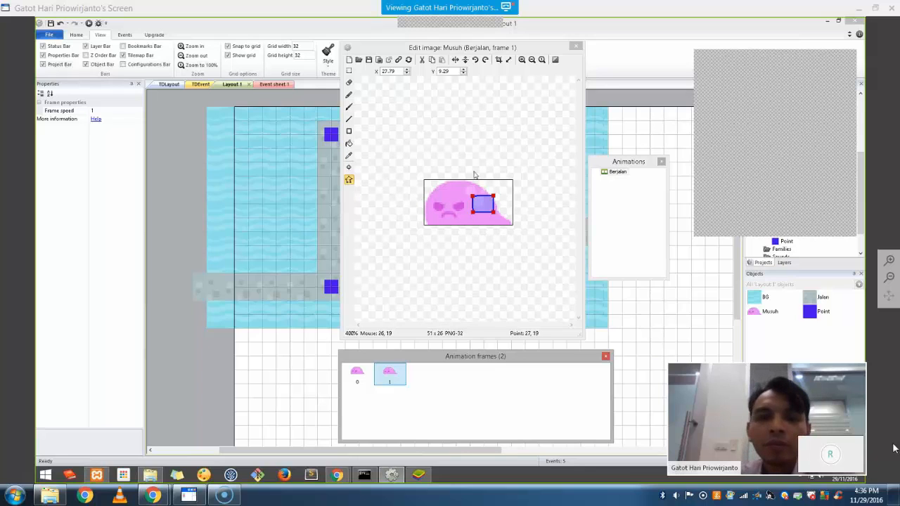
pyautogui.click(577, 50)
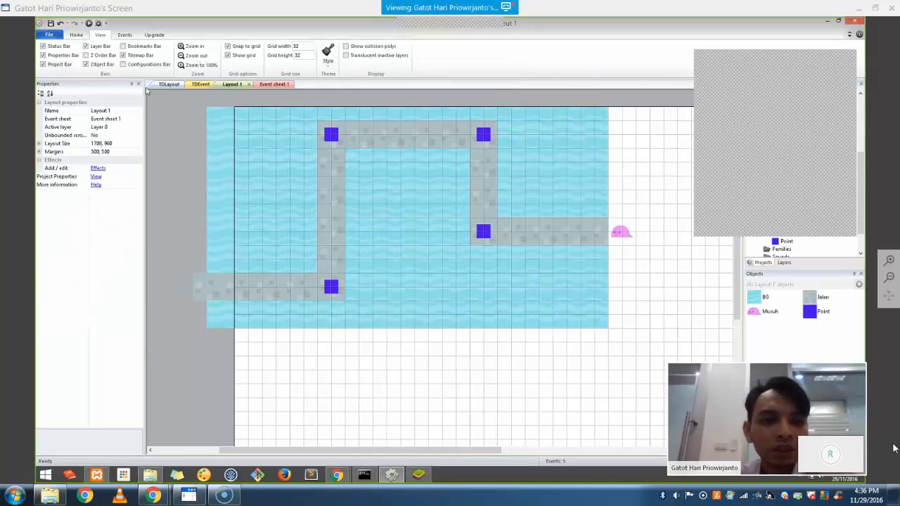
# Save the project as #4_ in the Construct > Game folder, then return to the editor
pyautogui.hotkey('ctrl', 's')
pyautogui.click(466, 153)
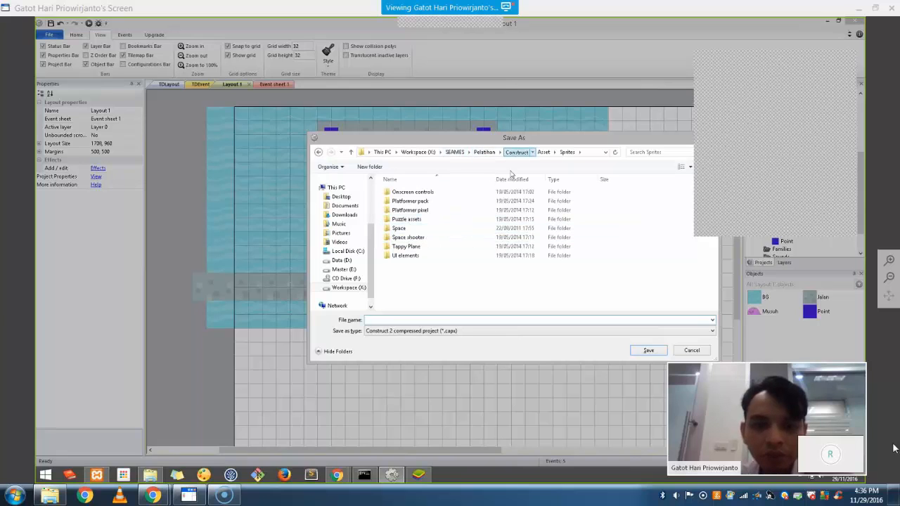
pyautogui.click(516, 152)
pyautogui.doubleClick(419, 210)
pyautogui.click(399, 319)
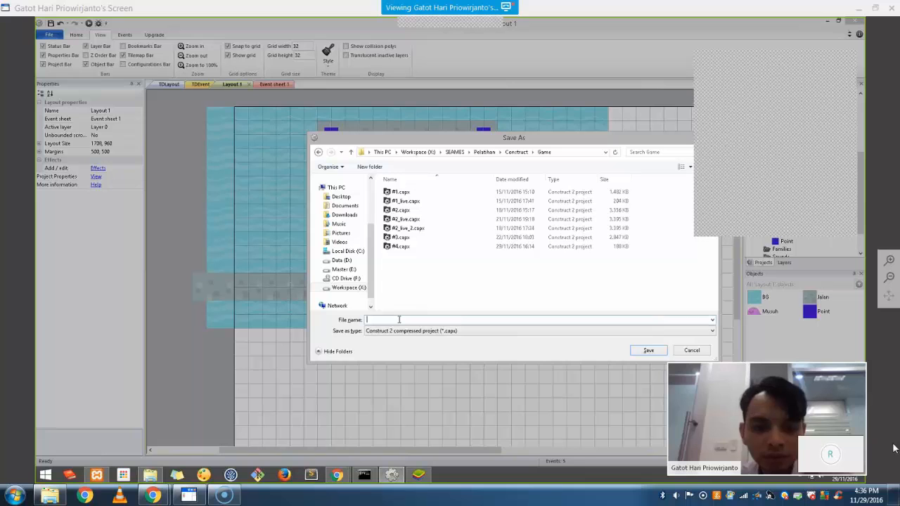
pyautogui.write('#4_')
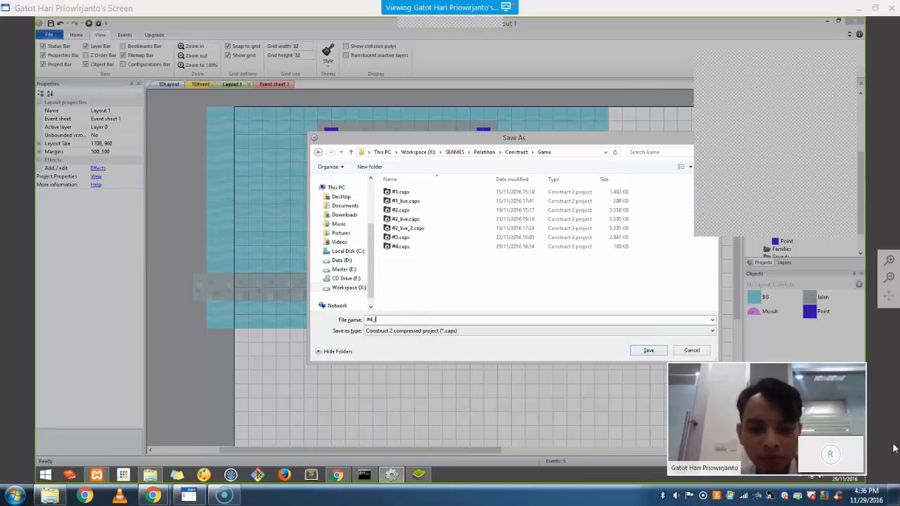
pyautogui.press('Return')
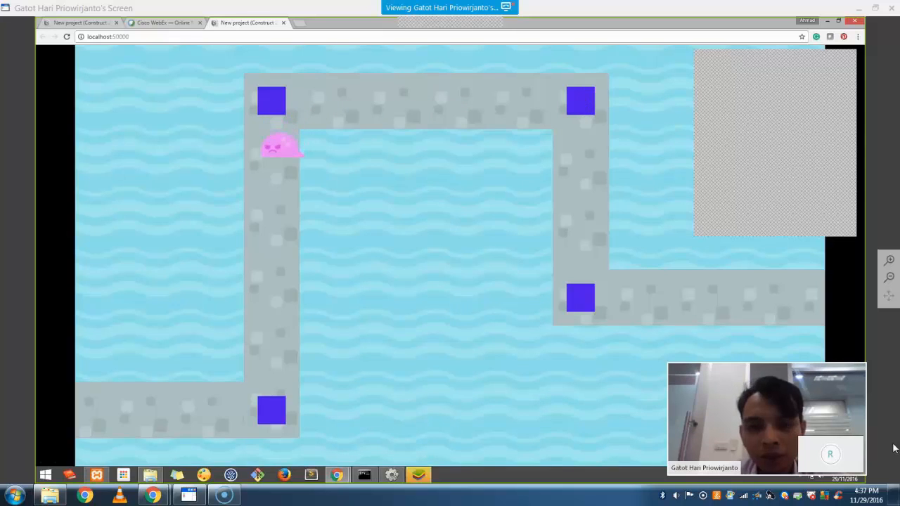
pyautogui.hotkey('alt', 'Tab')
# In the Point marker's image editor, drag all four polygon corners inward into a small centred square
pyautogui.click(483, 232)
pyautogui.doubleClick(484, 233)
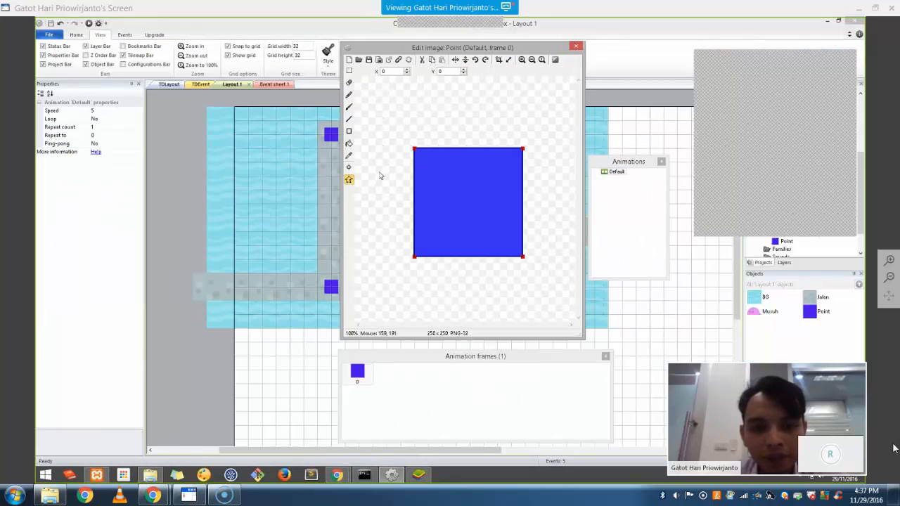
pyautogui.moveTo(414, 149); pyautogui.dragTo(443, 193)
pyautogui.moveTo(414, 256); pyautogui.dragTo(447, 229)
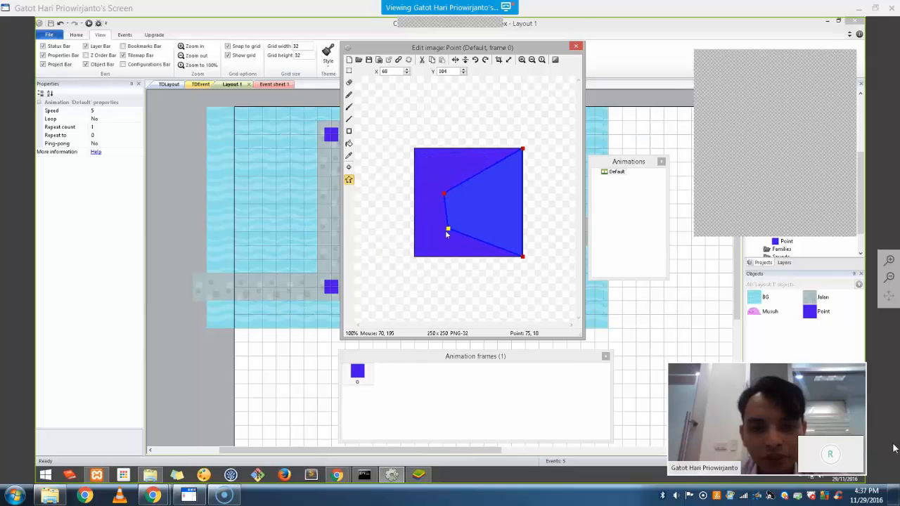
pyautogui.moveTo(523, 148); pyautogui.dragTo(490, 195)
pyautogui.moveTo(522, 258); pyautogui.dragTo(489, 228)
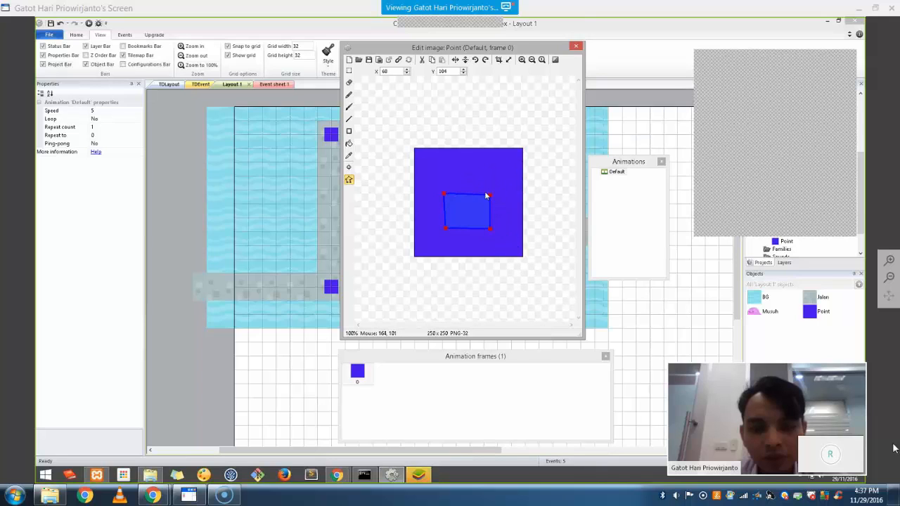
pyautogui.moveTo(488, 194); pyautogui.dragTo(455, 191)
pyautogui.moveTo(447, 226); pyautogui.dragTo(483, 223)
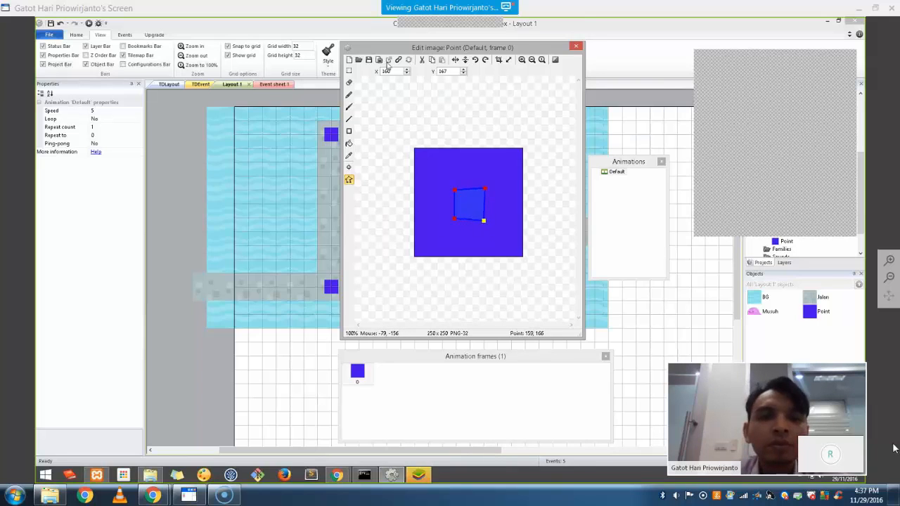
pyautogui.click(575, 47)
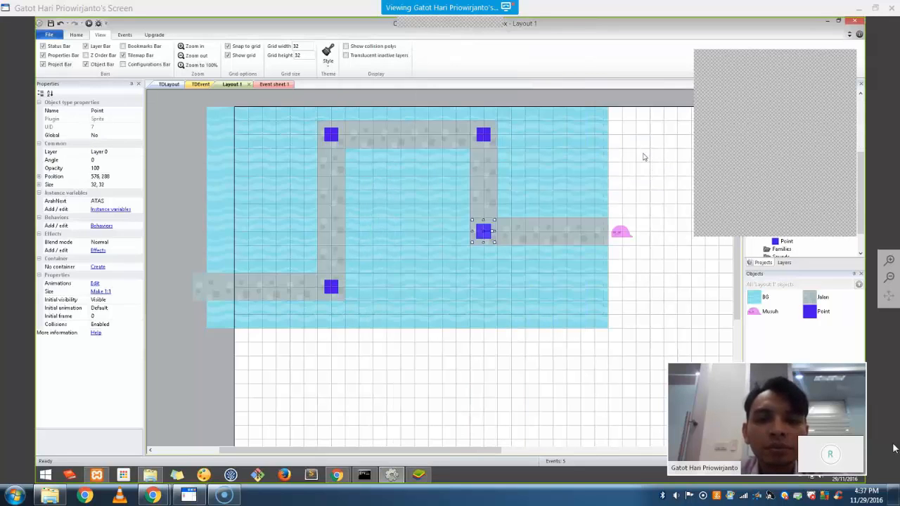
# Preview the game in Chrome to watch the Musuh slime turn at the Point markers, then return to Layout 1
pyautogui.click(89, 24)
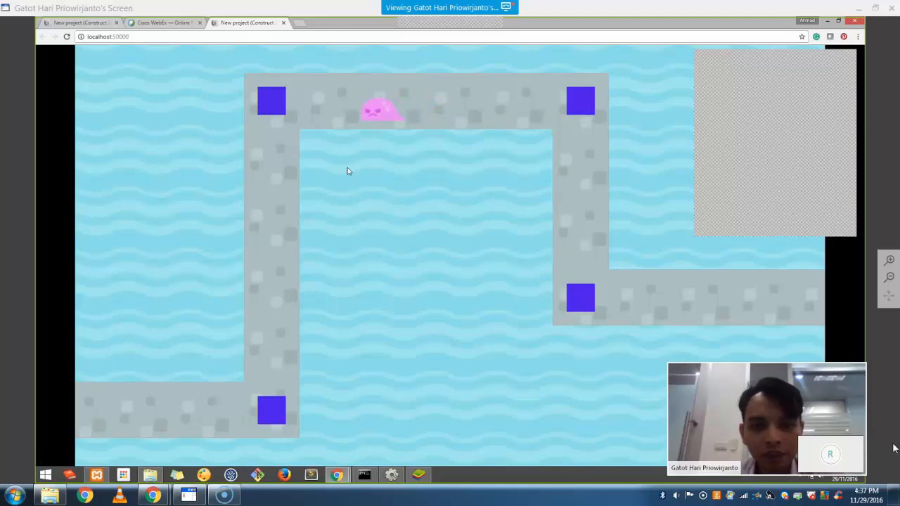
pyautogui.hotkey('alt', 'Tab')
pyautogui.click(485, 233)
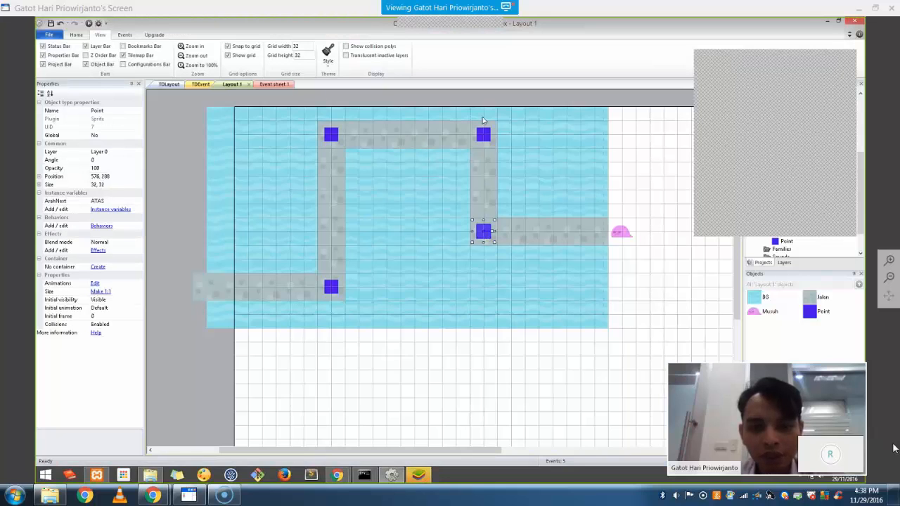
# Erase the entire Point sprite image so the path markers become transparent in the layout
pyautogui.doubleClick(485, 234)
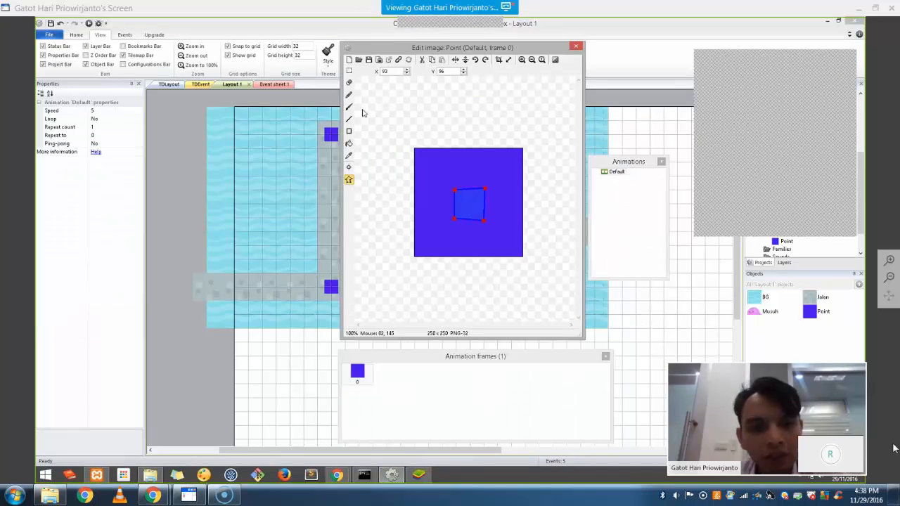
pyautogui.click(349, 71)
pyautogui.moveTo(403, 136); pyautogui.dragTo(515, 262)
pyautogui.hotkey('ctrl', 'a')
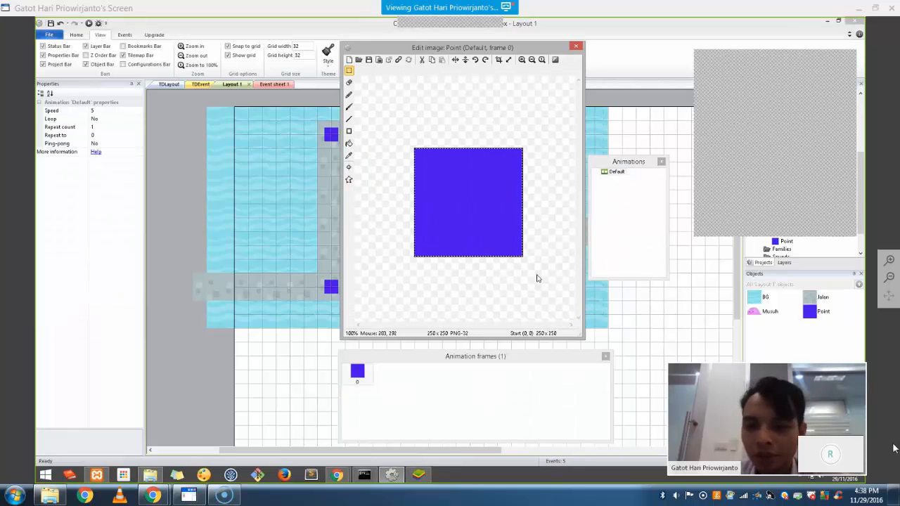
pyautogui.press('Delete')
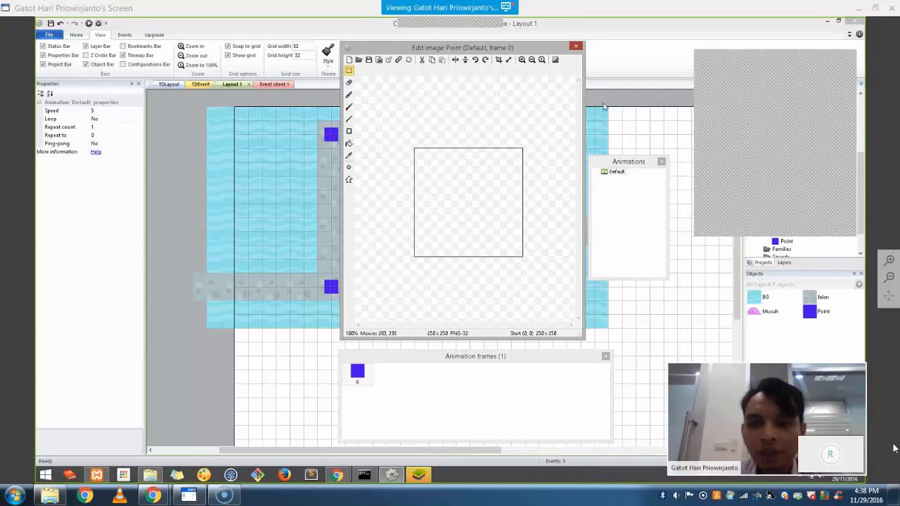
pyautogui.click(634, 199)
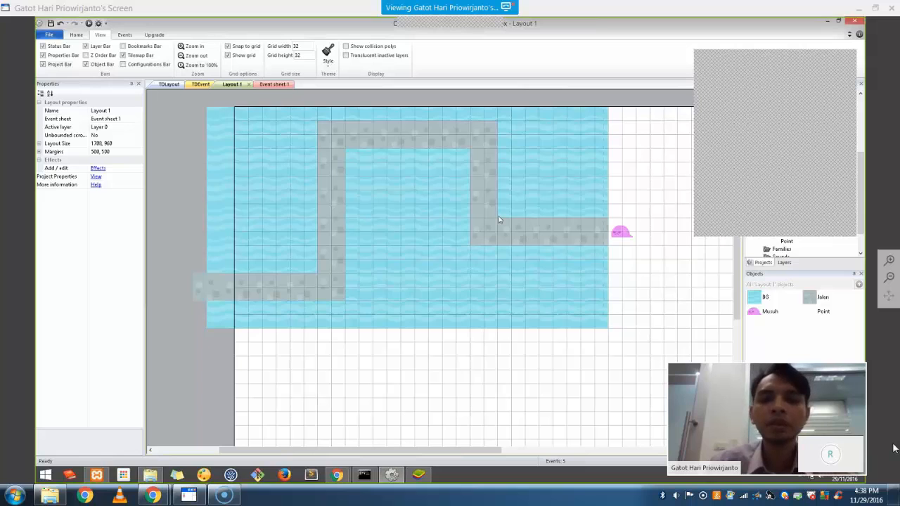
pyautogui.click(623, 238)
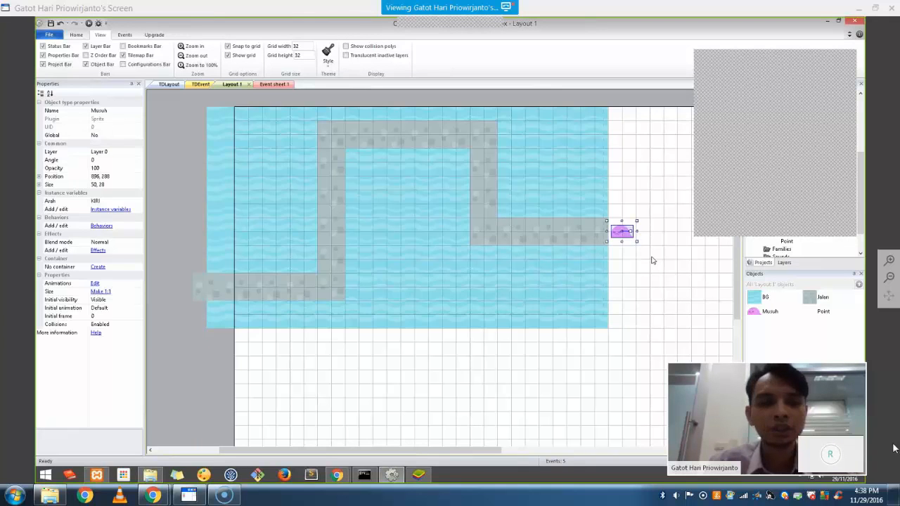
pyautogui.click(460, 206)
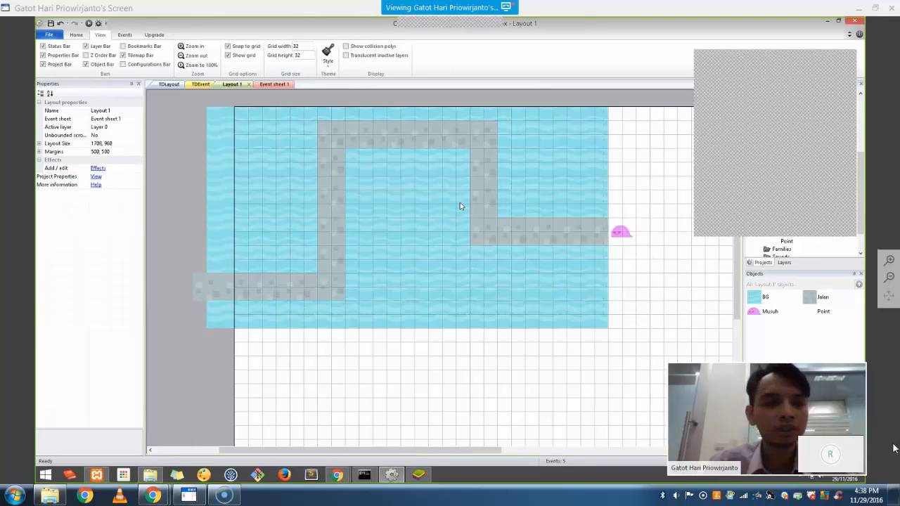
# Add a System 'Every 1.0 seconds' event as event 6 on Event sheet 1
pyautogui.click(267, 86)
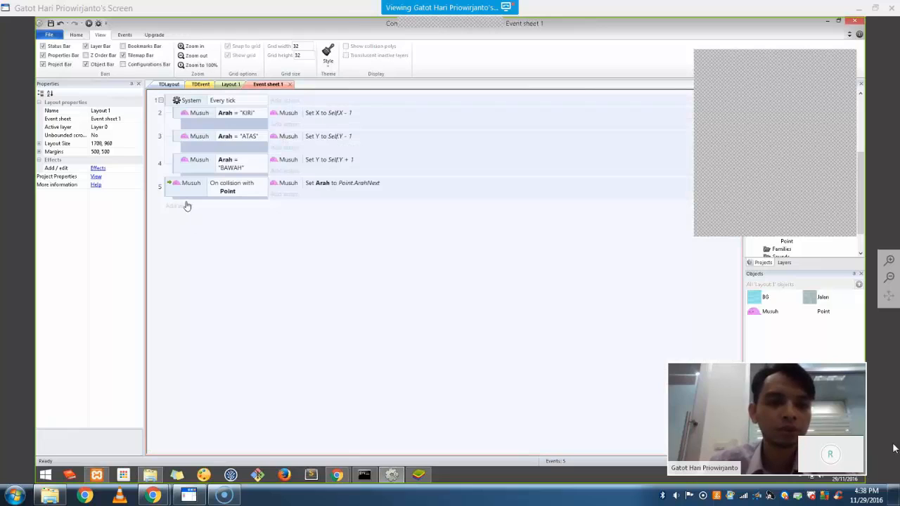
pyautogui.rightClick(225, 291)
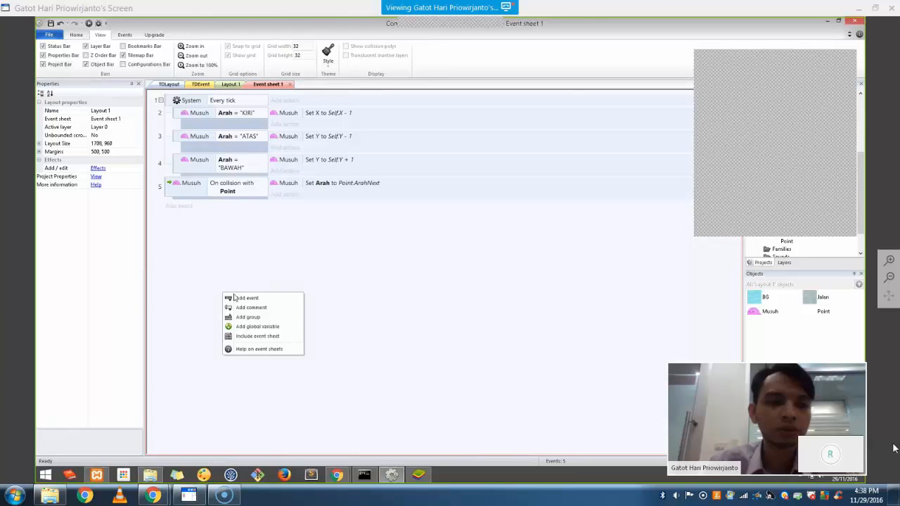
pyautogui.click(175, 210)
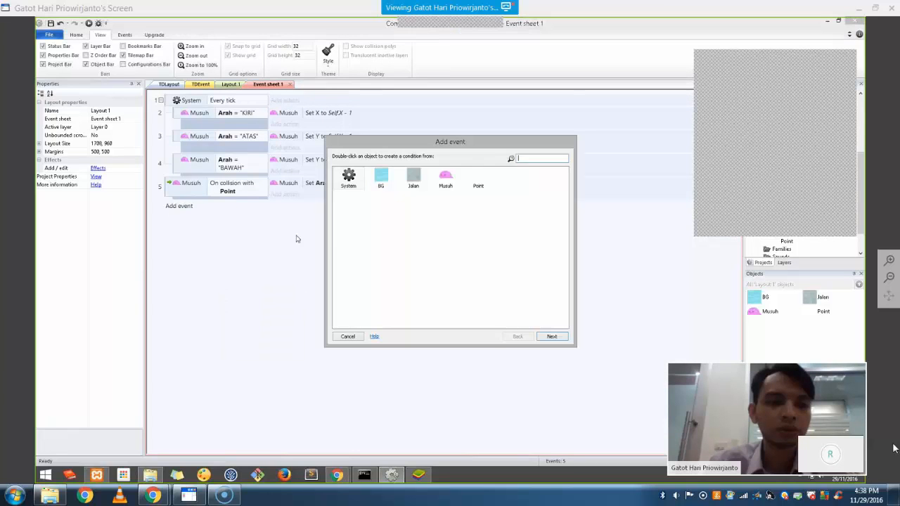
pyautogui.doubleClick(348, 182)
pyautogui.moveTo(567, 210); pyautogui.dragTo(565, 294)
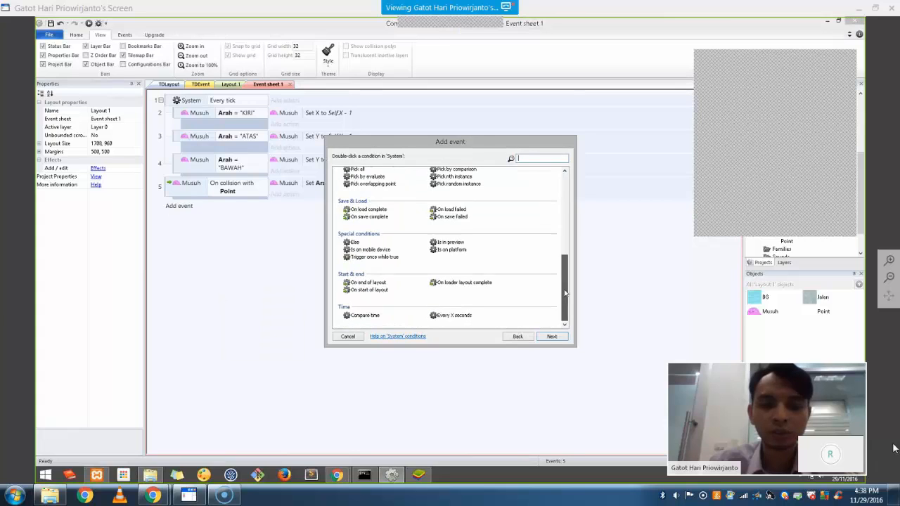
pyautogui.click(442, 319)
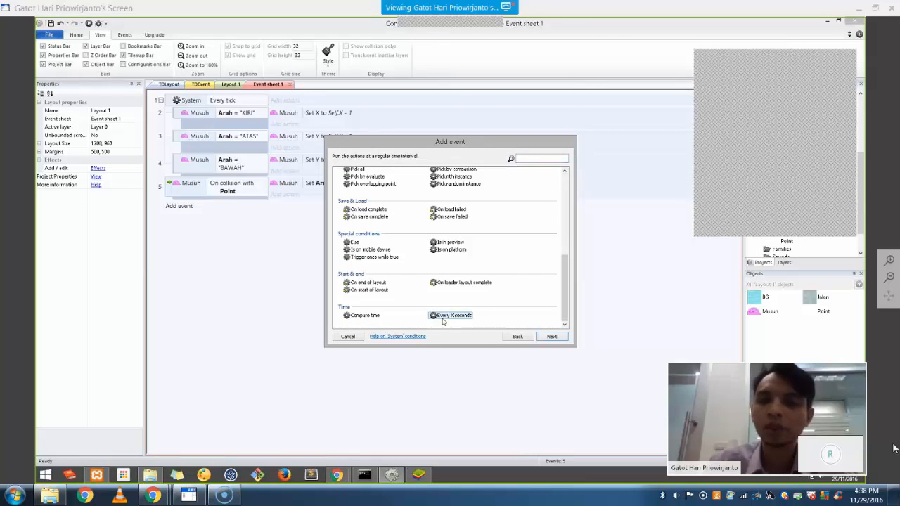
pyautogui.doubleClick(442, 317)
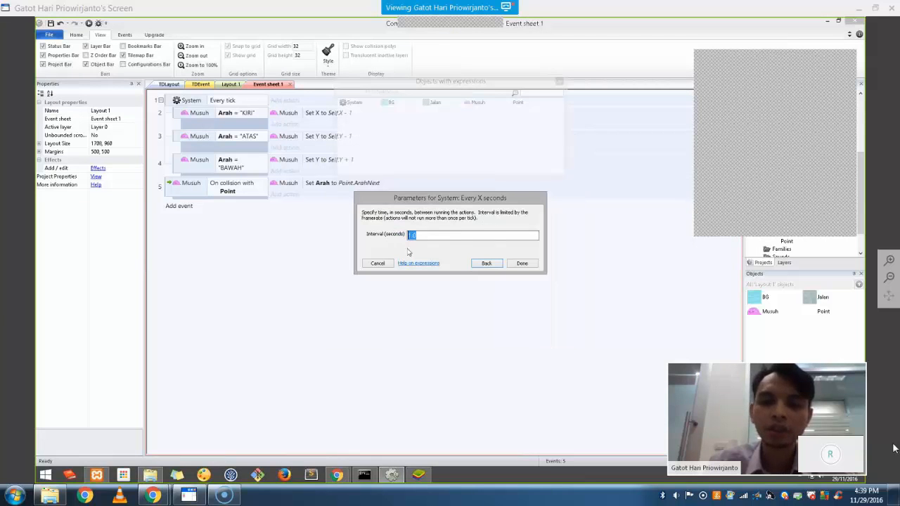
pyautogui.click(521, 264)
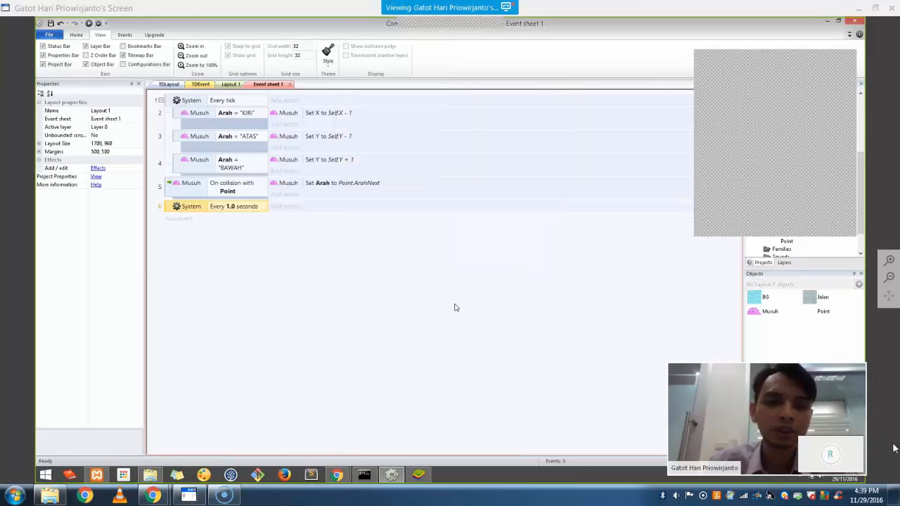
# Create a global number variable named KirimMusuhFlag on Event sheet 1
pyautogui.rightClick(196, 256)
pyautogui.click(229, 287)
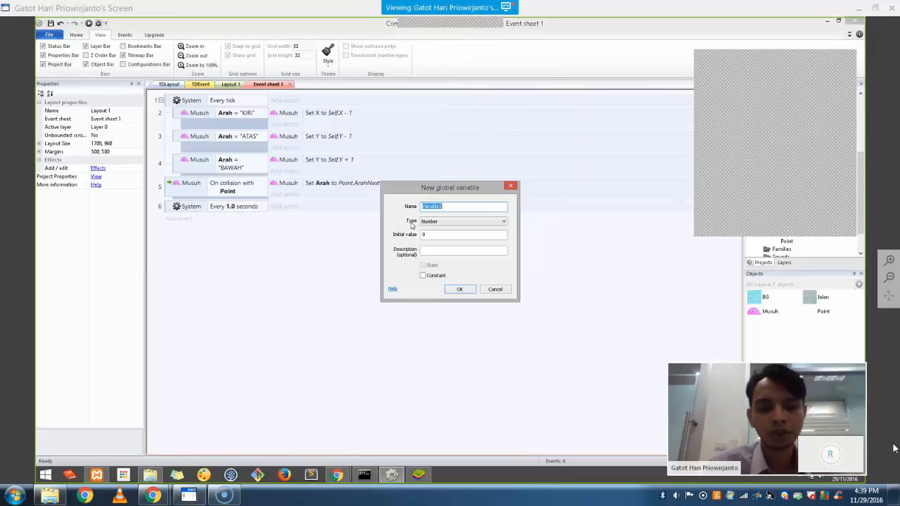
pyautogui.write('KiriMusuhFlag')
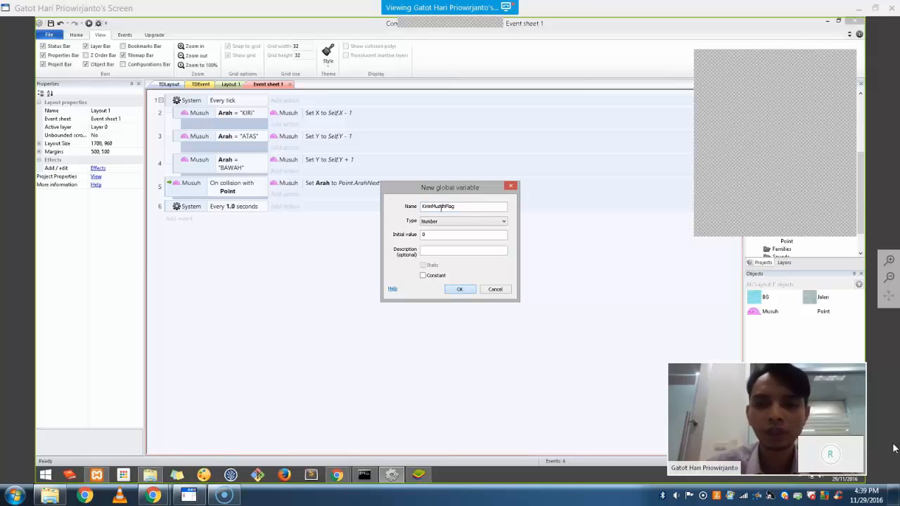
pyautogui.click(460, 290)
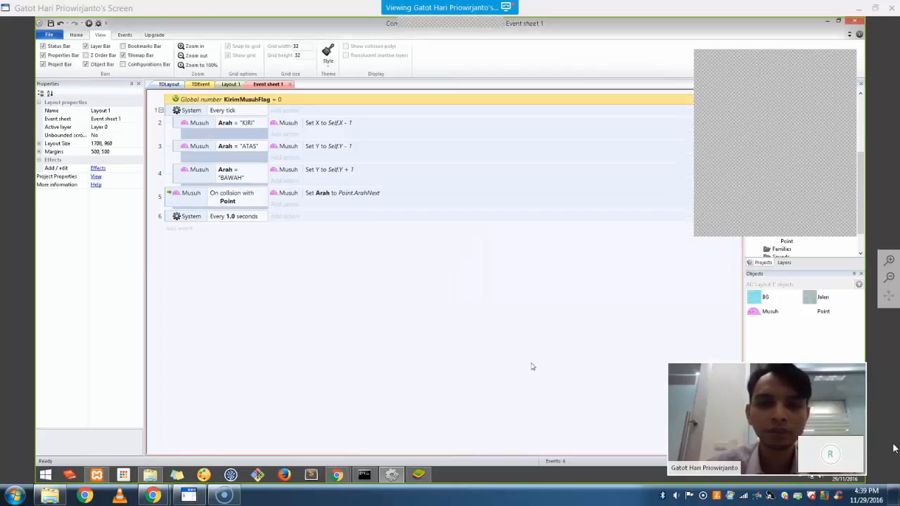
# Set the KirimMusuhFlag global variable's initial value to 1
pyautogui.click(170, 219)
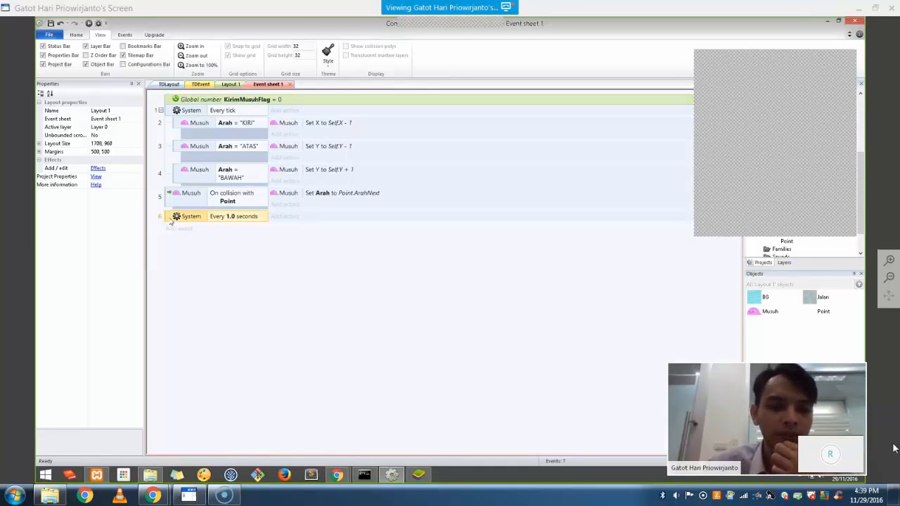
pyautogui.rightClick(170, 220)
pyautogui.doubleClick(267, 104)
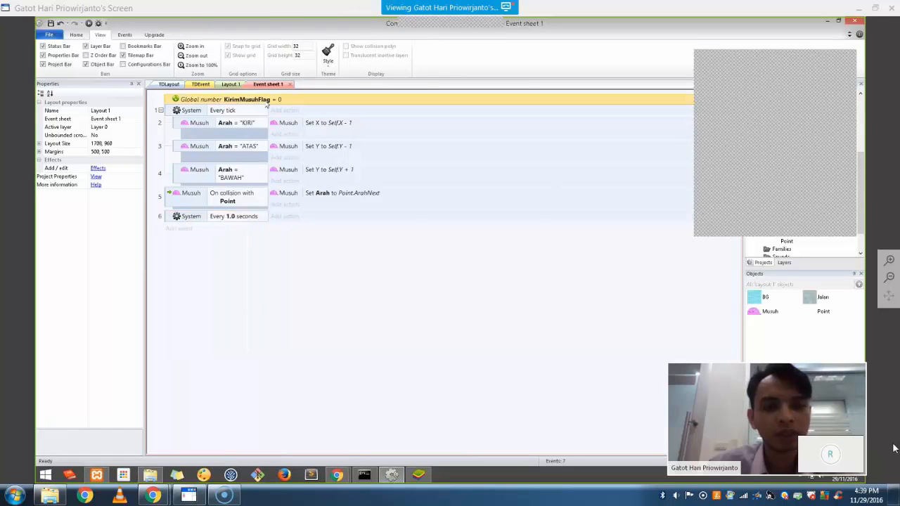
pyautogui.press('Tab')
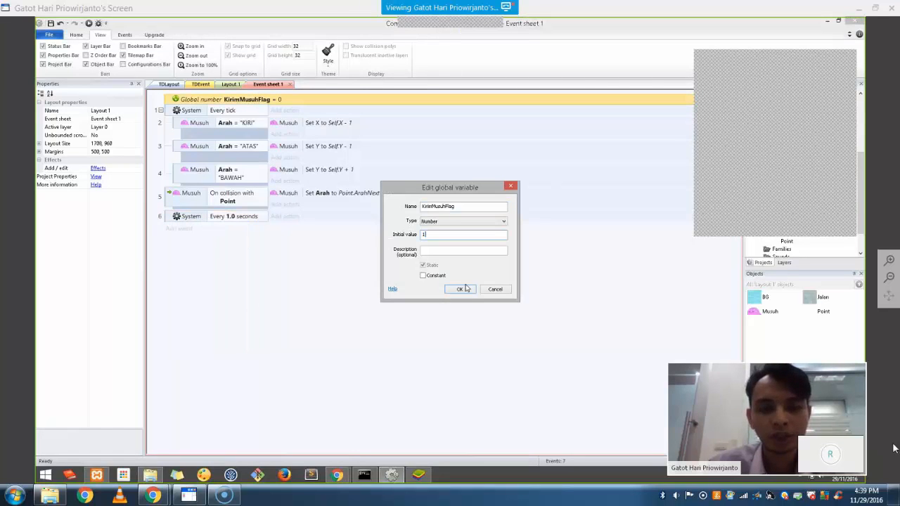
pyautogui.write('1')
pyautogui.click(460, 289)
# Add a System Compare variable sub-event, KirimMusuhFlag = 1, under Every 1.0 seconds, and widen the conditions column
pyautogui.rightClick(169, 223)
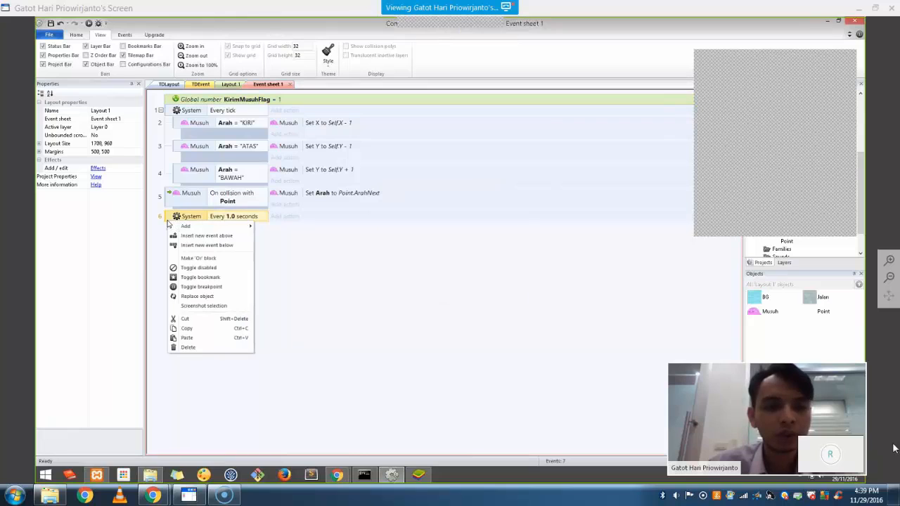
pyautogui.moveTo(186, 226)
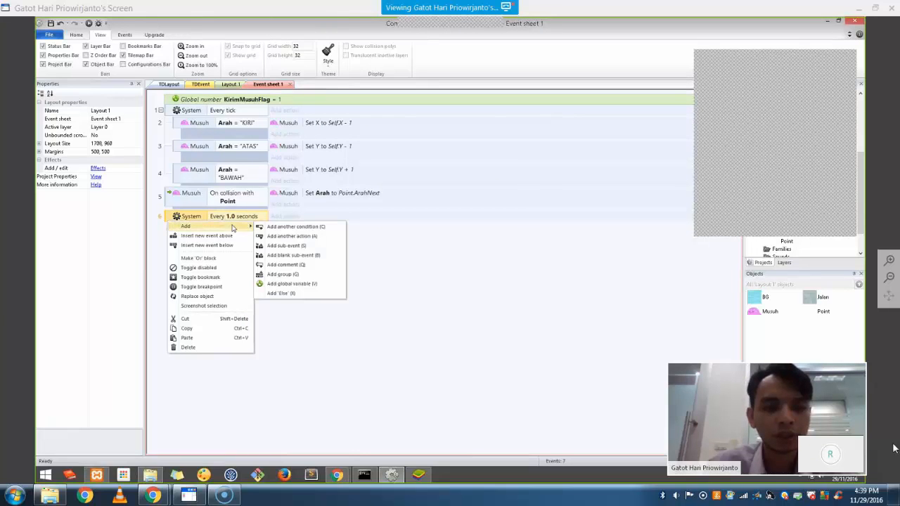
pyautogui.click(281, 247)
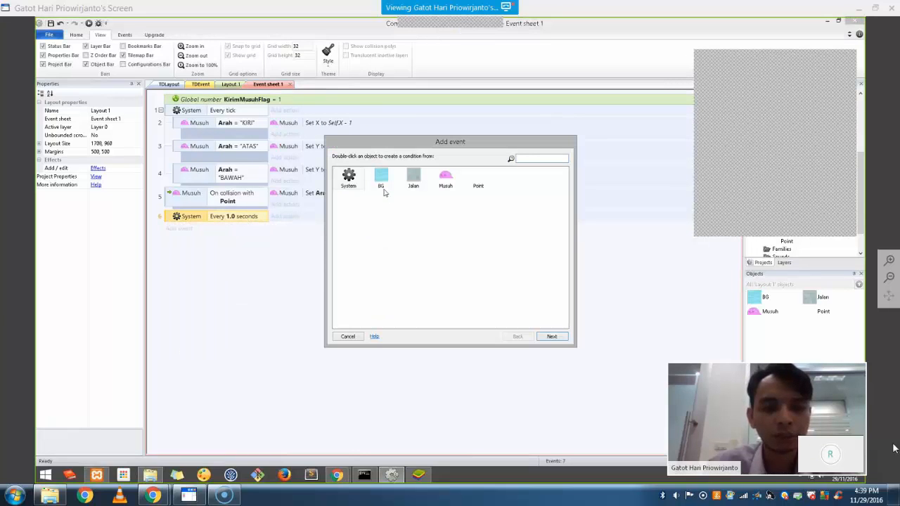
pyautogui.doubleClick(355, 185)
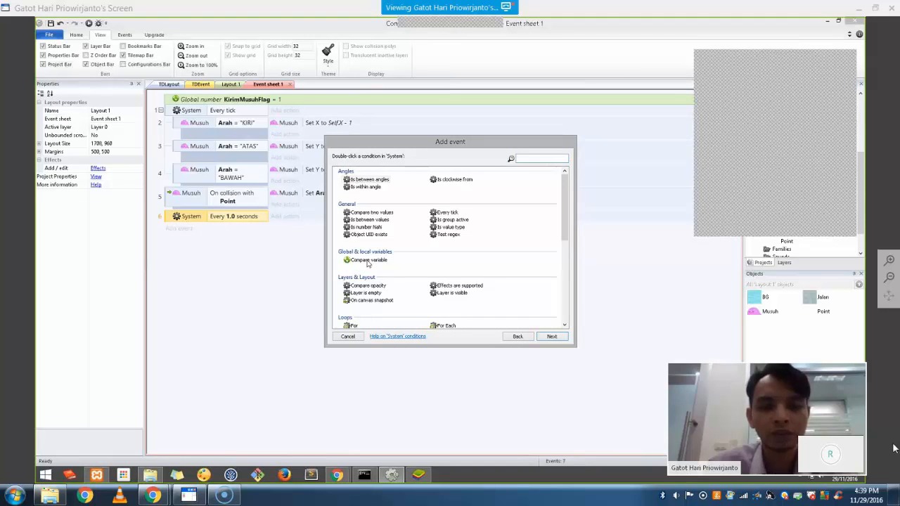
pyautogui.doubleClick(367, 260)
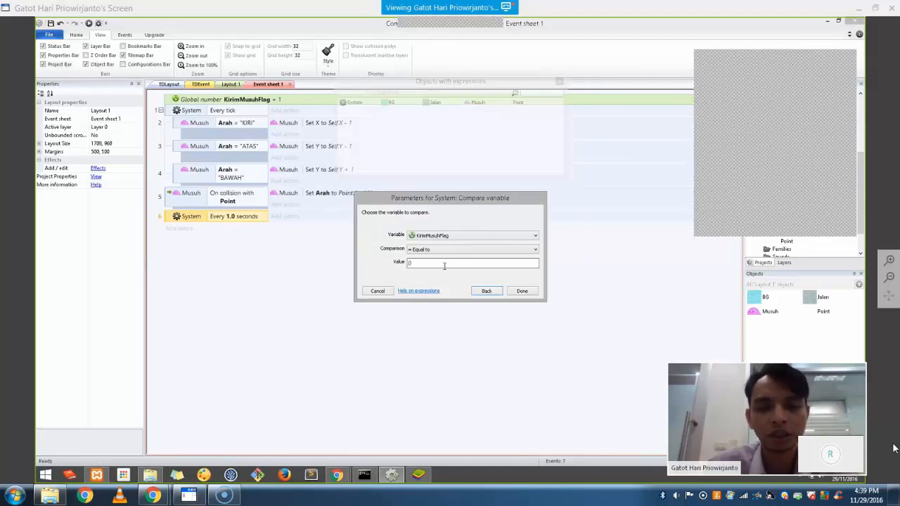
pyautogui.click(444, 266)
pyautogui.write('1')
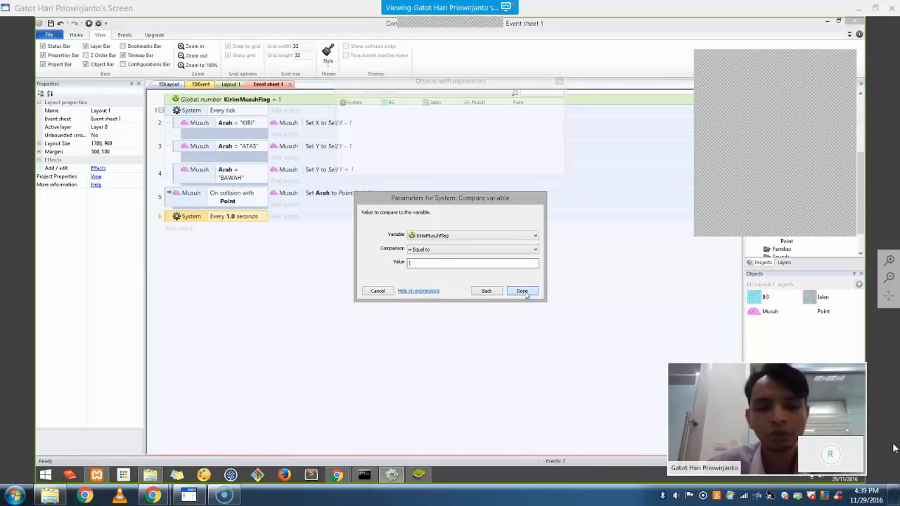
pyautogui.click(522, 291)
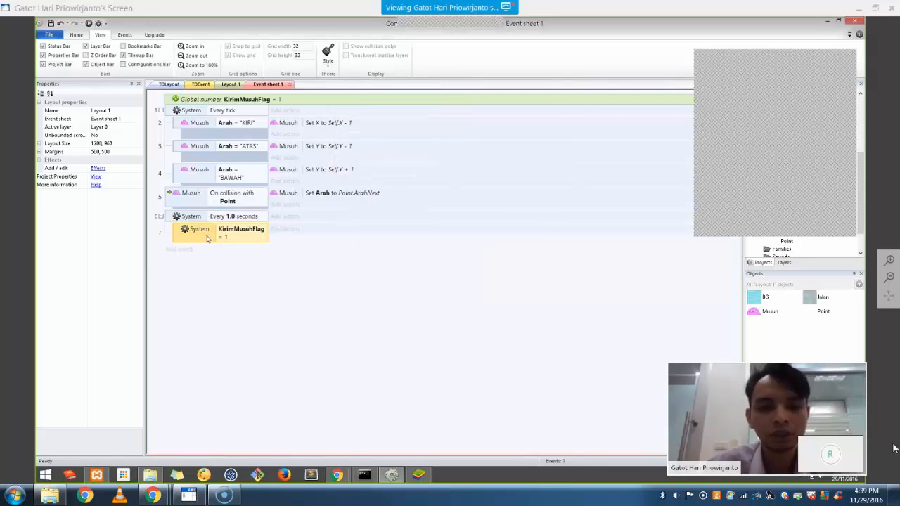
pyautogui.moveTo(268, 104); pyautogui.dragTo(298, 106)
pyautogui.click(325, 275)
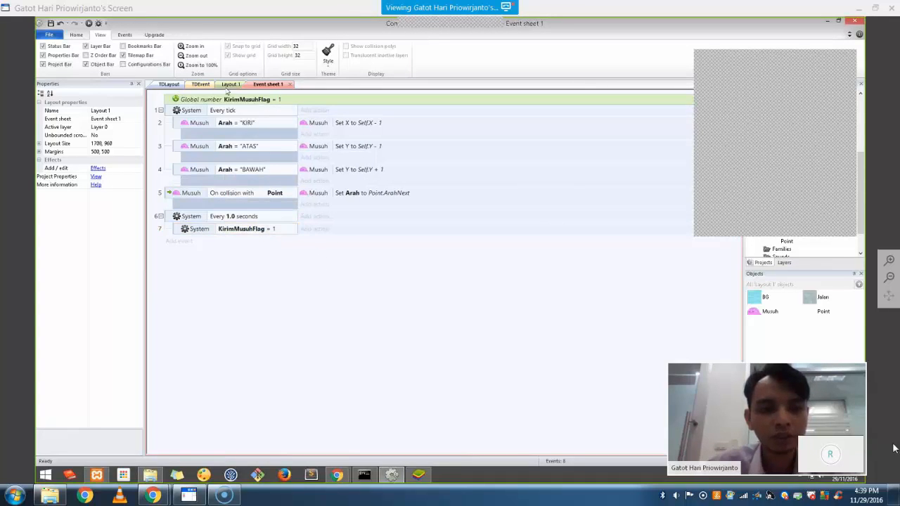
# Give event 7 a System Create object action that spawns Musuh on layer 0
pyautogui.click(313, 228)
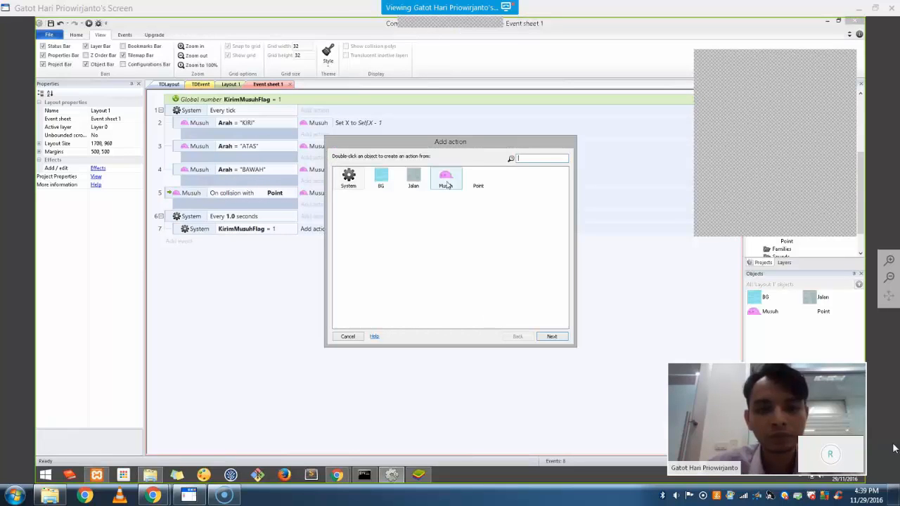
pyautogui.click(348, 179)
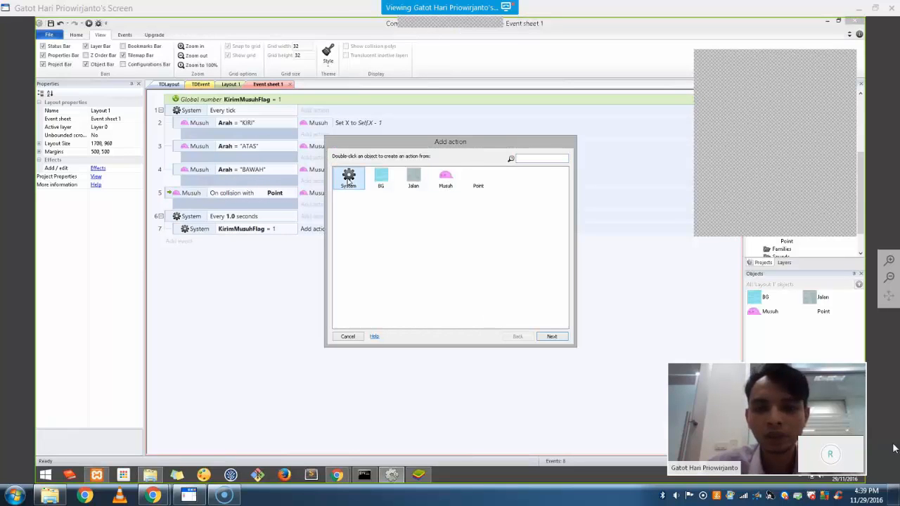
pyautogui.doubleClick(348, 179)
pyautogui.write('crea')
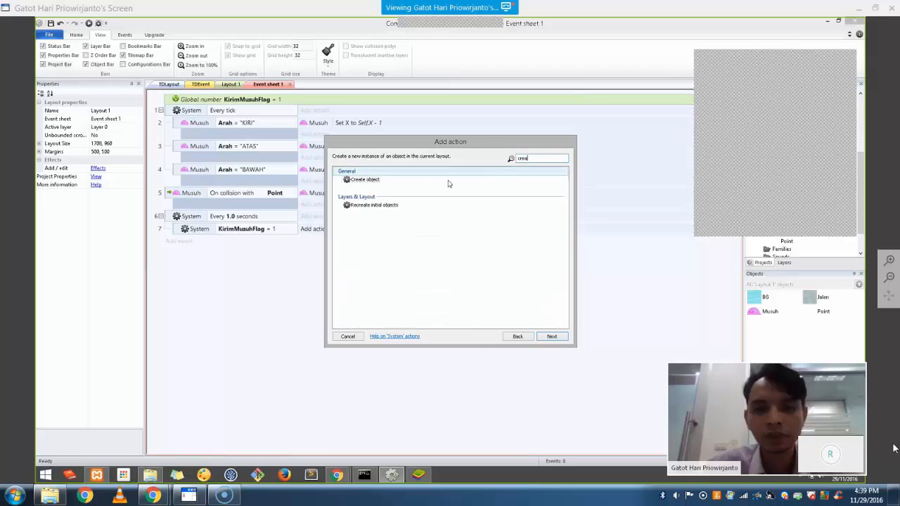
pyautogui.doubleClick(449, 181)
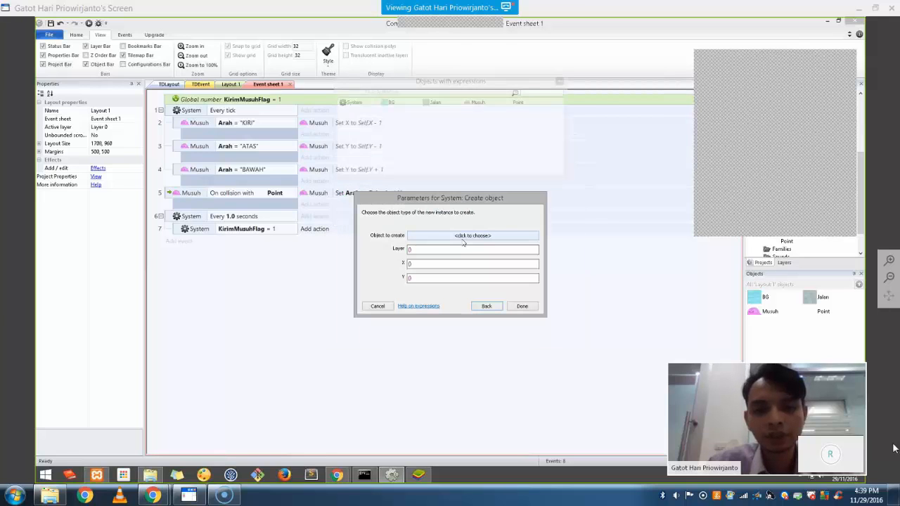
pyautogui.click(463, 236)
pyautogui.doubleClick(413, 176)
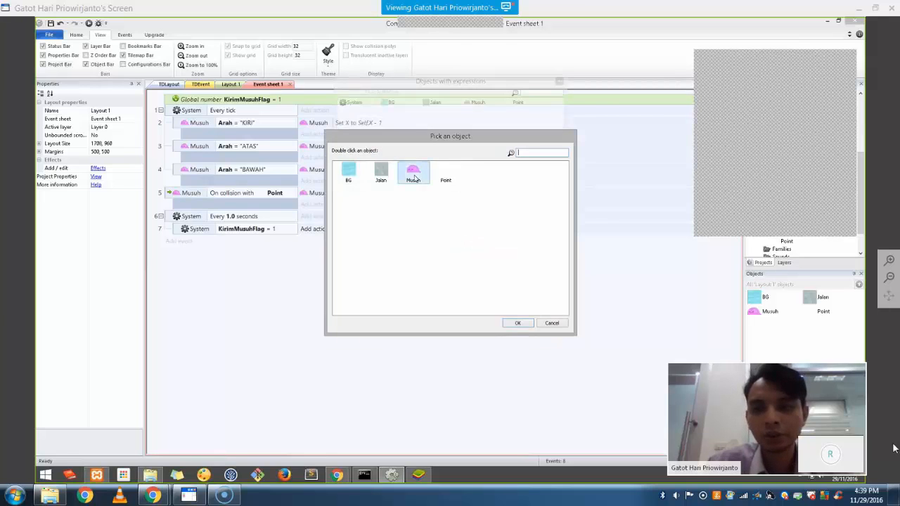
pyautogui.moveTo(419, 271); pyautogui.dragTo(370, 262)
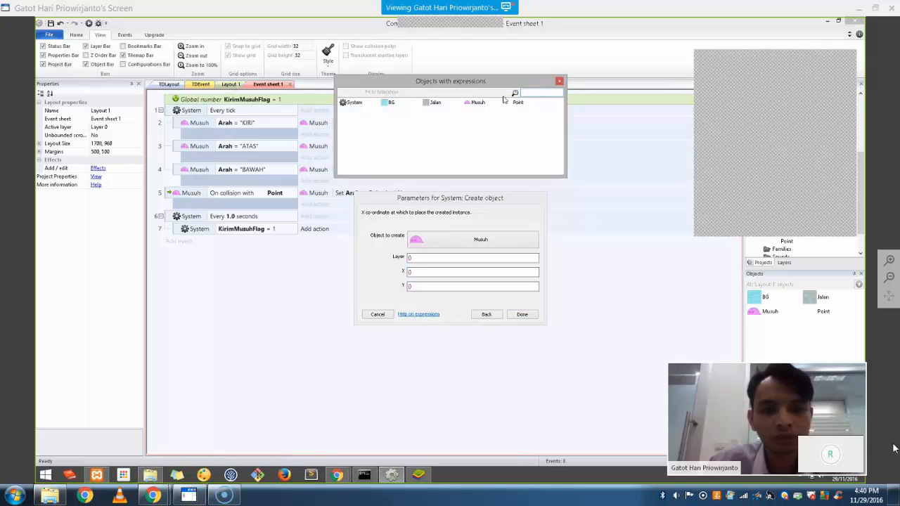
pyautogui.click(560, 82)
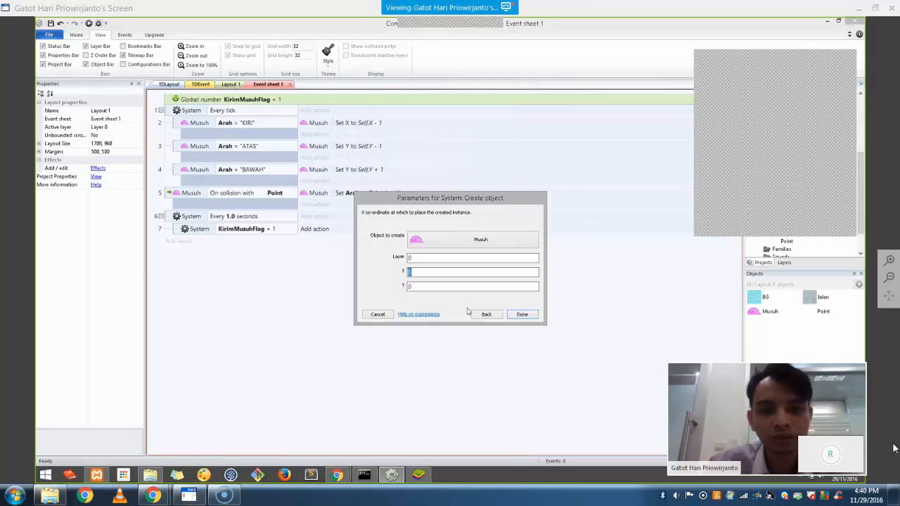
pyautogui.click(522, 315)
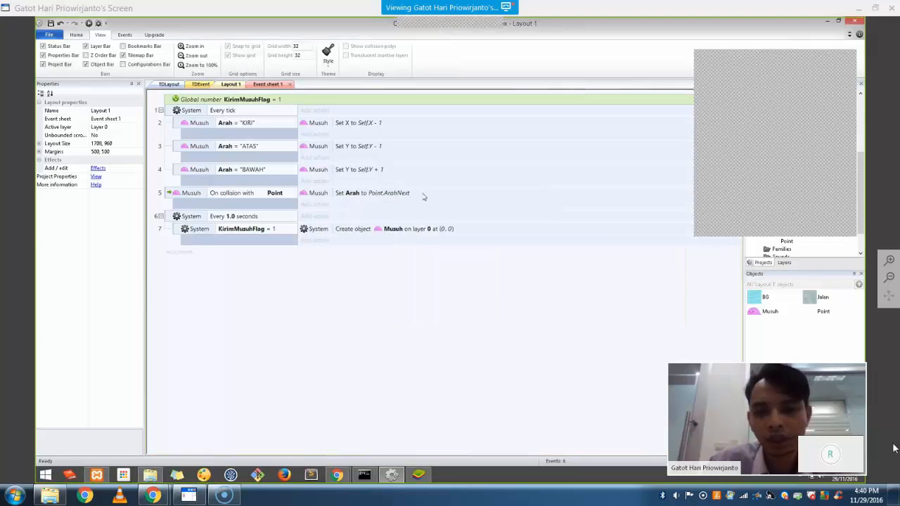
pyautogui.click(232, 84)
pyautogui.click(623, 235)
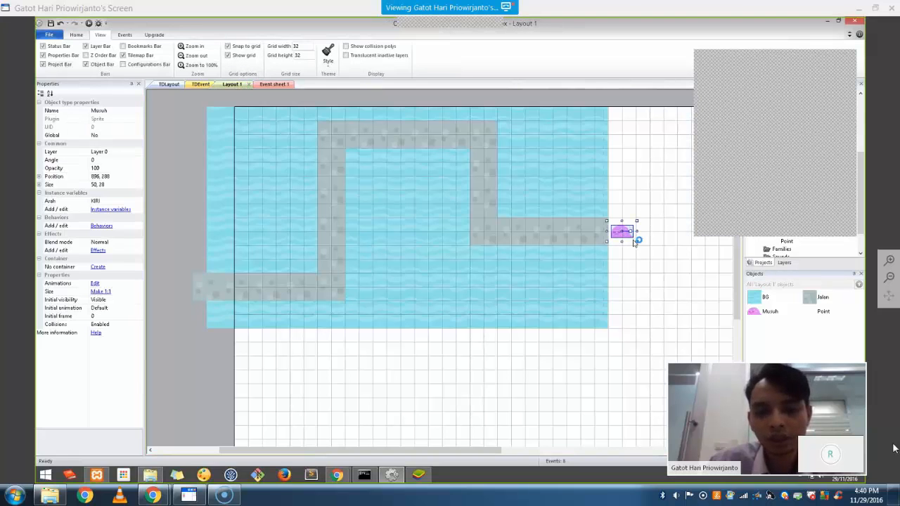
# Set the Create object action's spawn position to 896, 288, copied from Musuh's Position property
pyautogui.click(40, 177)
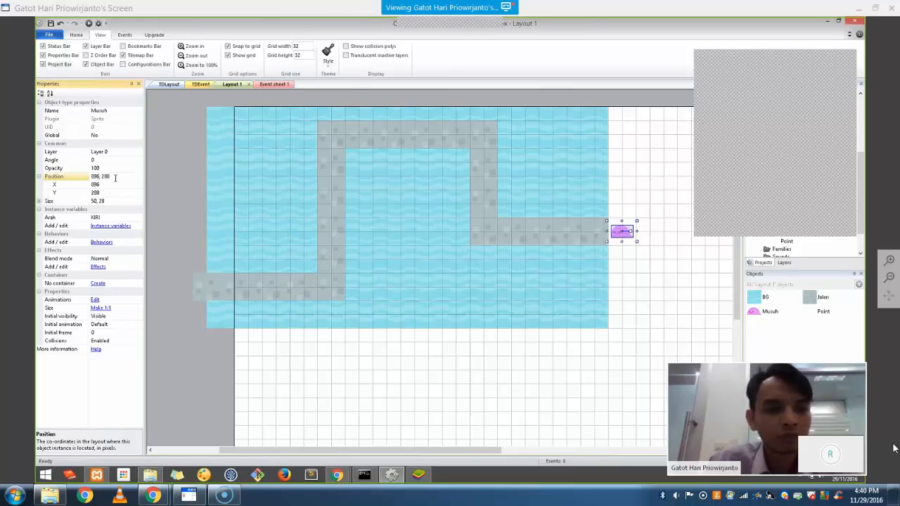
pyautogui.click(104, 177)
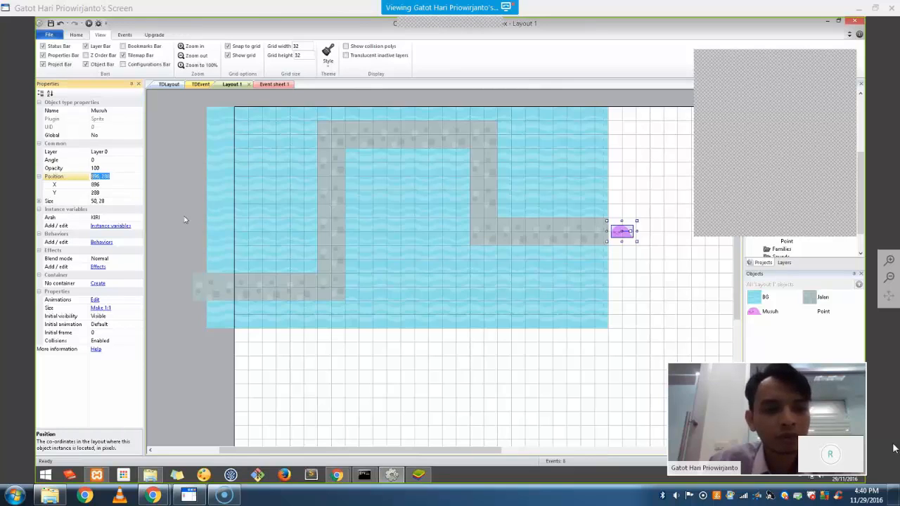
pyautogui.click(272, 83)
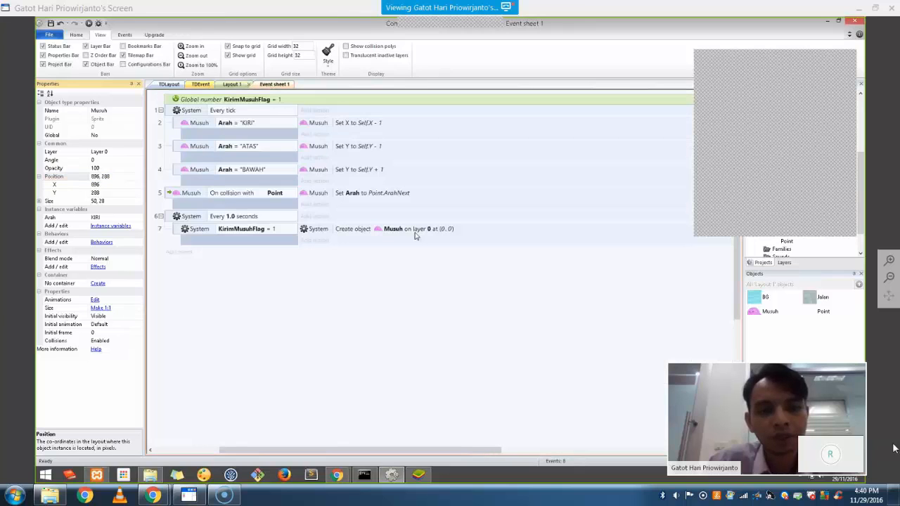
pyautogui.doubleClick(424, 232)
pyautogui.click(406, 271)
pyautogui.write('896, ')
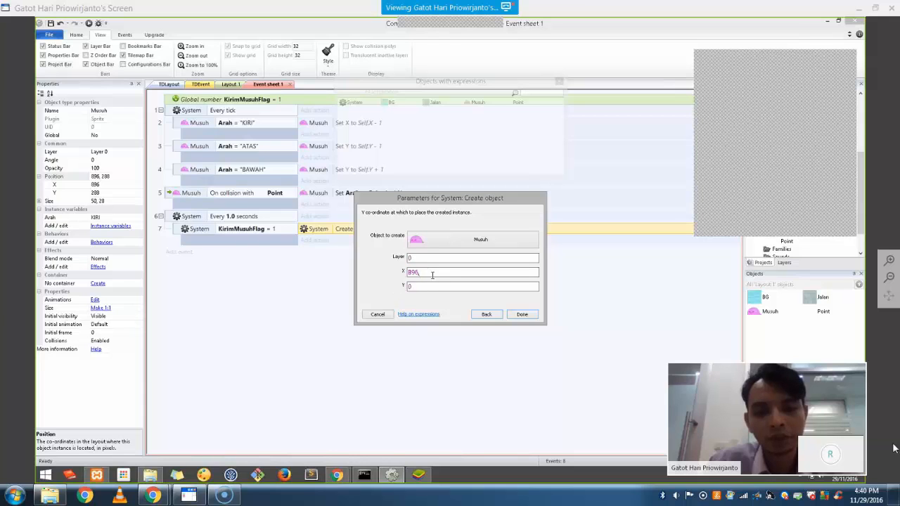
pyautogui.write('288')
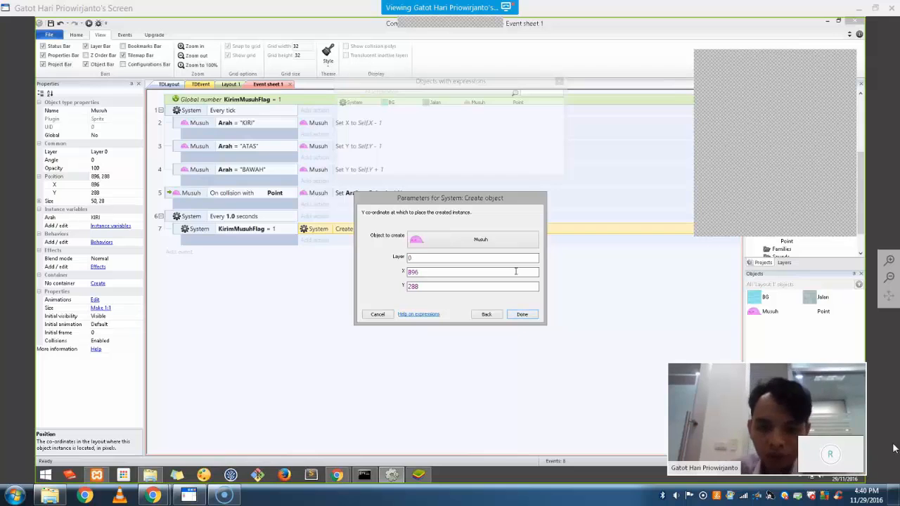
pyautogui.click(520, 315)
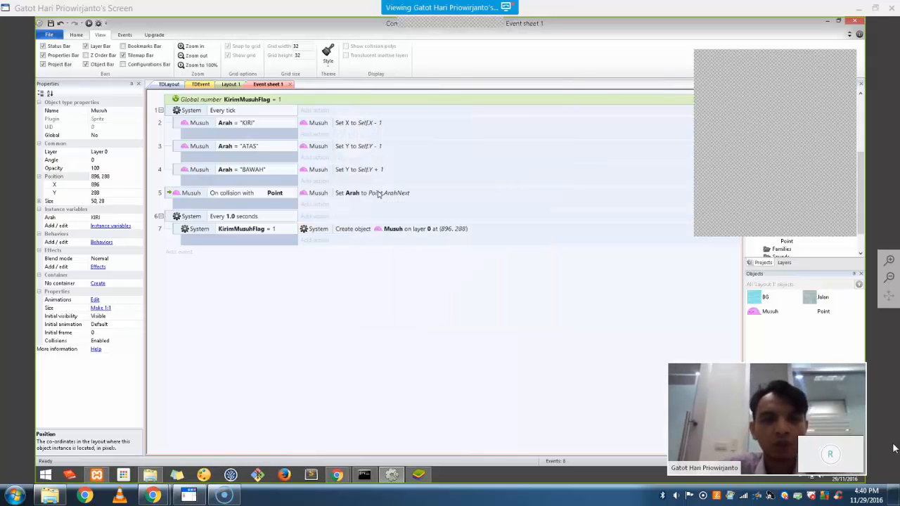
# Check Layout 1 and launch the game preview in the browser
pyautogui.click(230, 85)
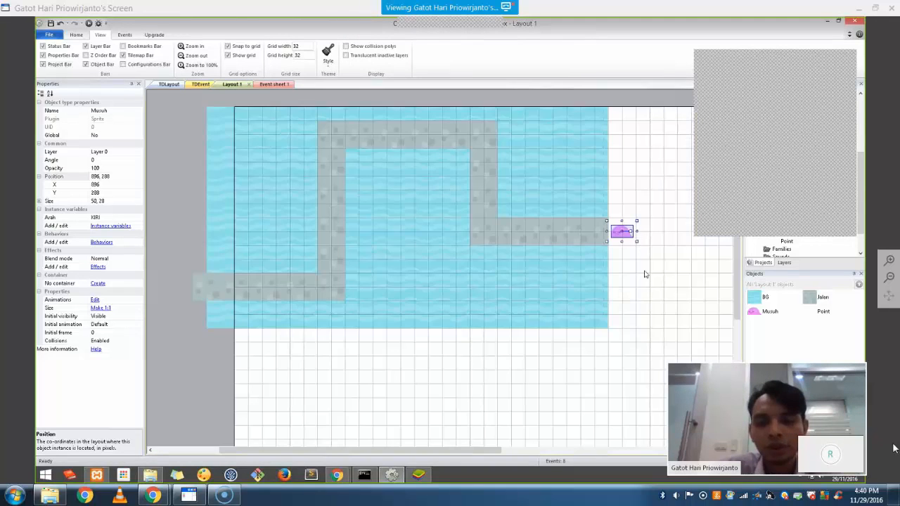
pyautogui.click(272, 85)
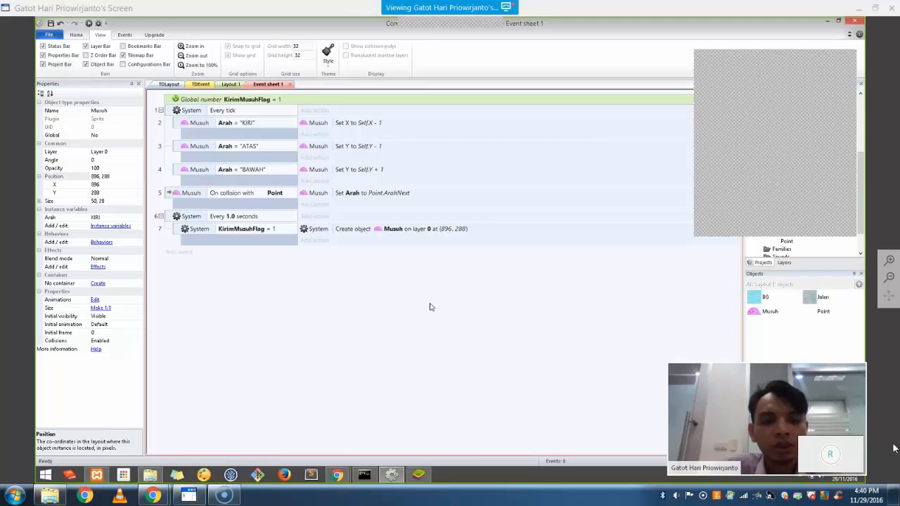
pyautogui.click(90, 24)
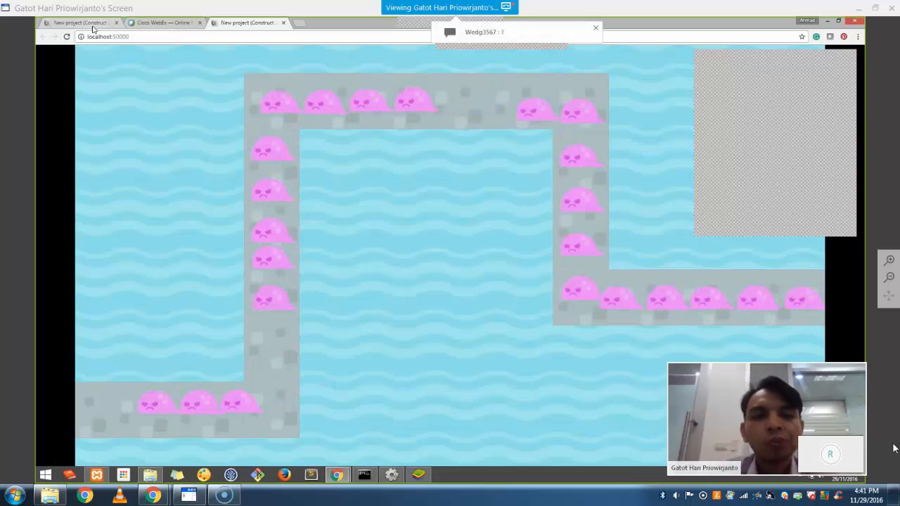
# Return from the Chrome preview of spawning enemies to Construct 2's Event sheet 1
pyautogui.hotkey('alt', 'Tab')
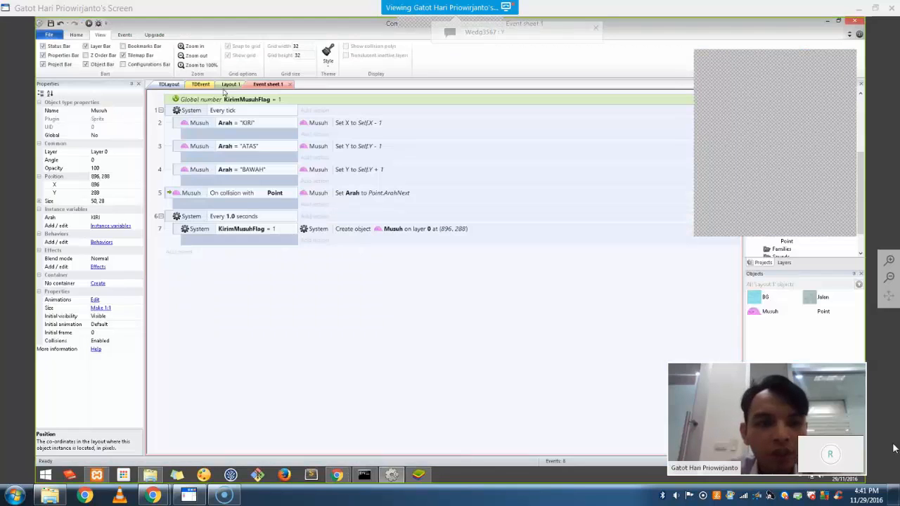
# Reshape the Point sprite's collision polygon into a larger square box, then preview the game again
pyautogui.click(232, 84)
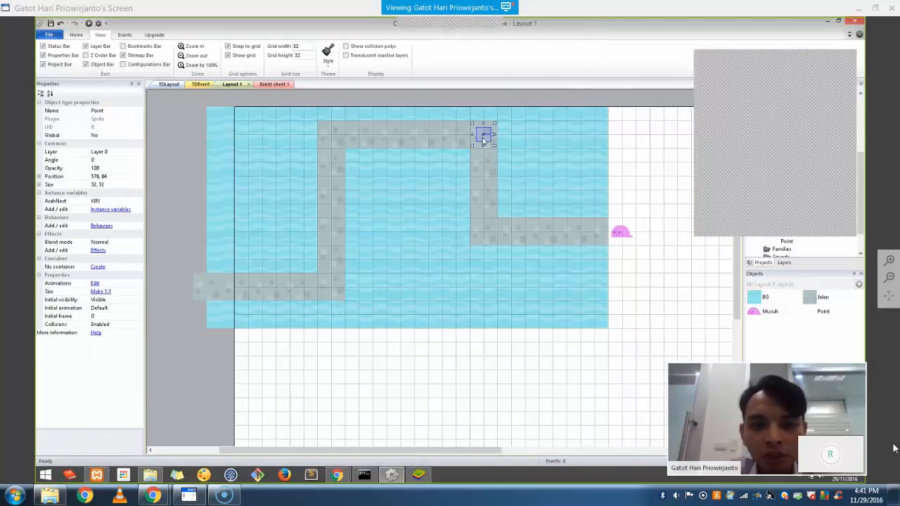
pyautogui.doubleClick(484, 138)
pyautogui.moveTo(454, 190); pyautogui.dragTo(439, 177)
pyautogui.moveTo(454, 218); pyautogui.dragTo(443, 225)
pyautogui.moveTo(439, 178); pyautogui.dragTo(483, 181)
pyautogui.moveTo(485, 223); pyautogui.dragTo(493, 224)
pyautogui.moveTo(484, 181); pyautogui.dragTo(443, 180)
pyautogui.moveTo(494, 224); pyautogui.dragTo(493, 224)
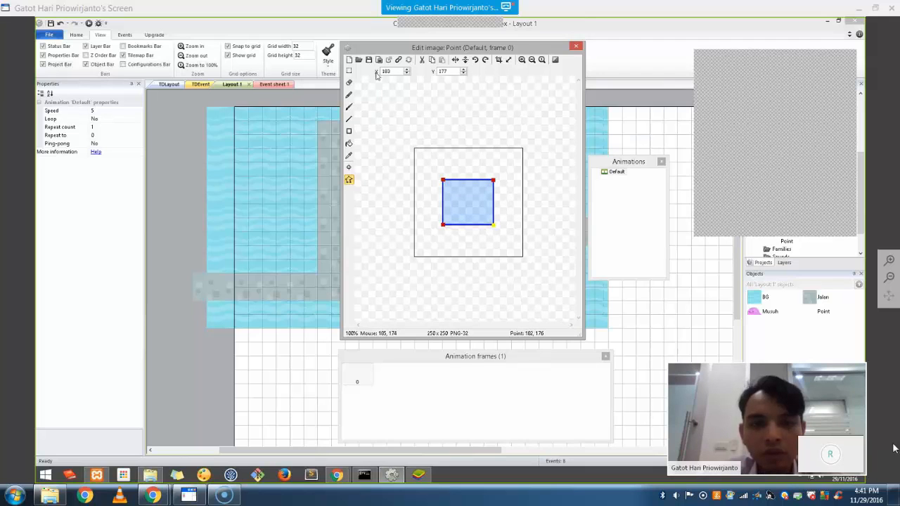
pyautogui.click(575, 47)
pyautogui.click(88, 24)
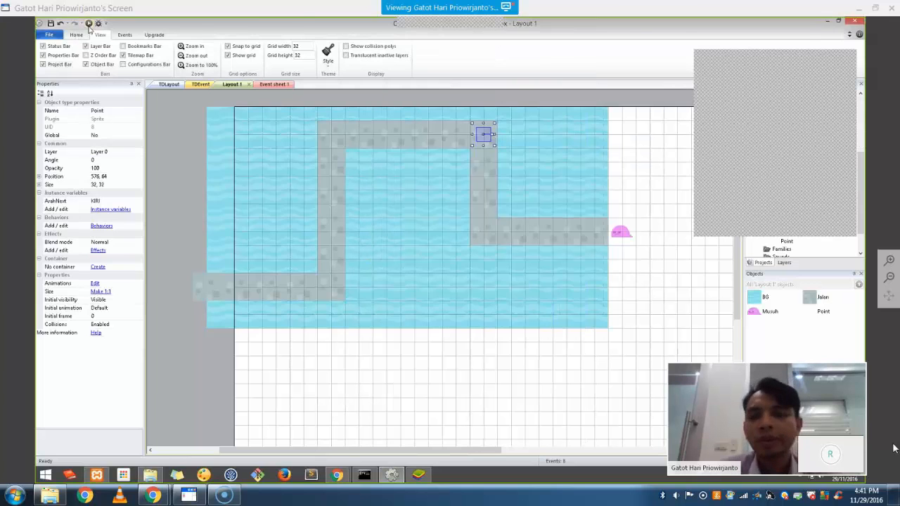
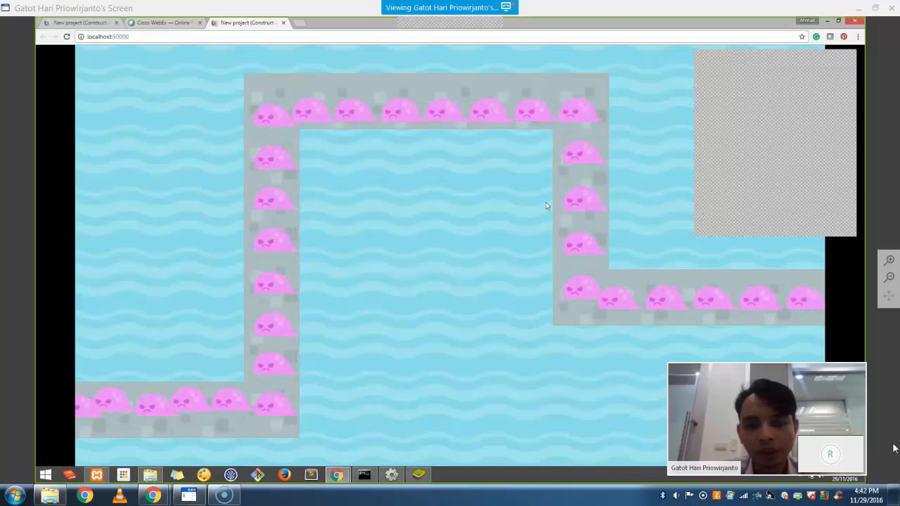
# Switch back to Construct 2, deselect the Point object, and open Event sheet 1
pyautogui.hotkey('alt', 'Tab')
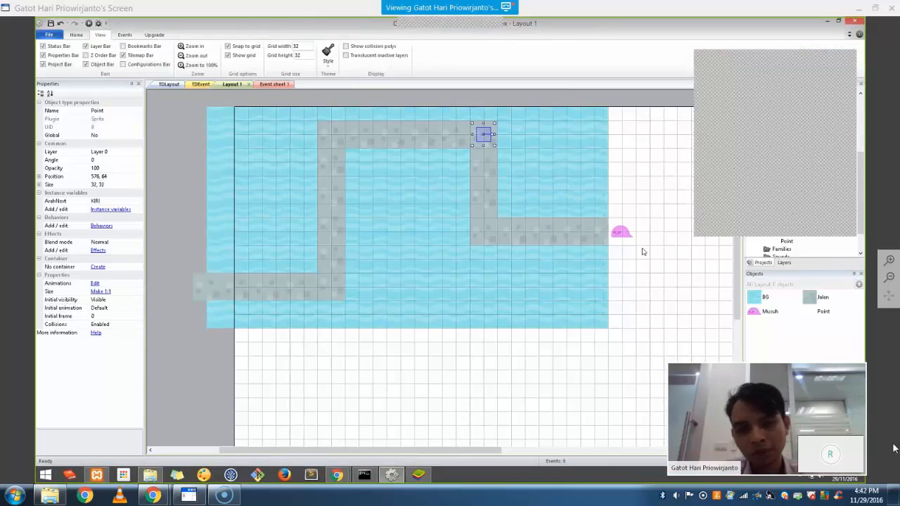
pyautogui.click(679, 300)
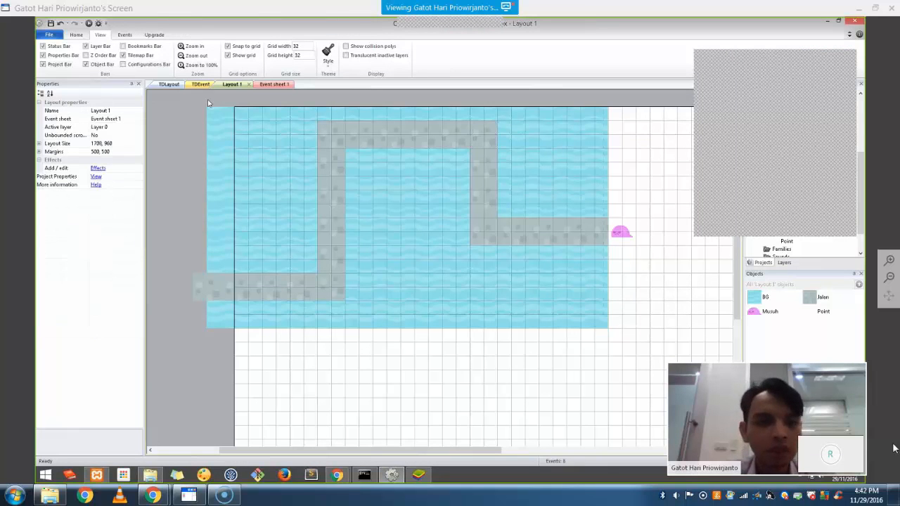
pyautogui.click(267, 85)
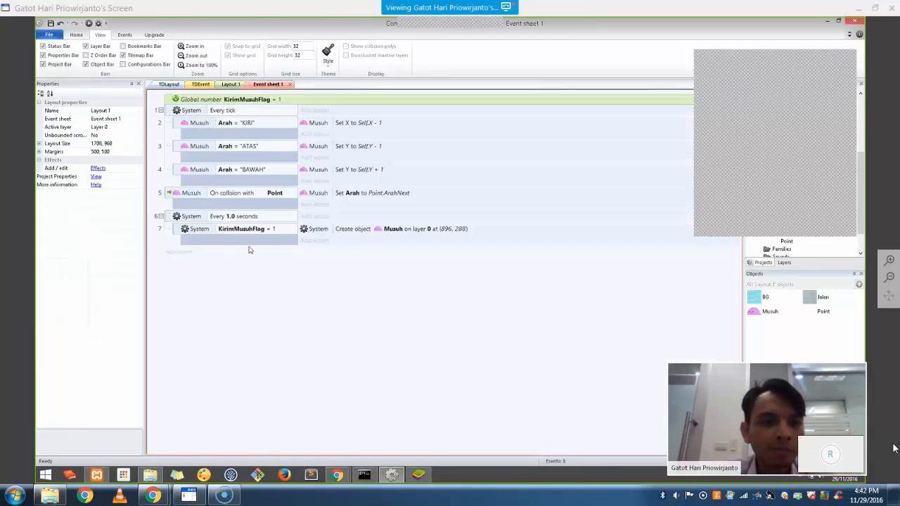
# Add an Every 5 seconds event that sets KirimMusuhFlag to 0
pyautogui.click(177, 251)
pyautogui.doubleClick(349, 177)
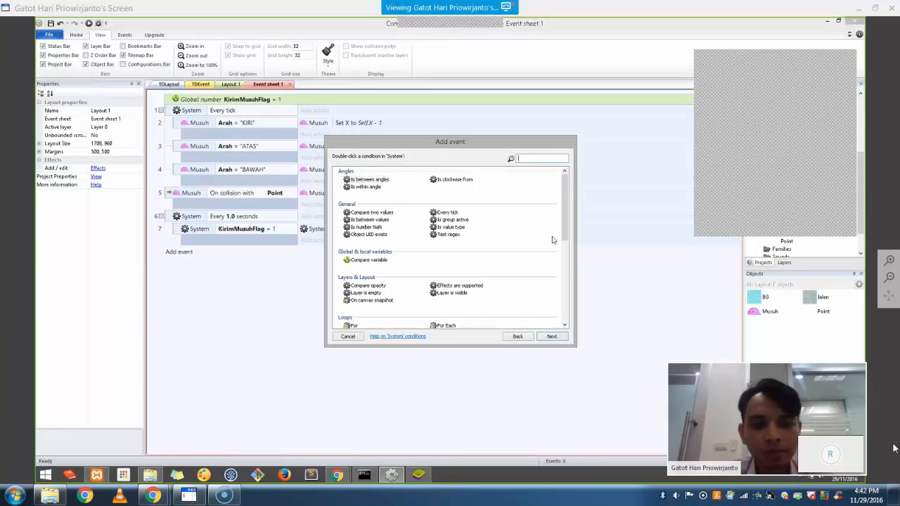
pyautogui.scroll(-5, 553, 239)
pyautogui.scroll(-3, 495, 322)
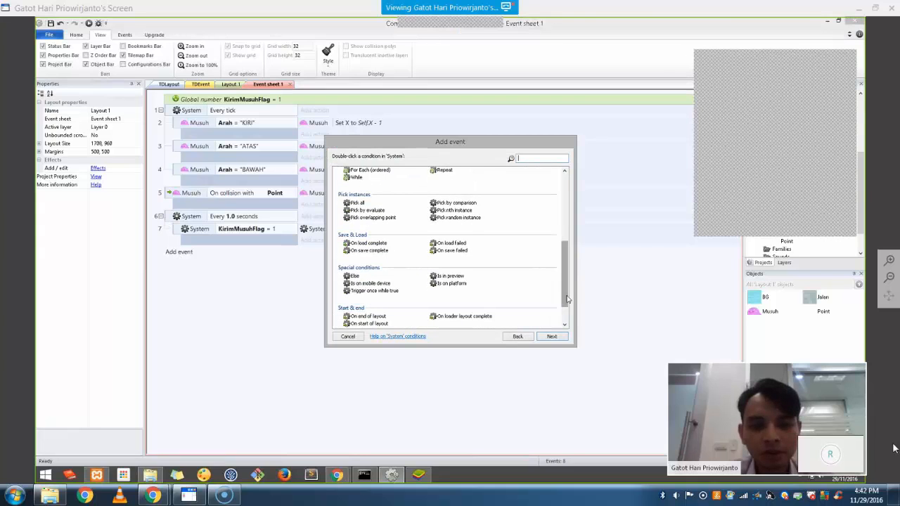
pyautogui.doubleClick(450, 316)
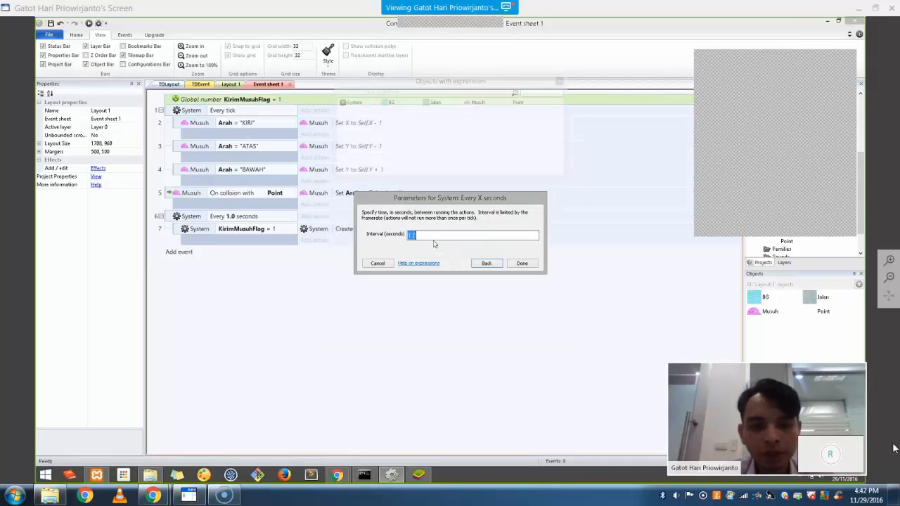
pyautogui.write('5')
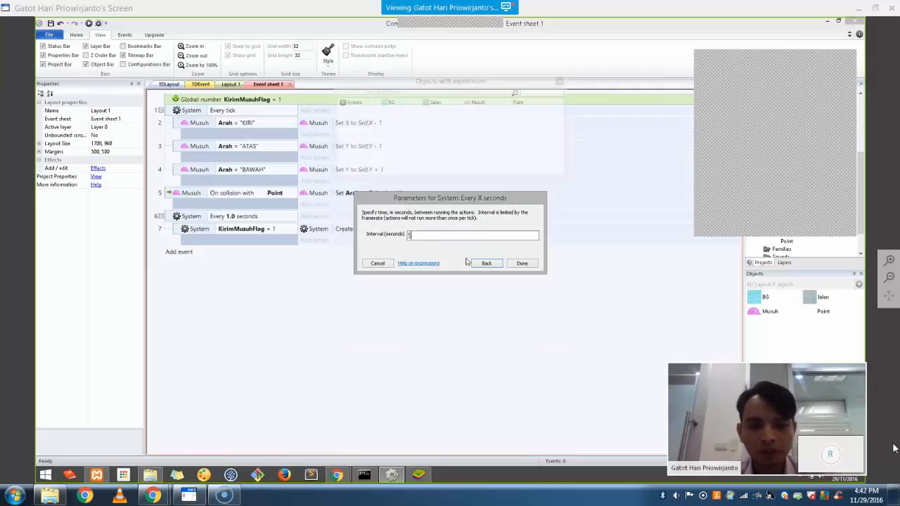
pyautogui.click(522, 263)
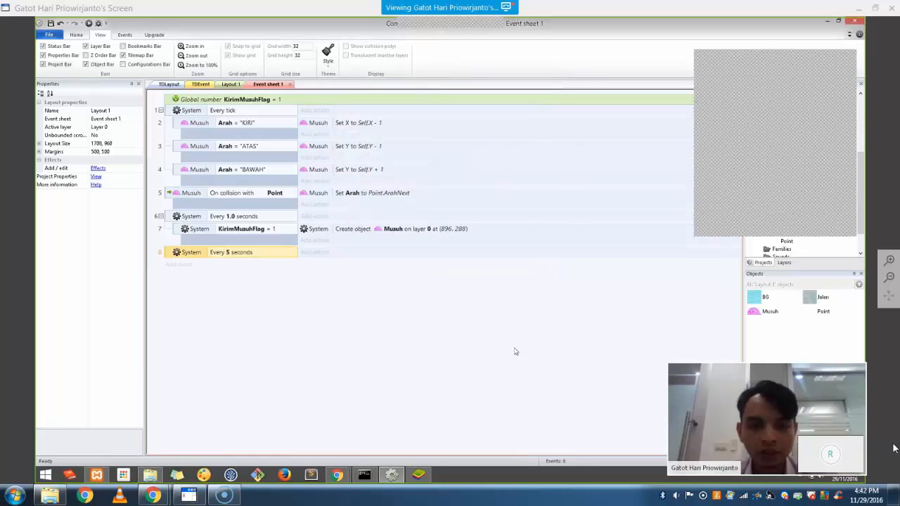
pyautogui.click(306, 253)
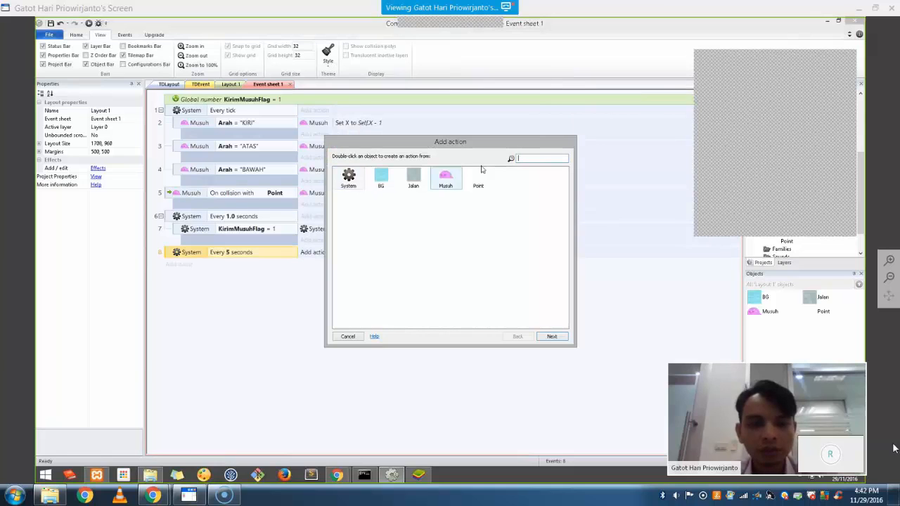
pyautogui.doubleClick(349, 182)
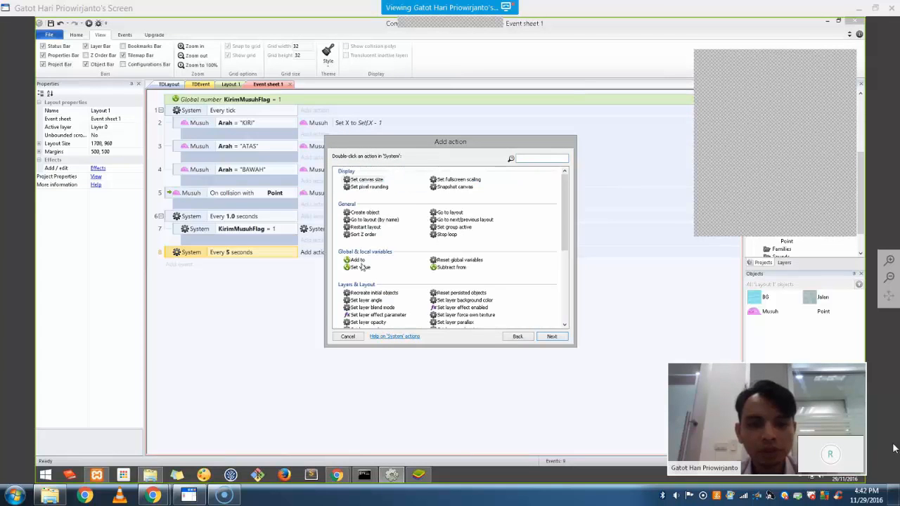
pyautogui.doubleClick(361, 268)
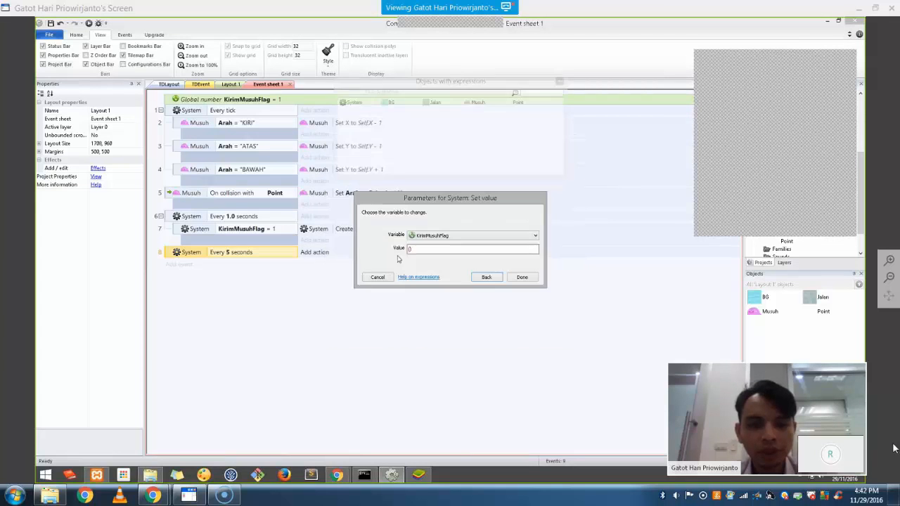
pyautogui.doubleClick(442, 249)
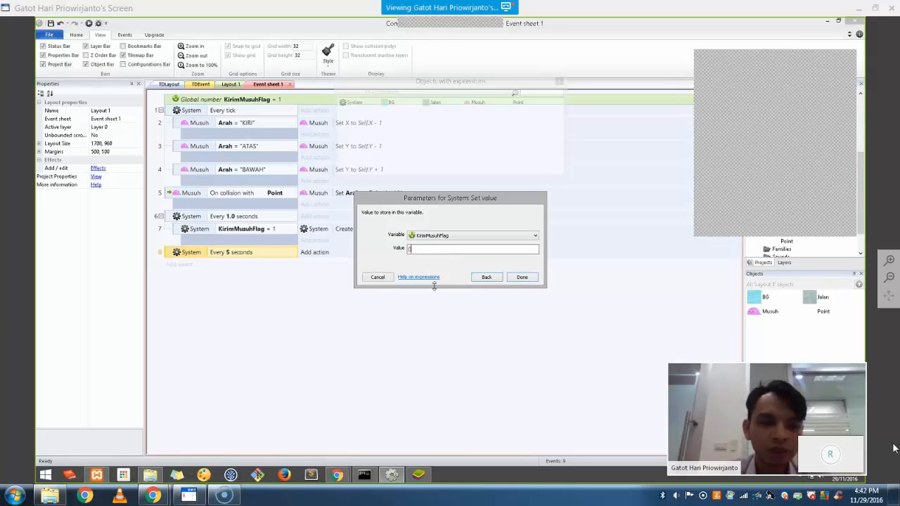
pyautogui.click(522, 277)
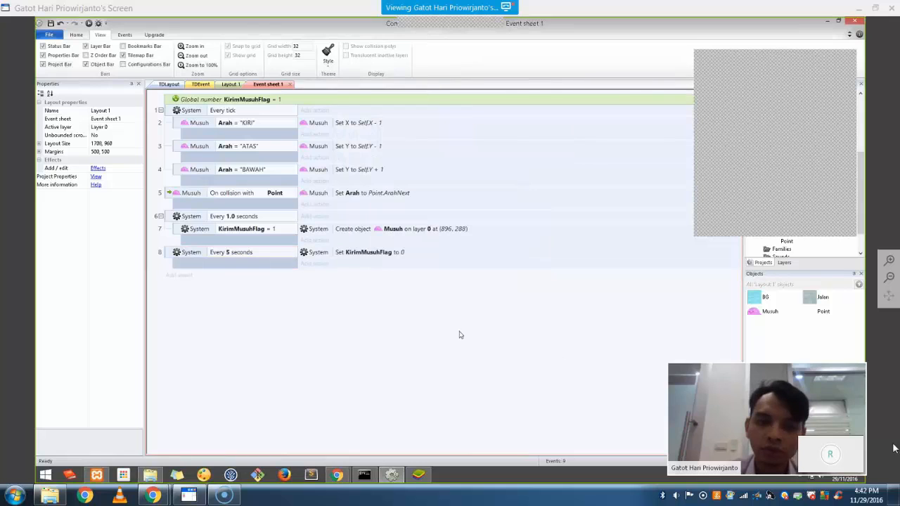
# Duplicate it as an Every 10 seconds event setting KirimMusuhFlag to 1, then run the preview
pyautogui.click(173, 261)
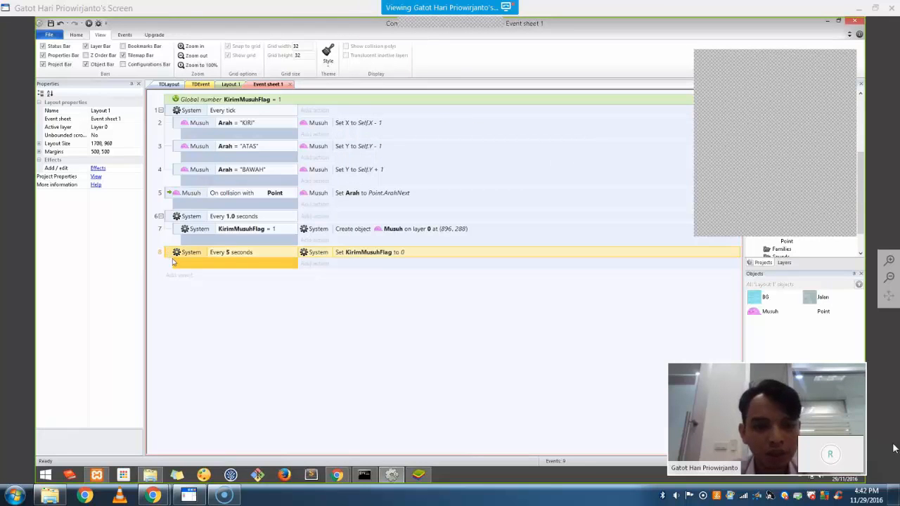
pyautogui.hotkey('ctrl', 'v')
pyautogui.doubleClick(238, 277)
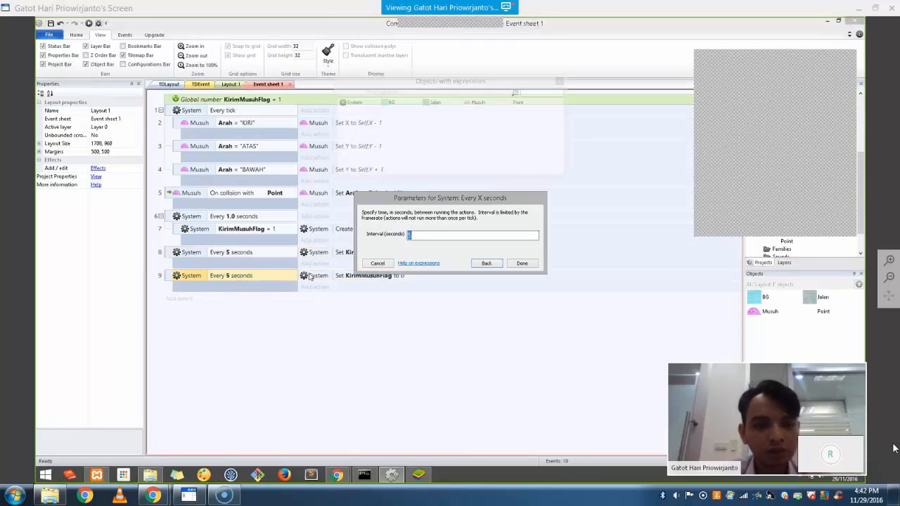
pyautogui.write('10')
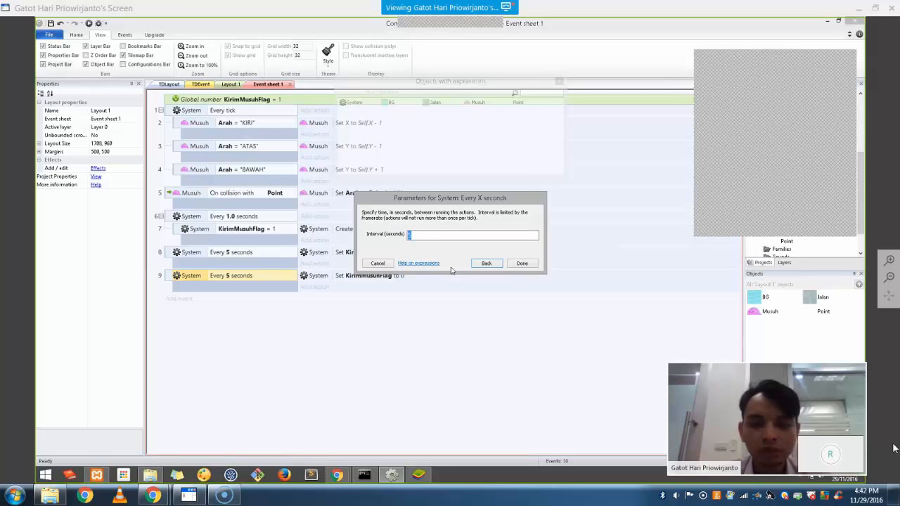
pyautogui.click(522, 264)
pyautogui.doubleClick(399, 274)
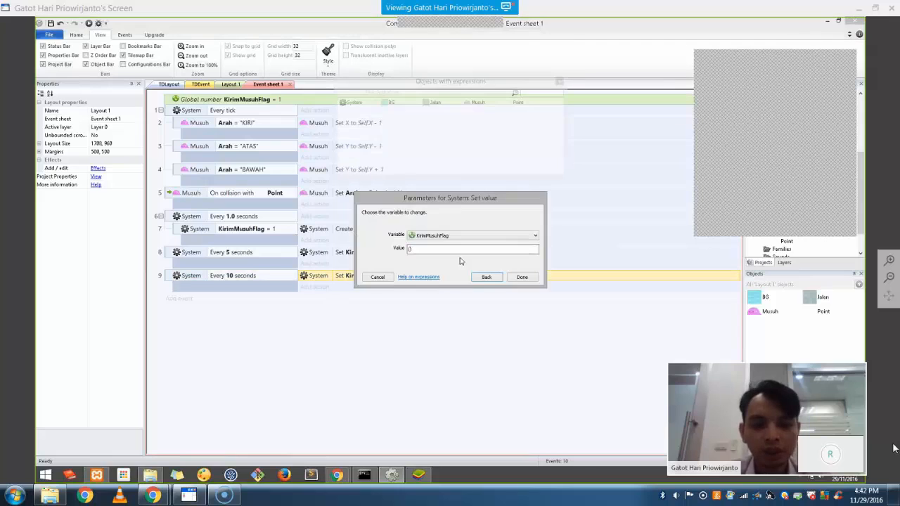
pyautogui.click(521, 276)
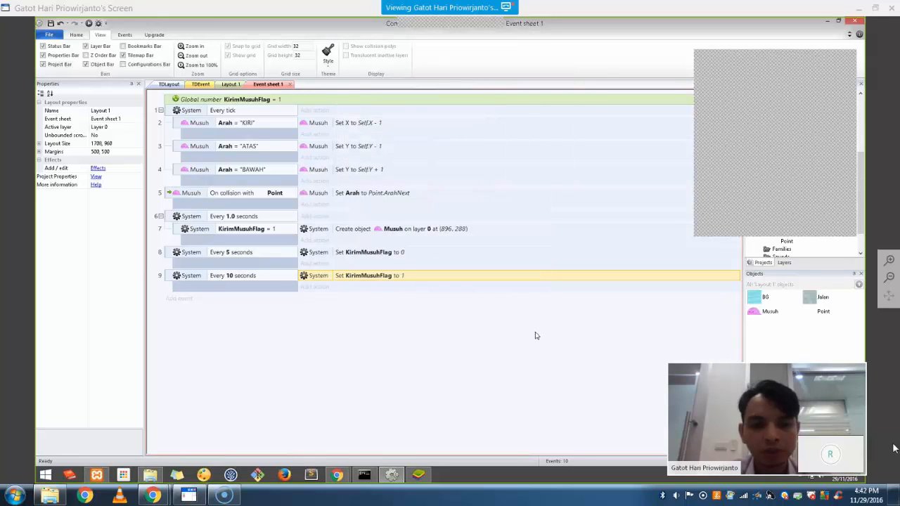
pyautogui.click(89, 24)
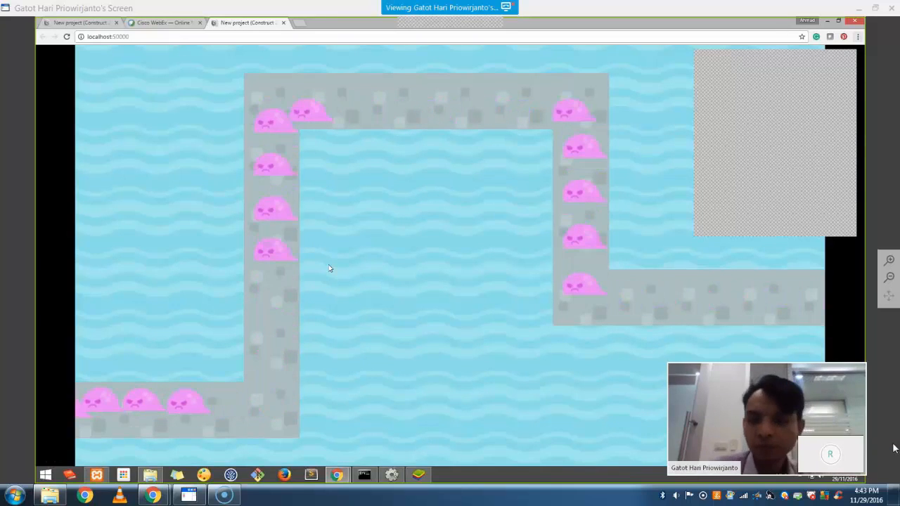
# Watch the spaced-out enemy groups in the Chrome preview, then return to Construct 2's Layout 1
pyautogui.hotkey('alt', 'Tab')
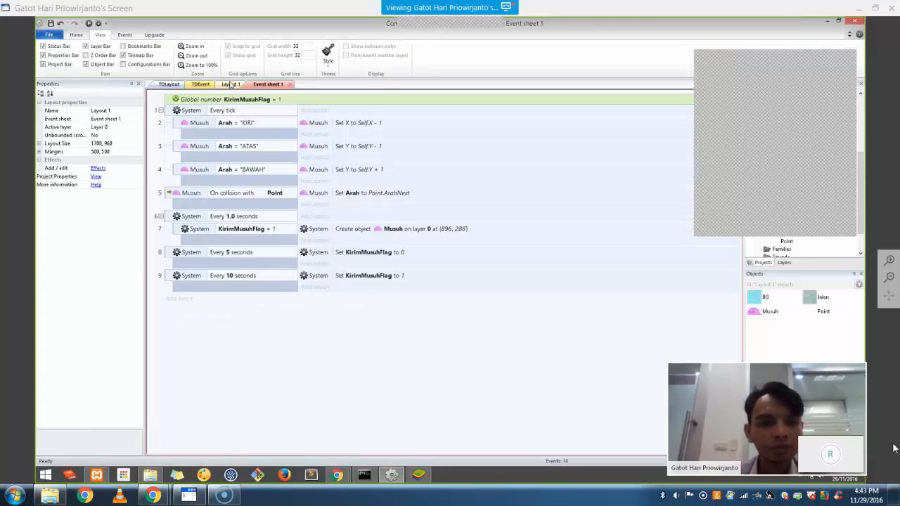
pyautogui.click(230, 84)
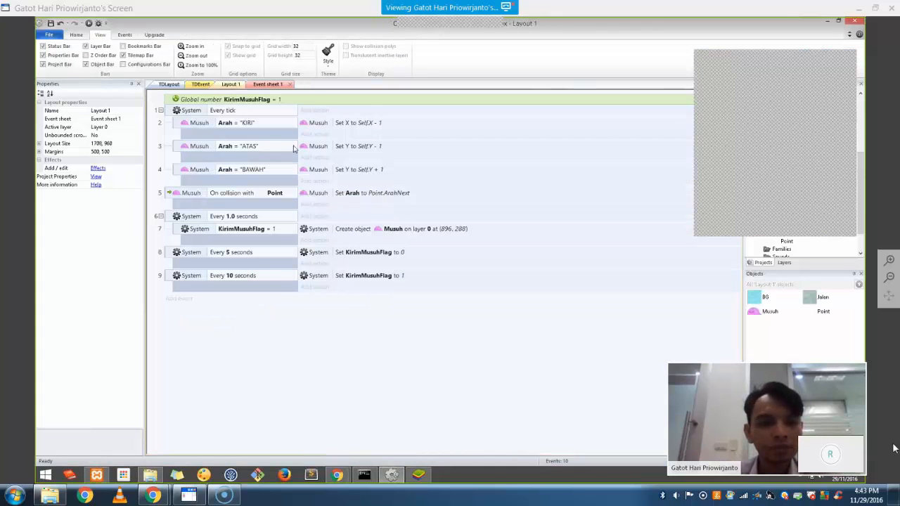
pyautogui.hotkey('alt', 'Tab')
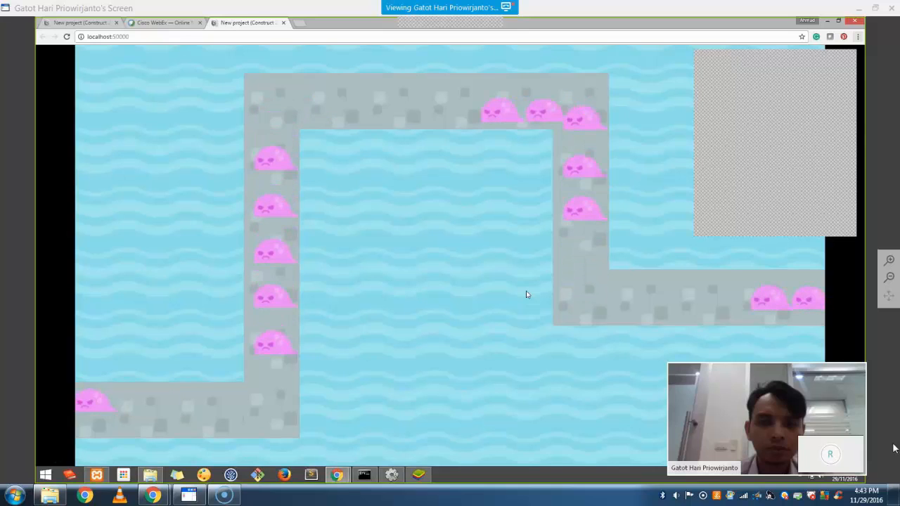
pyautogui.hotkey('alt', 'Tab')
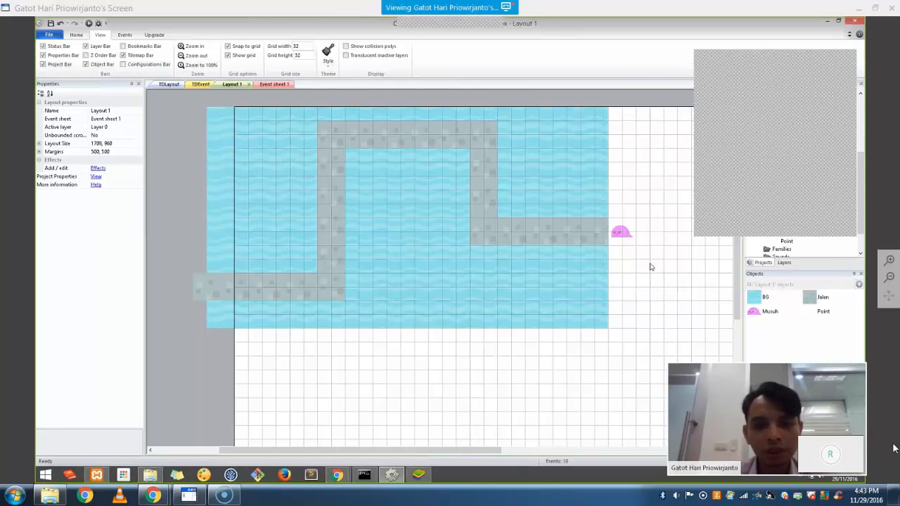
# Insert a new Sprite object at the left end of the path
pyautogui.rightClick(633, 277)
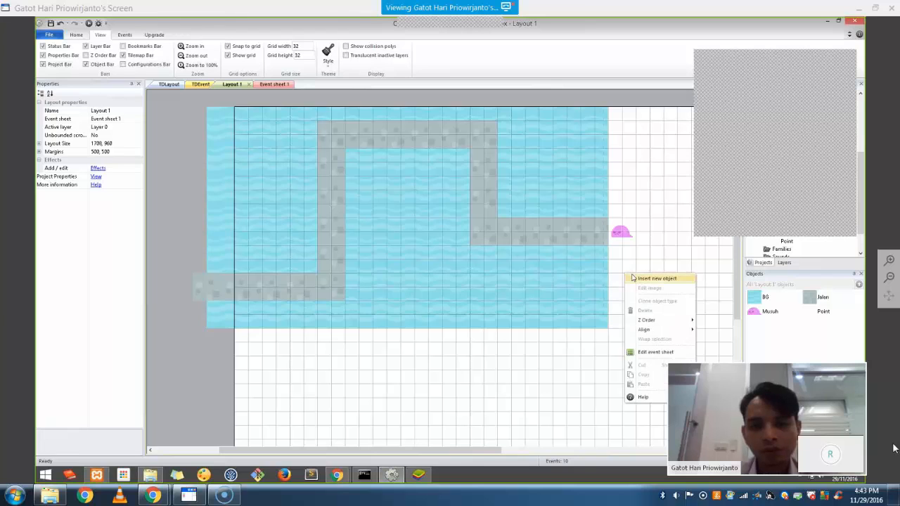
pyautogui.click(654, 278)
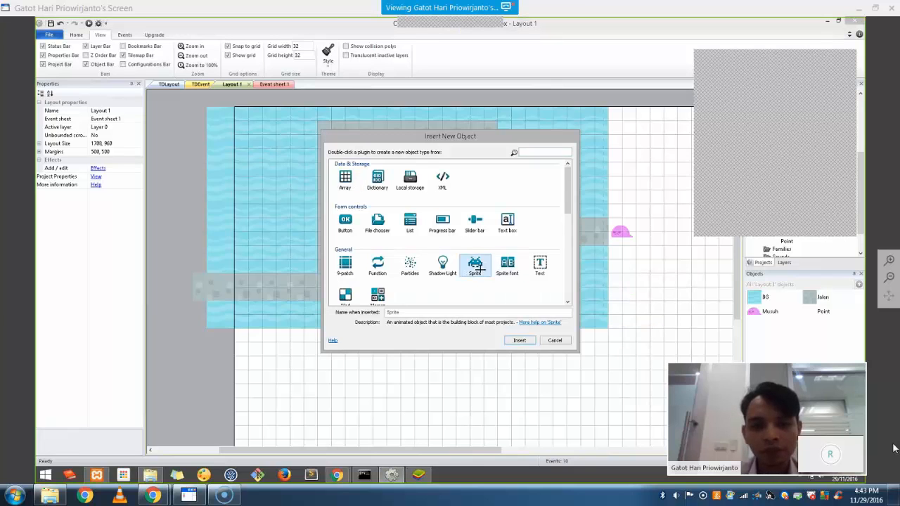
pyautogui.doubleClick(474, 261)
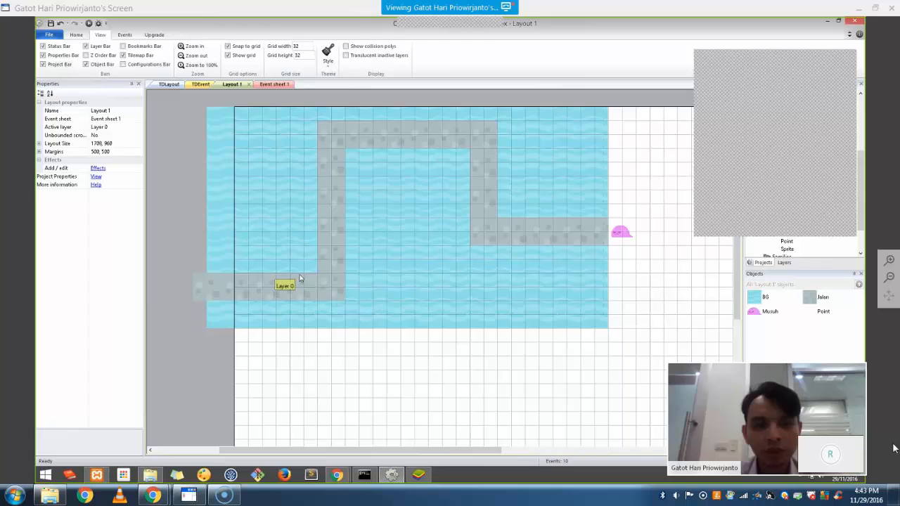
pyautogui.click(261, 272)
# Load grassBlock.png from the Platformer pack's Enemy sprites folder as the sprite image
pyautogui.click(358, 61)
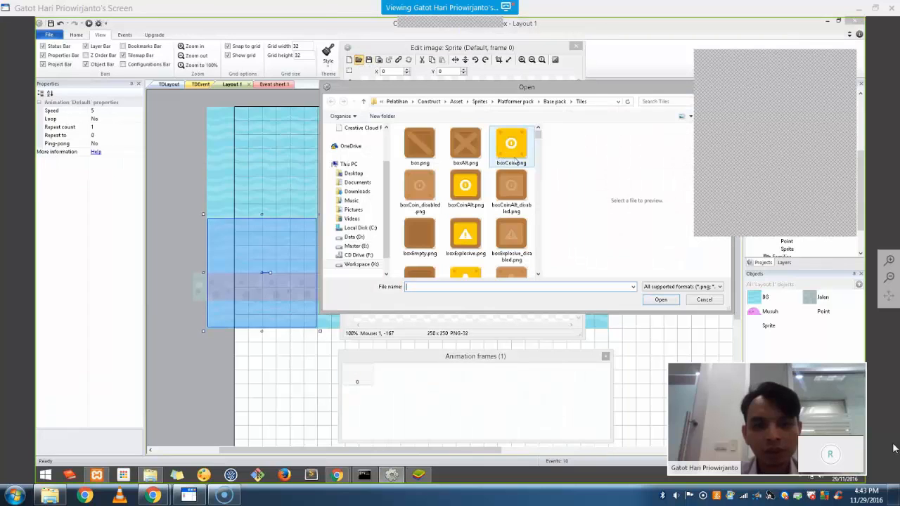
pyautogui.click(554, 101)
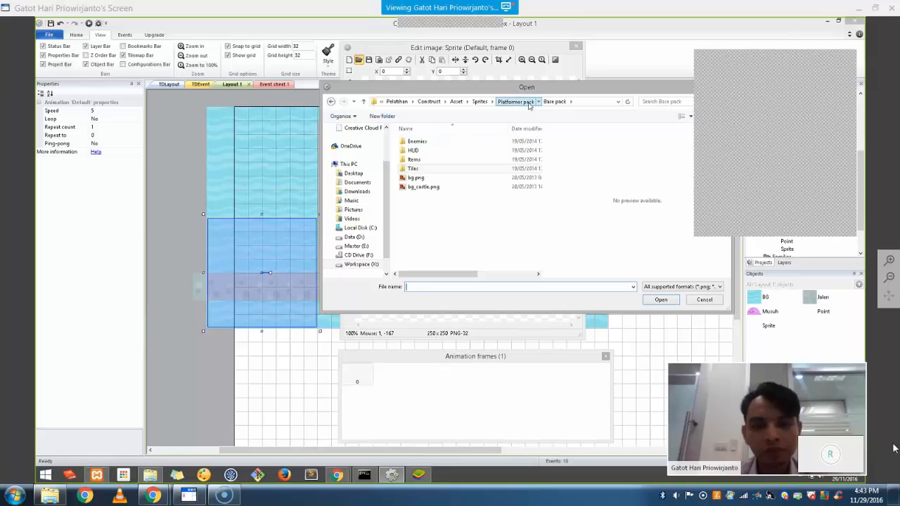
pyautogui.click(515, 102)
pyautogui.click(476, 159)
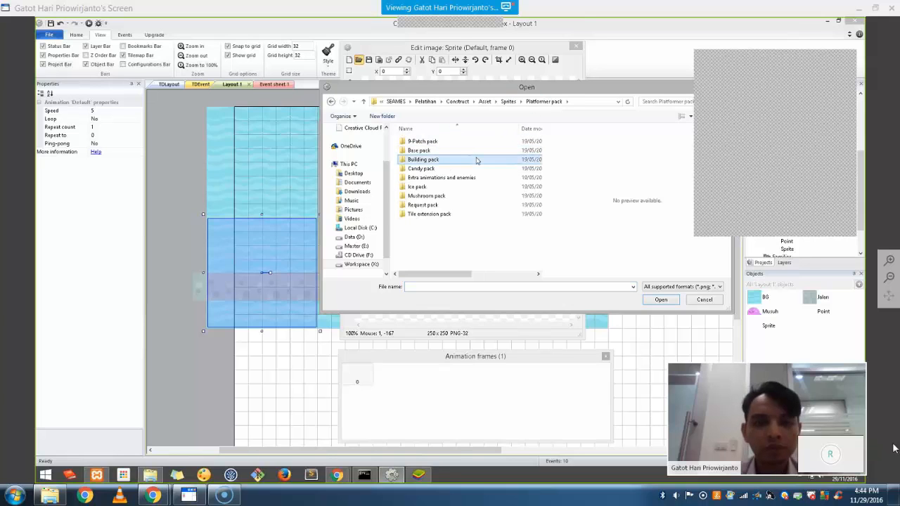
pyautogui.press('Down')
pyautogui.press('Down')
pyautogui.press('Return')
pyautogui.press('Down')
pyautogui.press('Up')
pyautogui.press('Return')
pyautogui.press('Down')
pyautogui.press('Down')
pyautogui.press('Down')
pyautogui.press('Down')
pyautogui.press('Down')
pyautogui.press('Down')
pyautogui.press('Down')
pyautogui.press('Down')
pyautogui.press('Down')
pyautogui.press('Down')
pyautogui.press('Down')
pyautogui.press('Down')
pyautogui.press('Down')
pyautogui.press('Down')
pyautogui.press('Down')
pyautogui.press('Down')
pyautogui.press('Down')
pyautogui.press('Up')
pyautogui.press('Up')
pyautogui.press('Up')
pyautogui.press('Up')
pyautogui.press('Up')
pyautogui.press('Up')
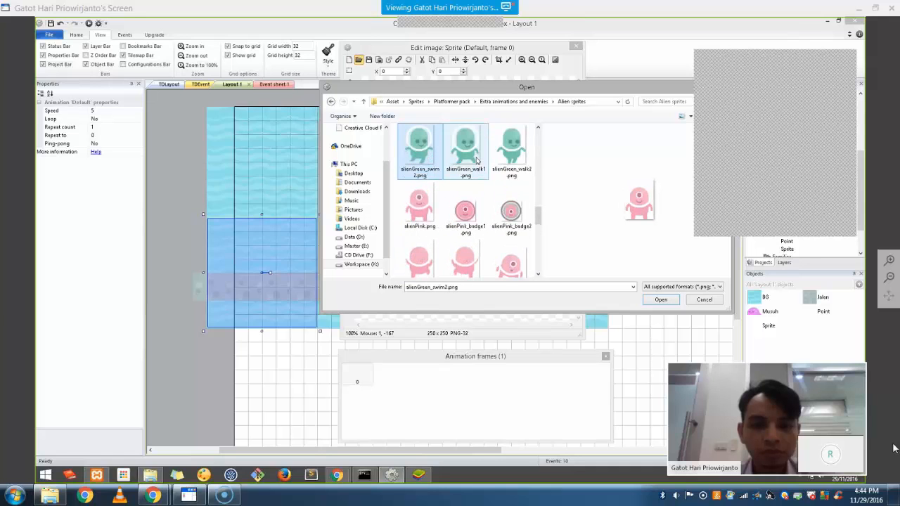
pyautogui.press('BackSpace')
pyautogui.press('Down')
pyautogui.press('Return')
pyautogui.press('Down')
pyautogui.press('Down')
pyautogui.press('Down')
pyautogui.press('Down')
pyautogui.press('Down')
pyautogui.press('Down')
pyautogui.press('Down')
pyautogui.press('Down')
pyautogui.press('Down')
pyautogui.press('Down')
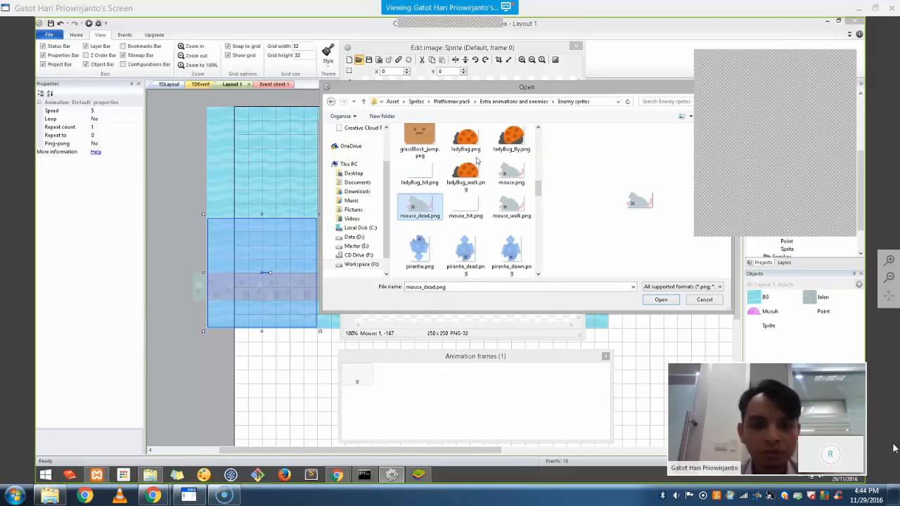
pyautogui.press('Up')
pyautogui.press('Up')
pyautogui.press('Up')
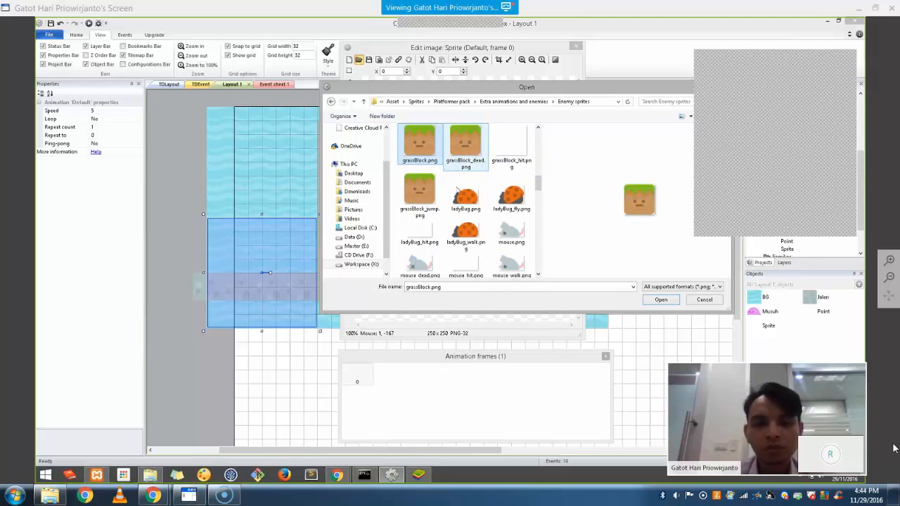
pyautogui.doubleClick(422, 152)
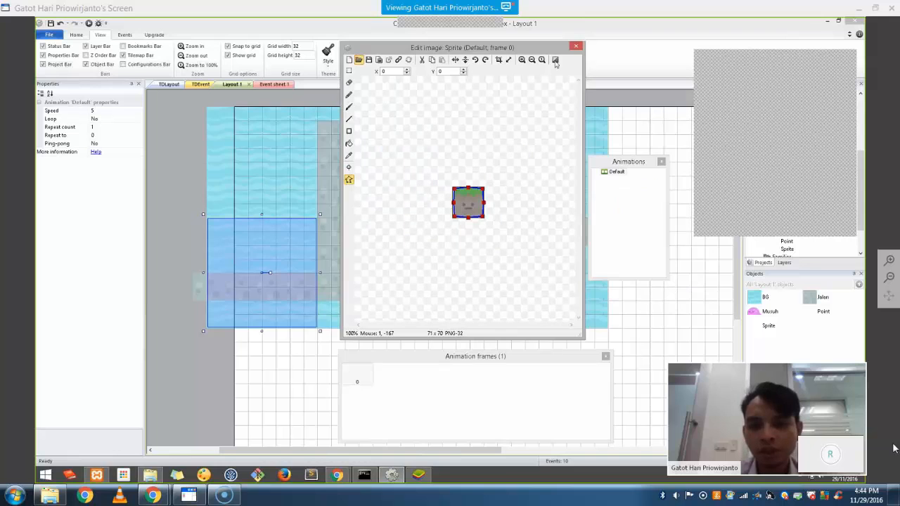
pyautogui.click(576, 46)
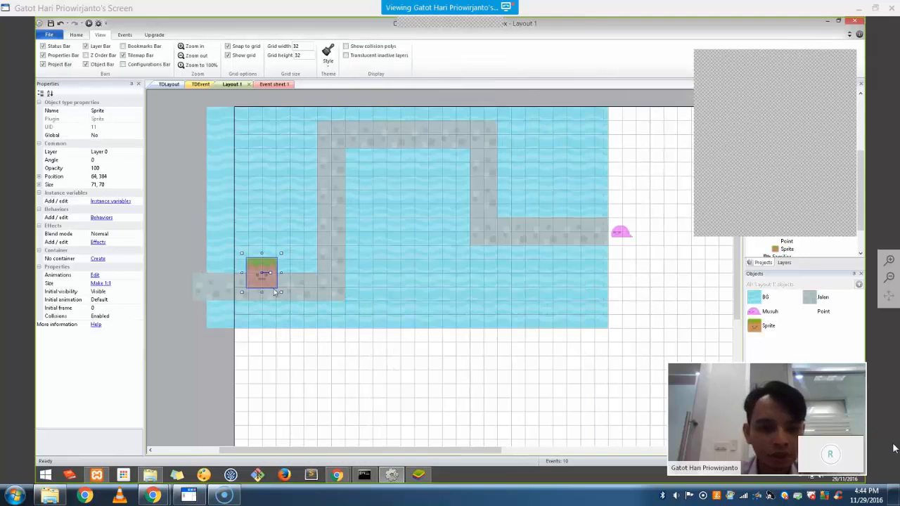
# Enlarge the grass sprite on the layout and rename the object Benteng
pyautogui.moveTo(296, 302); pyautogui.dragTo(277, 298)
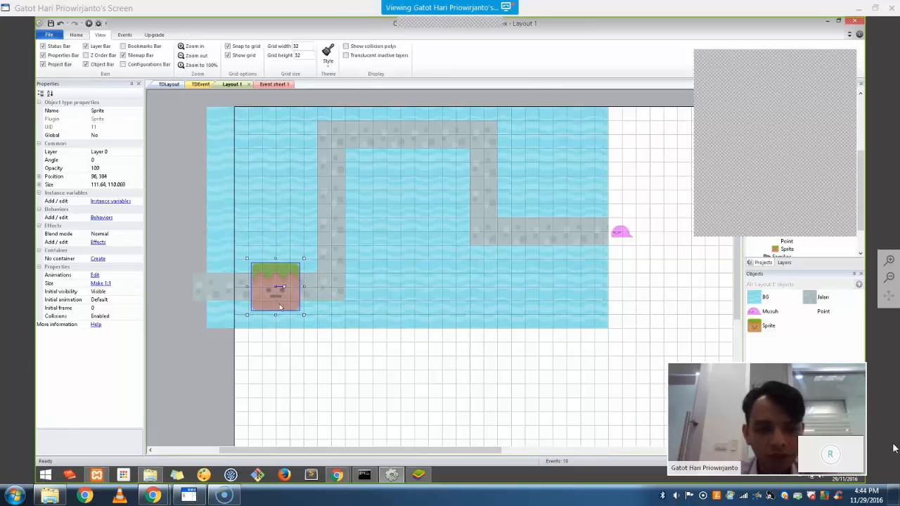
pyautogui.click(384, 361)
pyautogui.click(278, 288)
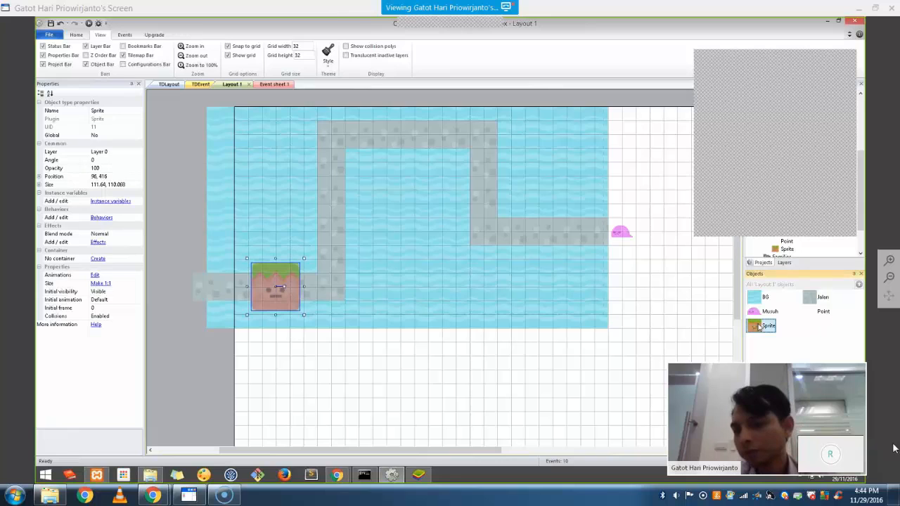
pyautogui.rightClick(759, 325)
pyautogui.click(789, 385)
pyautogui.write('Benten')
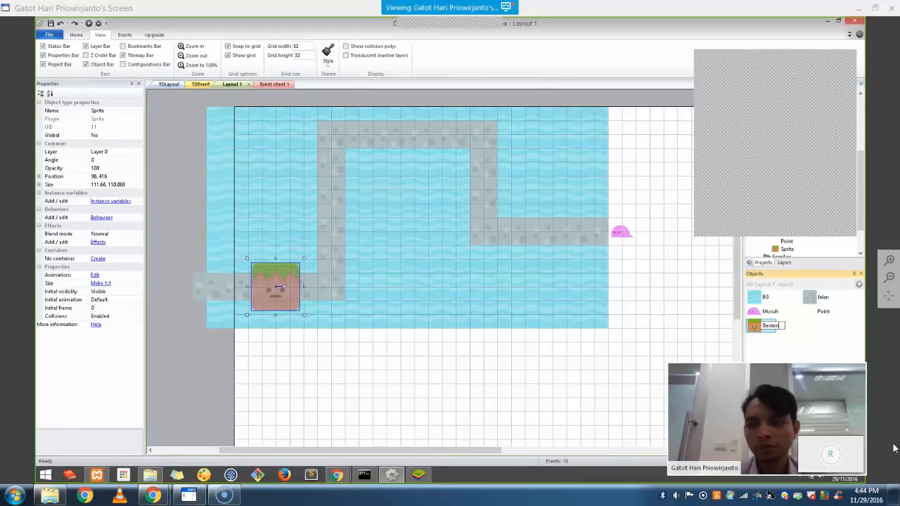
pyautogui.write('g')
pyautogui.press('Return')
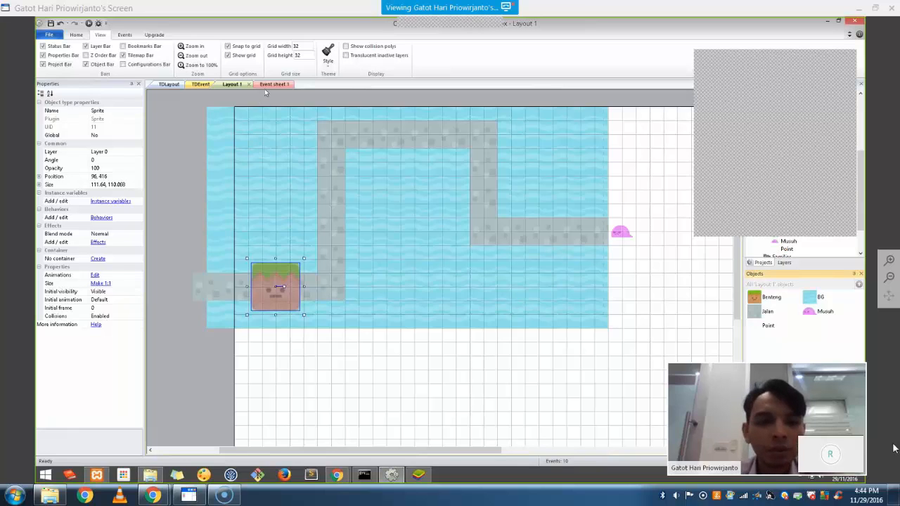
# Add event 10: Musuh On collision with another object, Benteng
pyautogui.click(273, 83)
pyautogui.click(180, 299)
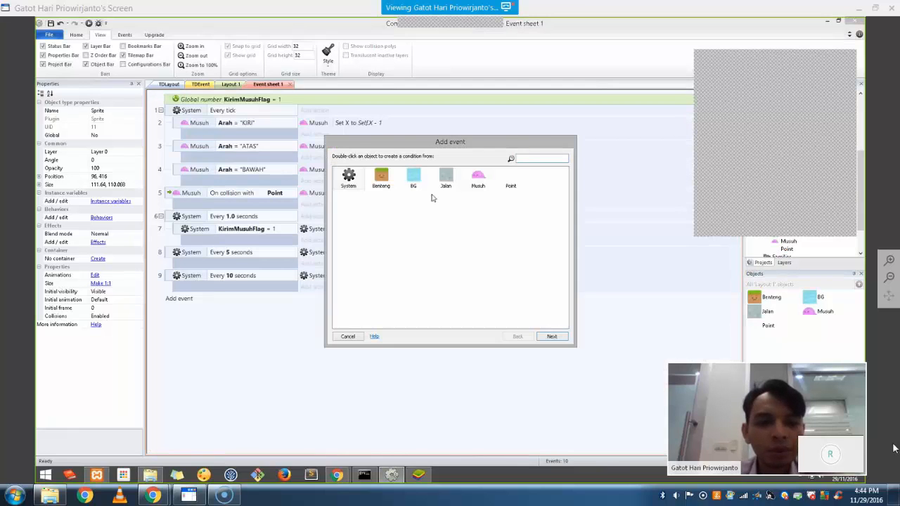
pyautogui.doubleClick(475, 181)
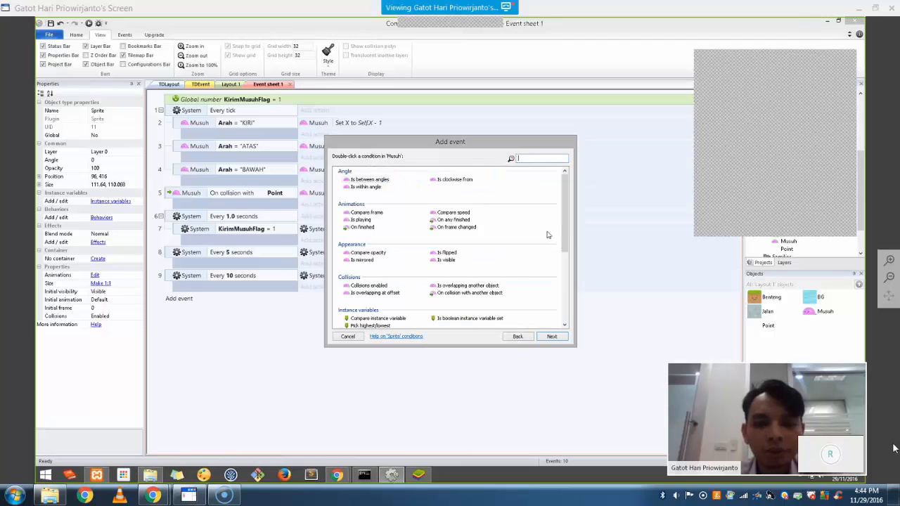
pyautogui.scroll(-5, 565, 232)
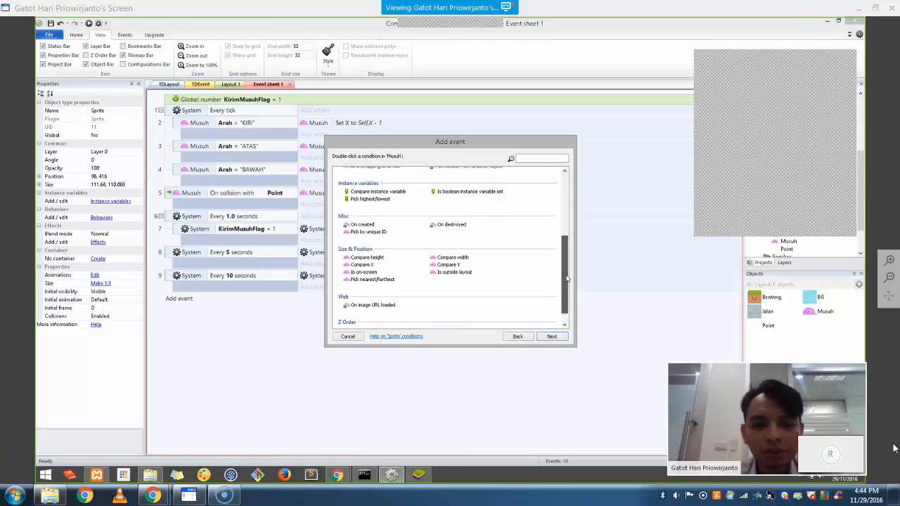
pyautogui.write('coll')
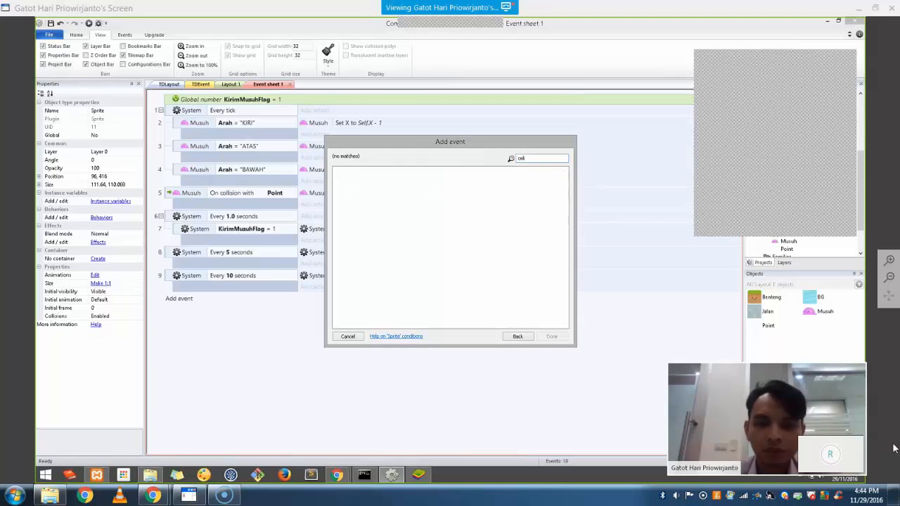
pyautogui.press('BackSpace')
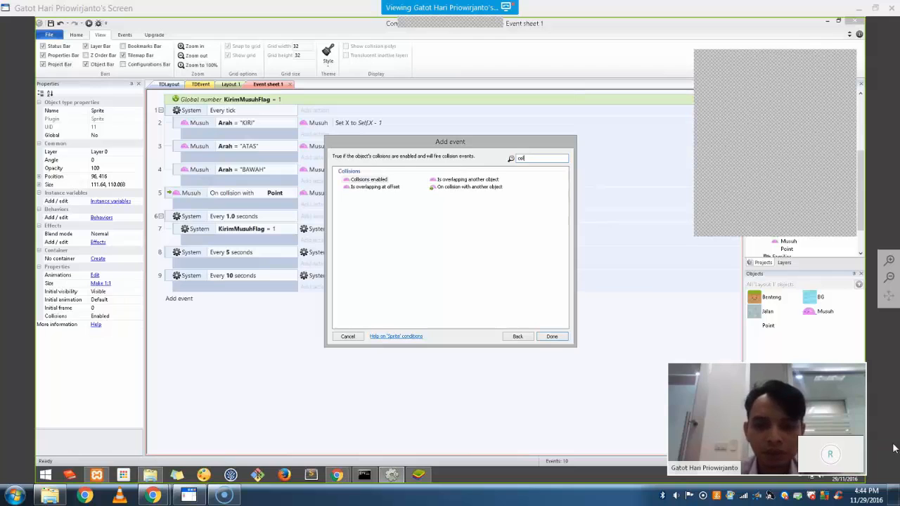
pyautogui.doubleClick(455, 187)
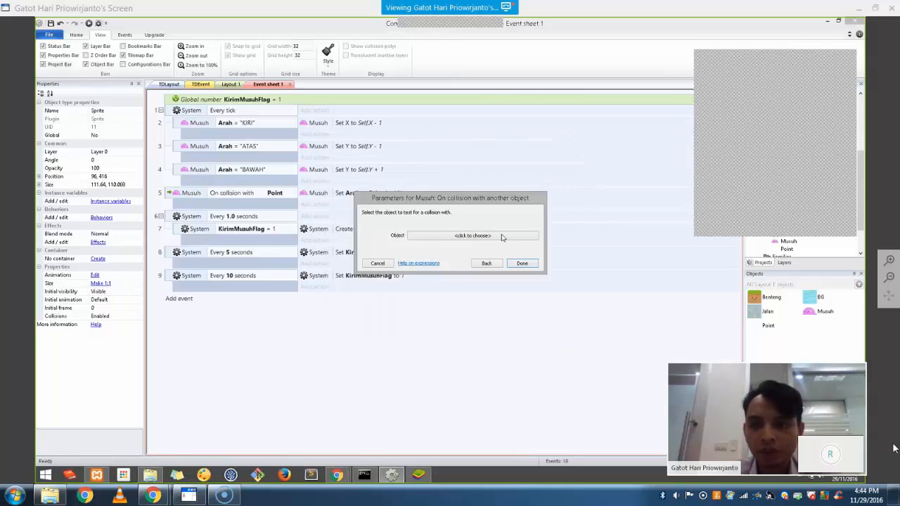
pyautogui.click(467, 236)
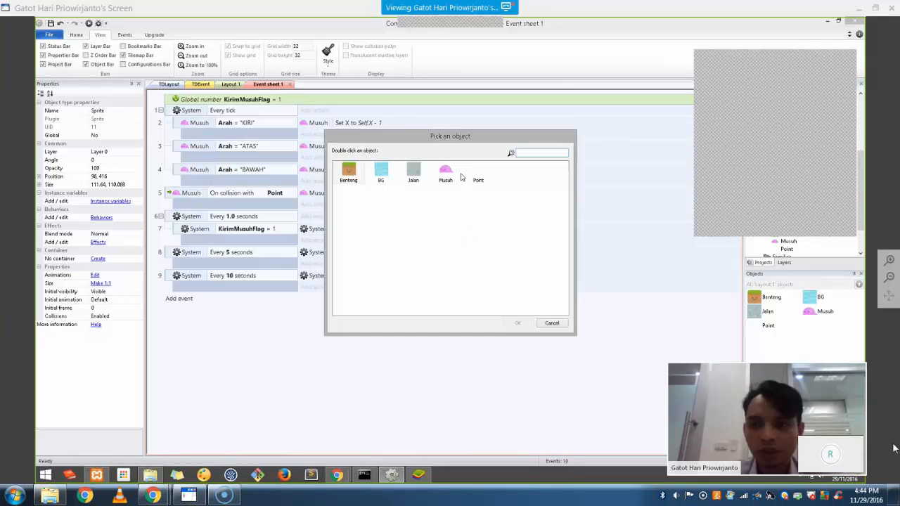
pyautogui.doubleClick(349, 172)
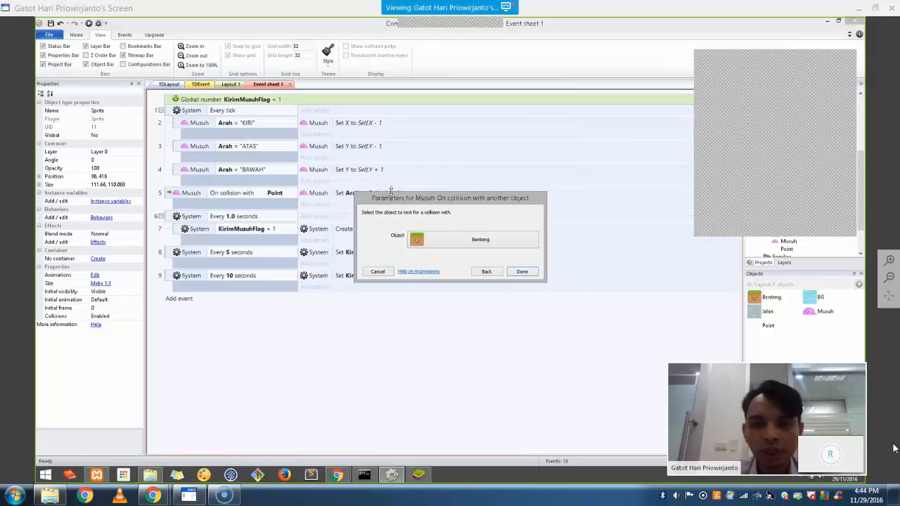
pyautogui.click(522, 271)
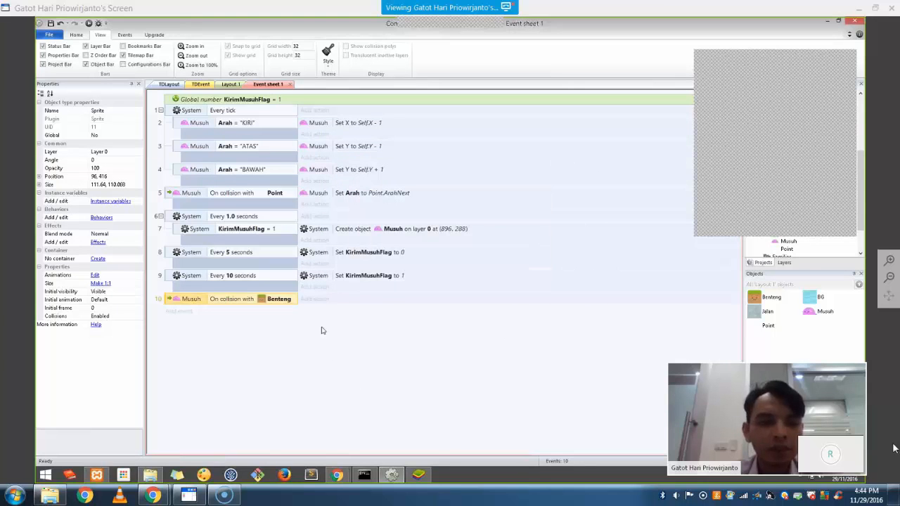
# Give event 10 the Musuh Destroy action
pyautogui.click(315, 298)
pyautogui.doubleClick(478, 178)
pyautogui.scroll(-1, 527, 196)
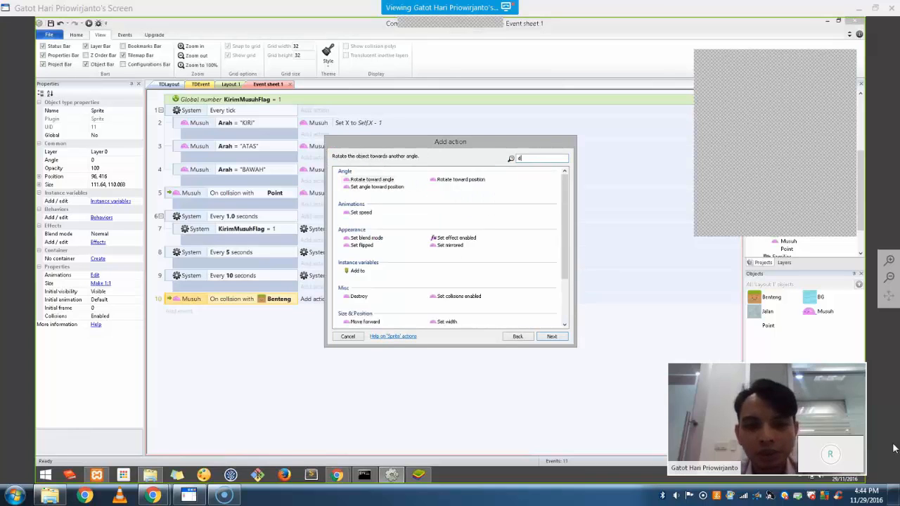
pyautogui.write('des')
pyautogui.press('Return')
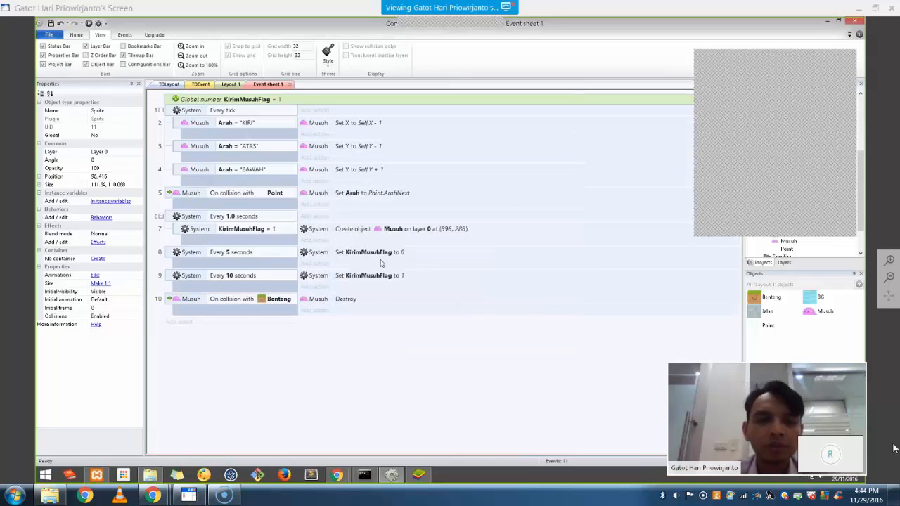
# Add a global number variable Nyawa with initial value 100
pyautogui.rightClick(259, 367)
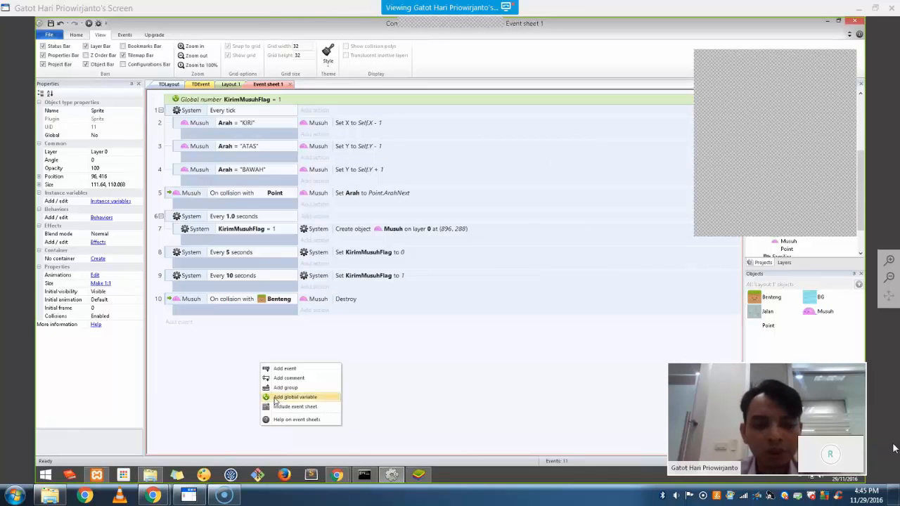
pyautogui.click(276, 398)
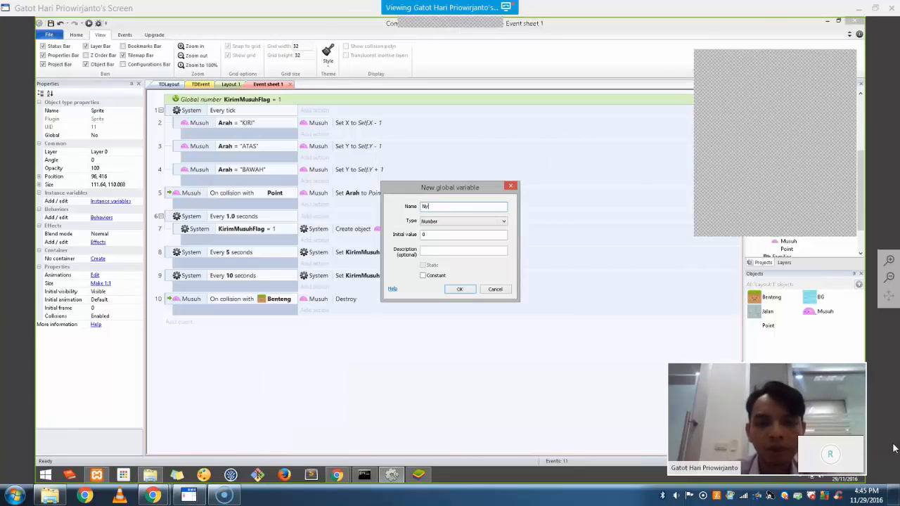
pyautogui.click(431, 234)
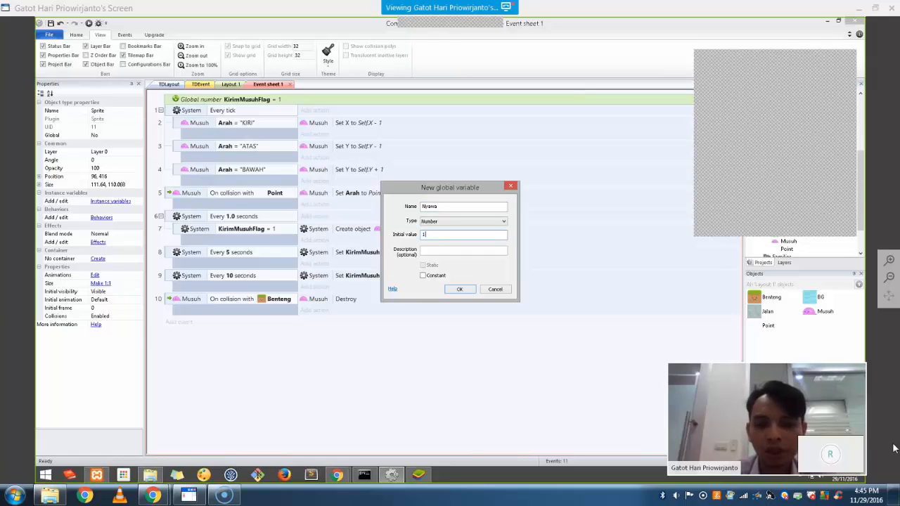
pyautogui.write('100')
pyautogui.click(459, 290)
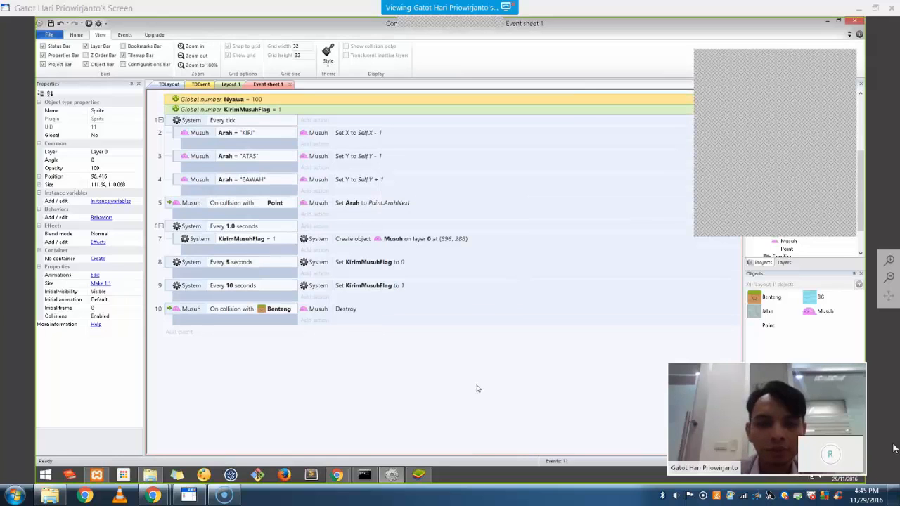
# Add a global number variable Koin with initial value 50
pyautogui.rightClick(267, 359)
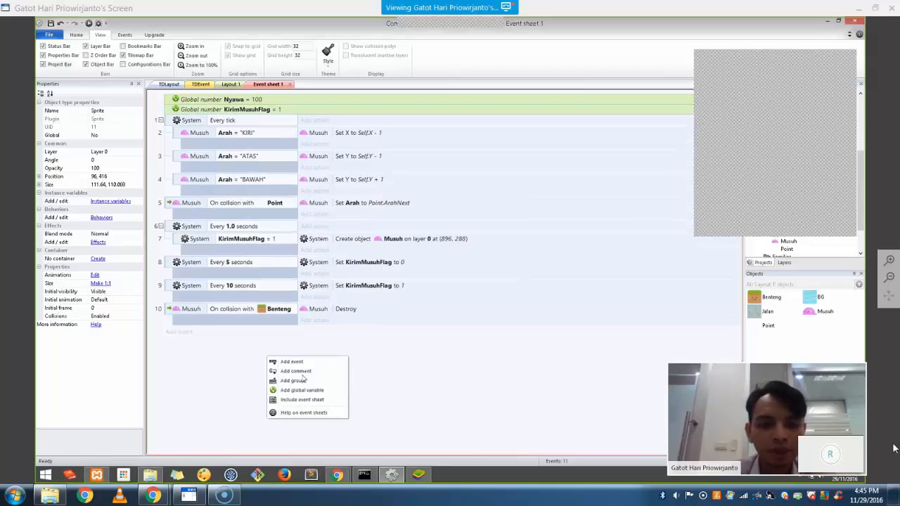
pyautogui.click(299, 390)
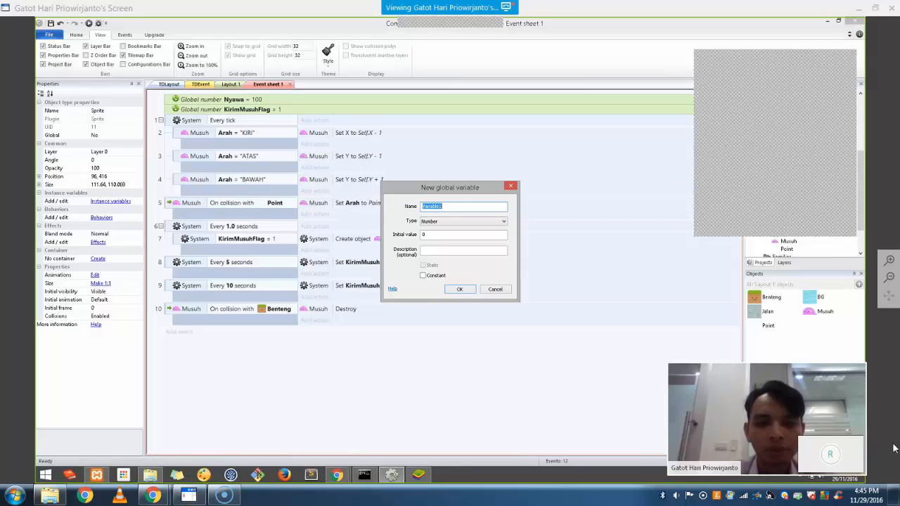
pyautogui.write('Kon')
pyautogui.click(459, 287)
pyautogui.moveTo(430, 235); pyautogui.dragTo(380, 235)
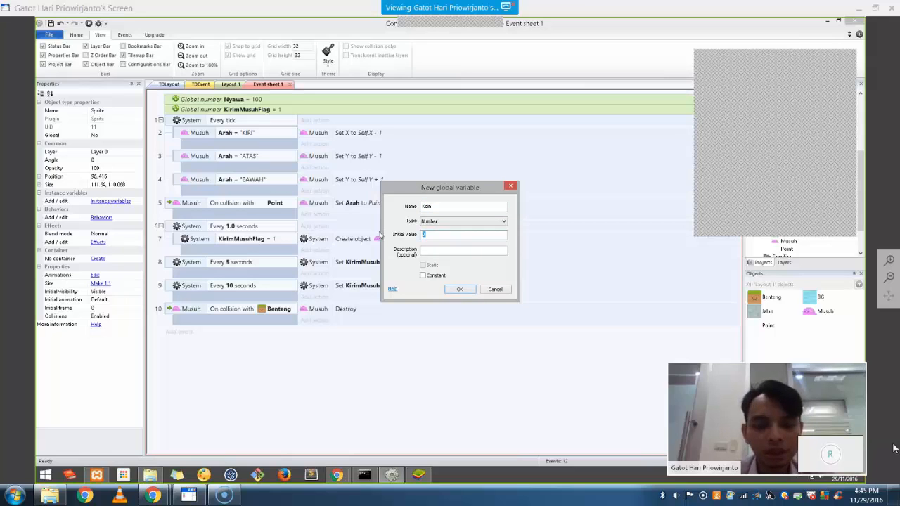
pyautogui.write('50')
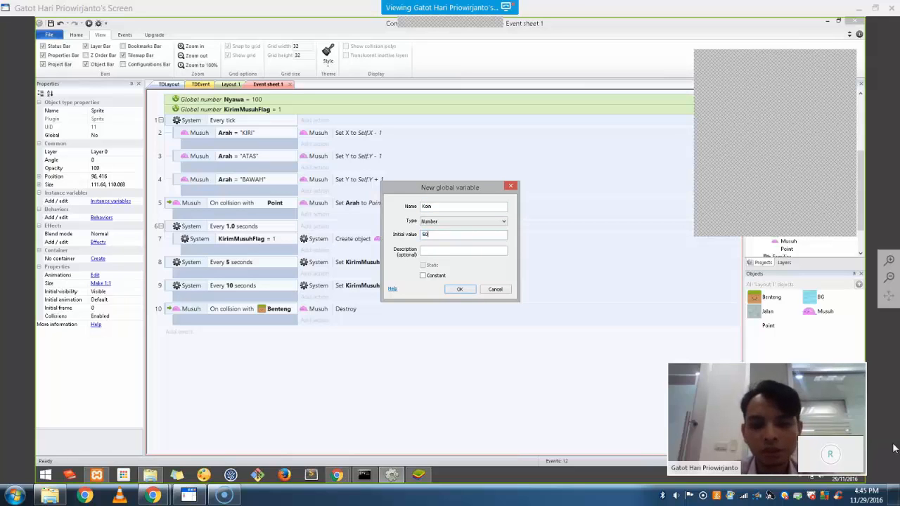
pyautogui.click(459, 290)
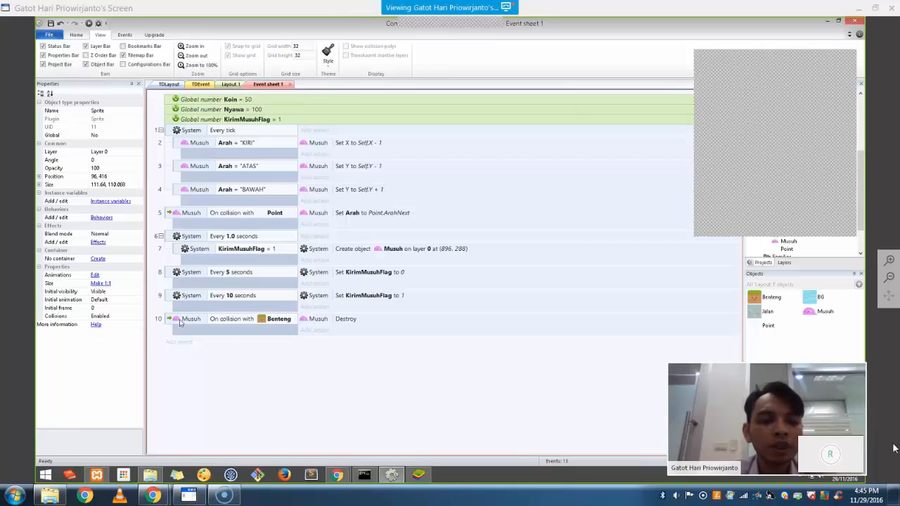
pyautogui.click(316, 330)
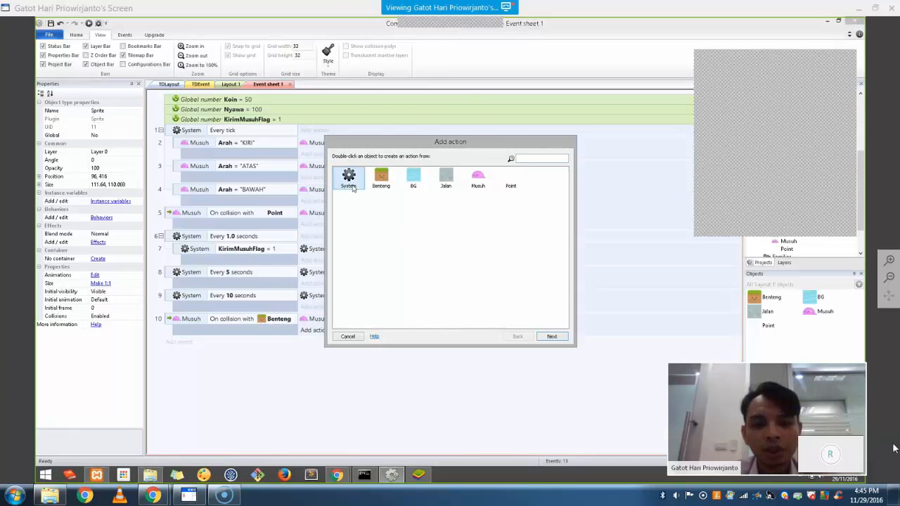
pyautogui.doubleClick(353, 188)
pyautogui.doubleClick(442, 268)
pyautogui.click(453, 237)
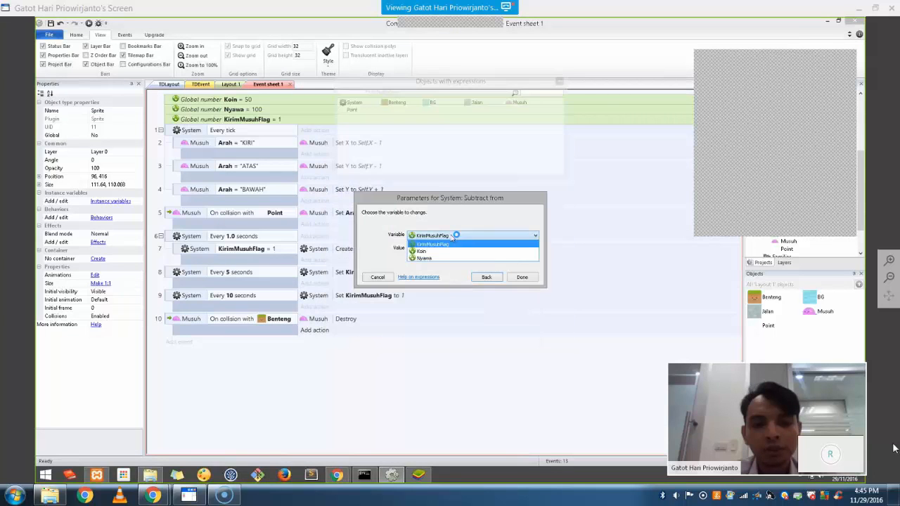
pyautogui.click(448, 256)
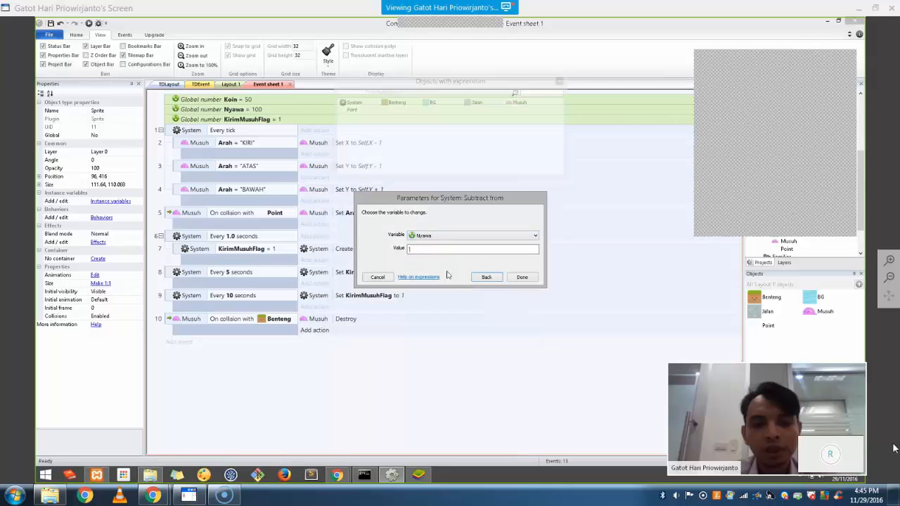
pyautogui.click(416, 250)
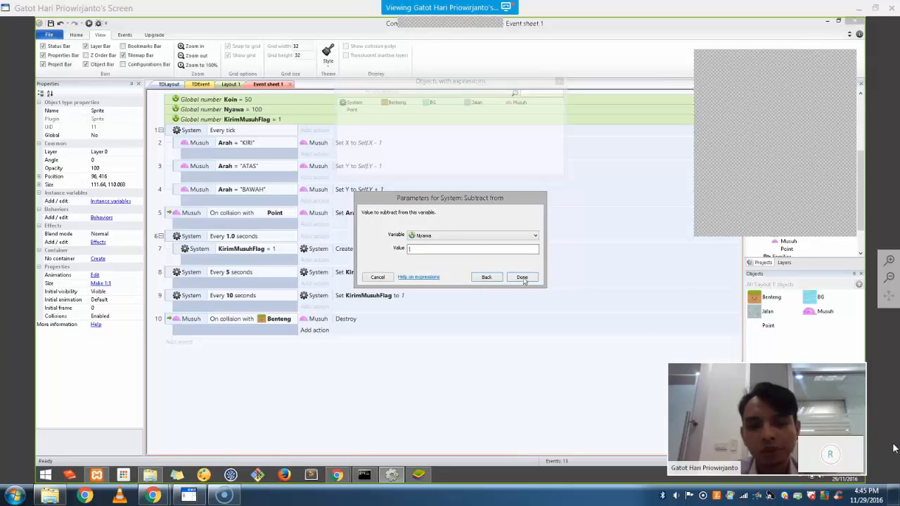
pyautogui.click(522, 278)
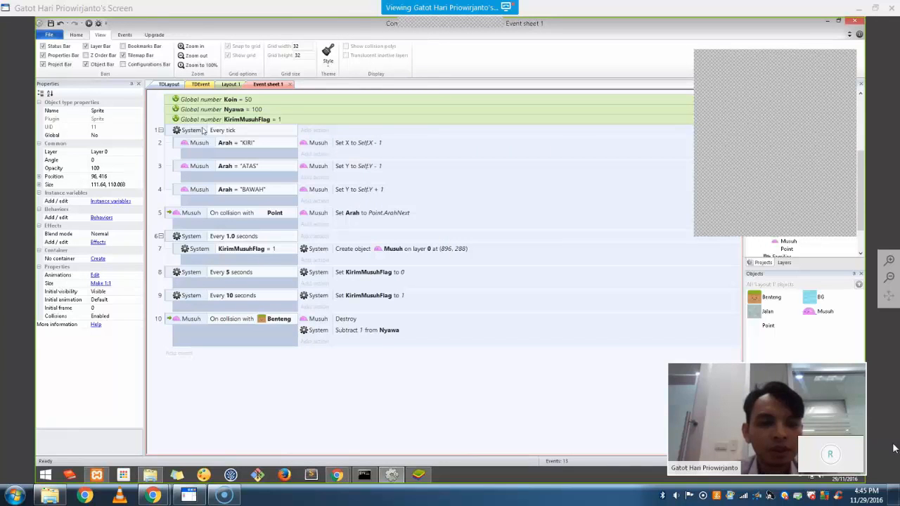
pyautogui.click(316, 131)
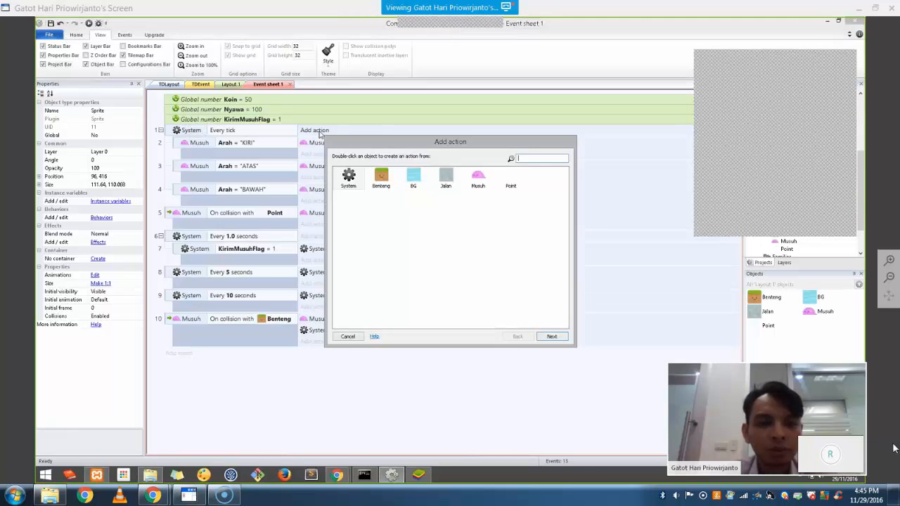
pyautogui.click(348, 337)
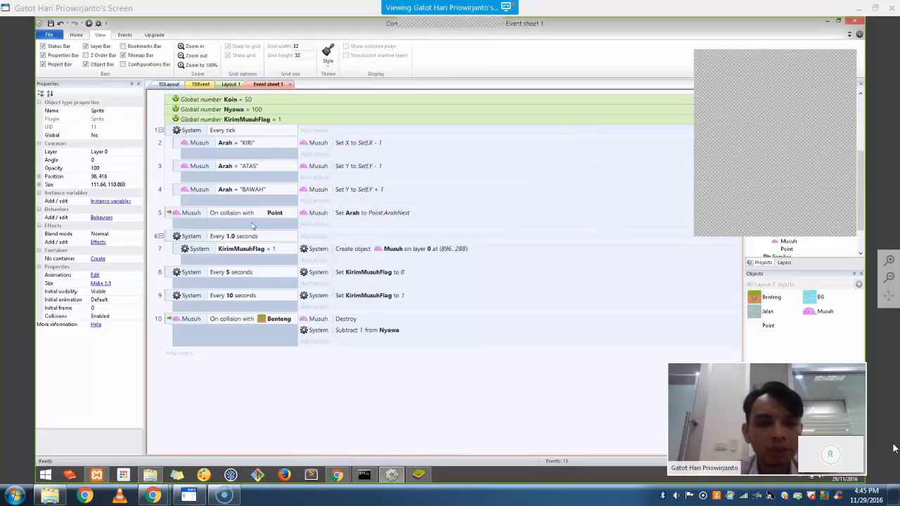
pyautogui.click(225, 85)
# Insert a narrow Text object at the layout's top-left and rename it Text_Nyawa
pyautogui.rightClick(342, 360)
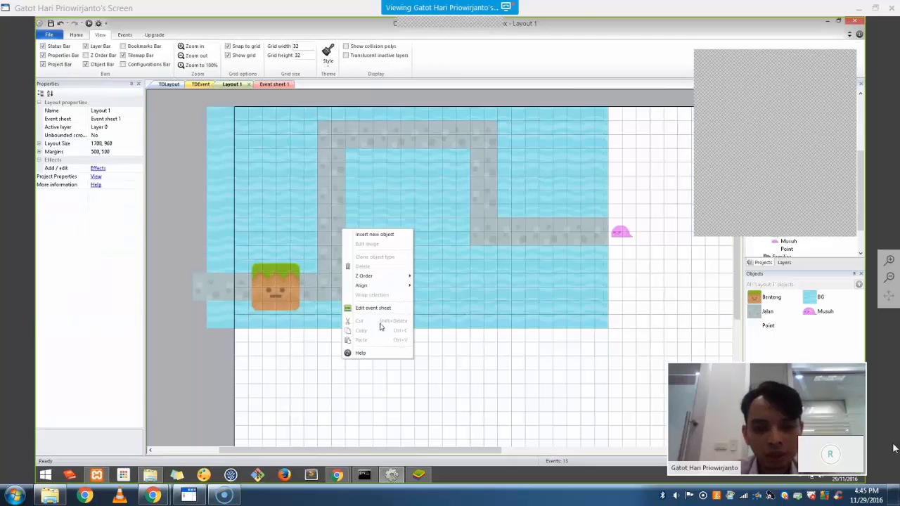
pyautogui.click(375, 235)
pyautogui.click(539, 272)
pyautogui.doubleClick(540, 276)
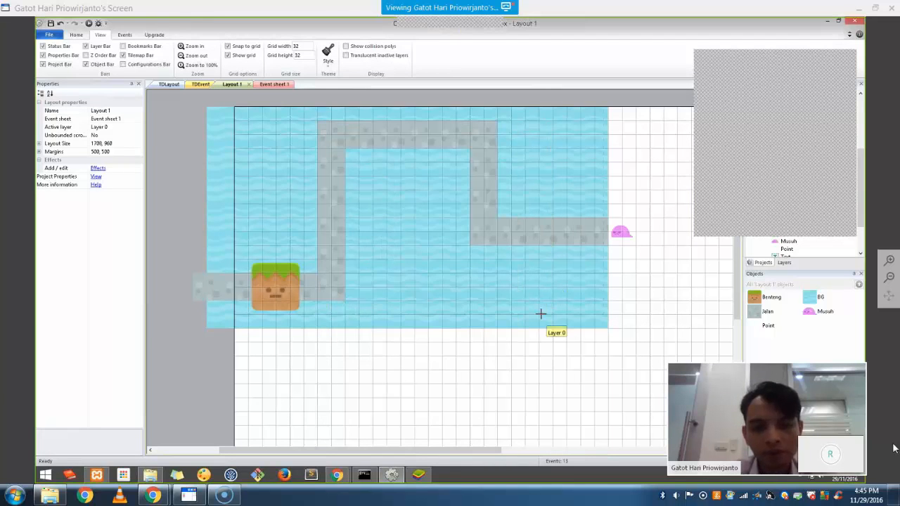
pyautogui.click(263, 121)
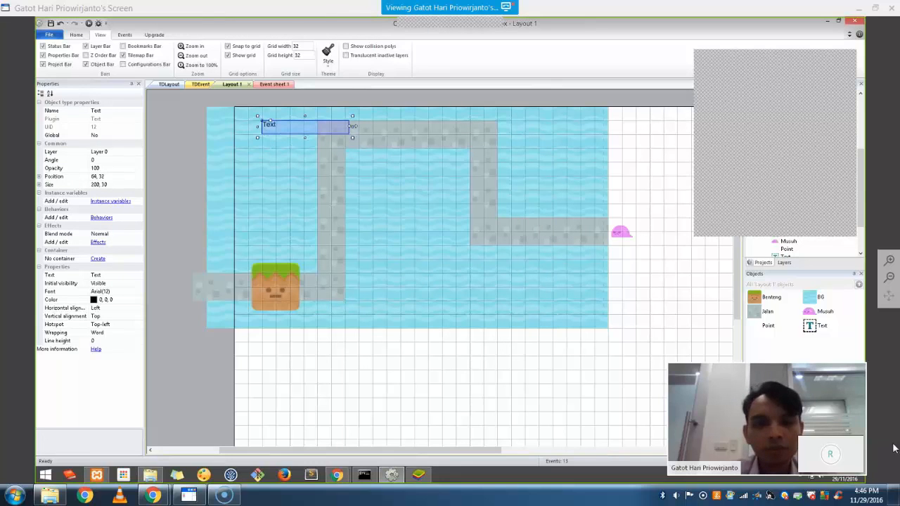
pyautogui.moveTo(354, 126); pyautogui.dragTo(295, 127)
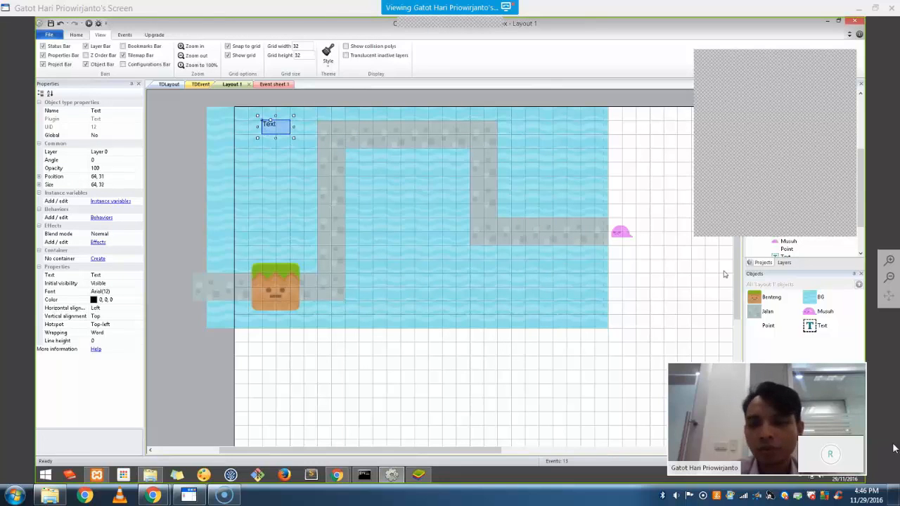
pyautogui.rightClick(811, 326)
pyautogui.click(825, 345)
pyautogui.click(833, 326)
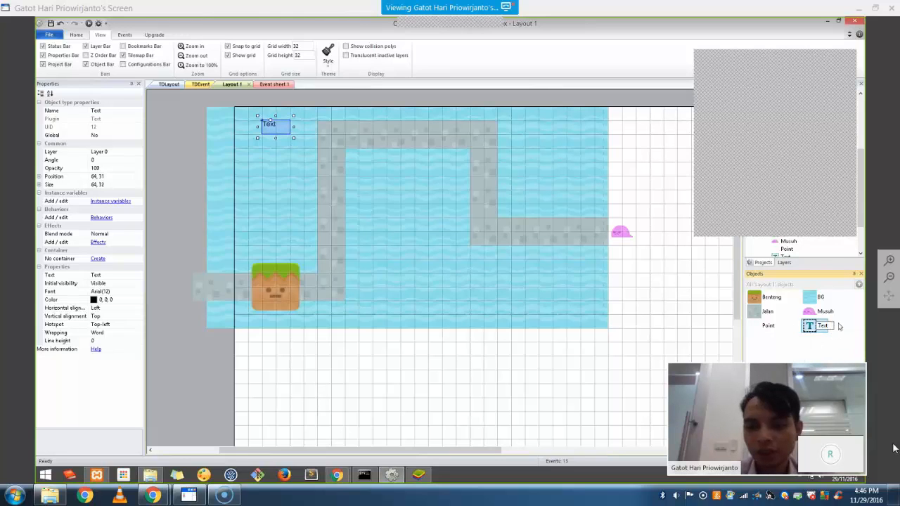
pyautogui.write('_Nyawa')
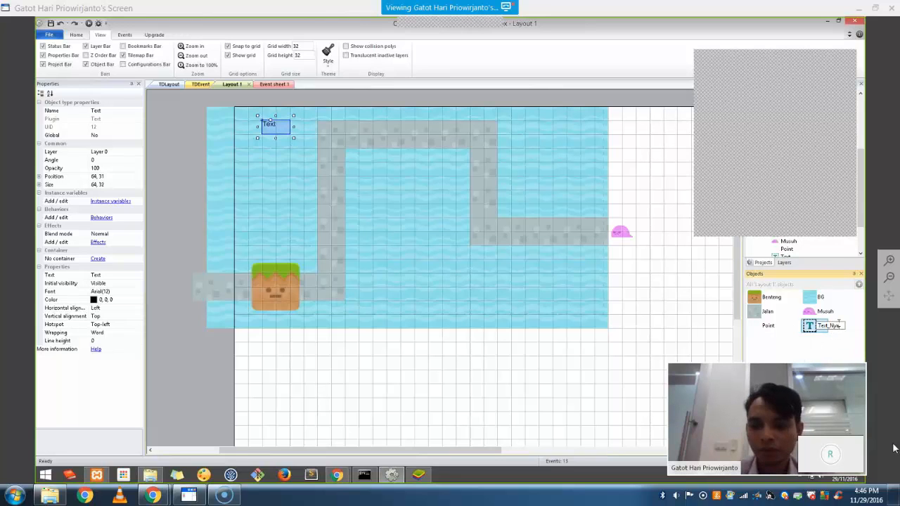
pyautogui.press('Return')
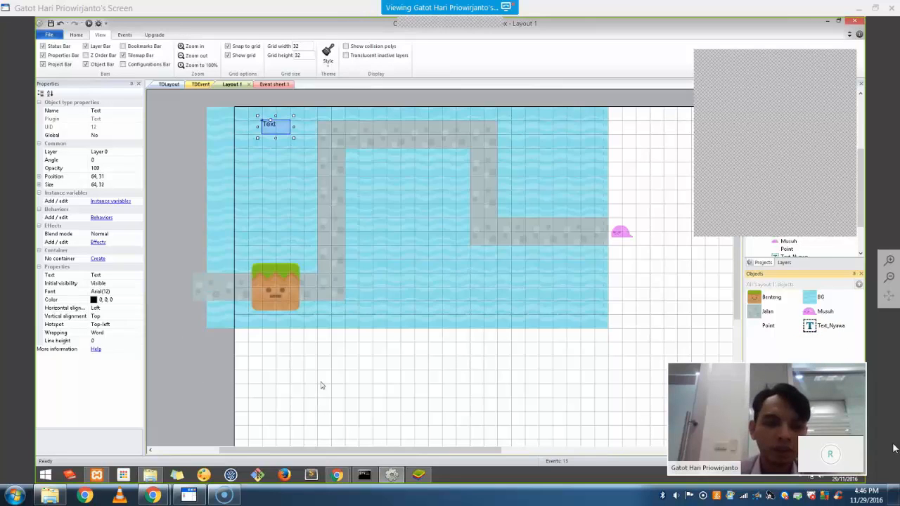
# Add a second narrow Text object below it, named Text_Koin
pyautogui.rightClick(322, 253)
pyautogui.click(342, 258)
pyautogui.click(541, 266)
pyautogui.doubleClick(544, 267)
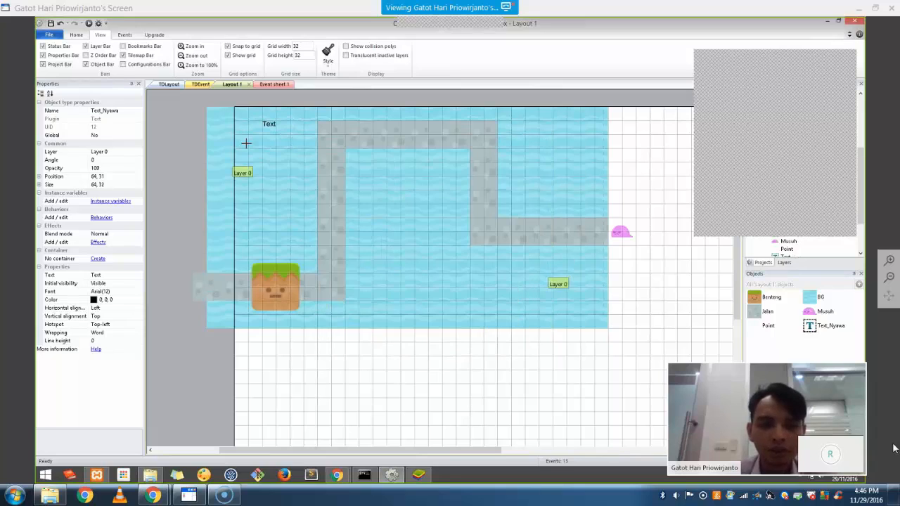
pyautogui.click(257, 145)
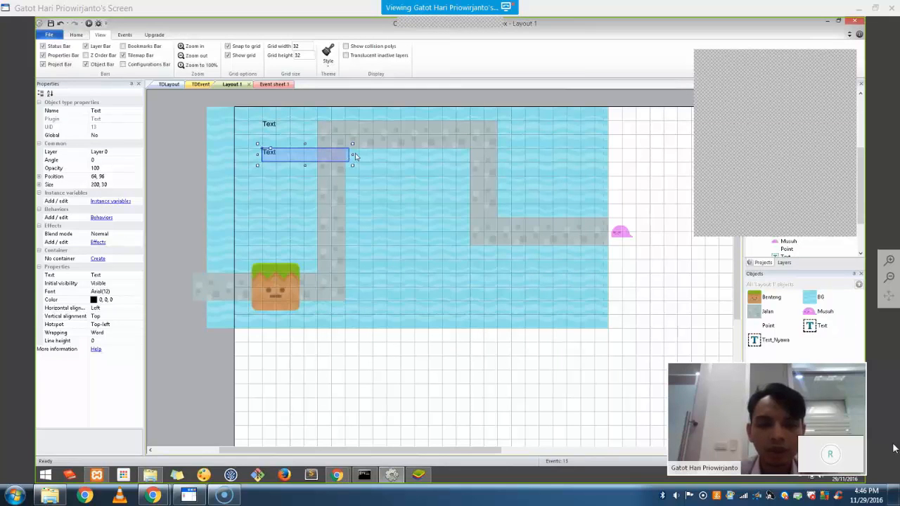
pyautogui.moveTo(328, 155); pyautogui.dragTo(294, 154)
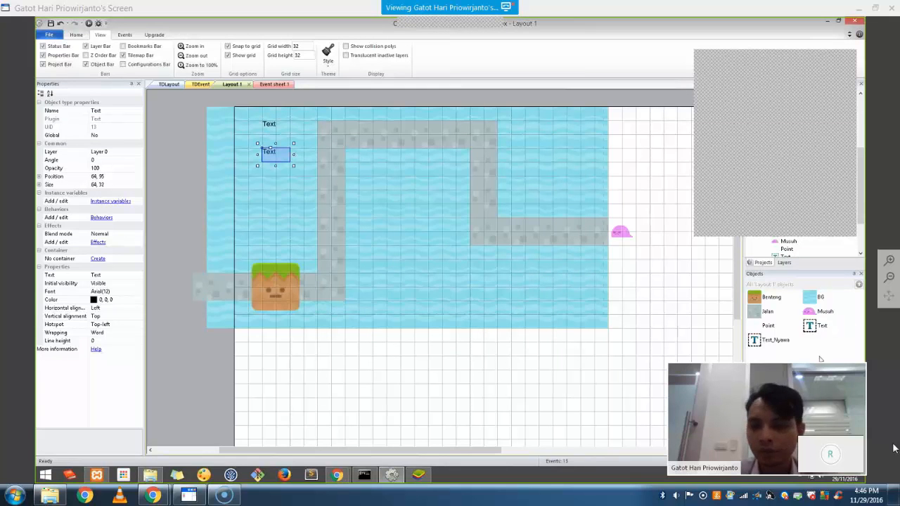
pyautogui.rightClick(810, 326)
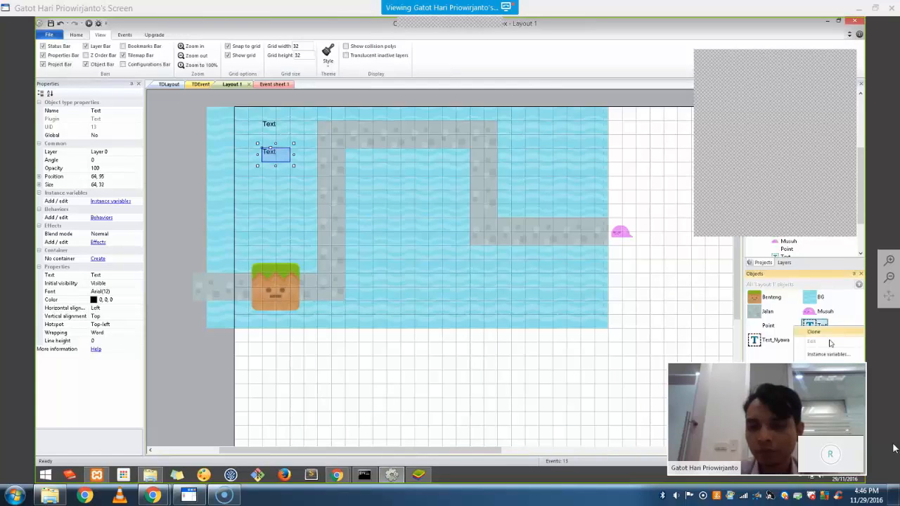
pyautogui.click(826, 341)
pyautogui.write('Text_L')
pyautogui.write('oin')
pyautogui.press('Return')
pyautogui.rightClick(275, 380)
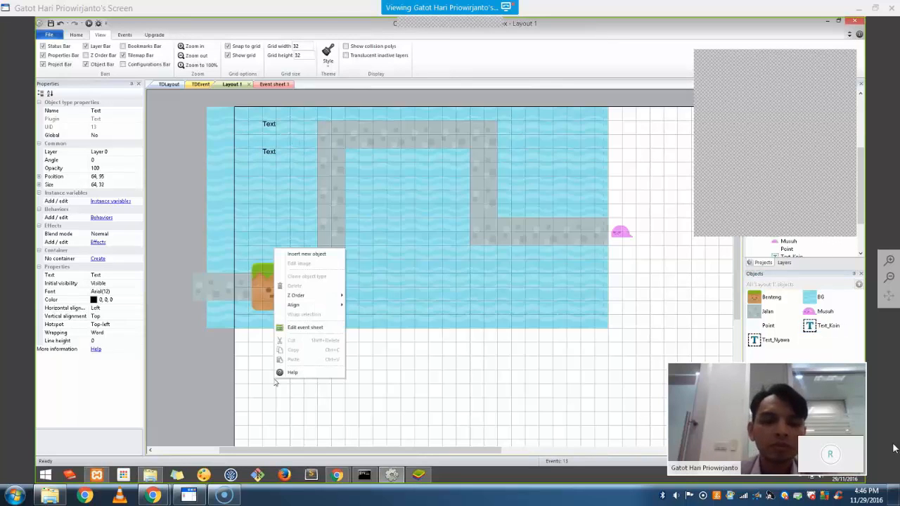
pyautogui.click(303, 254)
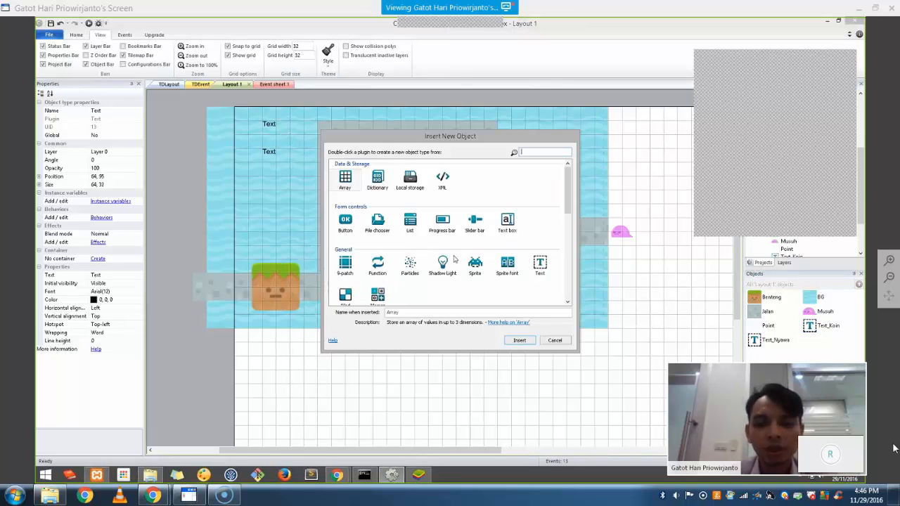
# Insert a Sprite at the top-left and load the full heart icon from the HUD folder
pyautogui.doubleClick(500, 264)
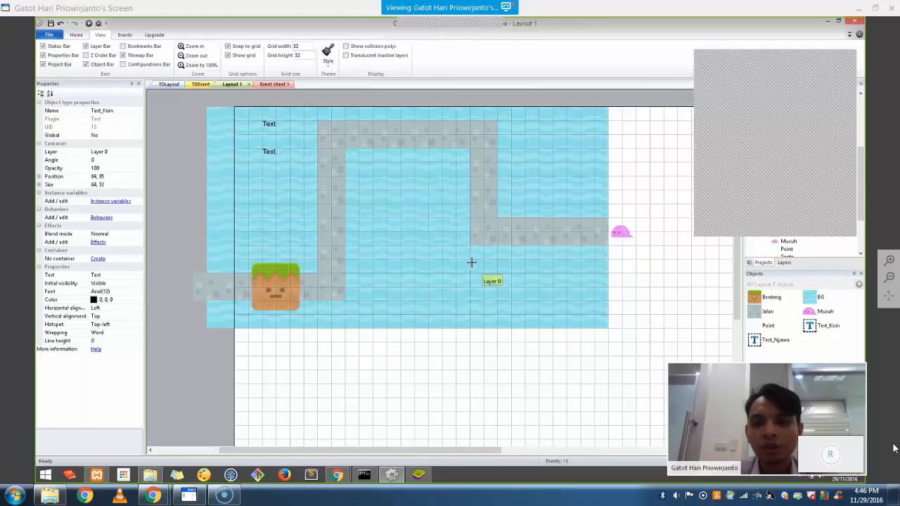
pyautogui.click(246, 124)
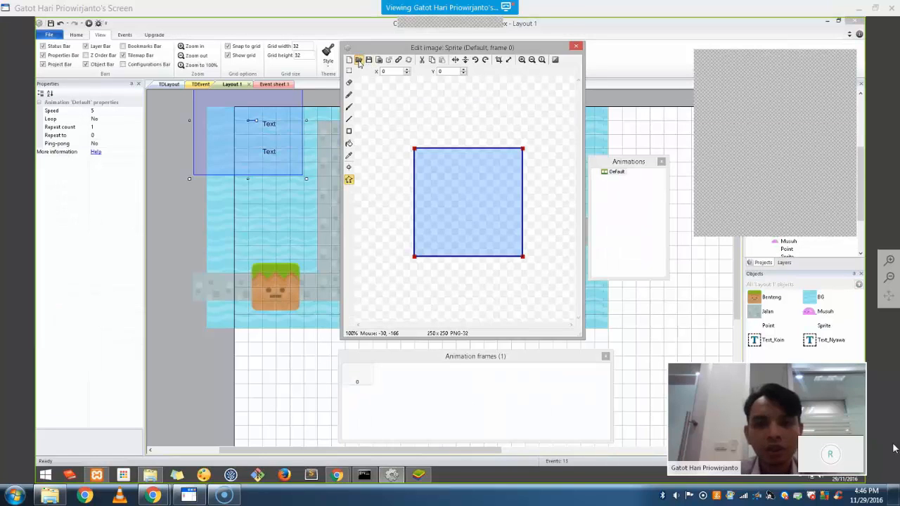
pyautogui.click(359, 60)
pyautogui.click(495, 103)
pyautogui.click(495, 104)
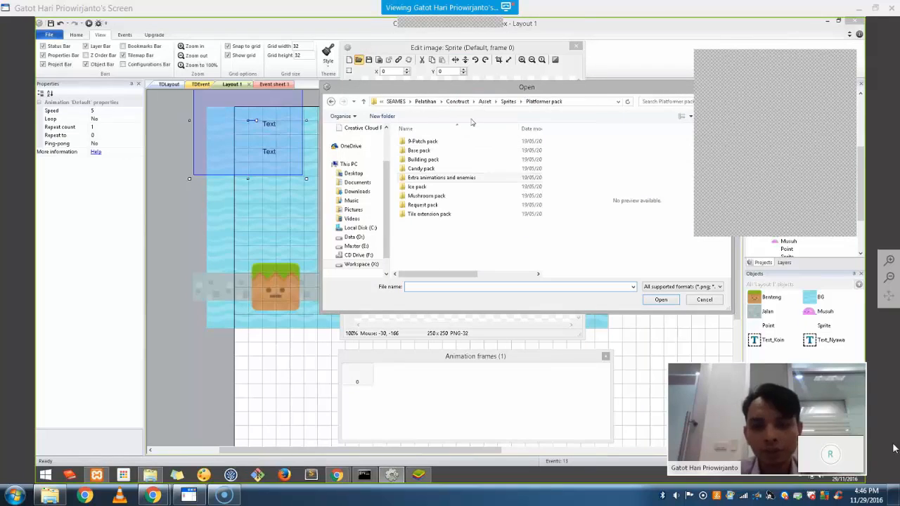
pyautogui.doubleClick(454, 151)
pyautogui.doubleClick(446, 161)
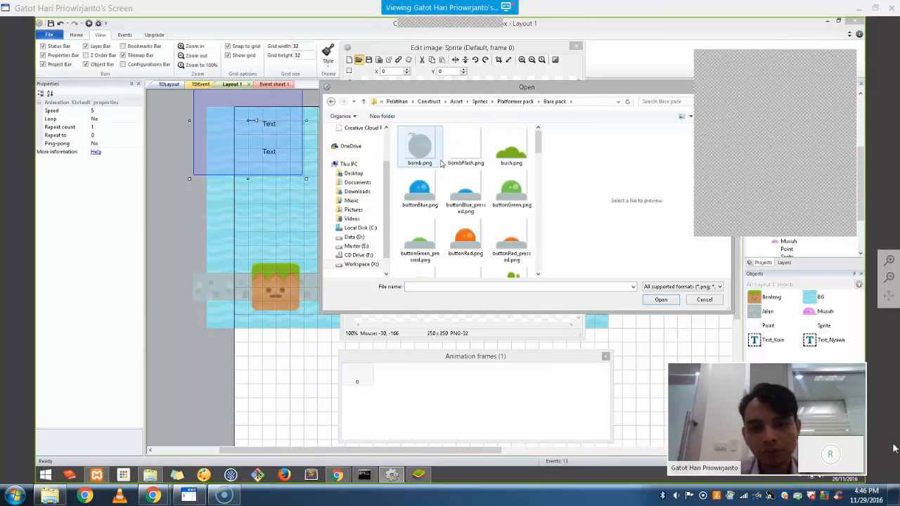
pyautogui.click(474, 176)
pyautogui.scroll(-8, 474, 176)
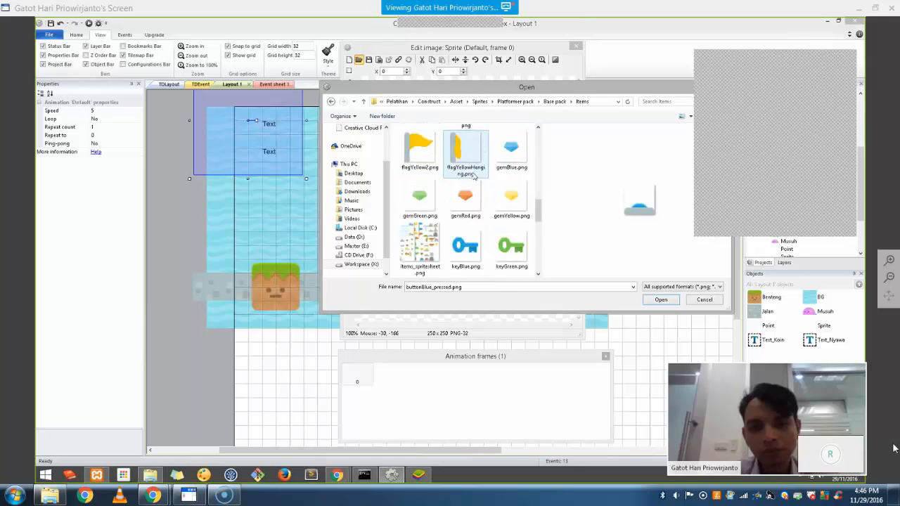
pyautogui.scroll(-3, 474, 176)
pyautogui.scroll(6, 474, 177)
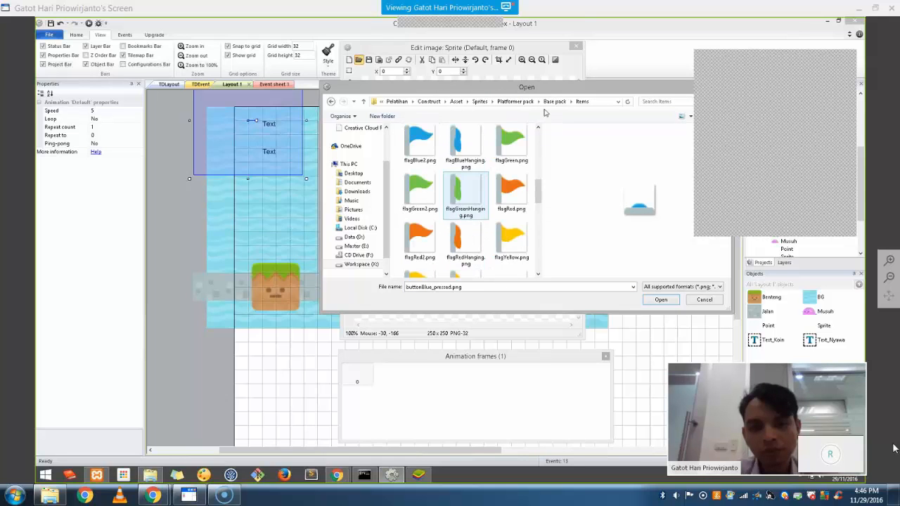
pyautogui.click(555, 102)
pyautogui.doubleClick(455, 149)
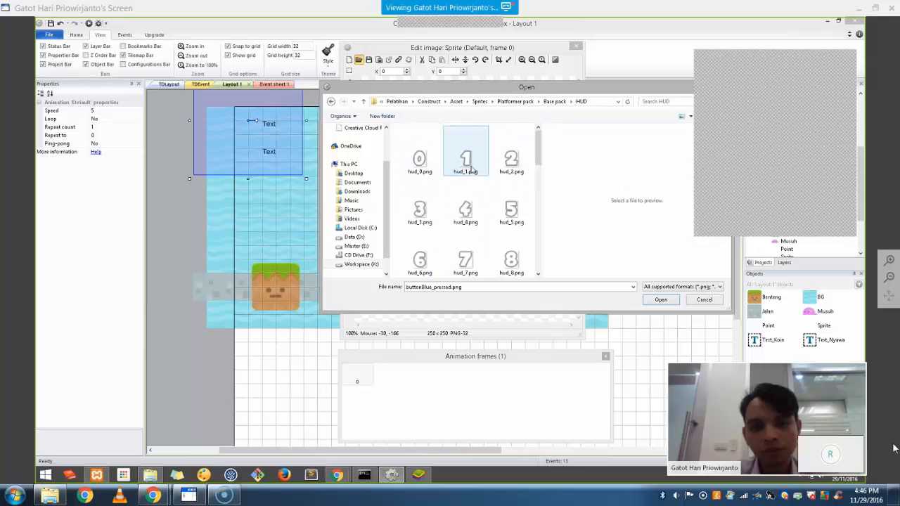
pyautogui.scroll(-5, 469, 173)
pyautogui.scroll(3, 480, 206)
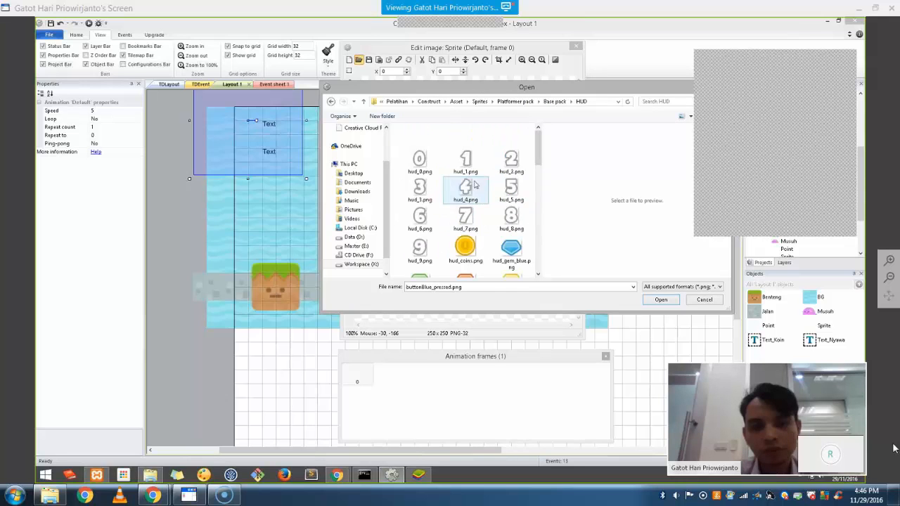
pyautogui.scroll(-8, 483, 209)
pyautogui.scroll(4, 485, 211)
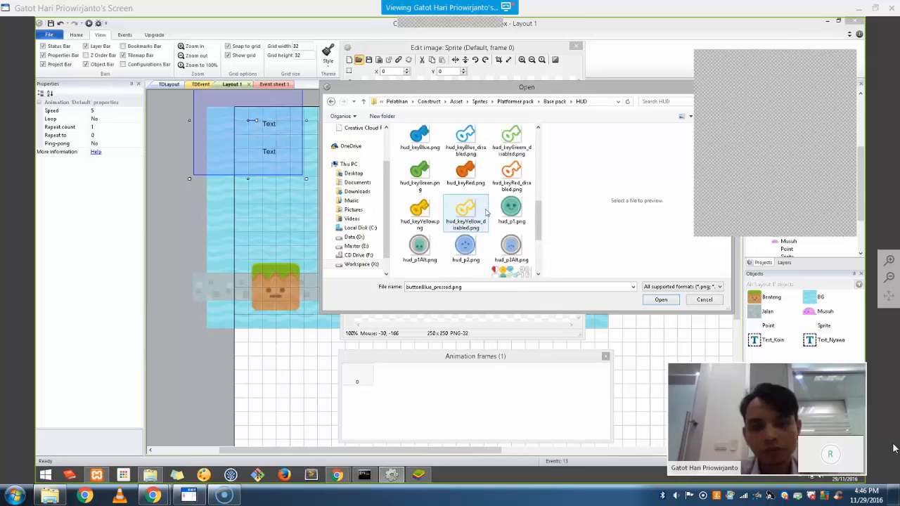
pyautogui.doubleClick(464, 204)
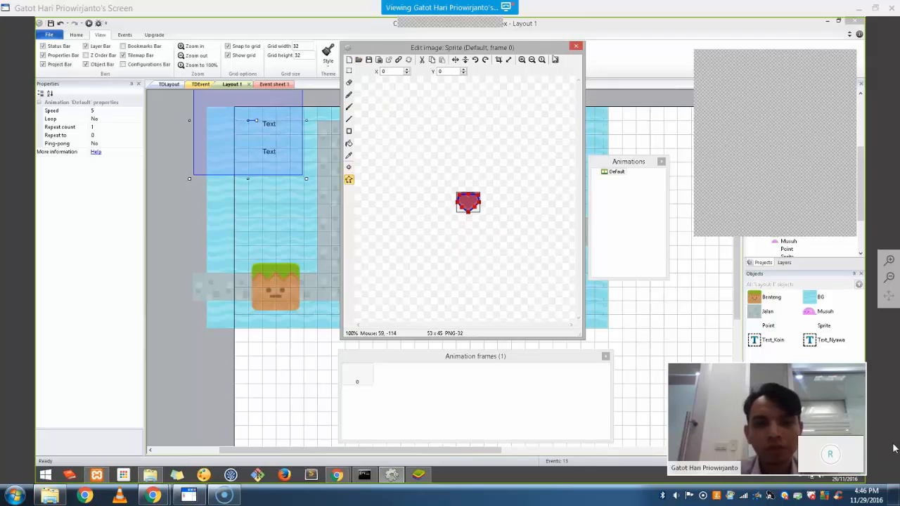
pyautogui.click(575, 46)
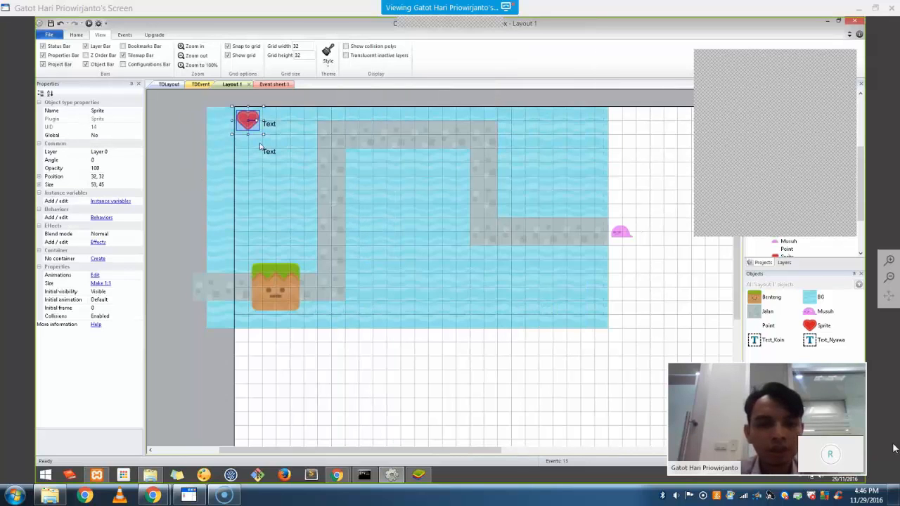
# Set the heart sprite's size to 32×32 and rename it UI_Nyawa
pyautogui.doubleClick(50, 184)
pyautogui.click(105, 194)
pyautogui.write('32')
pyautogui.click(109, 202)
pyautogui.write('32')
pyautogui.click(248, 363)
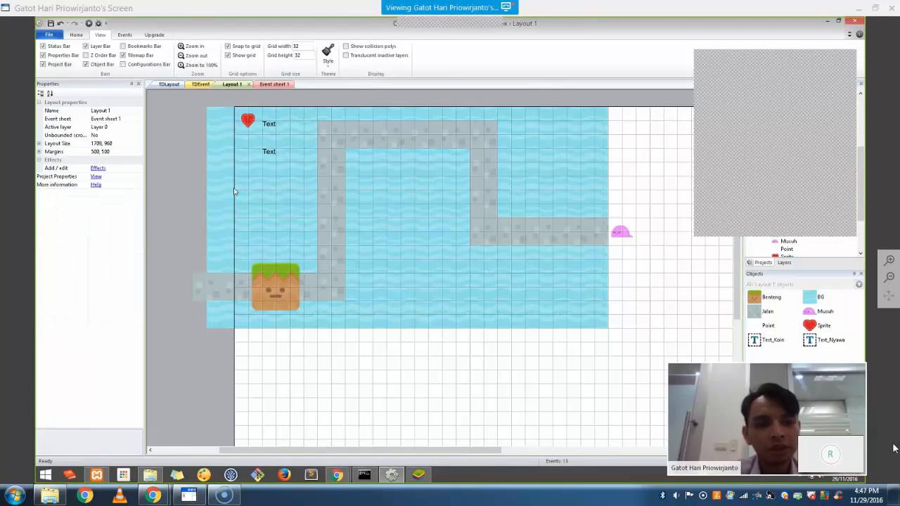
pyautogui.click(249, 121)
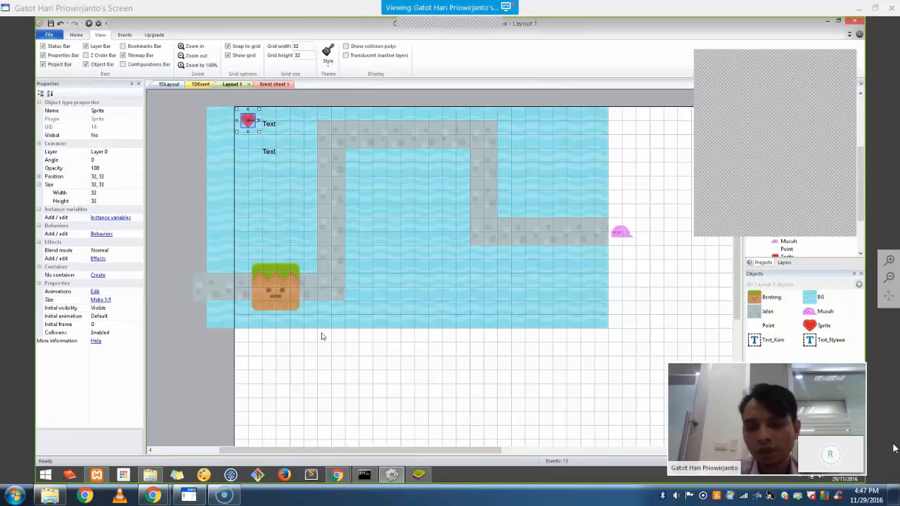
pyautogui.write('UI_')
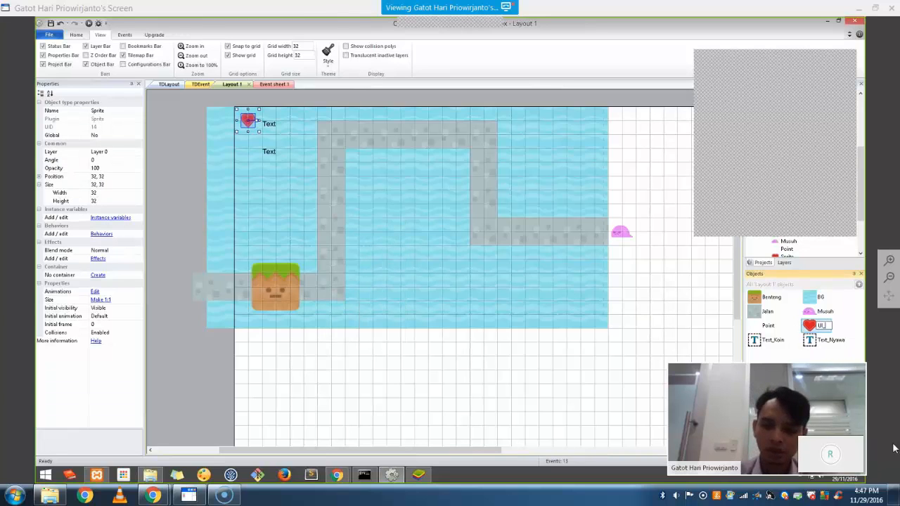
pyautogui.write('Nyawa')
pyautogui.press('Return')
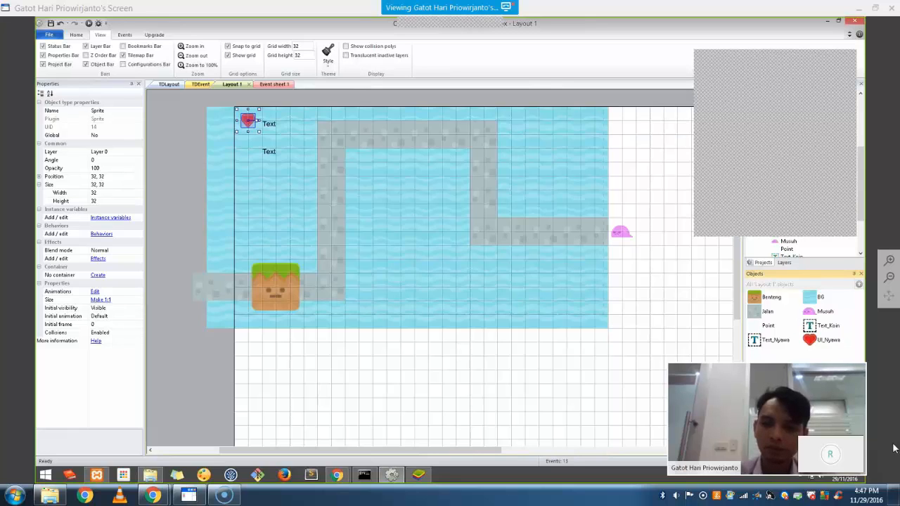
pyautogui.rightClick(424, 354)
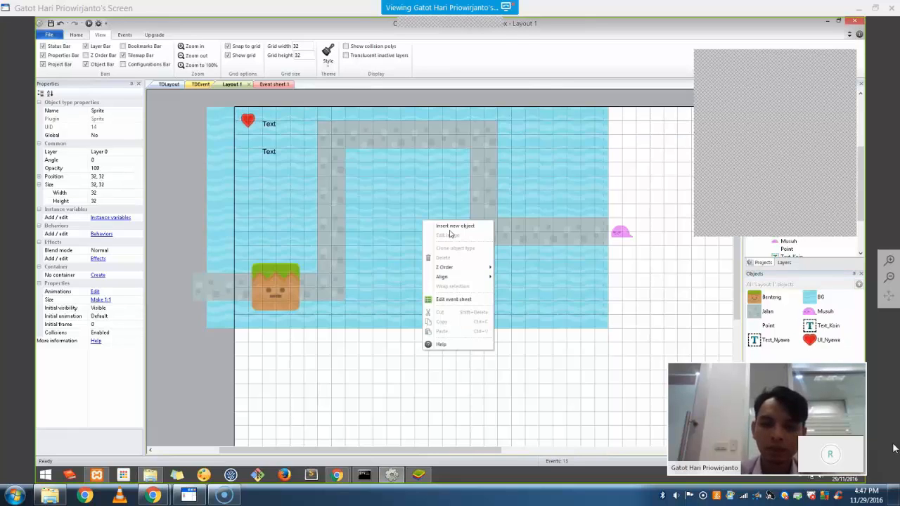
# Insert a new Sprite on the layout and load hud_coins.png as its image
pyautogui.click(451, 226)
pyautogui.doubleClick(476, 265)
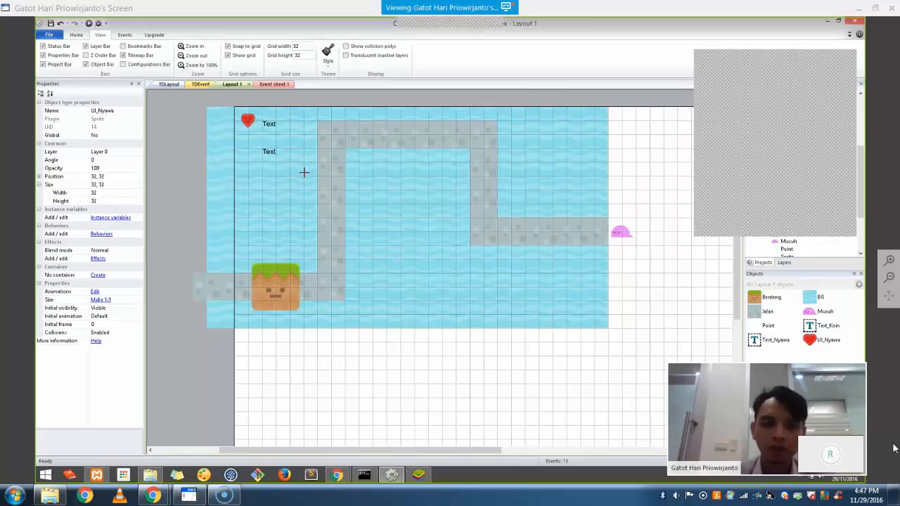
pyautogui.click(248, 149)
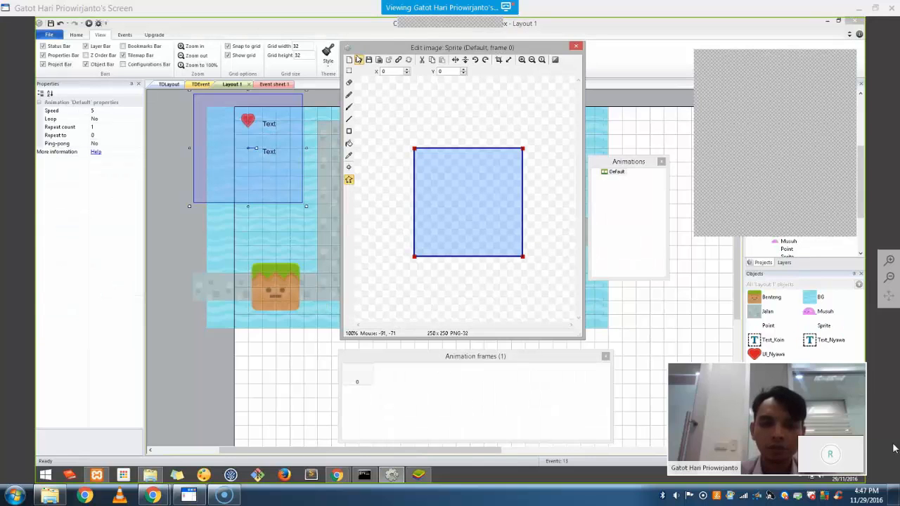
pyautogui.click(359, 59)
pyautogui.moveTo(539, 182); pyautogui.dragTo(539, 197)
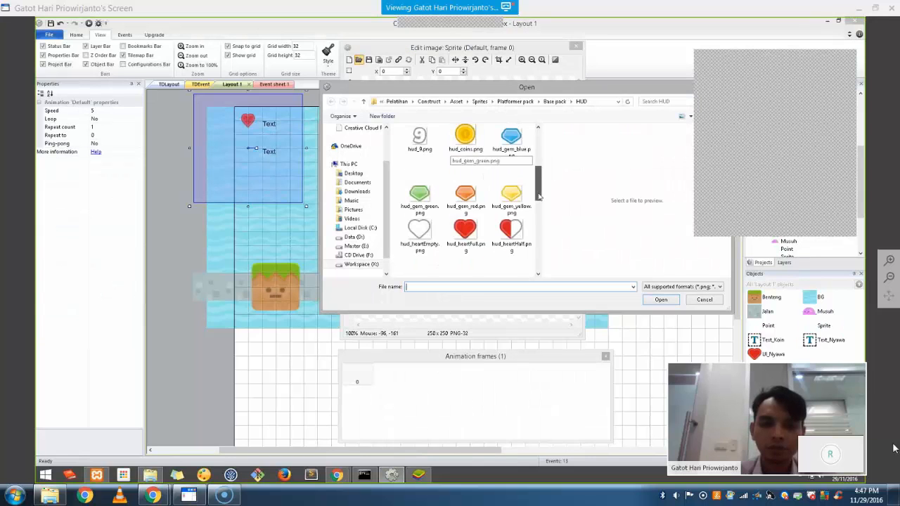
pyautogui.doubleClick(465, 135)
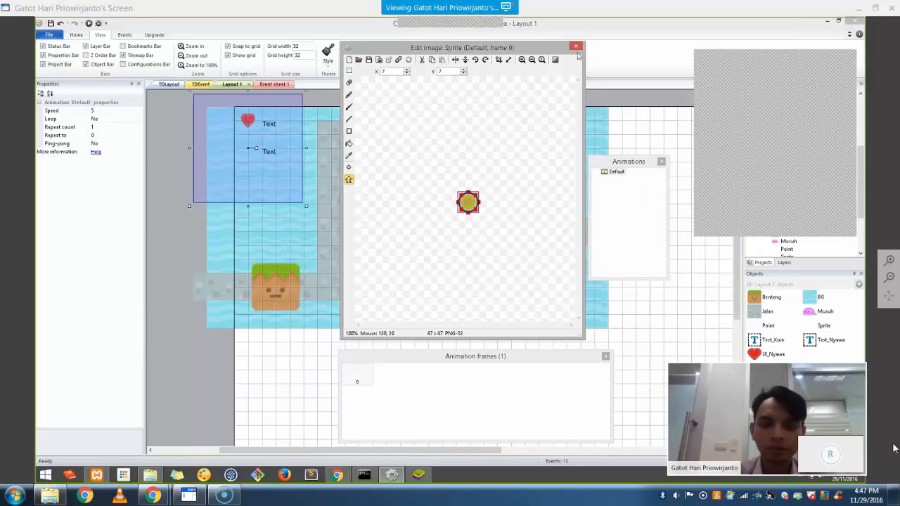
pyautogui.click(576, 46)
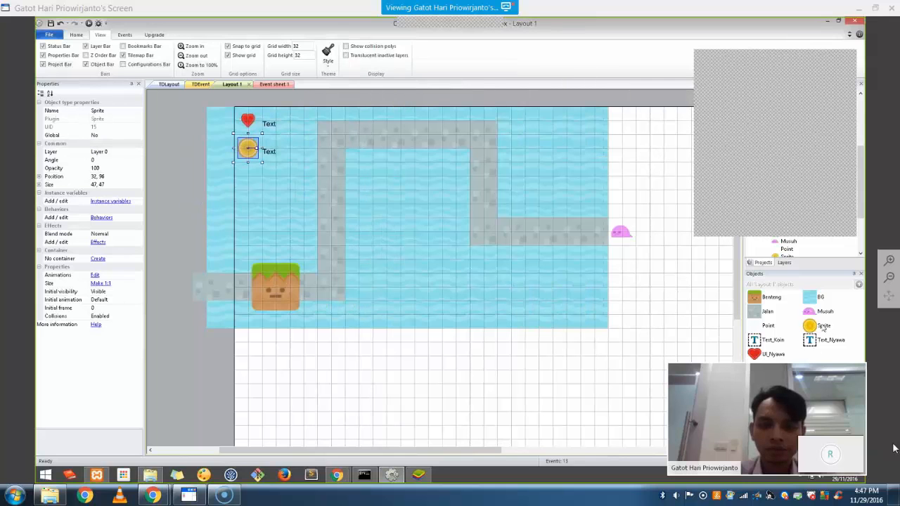
# Rename the coin sprite UI_Koin and set its size to 32, 32
pyautogui.rightClick(820, 329)
pyautogui.click(824, 375)
pyautogui.write('UI_')
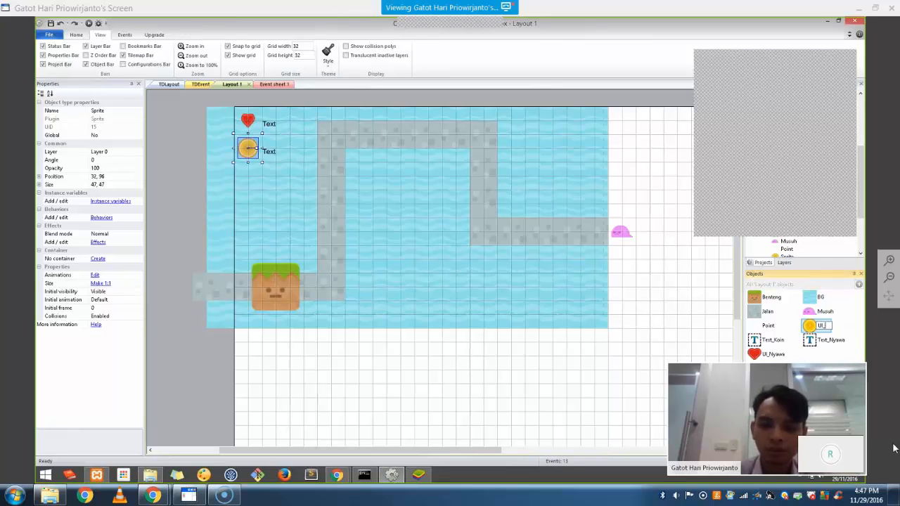
pyautogui.press('Return')
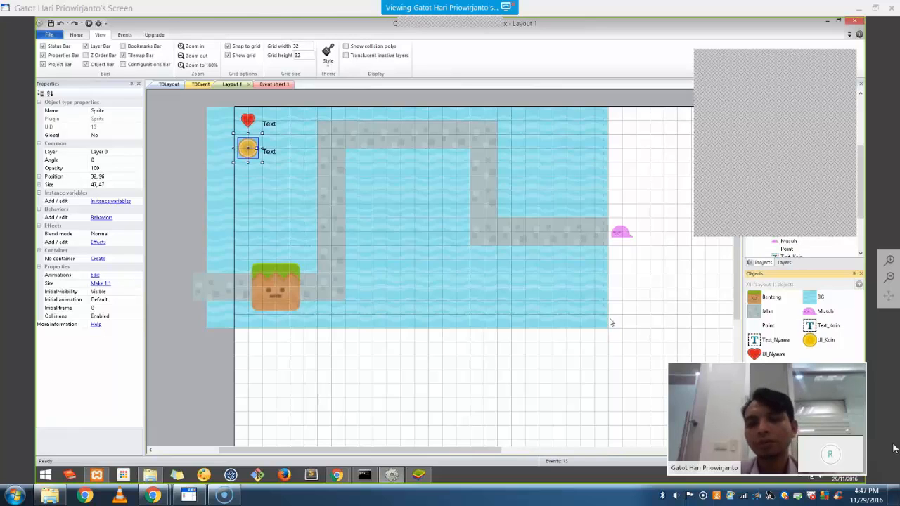
pyautogui.click(121, 185)
pyautogui.write('3')
pyautogui.press('Return')
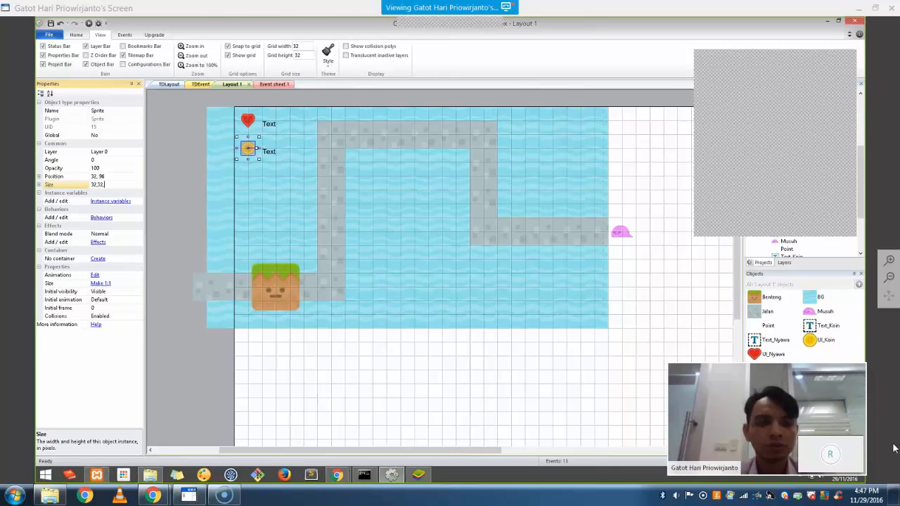
# Nudge Text_Koin and Text_Nyawa so each label lines up beside its coin or heart icon
pyautogui.click(279, 156)
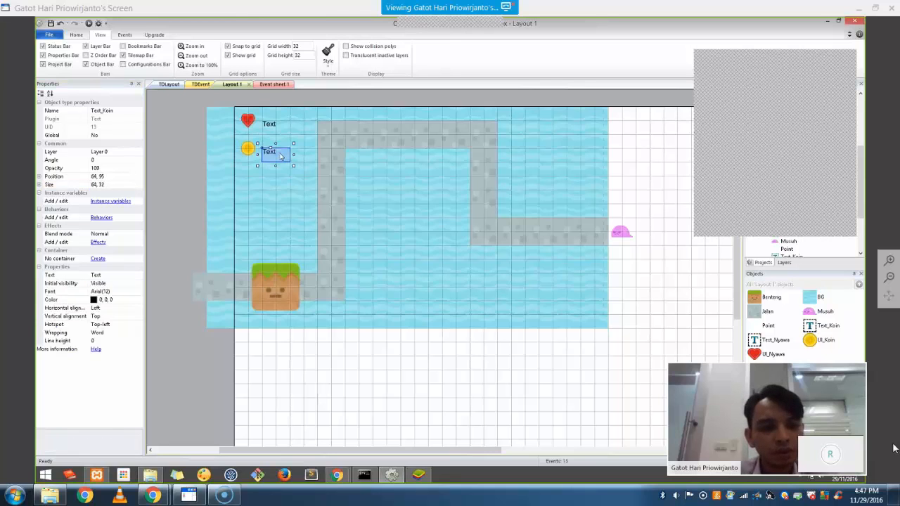
pyautogui.press('Down')
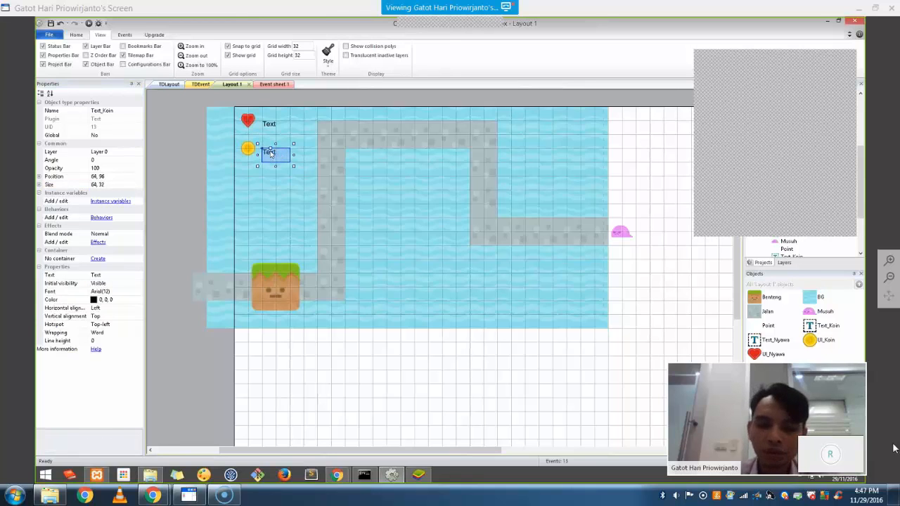
pyautogui.press('Up')
pyautogui.press('Up')
pyautogui.press('Up')
pyautogui.press('Up')
pyautogui.press('Up')
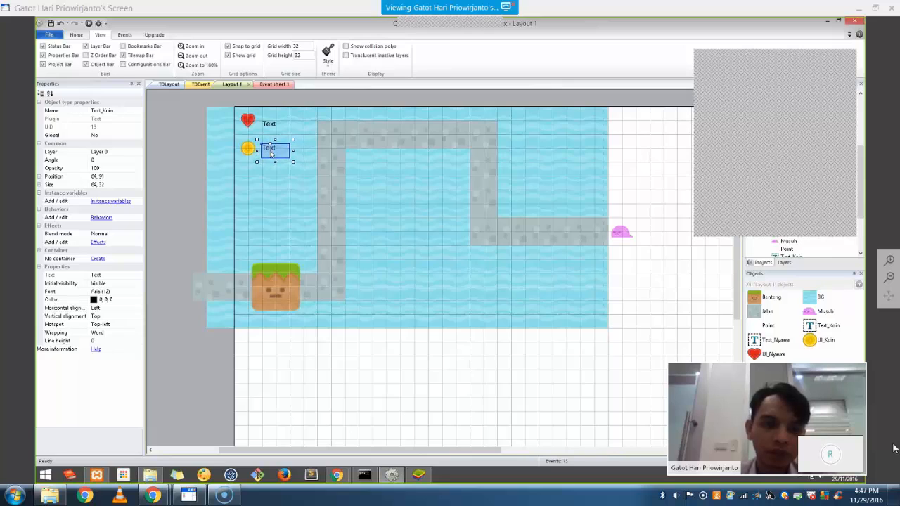
pyautogui.press('Left')
pyautogui.press('Left')
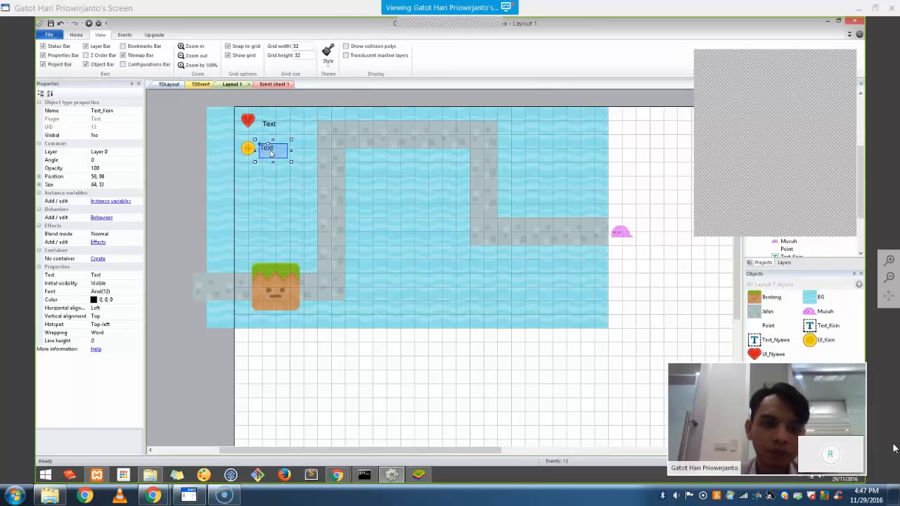
pyautogui.click(275, 128)
pyautogui.press('Up')
pyautogui.press('Up')
pyautogui.press('Up')
pyautogui.press('Up')
pyautogui.press('Up')
pyautogui.press('Up')
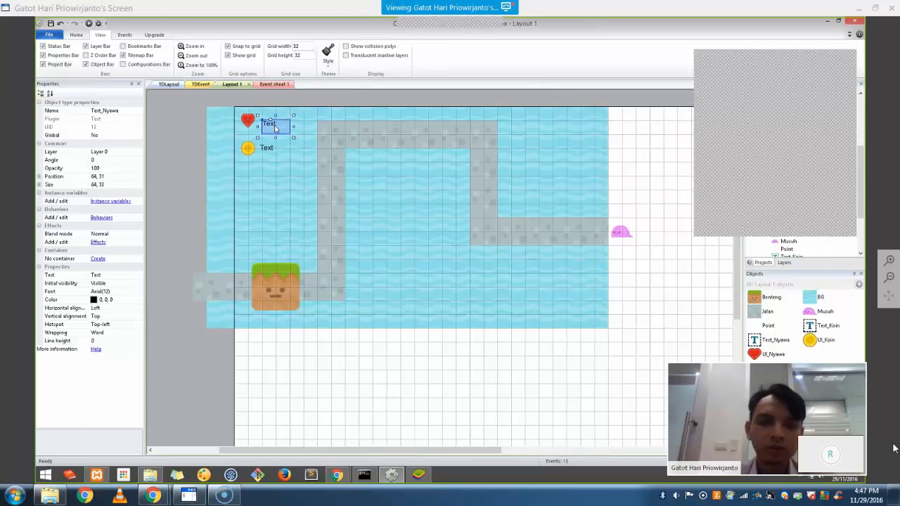
pyautogui.press('Left')
pyautogui.press('Left')
pyautogui.press('Left')
pyautogui.press('Left')
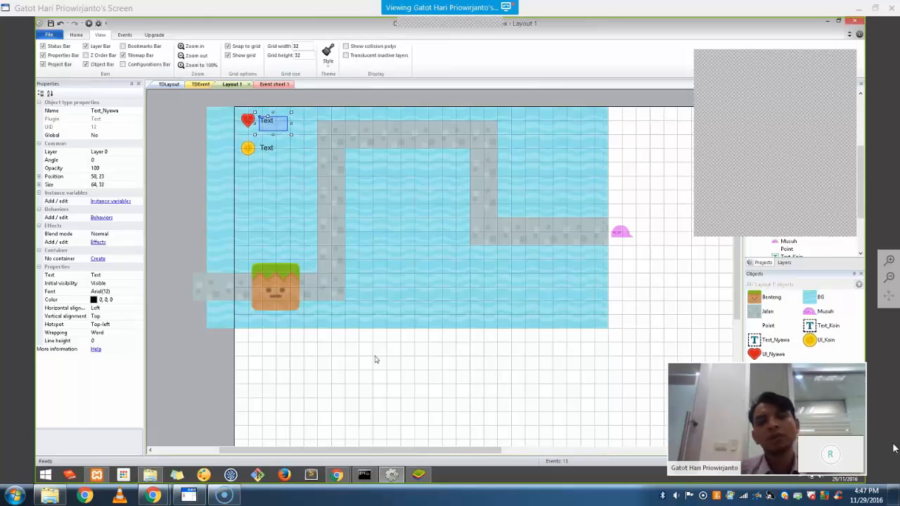
pyautogui.click(376, 359)
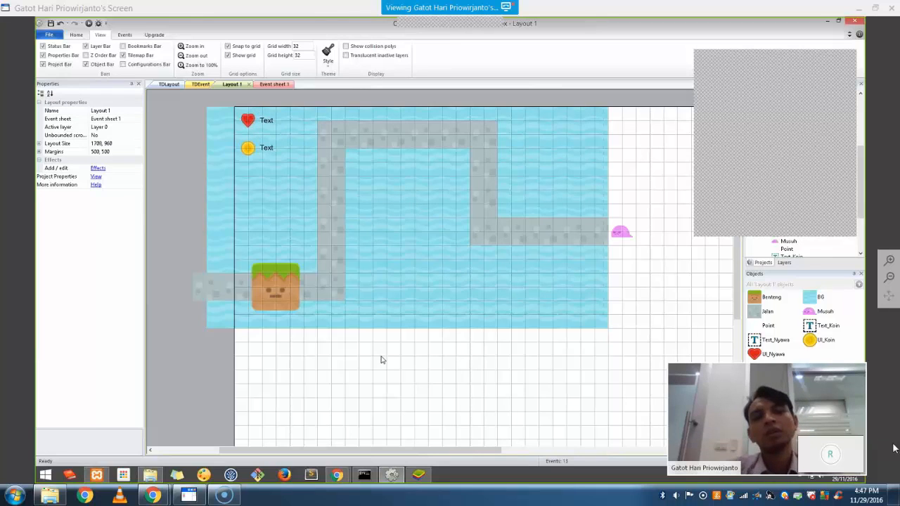
# On Event sheet 1, add a Text_Nyawa 'Set text' action with value Nyawa to the every-tick event
pyautogui.click(262, 84)
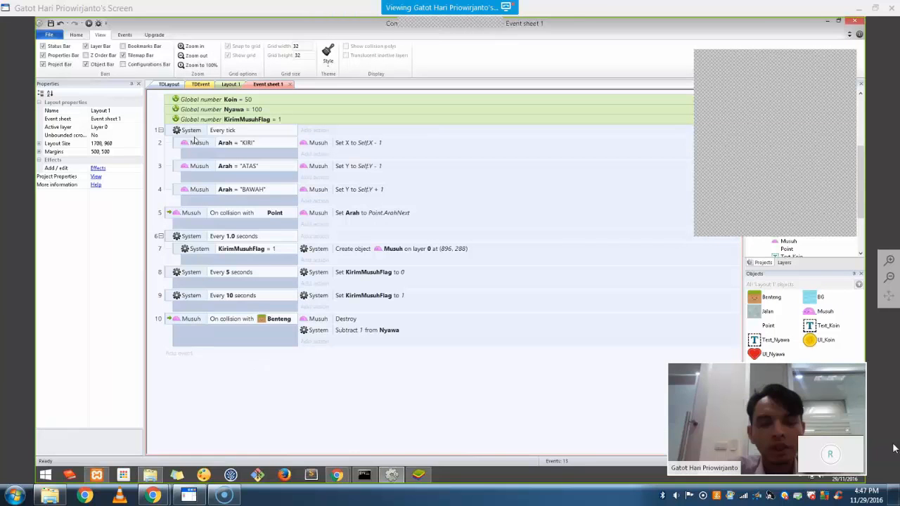
pyautogui.click(314, 130)
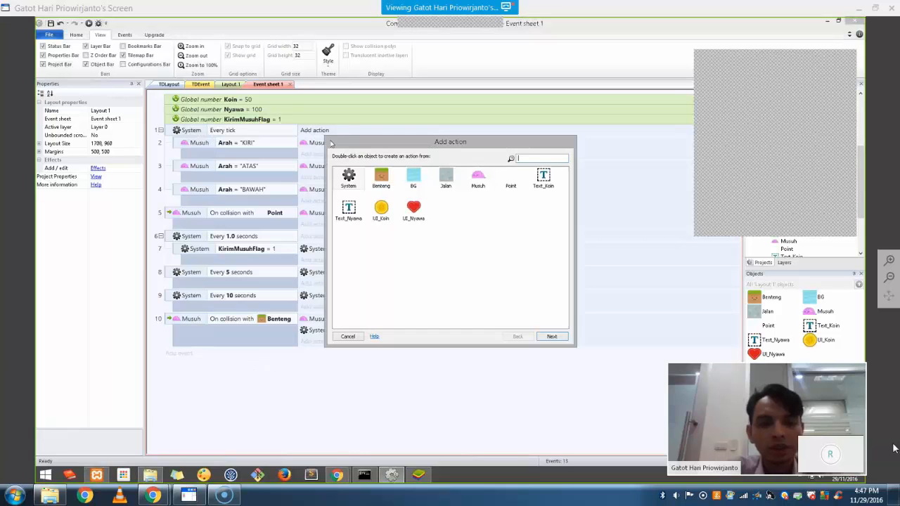
pyautogui.doubleClick(349, 209)
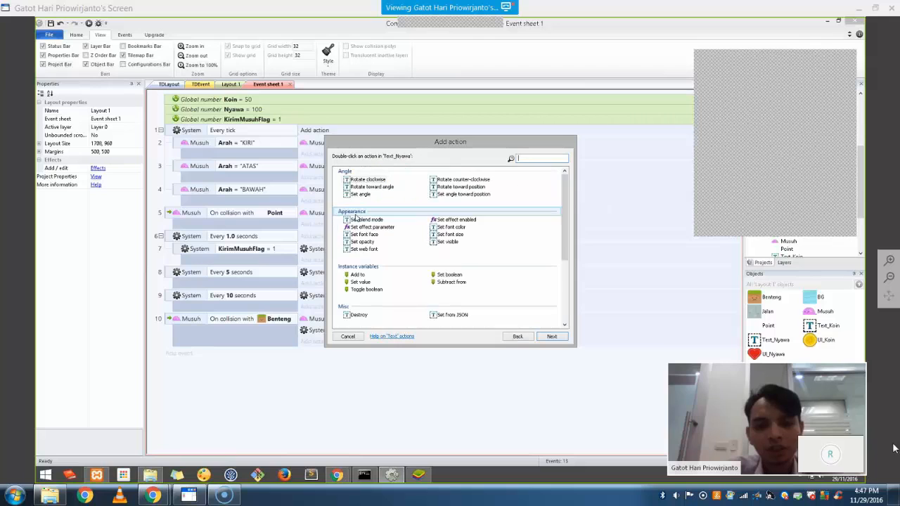
pyautogui.doubleClick(361, 282)
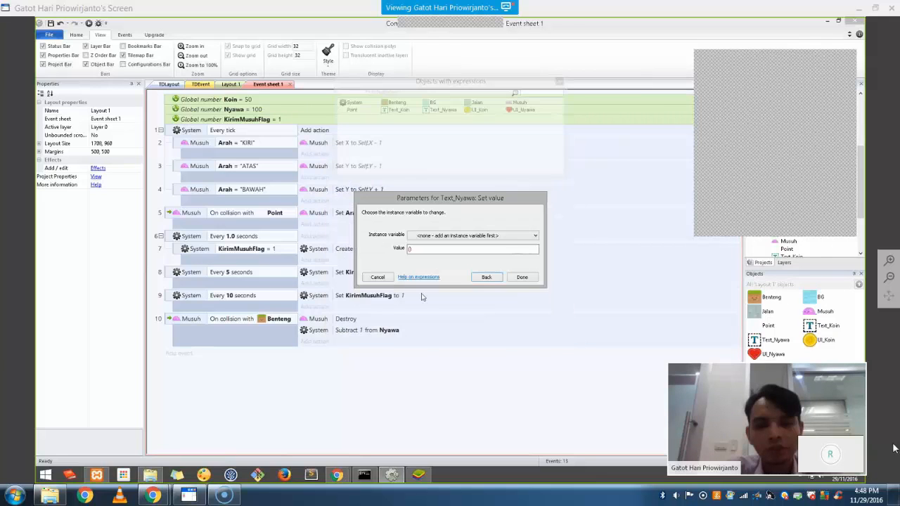
pyautogui.click(377, 277)
pyautogui.click(314, 130)
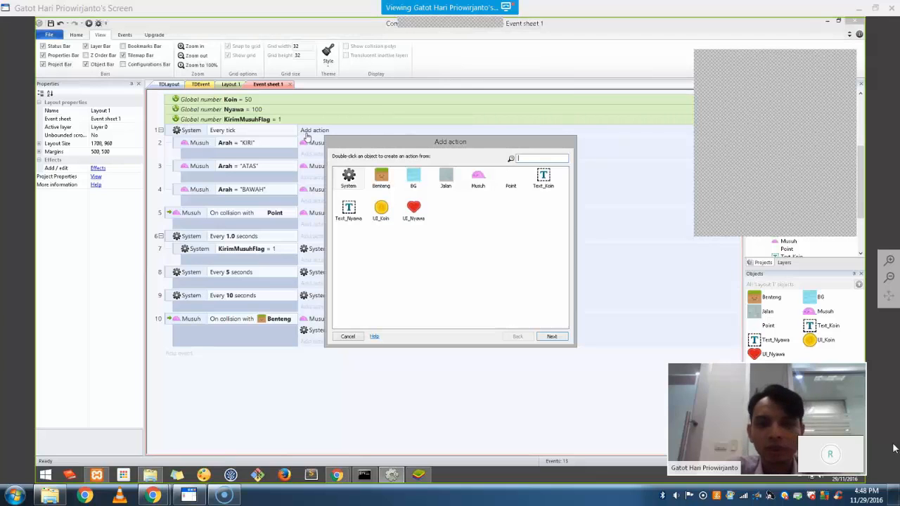
pyautogui.doubleClick(349, 211)
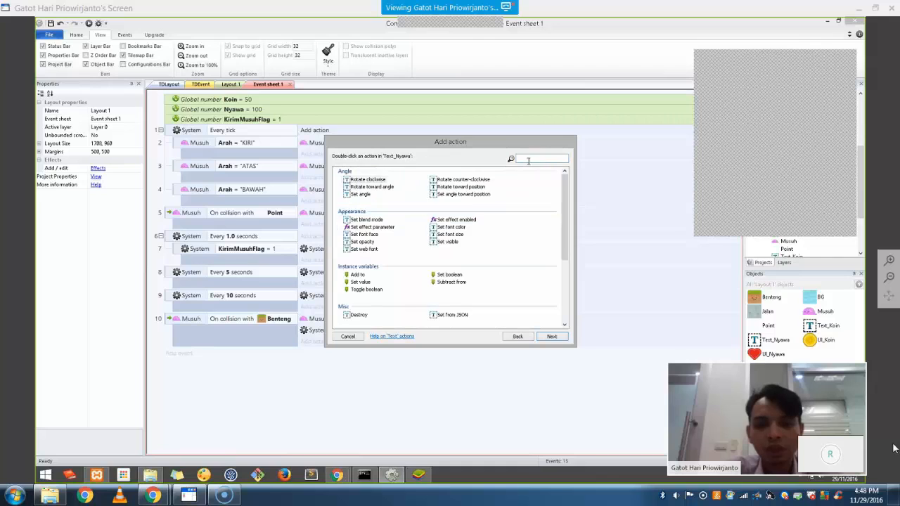
pyautogui.write('set te')
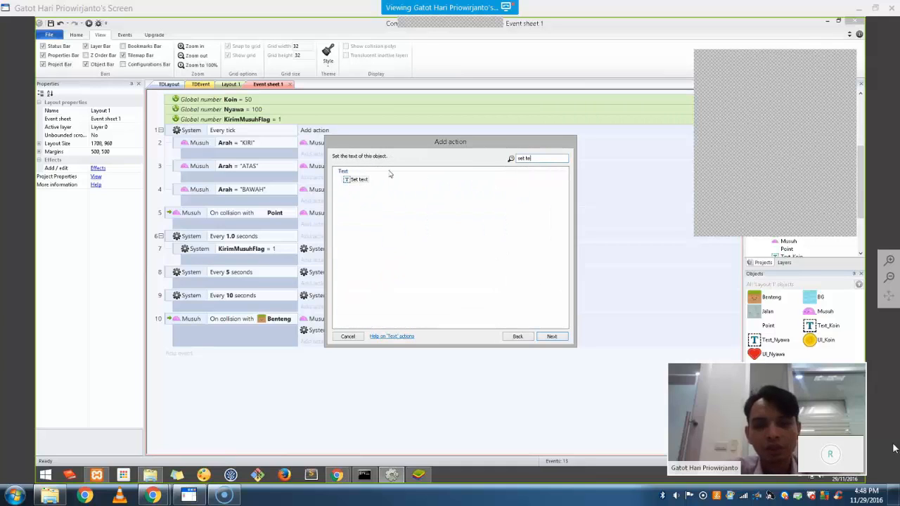
pyautogui.doubleClick(356, 179)
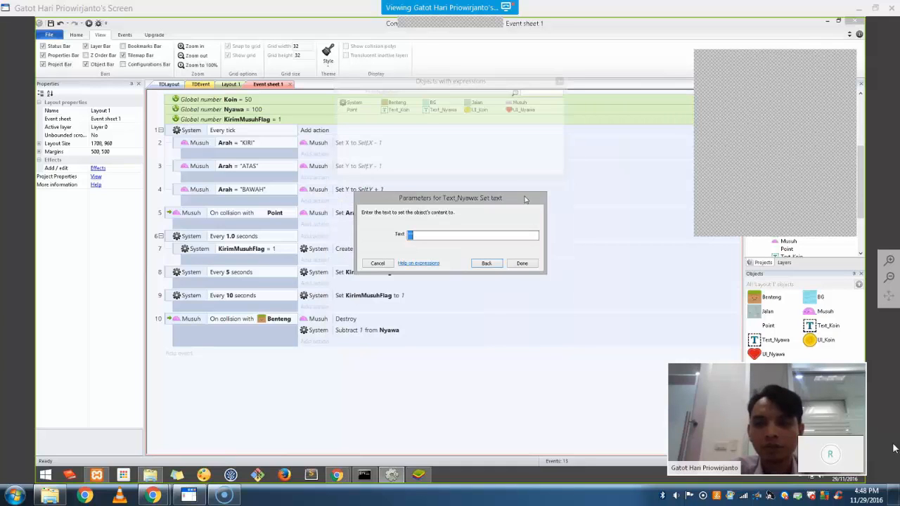
pyautogui.click(406, 238)
pyautogui.press('BackSpace')
pyautogui.press('BackSpace')
pyautogui.write('Nyawa')
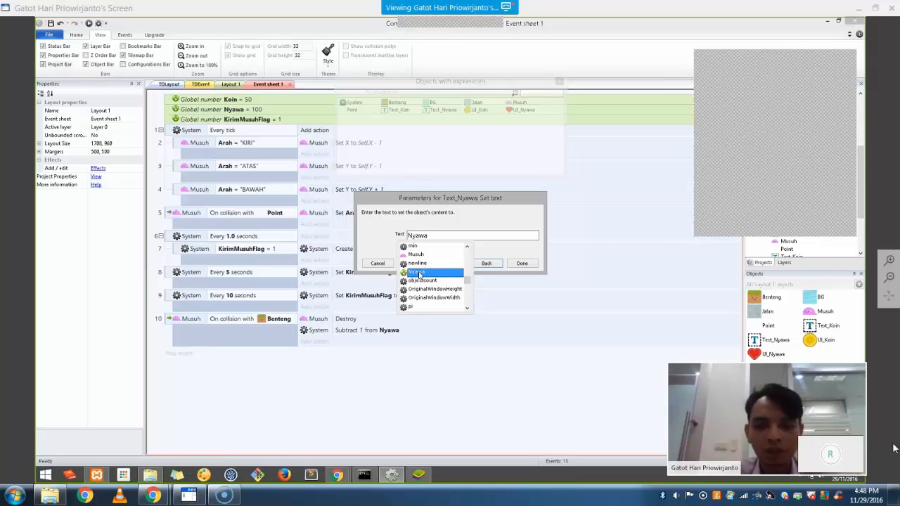
pyautogui.press('Return')
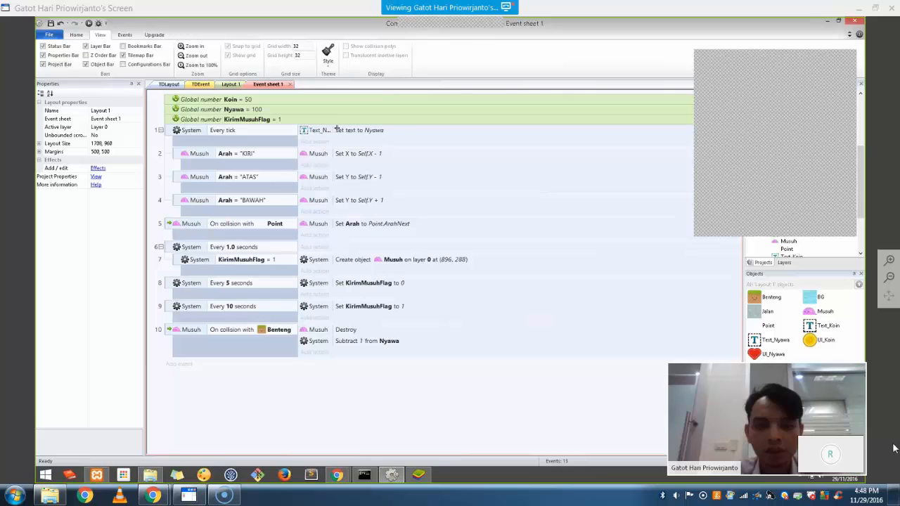
# Add a second action to the every-tick event setting Text_Koin's text to Koin
pyautogui.click(314, 141)
pyautogui.doubleClick(542, 177)
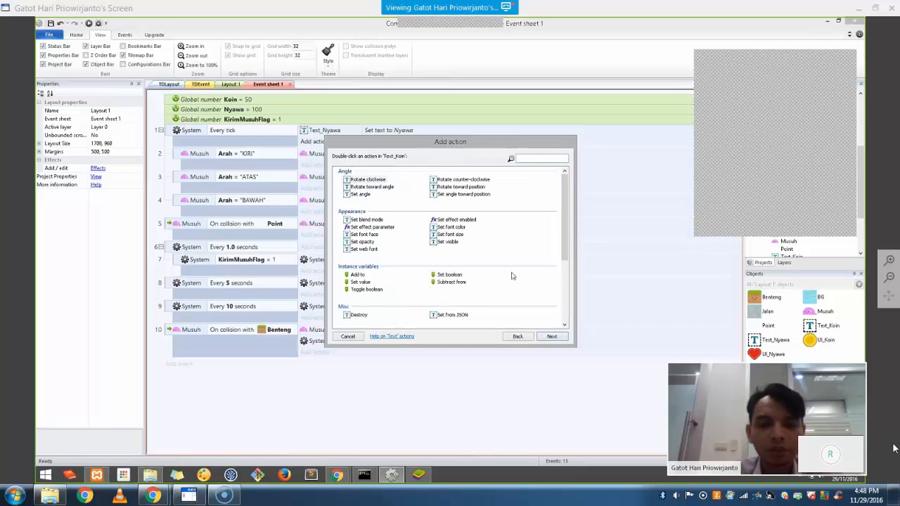
pyautogui.write('set tex')
pyautogui.doubleClick(358, 180)
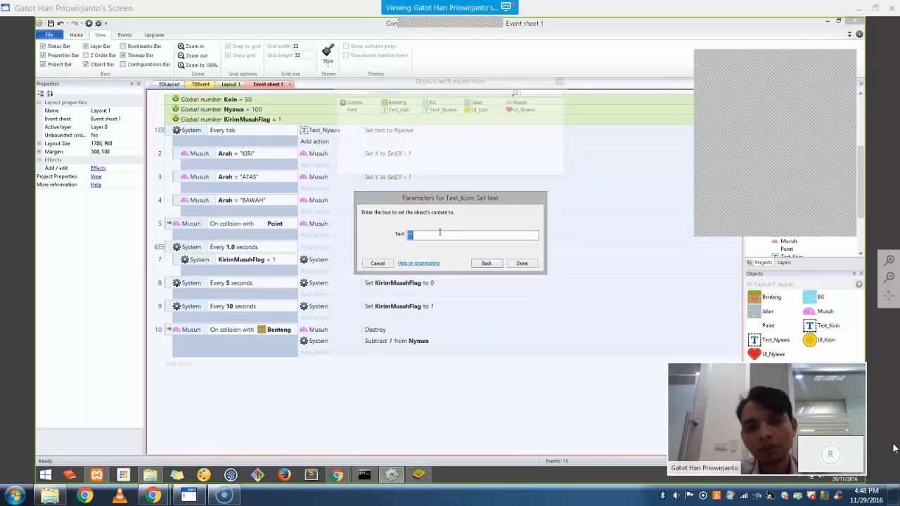
pyautogui.write('Koin')
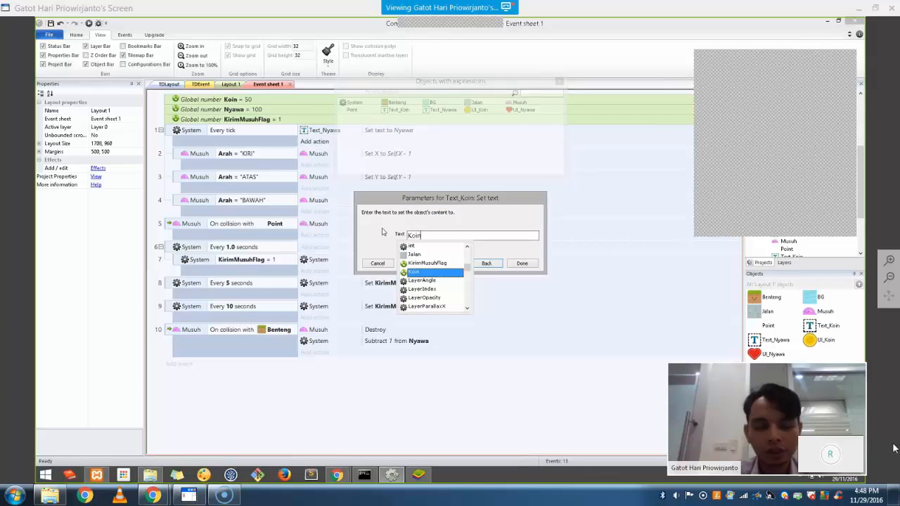
pyautogui.press('Return')
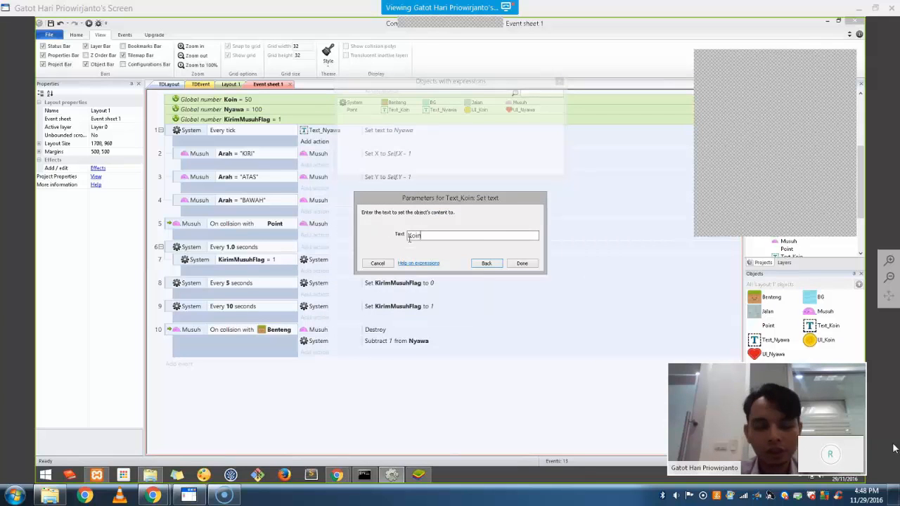
pyautogui.press('Return')
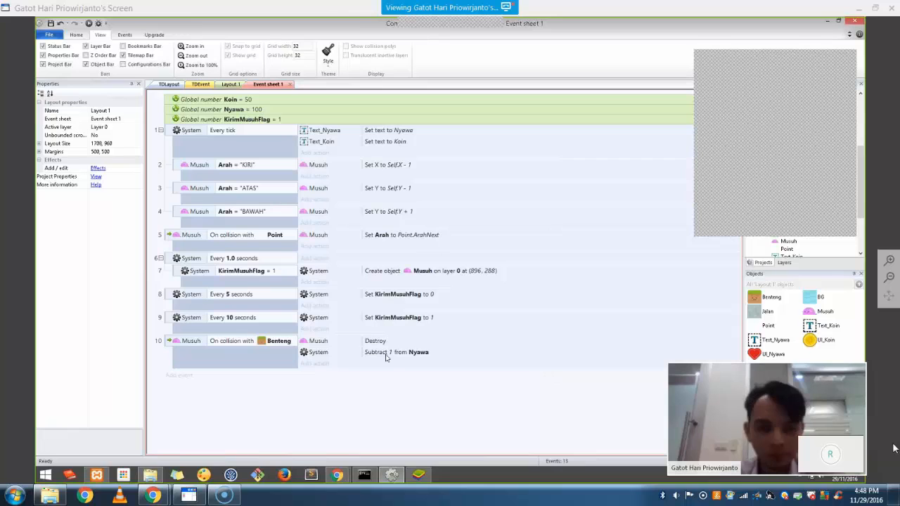
# Preview the layout in Chrome, watch the slimes march and lives drop to 89, then return to Layout 1
pyautogui.click(89, 24)
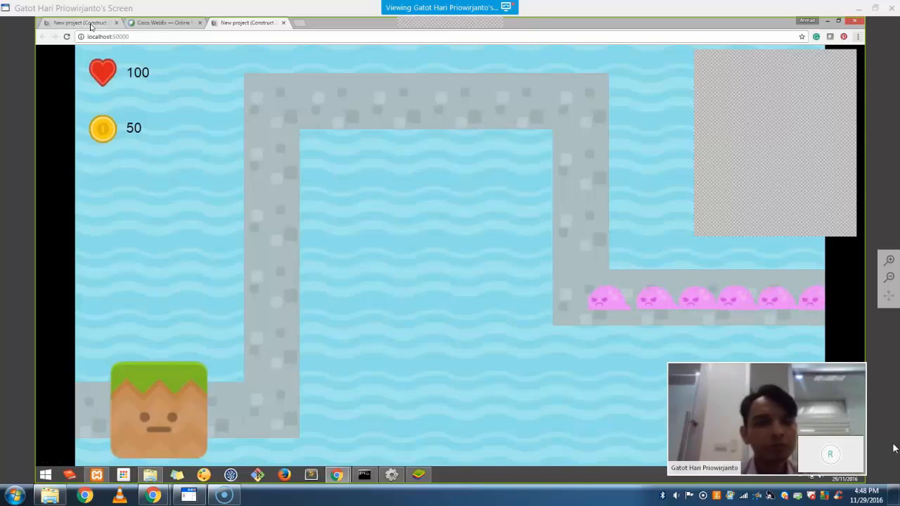
pyautogui.hotkey('alt', 'Tab')
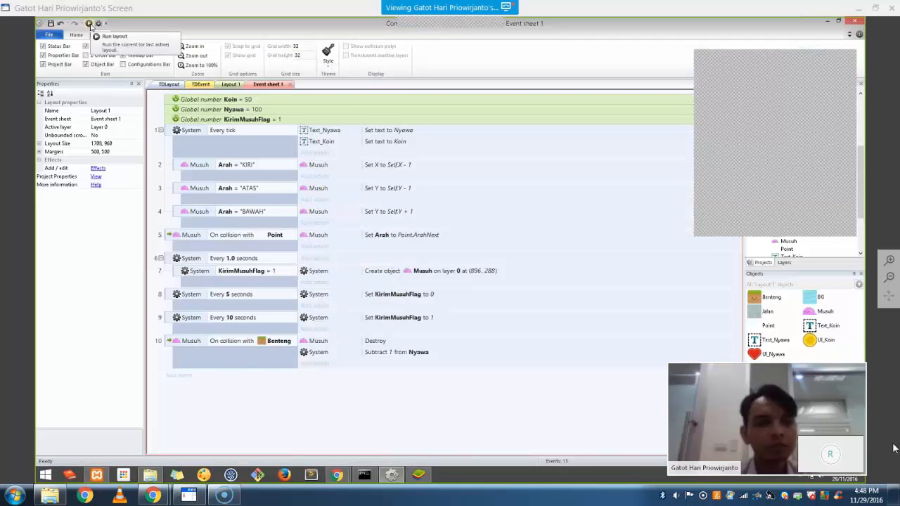
pyautogui.click(231, 84)
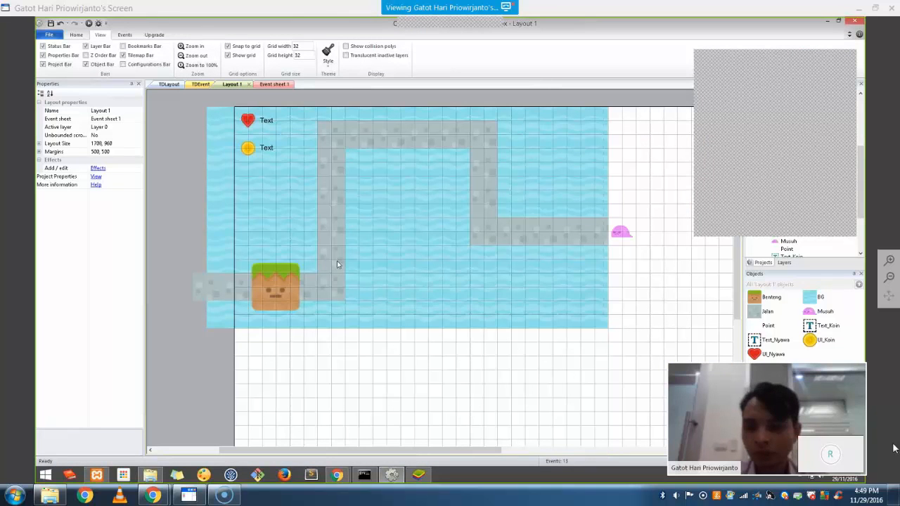
pyautogui.hotkey('alt', 'Tab')
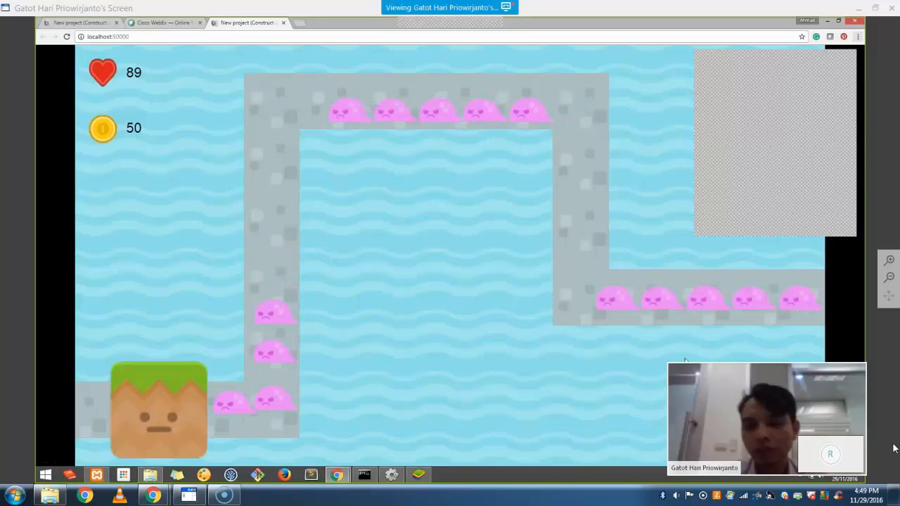
pyautogui.hotkey('alt', 'Tab')
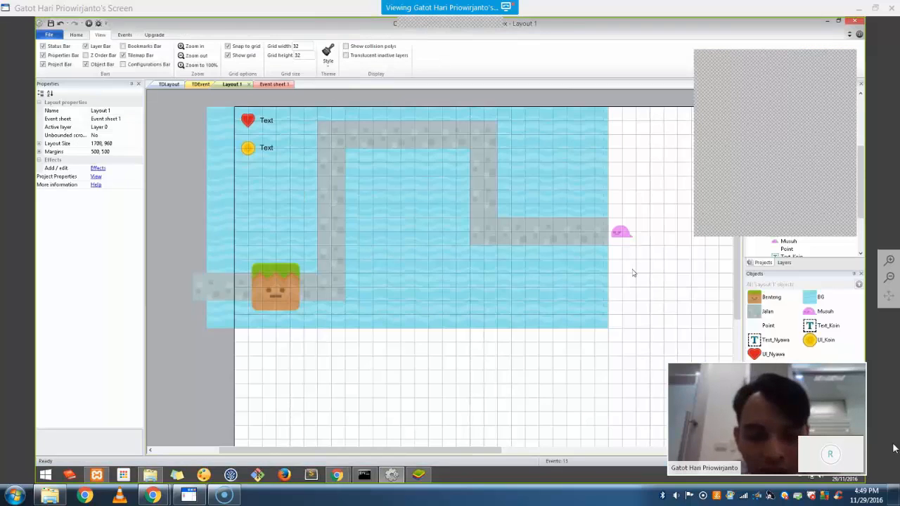
# Insert a Sprite in the lower right water area and load hud_p1Alt.png as its image
pyautogui.rightClick(632, 273)
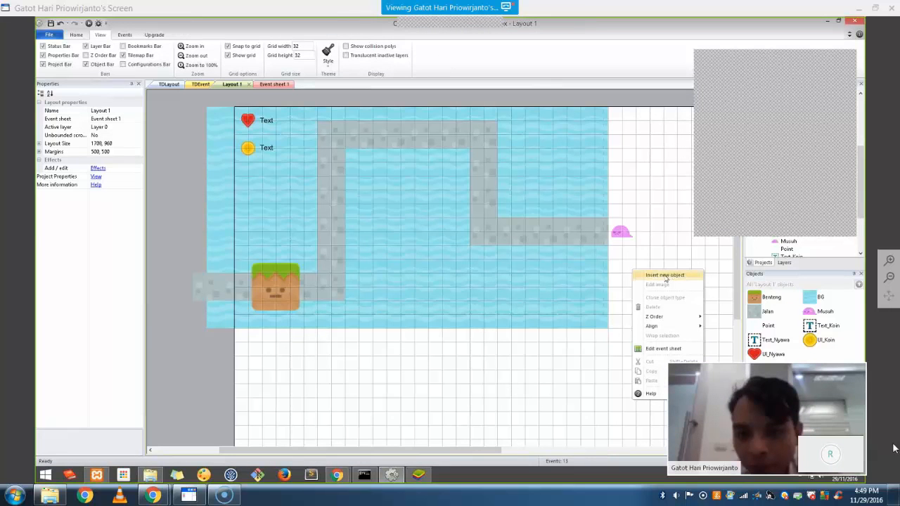
pyautogui.click(665, 274)
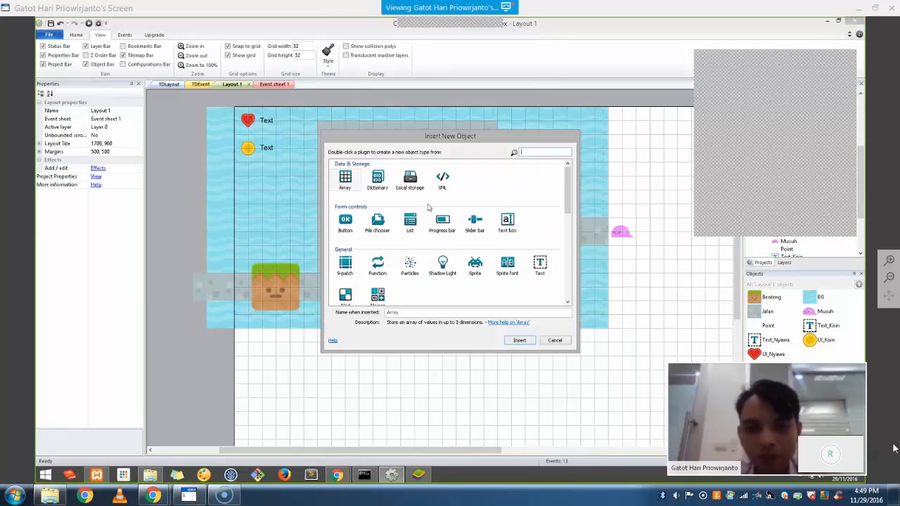
pyautogui.doubleClick(476, 268)
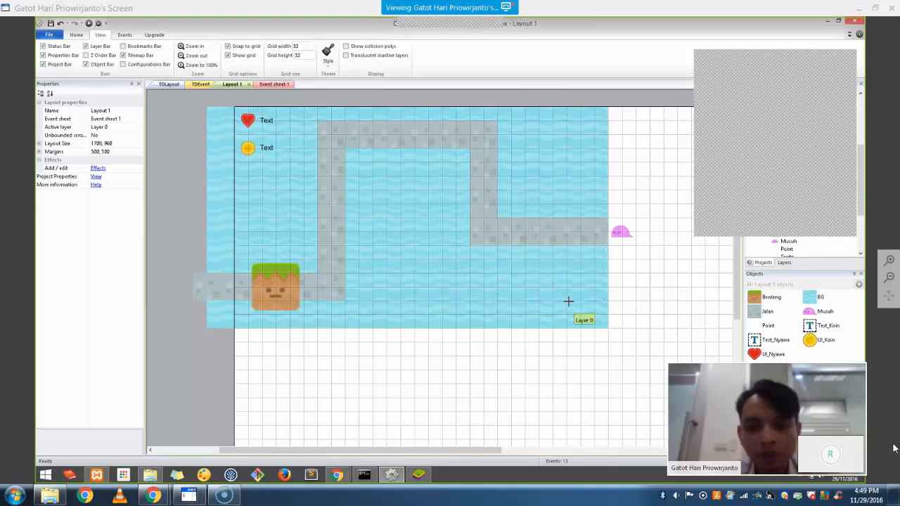
pyautogui.click(566, 294)
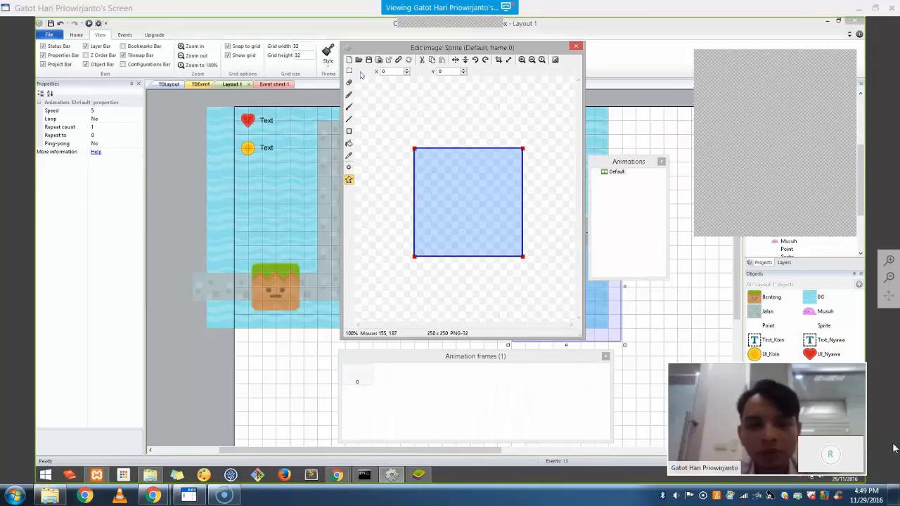
pyautogui.moveTo(542, 153); pyautogui.dragTo(546, 262)
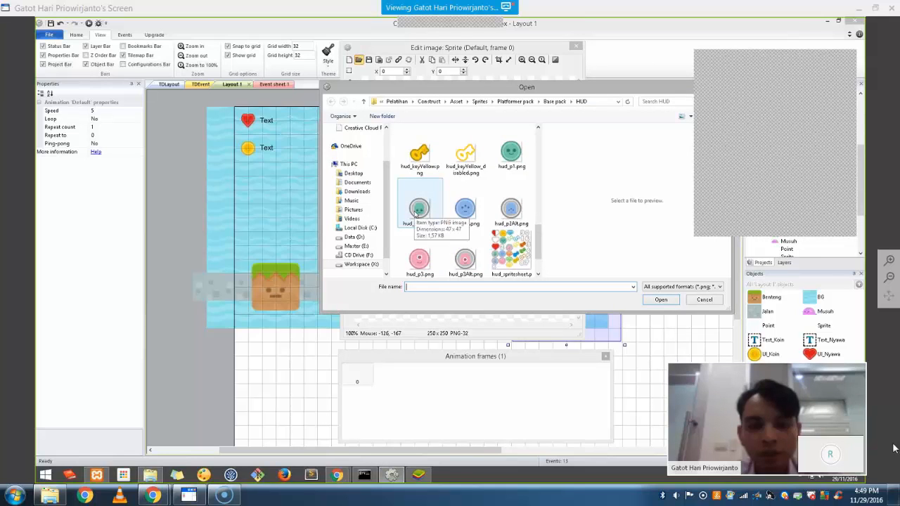
pyautogui.doubleClick(418, 209)
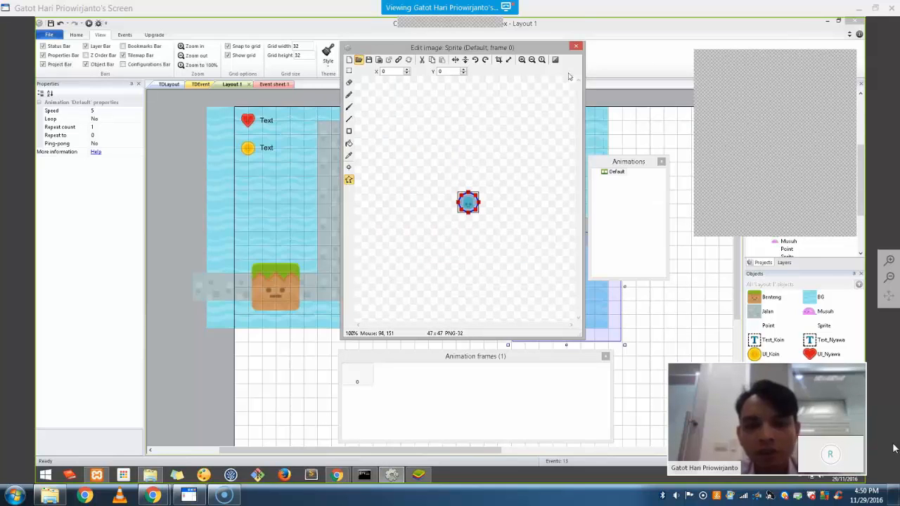
pyautogui.click(576, 47)
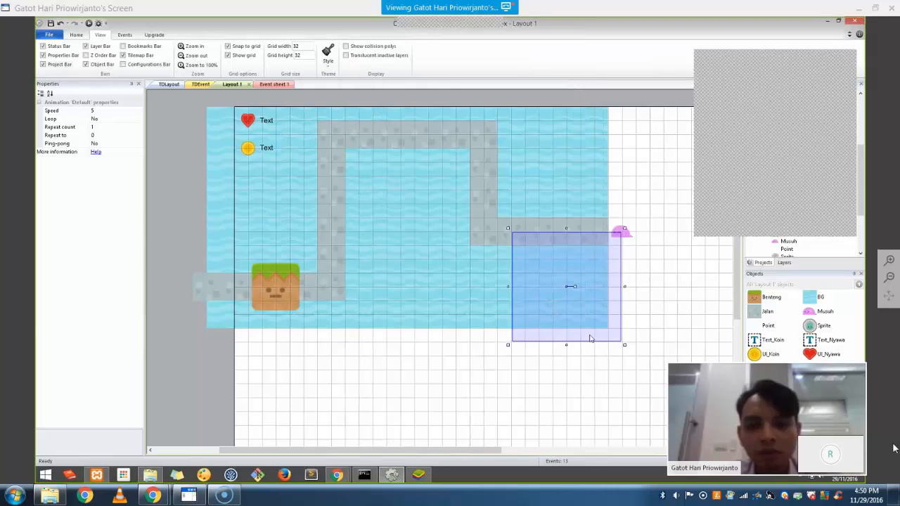
# Resize the round button sprite to about 78 pixels square
pyautogui.moveTo(597, 320); pyautogui.dragTo(579, 293)
pyautogui.click(602, 346)
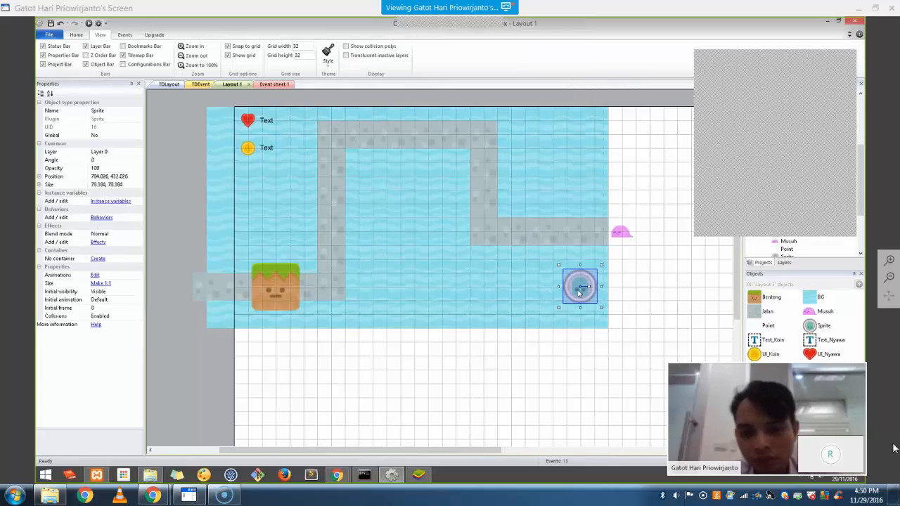
pyautogui.click(618, 390)
pyautogui.click(582, 290)
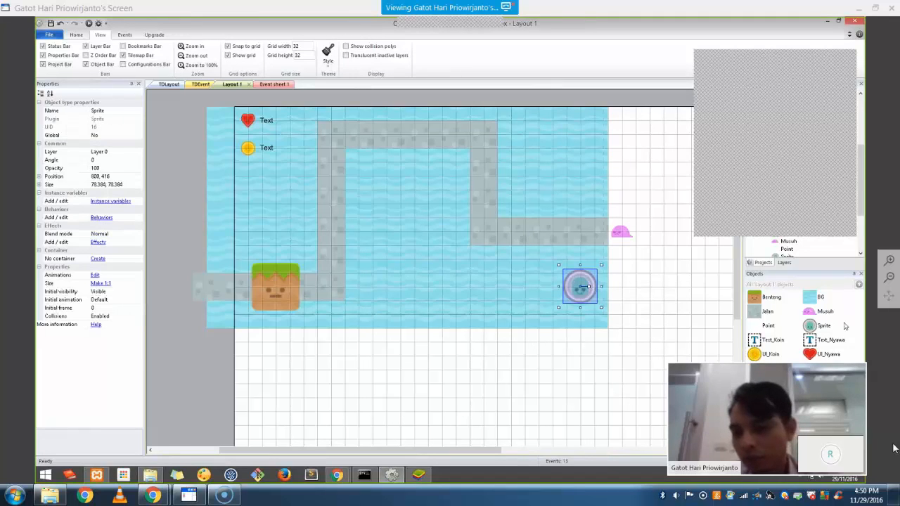
# Rename the round button sprite UI_AddShip in the Objects panel
pyautogui.rightClick(825, 324)
pyautogui.click(823, 376)
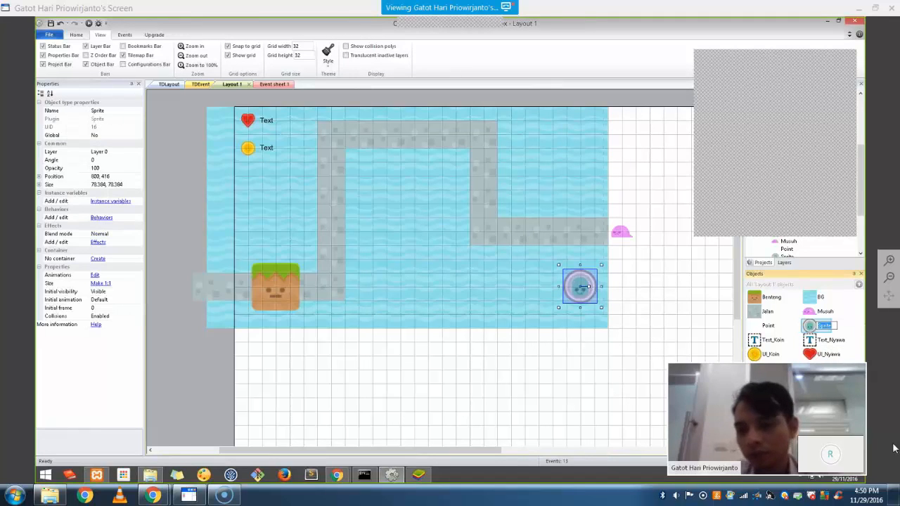
pyautogui.write('UI_Add')
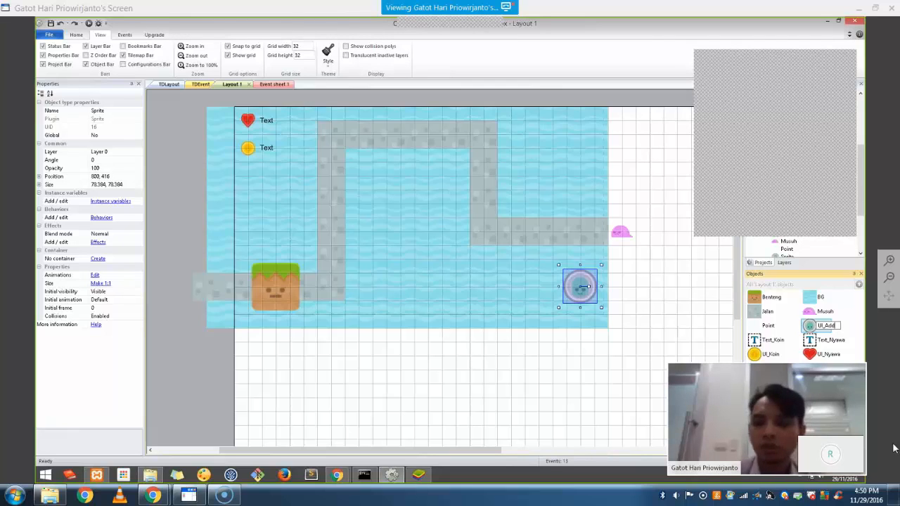
pyautogui.write('Ship')
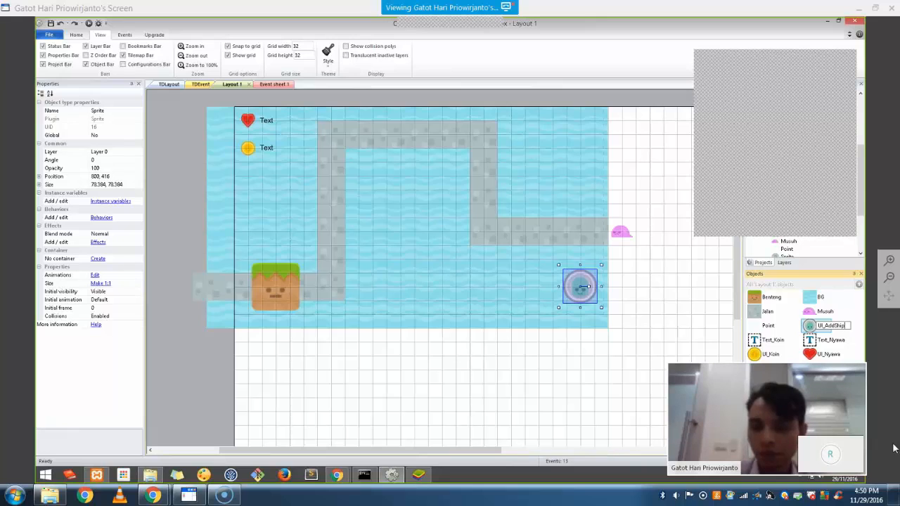
pyautogui.press('Return')
pyautogui.click(592, 333)
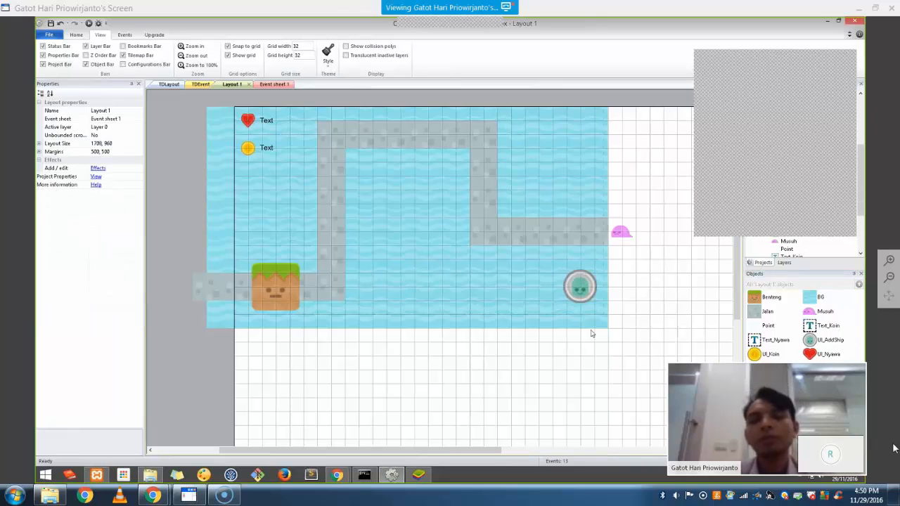
pyautogui.click(591, 300)
pyautogui.click(626, 302)
pyautogui.rightClick(625, 302)
# Insert another Sprite object and place it on the layout
pyautogui.click(650, 307)
pyautogui.click(475, 268)
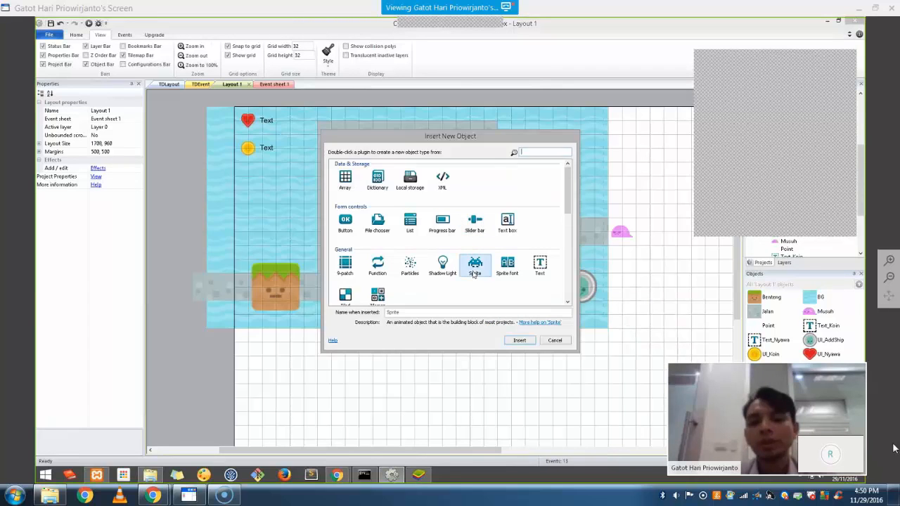
pyautogui.doubleClick(474, 270)
pyautogui.click(532, 283)
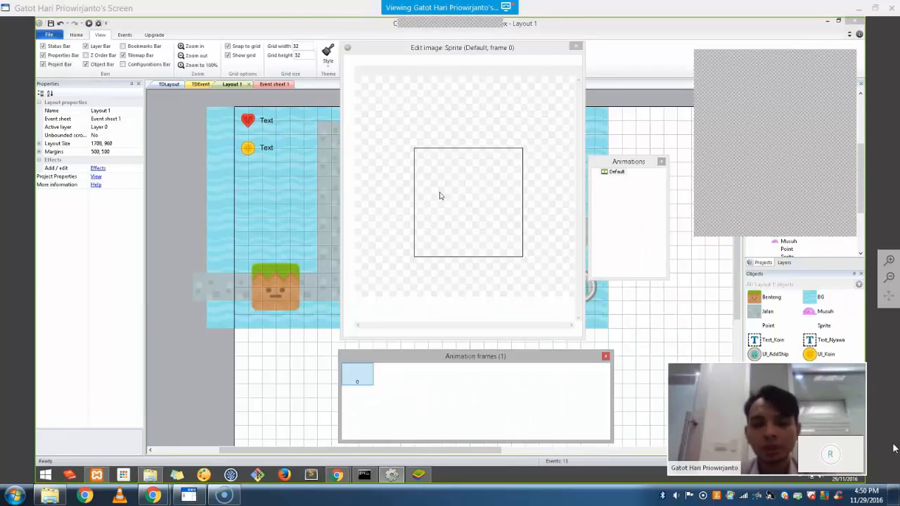
# Browse to Base pack/Items and load coinSilver.png as the new sprite's image
pyautogui.click(362, 62)
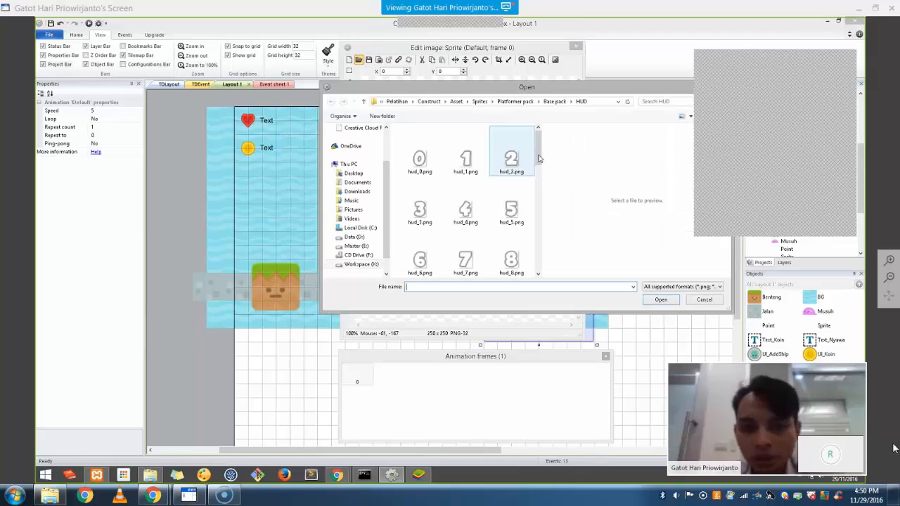
pyautogui.scroll(-10, 551, 246)
pyautogui.scroll(10, 551, 246)
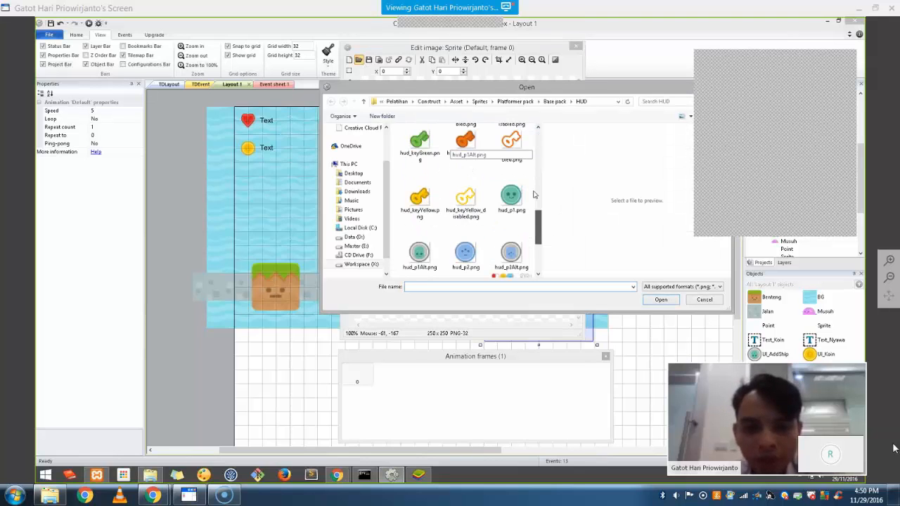
pyautogui.click(554, 101)
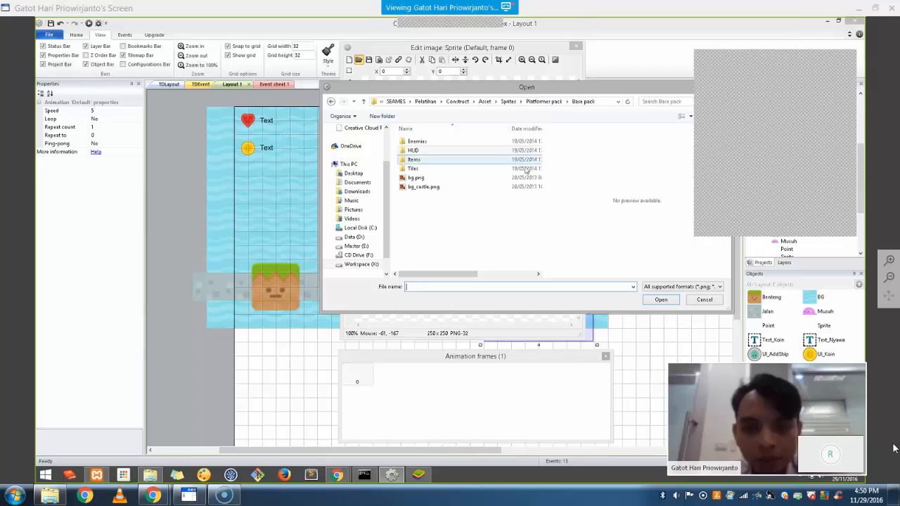
pyautogui.doubleClick(431, 171)
pyautogui.click(511, 188)
pyautogui.scroll(-3, 511, 188)
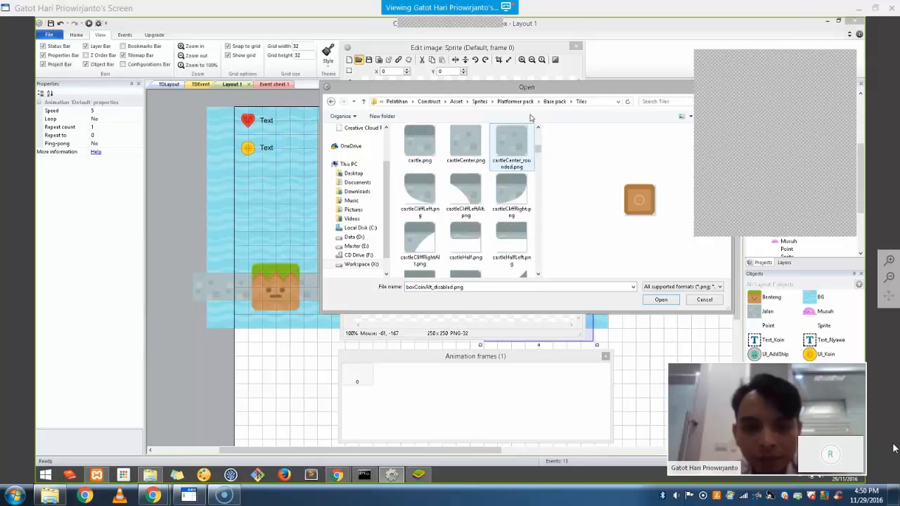
pyautogui.click(554, 101)
pyautogui.doubleClick(441, 162)
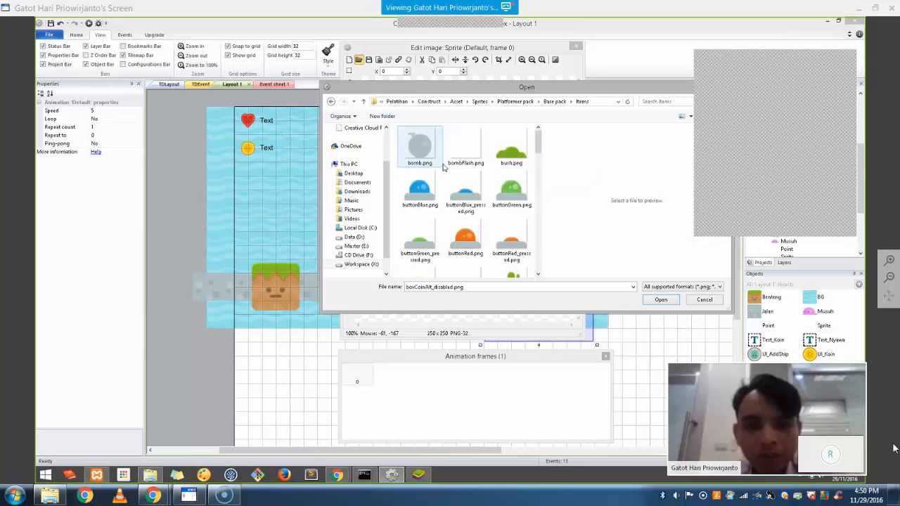
pyautogui.scroll(-3, 443, 166)
pyautogui.scroll(1, 443, 167)
pyautogui.click(427, 232)
pyautogui.doubleClick(418, 228)
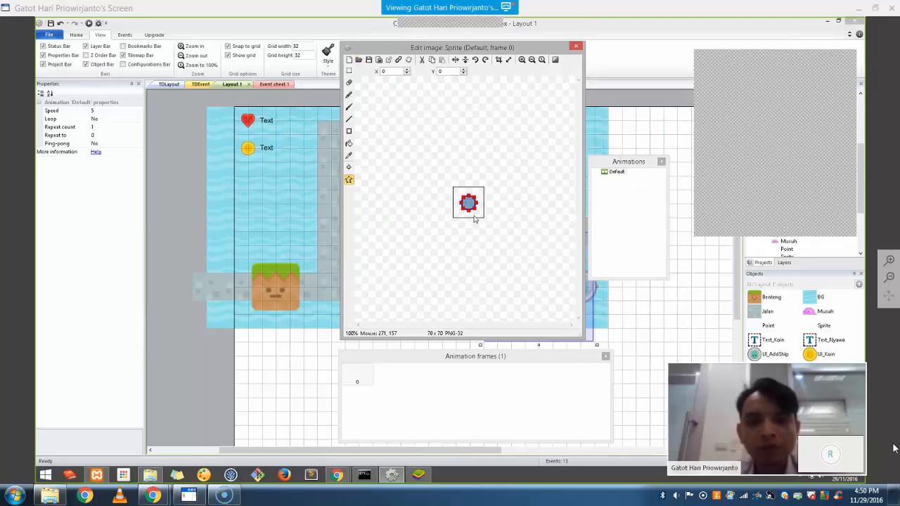
pyautogui.scroll(4, 476, 210)
pyautogui.scroll(-1, 480, 199)
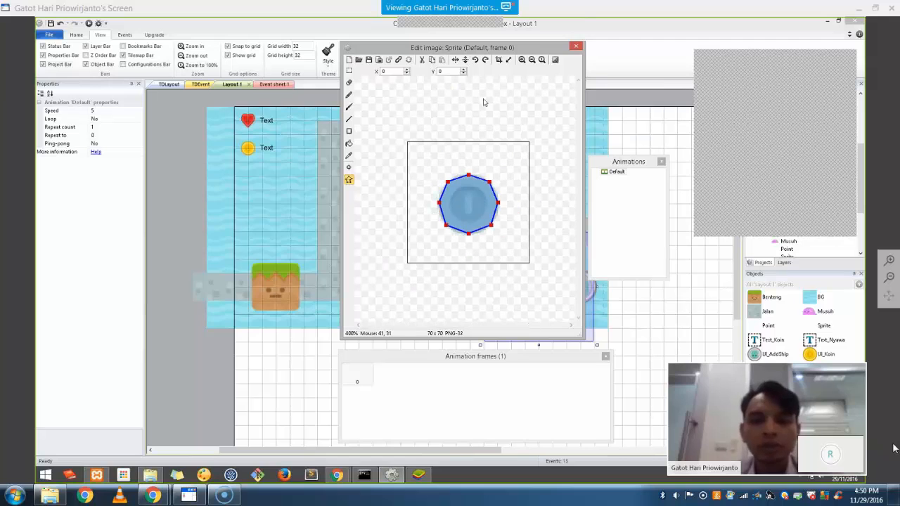
# Crop the empty border from the coin image and hide the collision polygon overlay
pyautogui.click(499, 60)
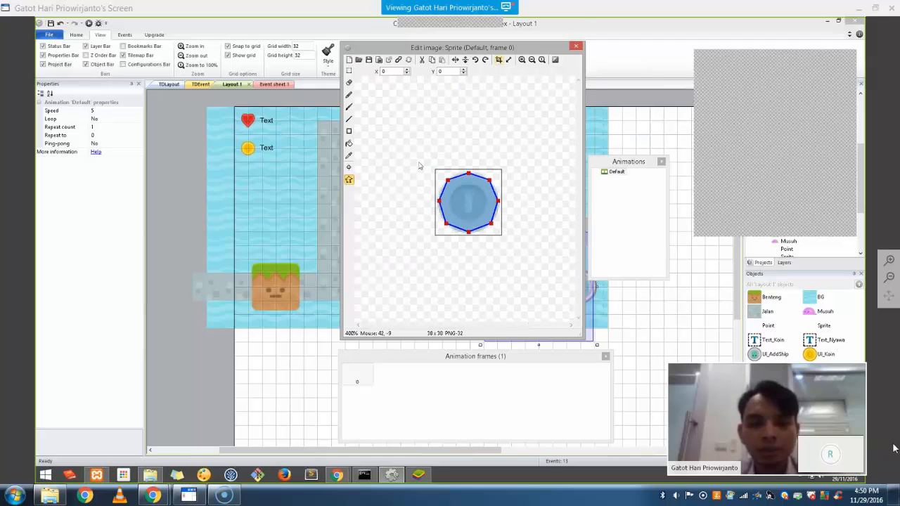
pyautogui.click(348, 181)
pyautogui.scroll(3, 484, 187)
pyautogui.scroll(-2, 487, 187)
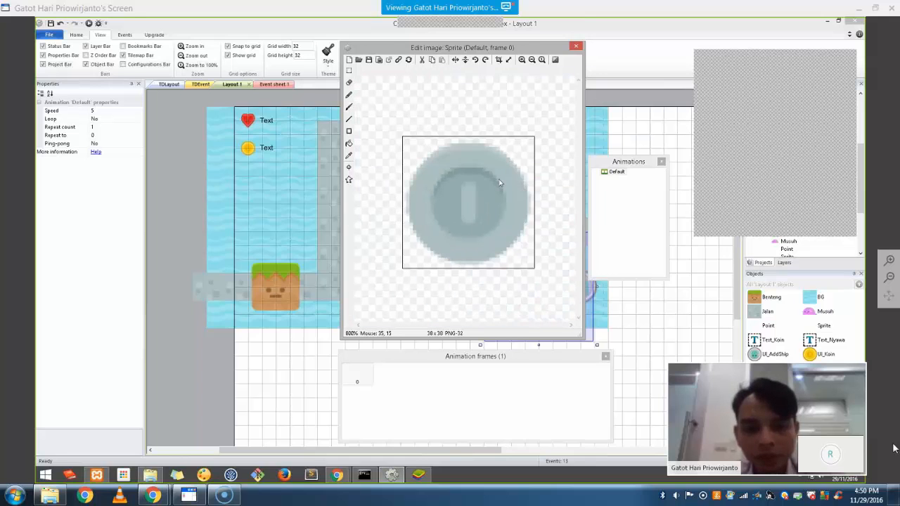
pyautogui.scroll(2, 499, 182)
pyautogui.scroll(-2, 498, 181)
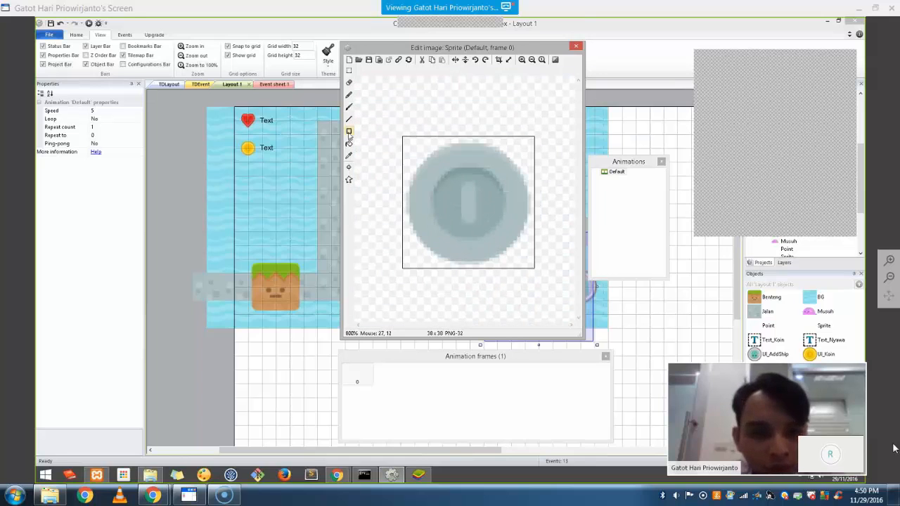
# Draw a filled blue bar down the coin's middle to the top edge, then move the sprite left of UI_AddShip
pyautogui.click(349, 132)
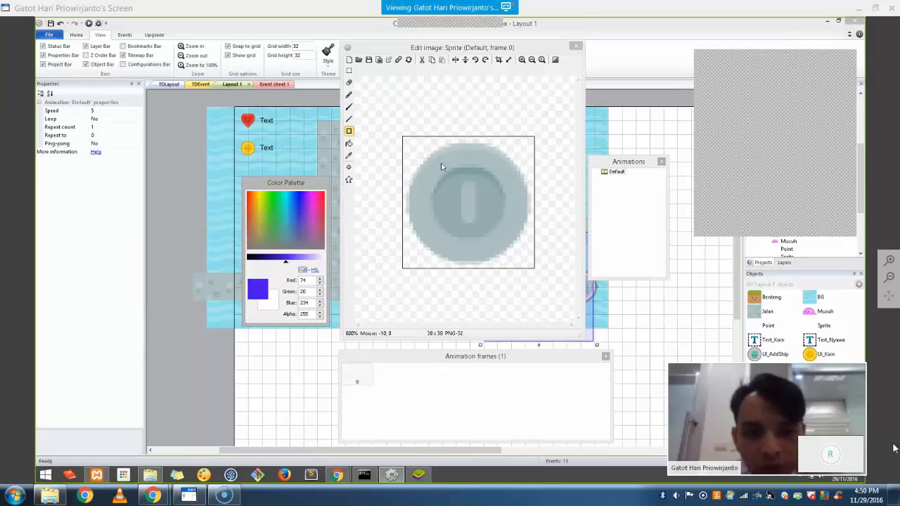
pyautogui.moveTo(462, 144); pyautogui.dragTo(475, 207)
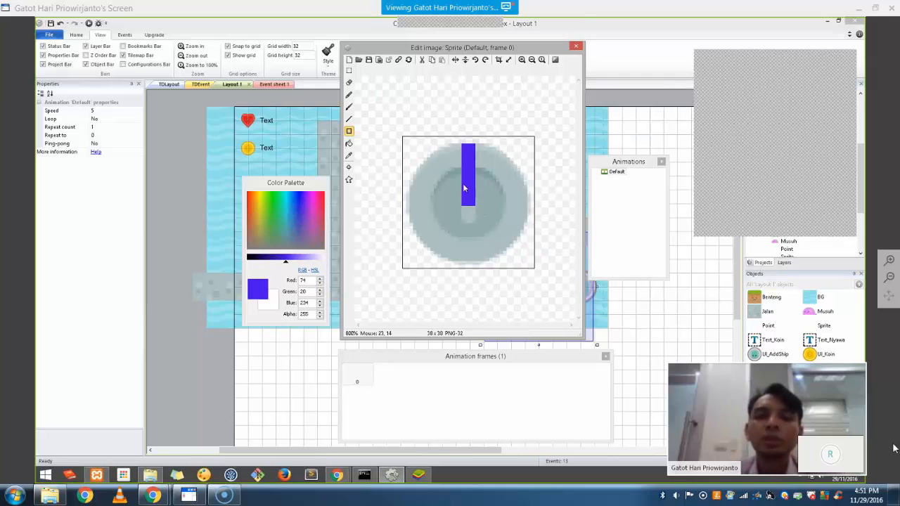
pyautogui.moveTo(463, 142); pyautogui.dragTo(473, 144)
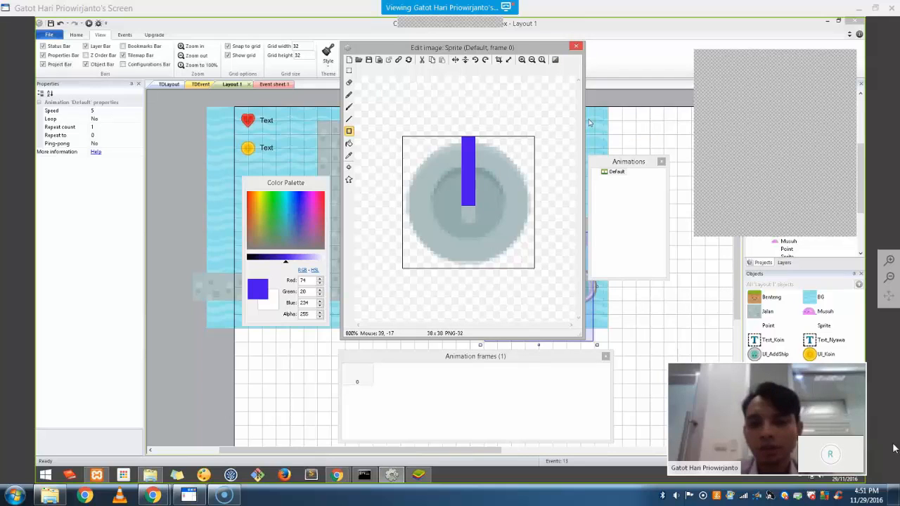
pyautogui.click(576, 47)
pyautogui.click(567, 332)
pyautogui.moveTo(540, 293); pyautogui.dragTo(532, 296)
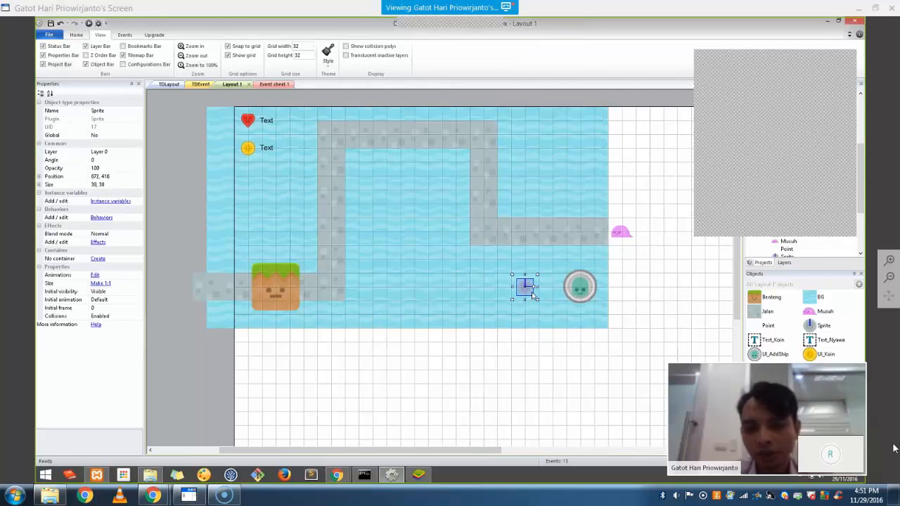
# Shift the small sprite closer to the round button and rename it Ship
pyautogui.click(597, 376)
pyautogui.moveTo(524, 288); pyautogui.dragTo(541, 290)
pyautogui.click(575, 375)
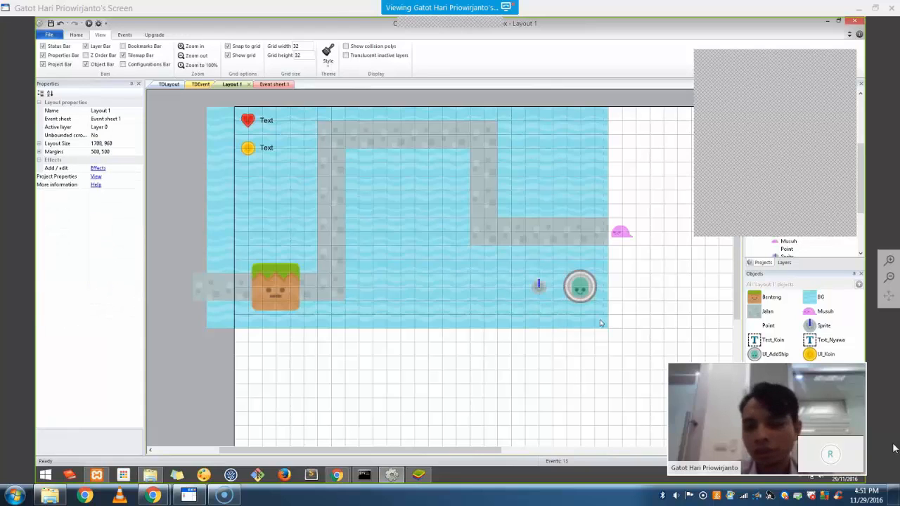
pyautogui.click(823, 326)
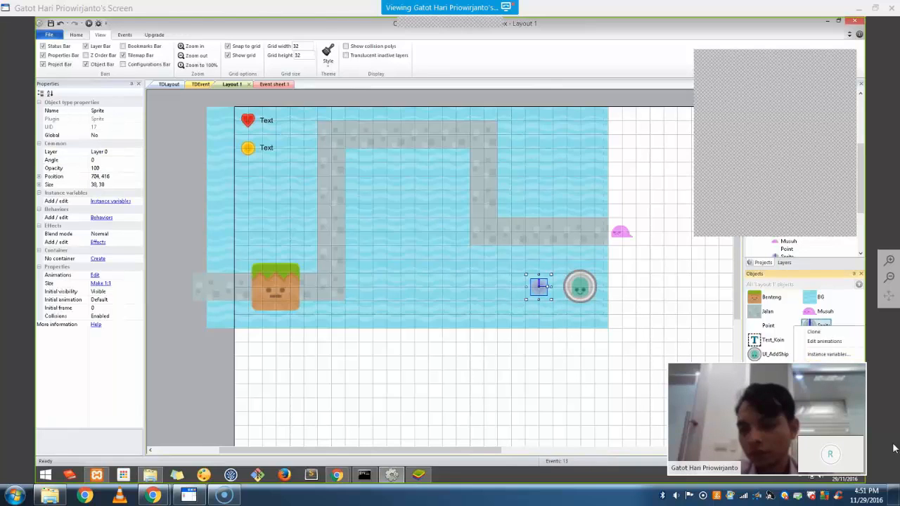
pyautogui.write('Ship')
pyautogui.press('Return')
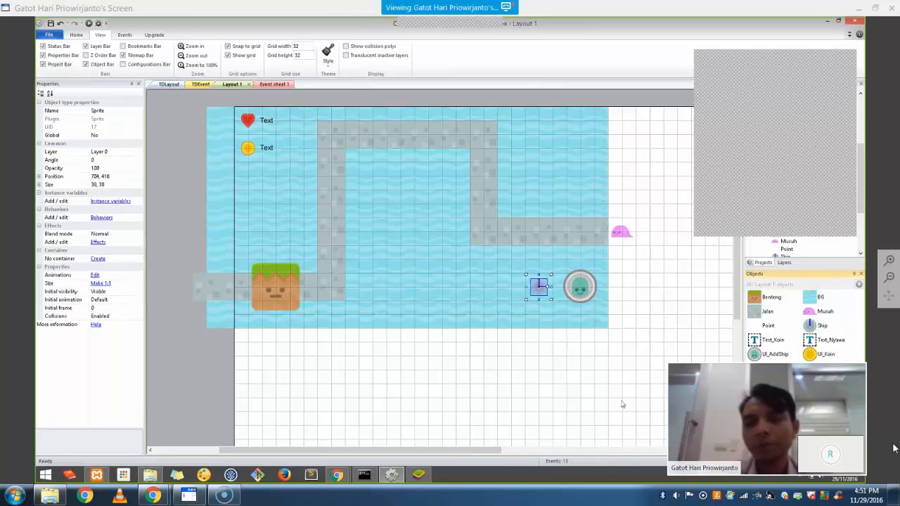
# Move the Ship sprite onto the stone path beside the turret
pyautogui.moveTo(584, 327); pyautogui.dragTo(626, 355)
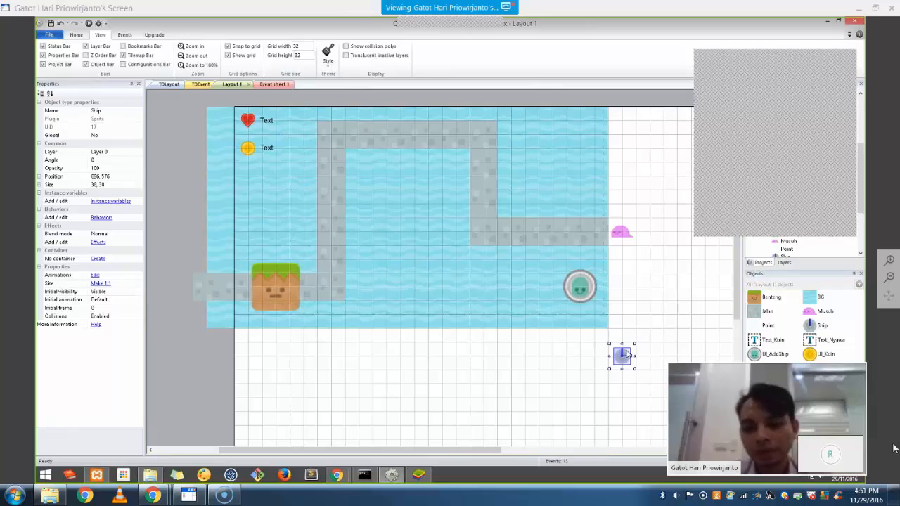
pyautogui.click(661, 355)
pyautogui.click(622, 357)
pyautogui.moveTo(560, 309); pyautogui.dragTo(452, 233)
pyautogui.click(657, 374)
# Rotate the Ship image 90° clockwise so its bar points right
pyautogui.doubleClick(456, 232)
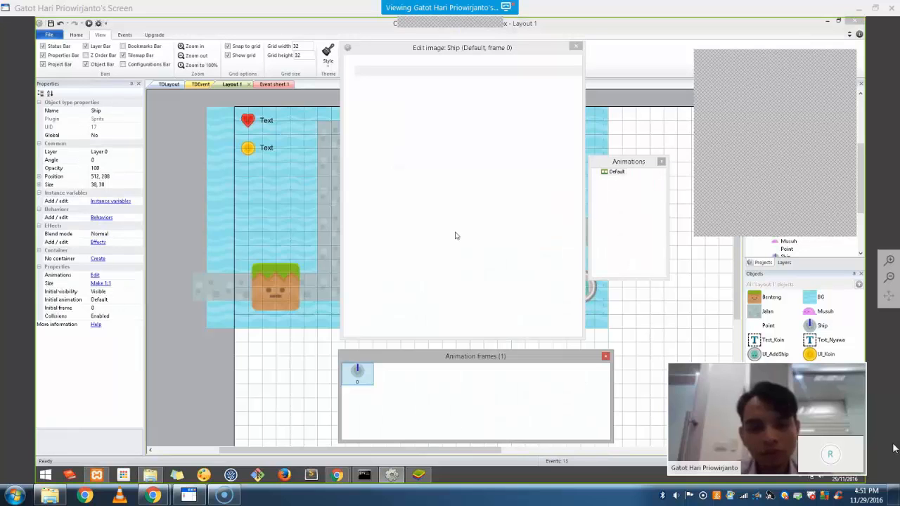
pyautogui.click(500, 201)
pyautogui.keyDown('ctrl'); pyautogui.scroll(3, 501, 201); pyautogui.keyUp('ctrl')
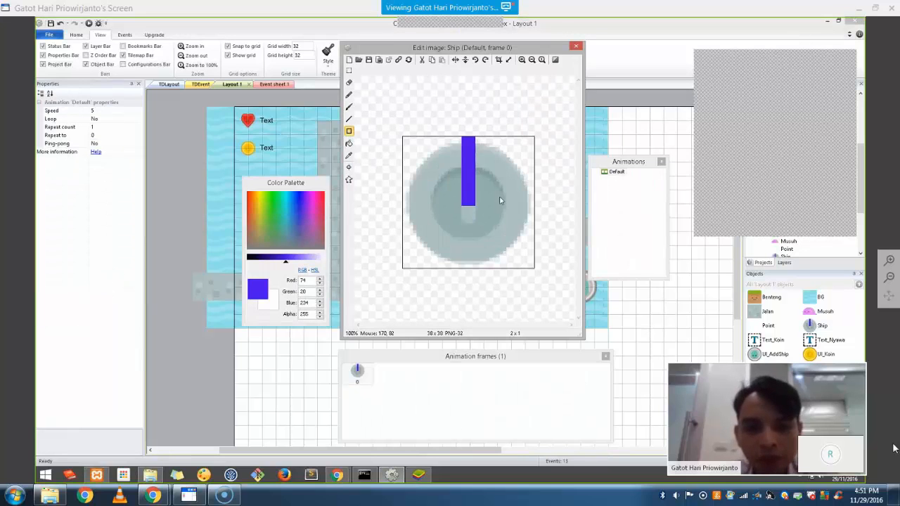
pyautogui.click(485, 61)
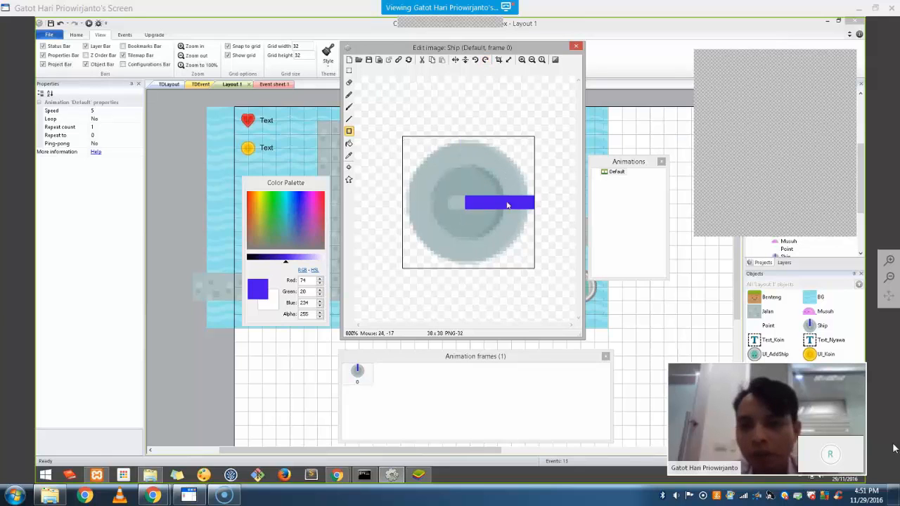
pyautogui.click(575, 47)
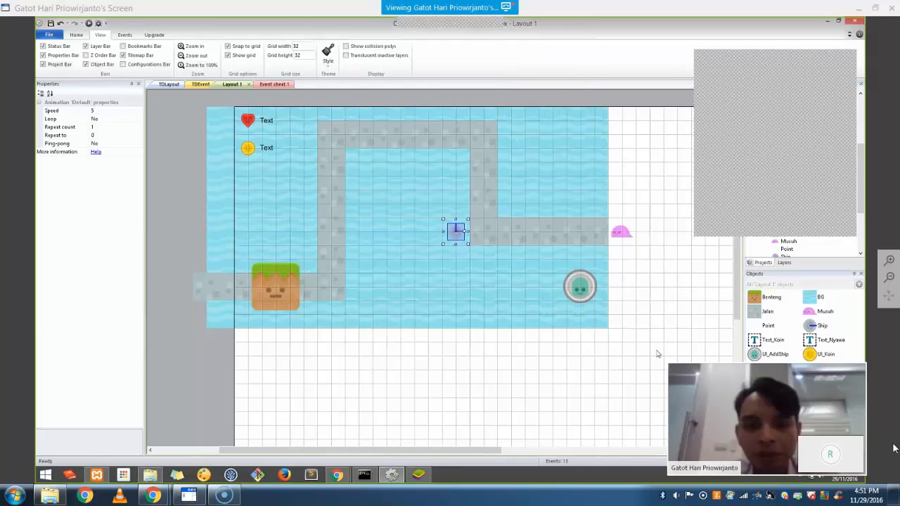
pyautogui.click(455, 231)
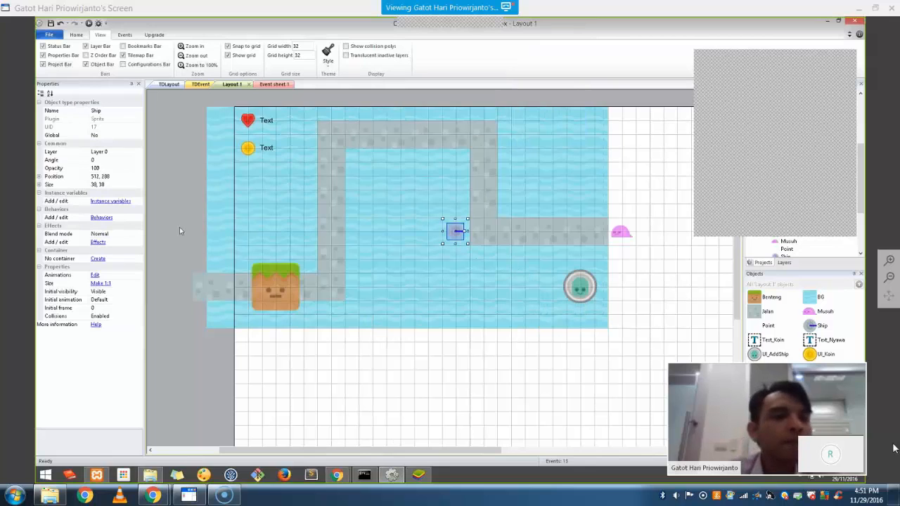
# Add the Turret behaviour to the Ship sprite
pyautogui.click(101, 217)
pyautogui.click(387, 199)
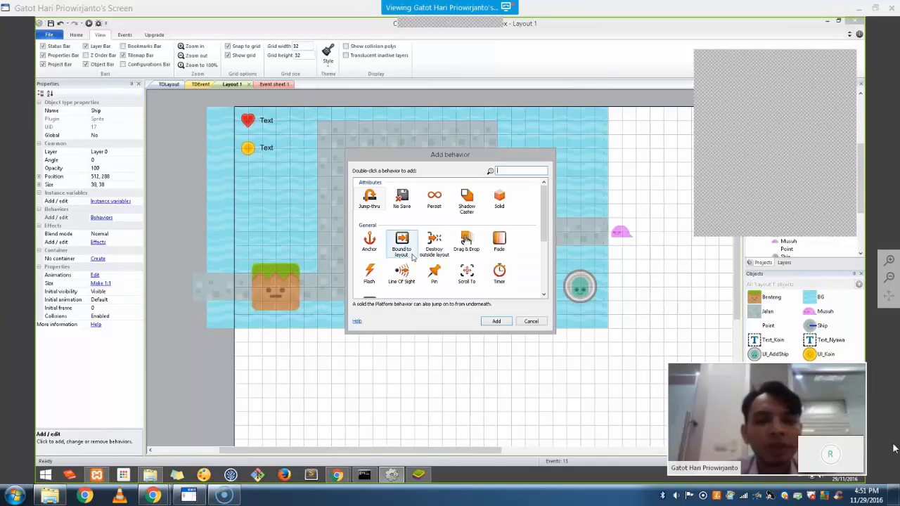
pyautogui.scroll(-5, 485, 246)
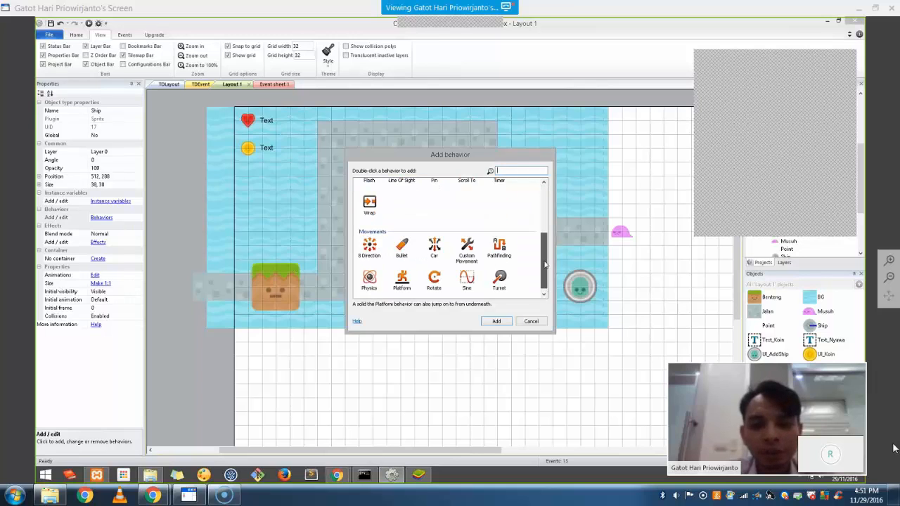
pyautogui.click(495, 281)
pyautogui.doubleClick(502, 273)
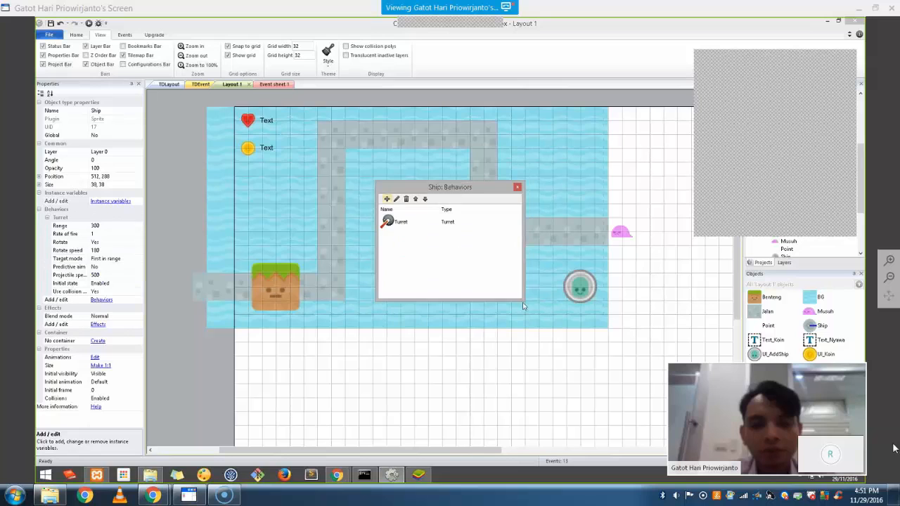
pyautogui.click(518, 188)
pyautogui.click(621, 362)
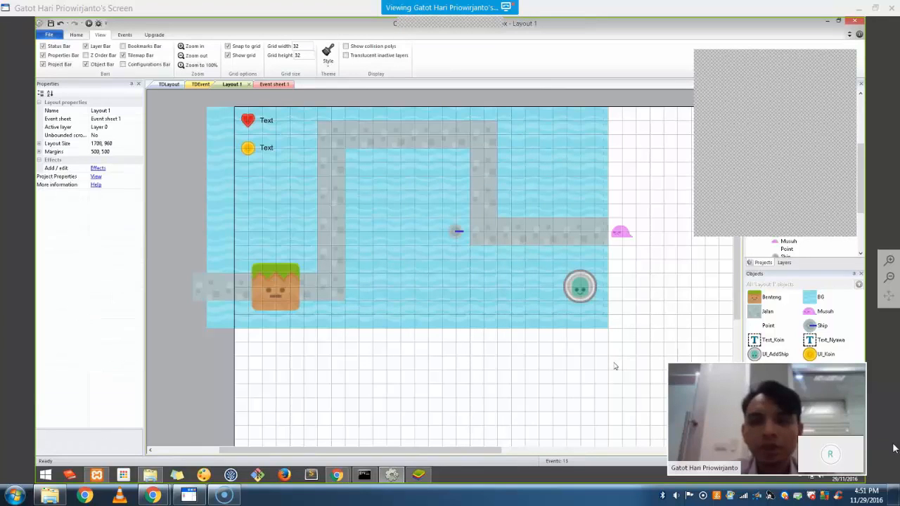
# Set the Ship's turret Range to 200 and Target mode to Nearest, then go to Event sheet 1
pyautogui.click(453, 237)
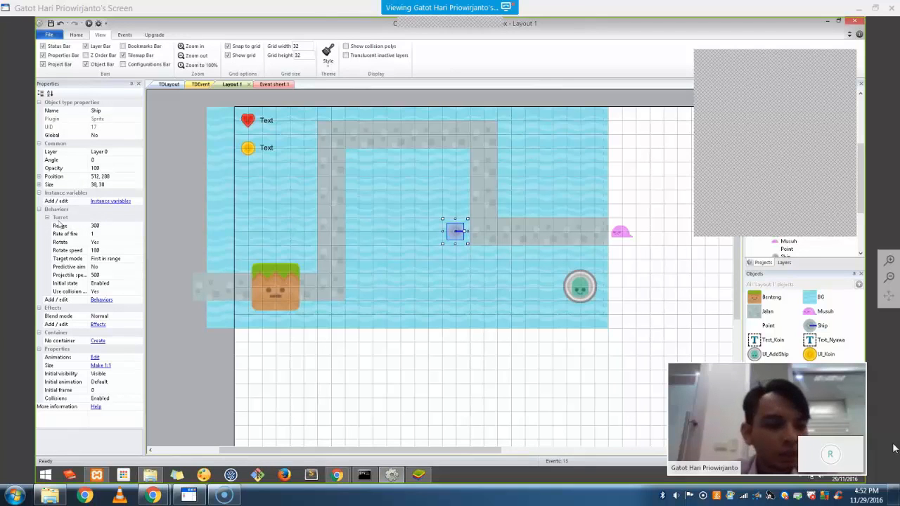
pyautogui.click(114, 227)
pyautogui.write('2')
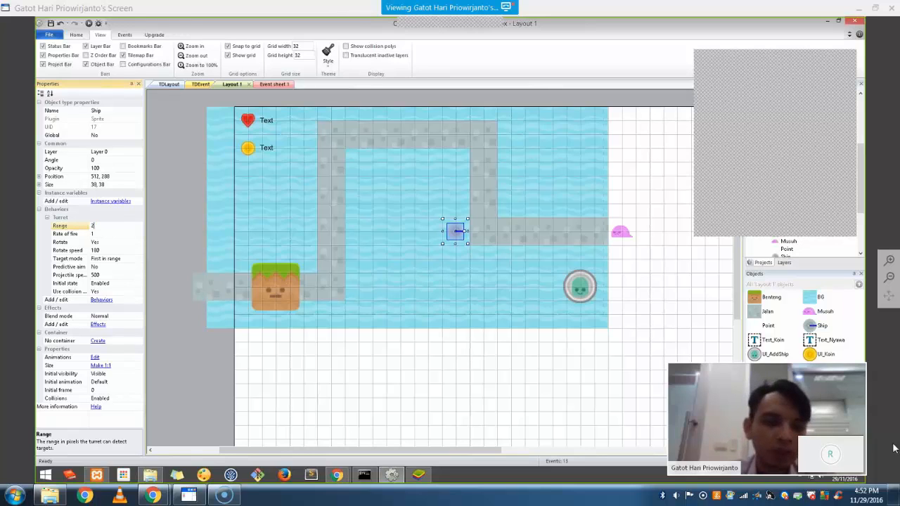
pyautogui.write('00')
pyautogui.press('Return')
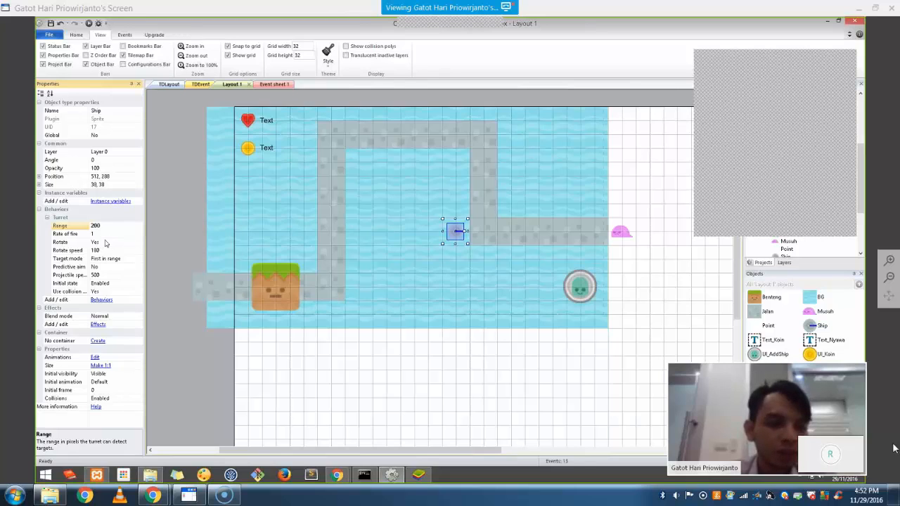
pyautogui.click(122, 260)
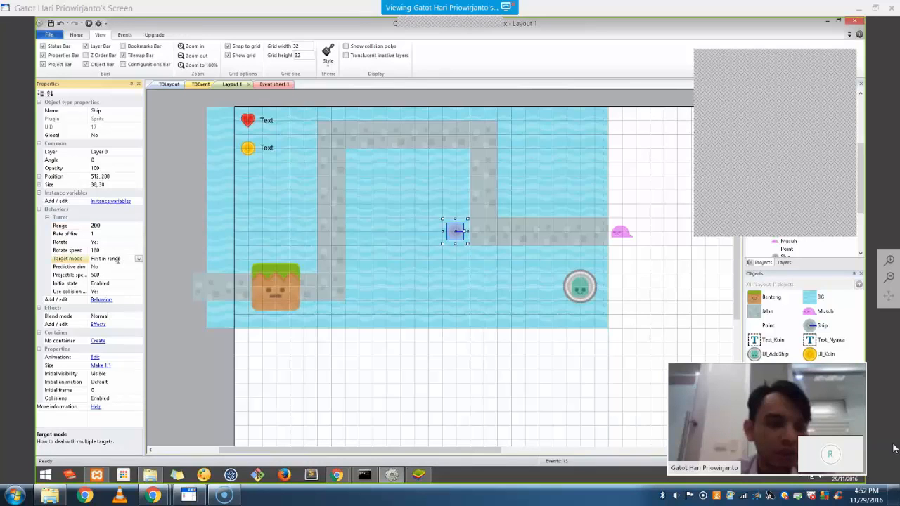
pyautogui.click(139, 259)
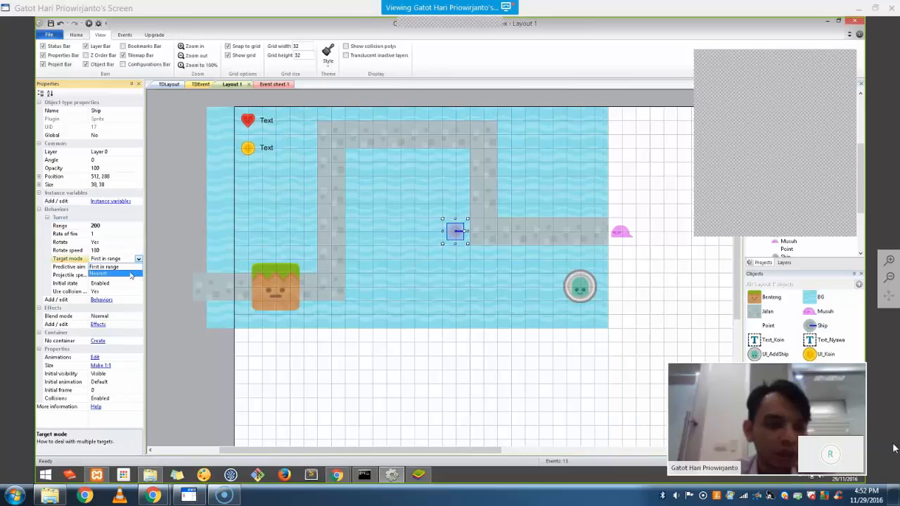
pyautogui.click(130, 274)
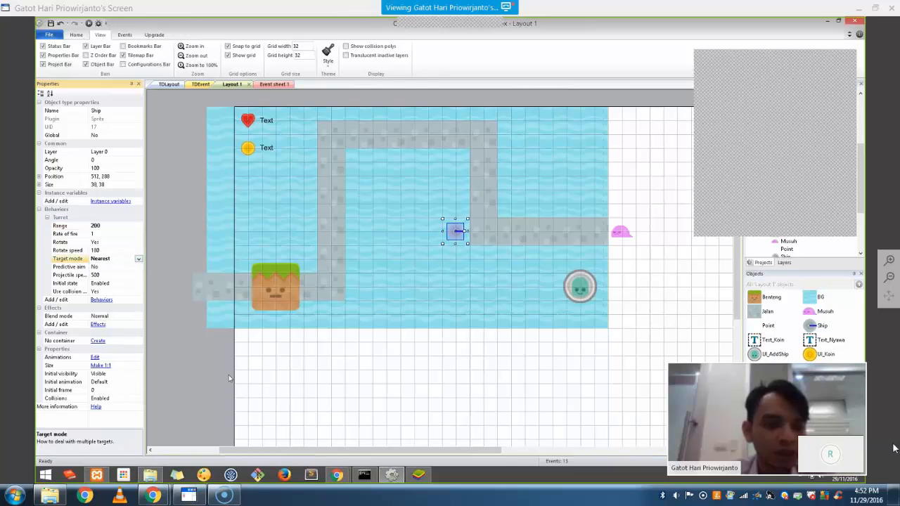
pyautogui.click(211, 369)
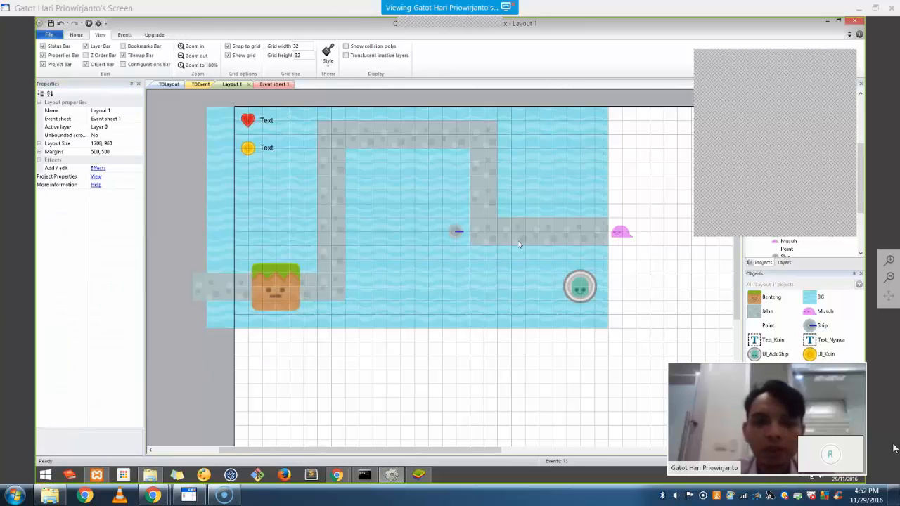
pyautogui.click(273, 84)
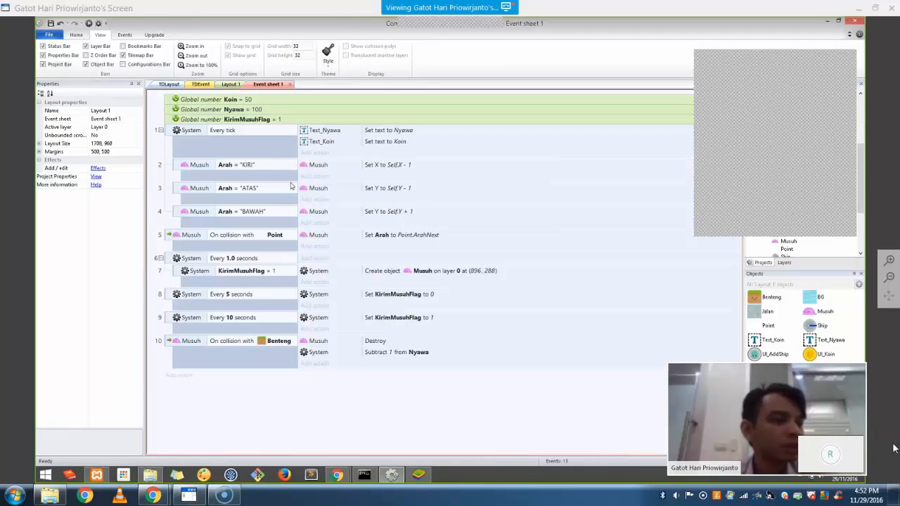
# Add a Ship action in event 1 that adds Musuh as a turret target
pyautogui.click(313, 153)
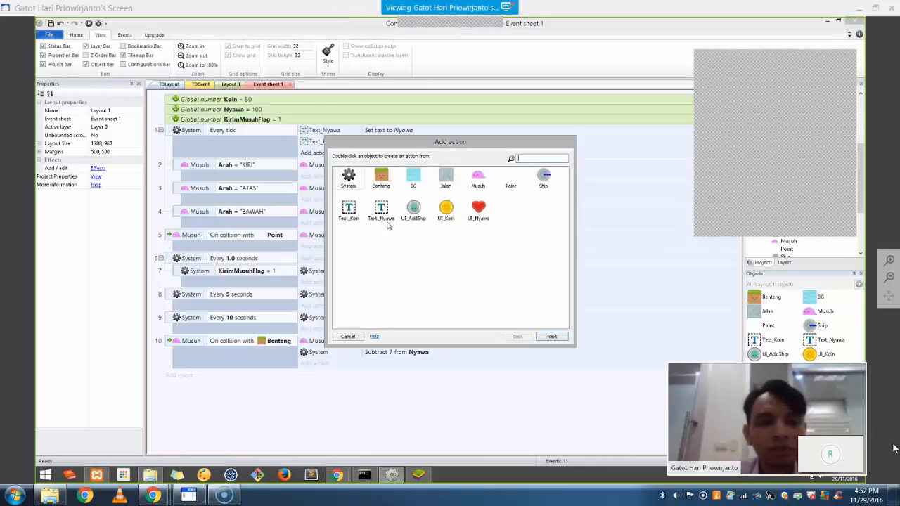
pyautogui.click(347, 337)
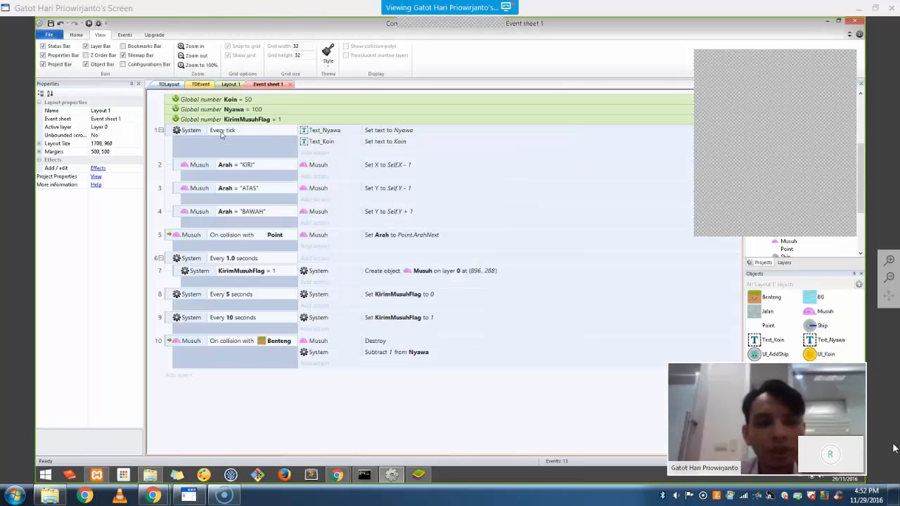
pyautogui.click(315, 153)
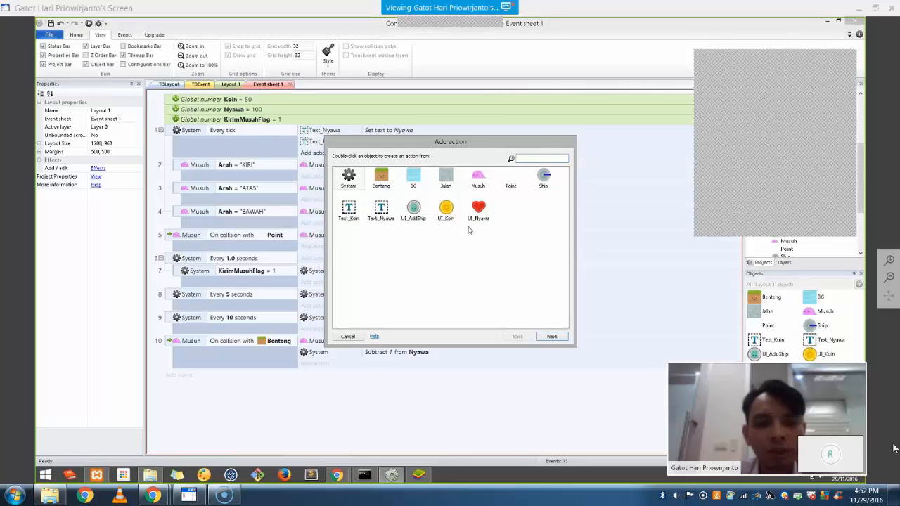
pyautogui.doubleClick(544, 180)
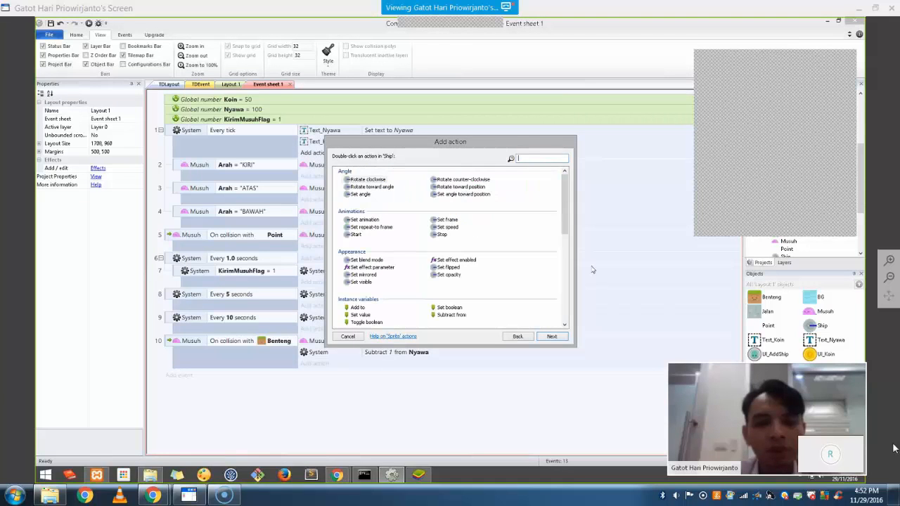
pyautogui.scroll(-5, 477, 258)
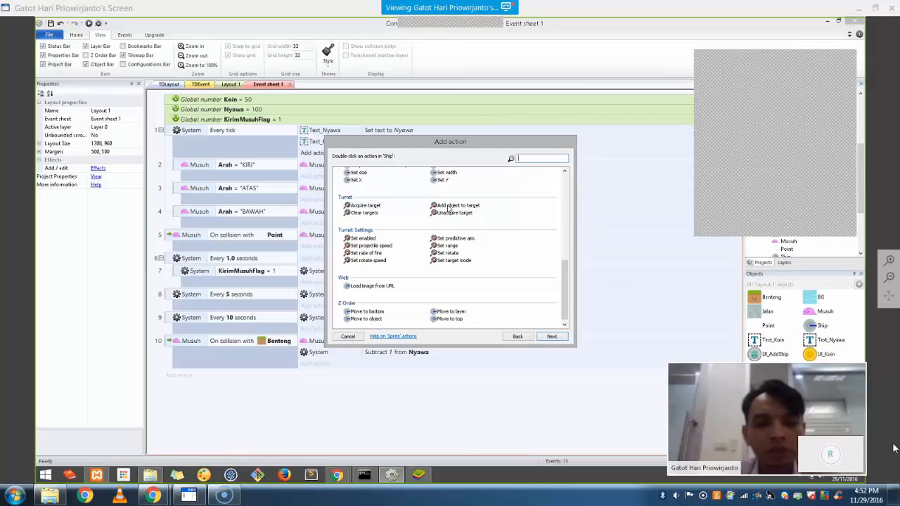
pyautogui.doubleClick(450, 205)
pyautogui.click(502, 240)
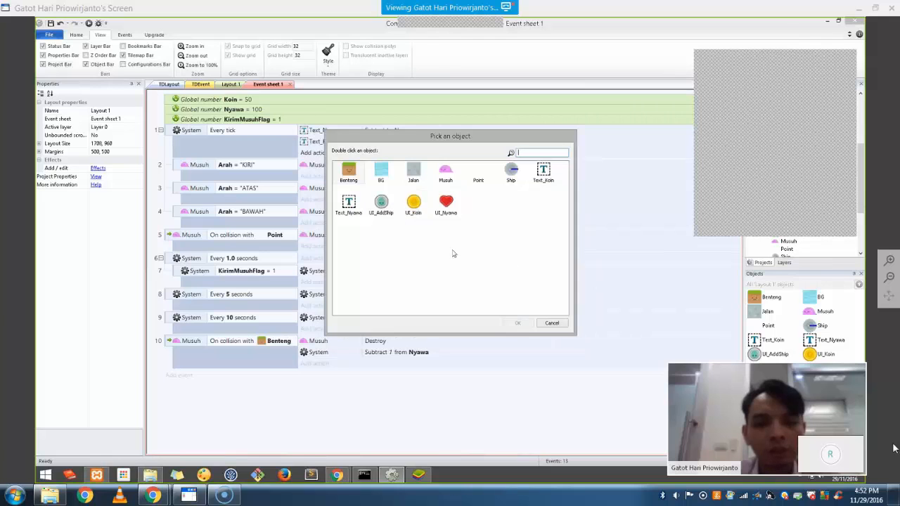
pyautogui.click(444, 174)
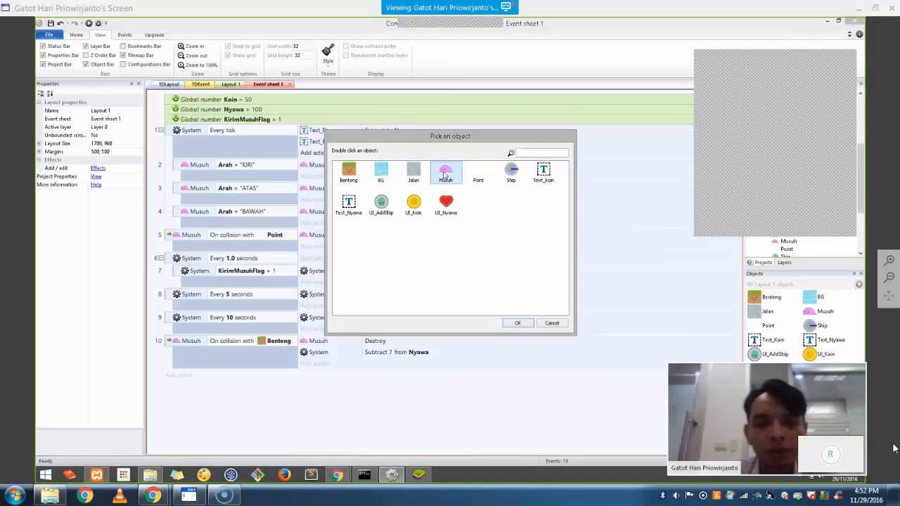
pyautogui.doubleClick(445, 174)
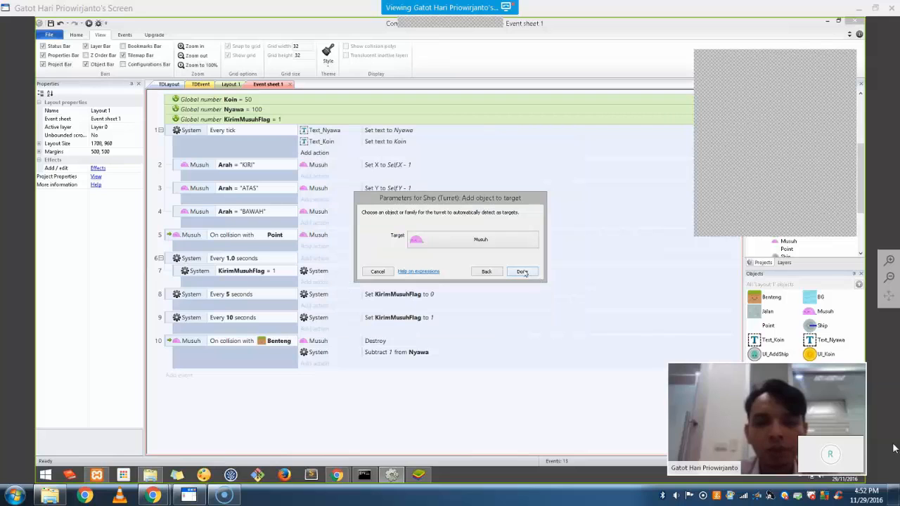
pyautogui.press('Return')
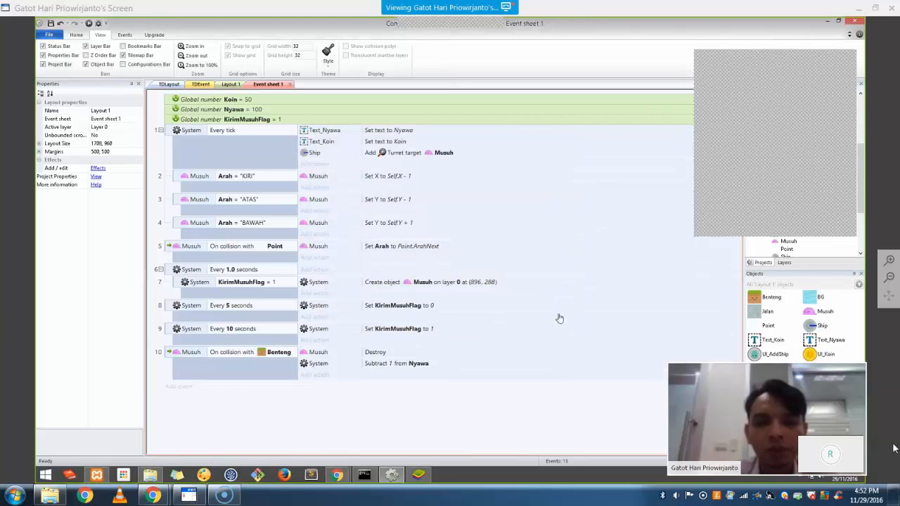
# Add a second Ship action making the turret acquire Musuh as its target
pyautogui.click(313, 164)
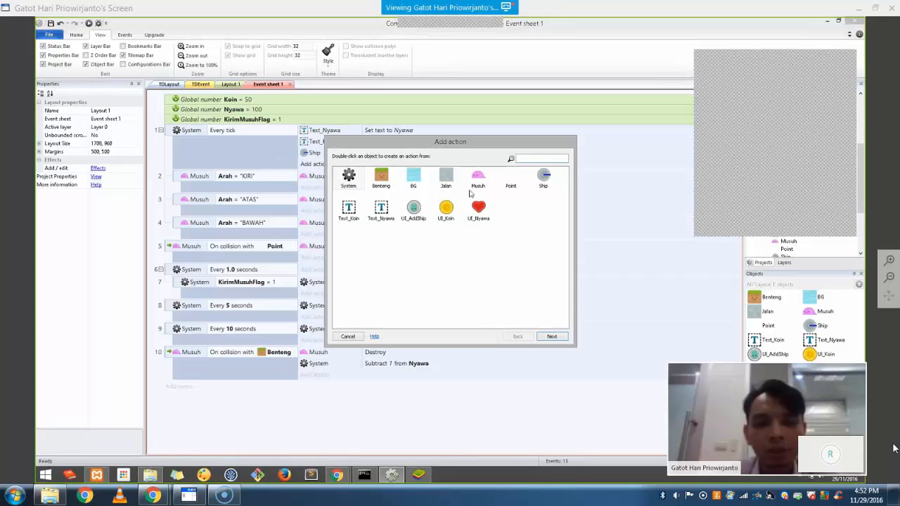
pyautogui.doubleClick(549, 180)
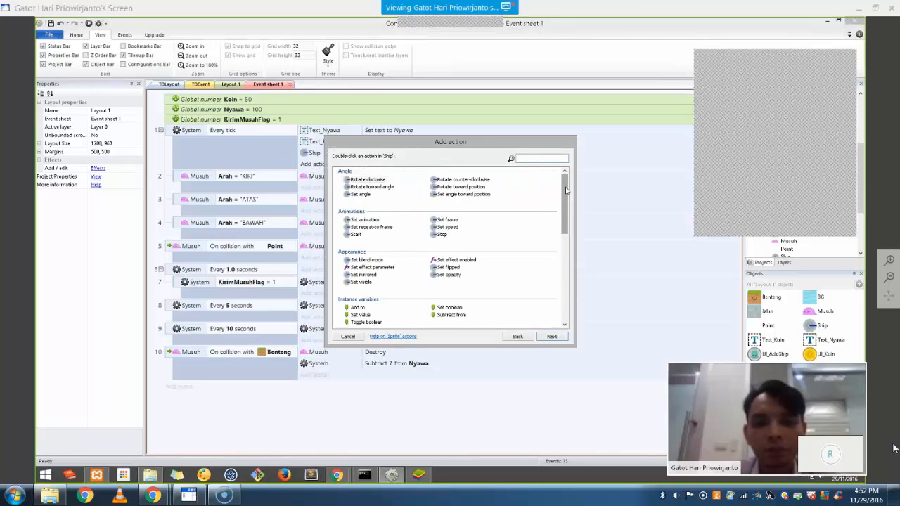
pyautogui.moveTo(568, 190); pyautogui.dragTo(573, 256)
pyautogui.scroll(-2, 542, 263)
pyautogui.click(364, 228)
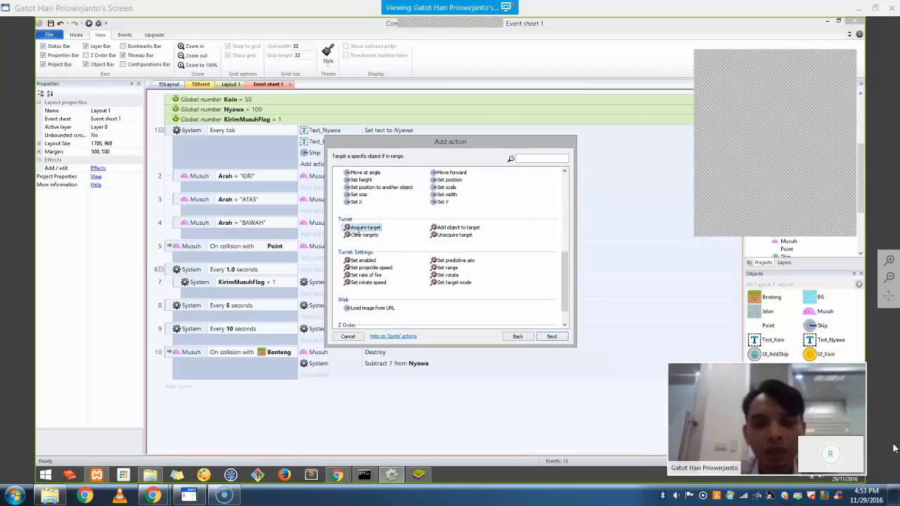
pyautogui.doubleClick(360, 228)
pyautogui.click(456, 237)
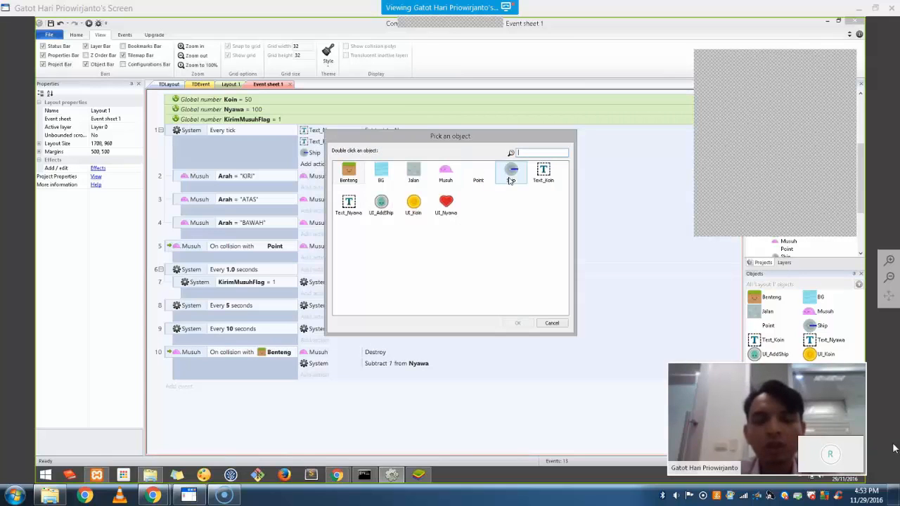
pyautogui.doubleClick(444, 173)
pyautogui.click(522, 271)
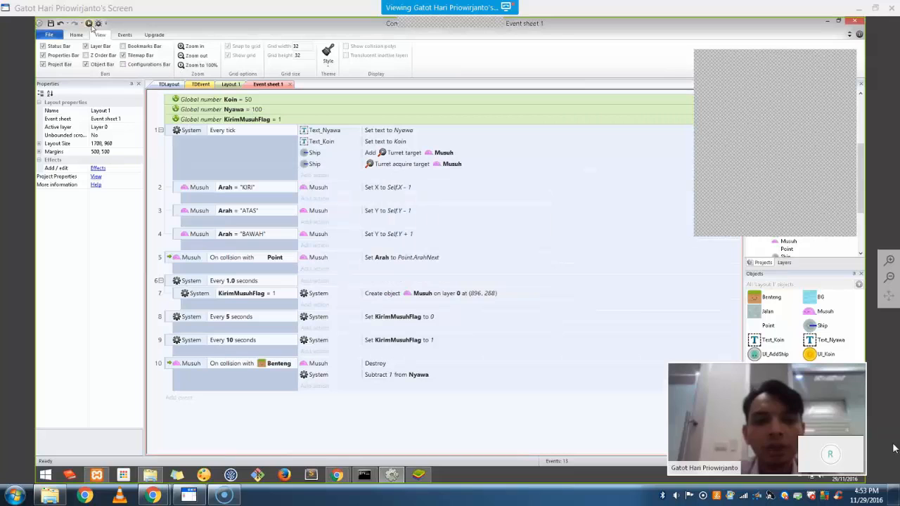
# Preview the game to watch the turret, then return through Layout 1 to Event sheet 1
pyautogui.click(88, 23)
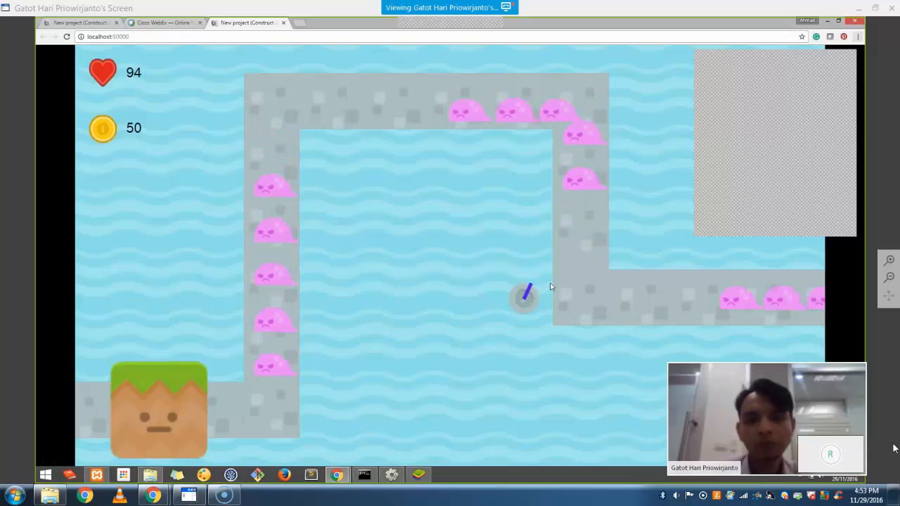
pyautogui.hotkey('alt', 'Tab')
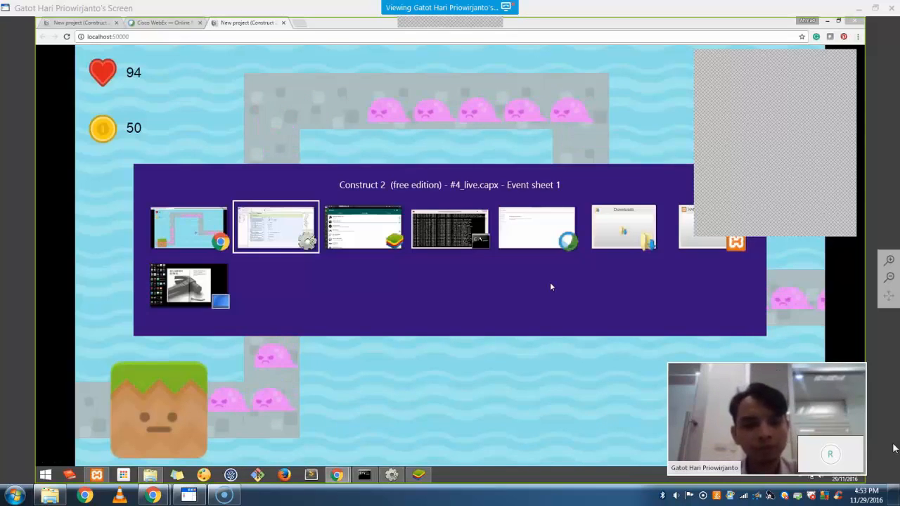
pyautogui.click(222, 86)
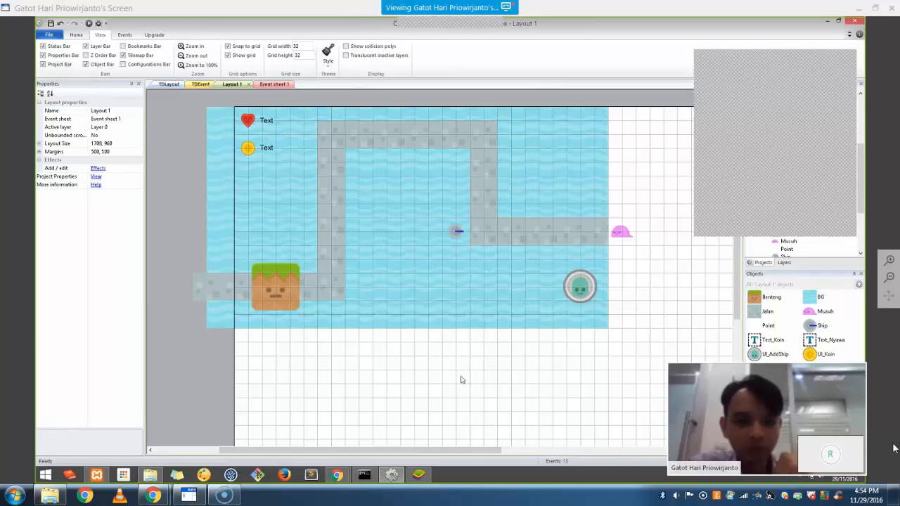
pyautogui.click(454, 234)
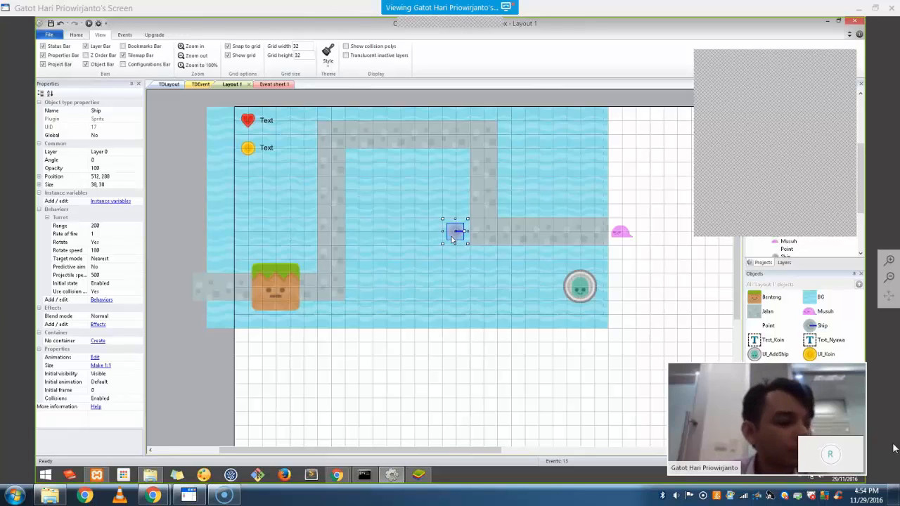
pyautogui.click(262, 84)
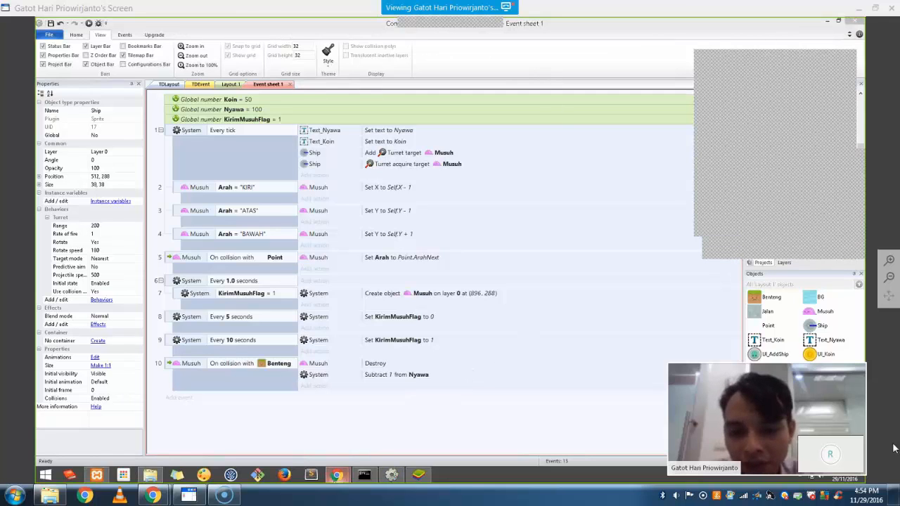
pyautogui.moveTo(339, 475)
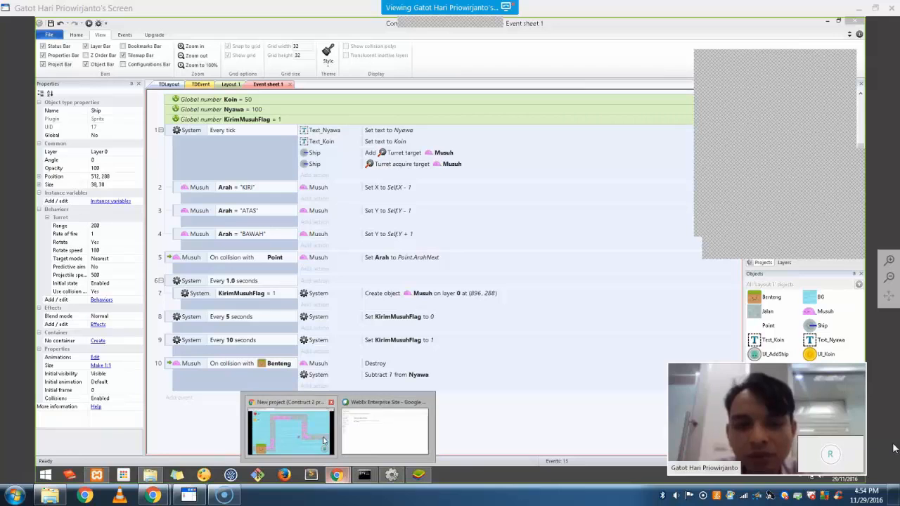
# Search 'spriter' in a new Chrome tab and open the brashmonkey.com Spriter download page
pyautogui.click(290, 430)
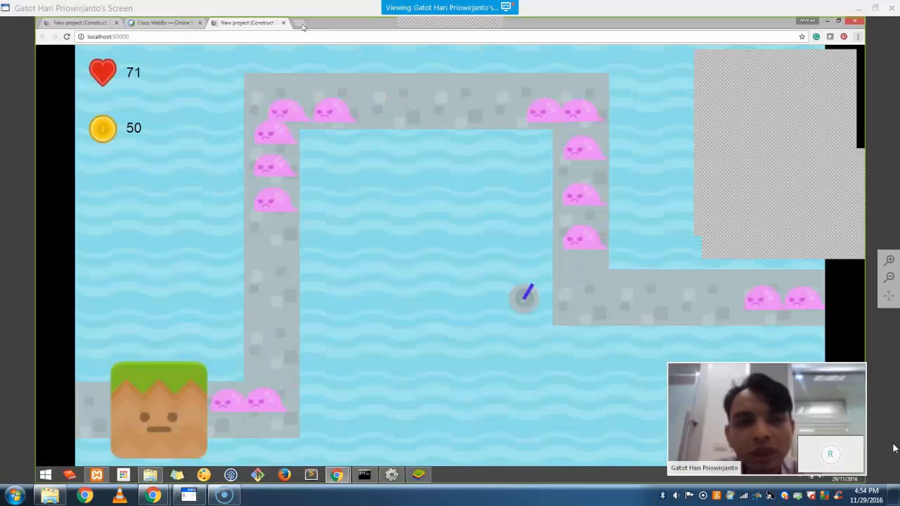
pyautogui.click(300, 22)
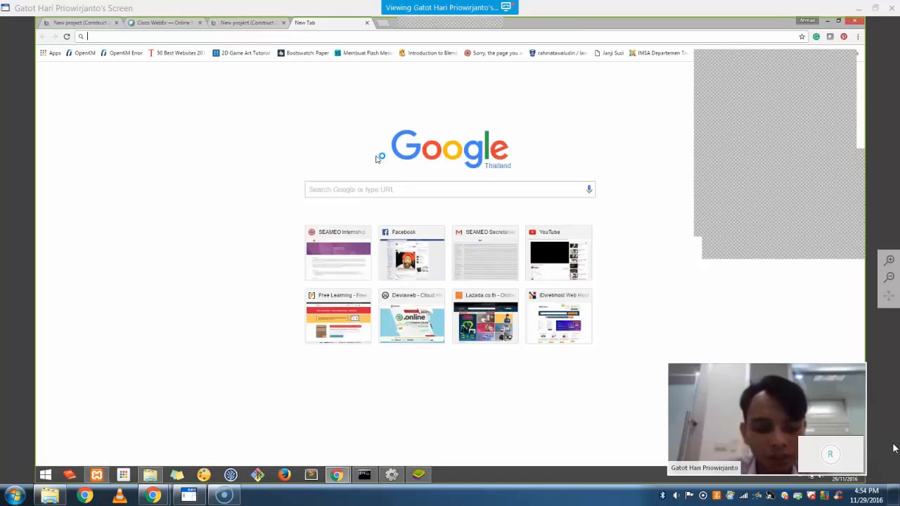
pyautogui.write('spriter')
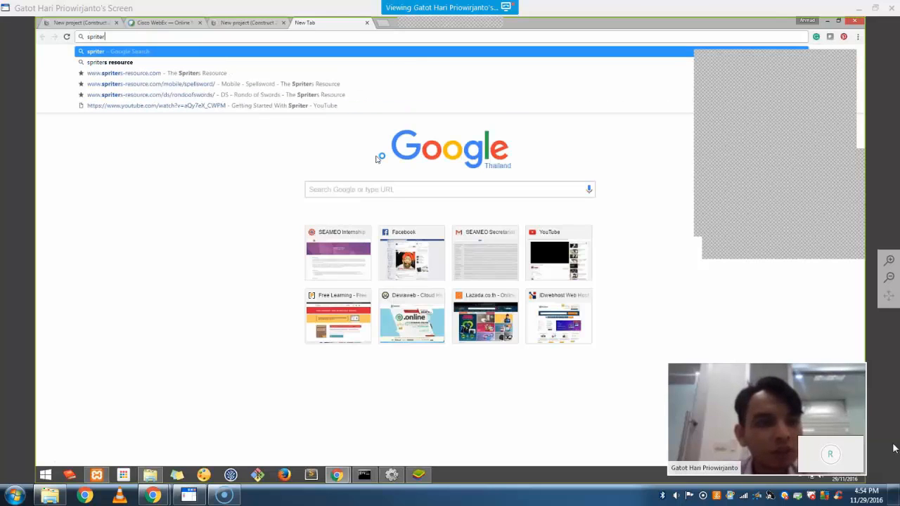
pyautogui.press('Return')
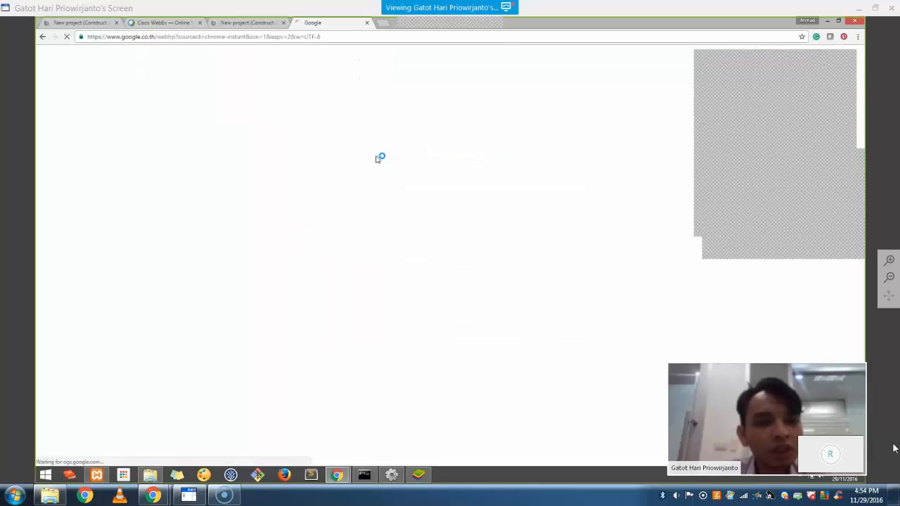
pyautogui.click(171, 127)
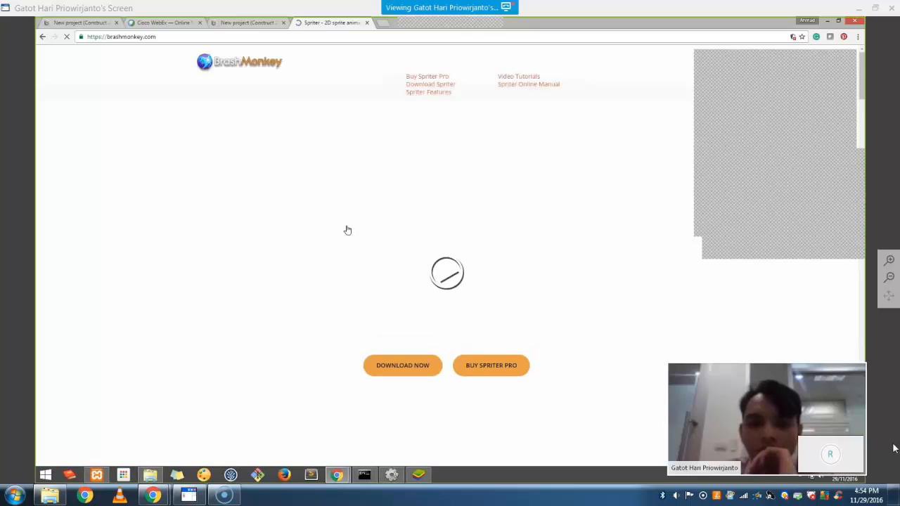
pyautogui.scroll(-3, 347, 230)
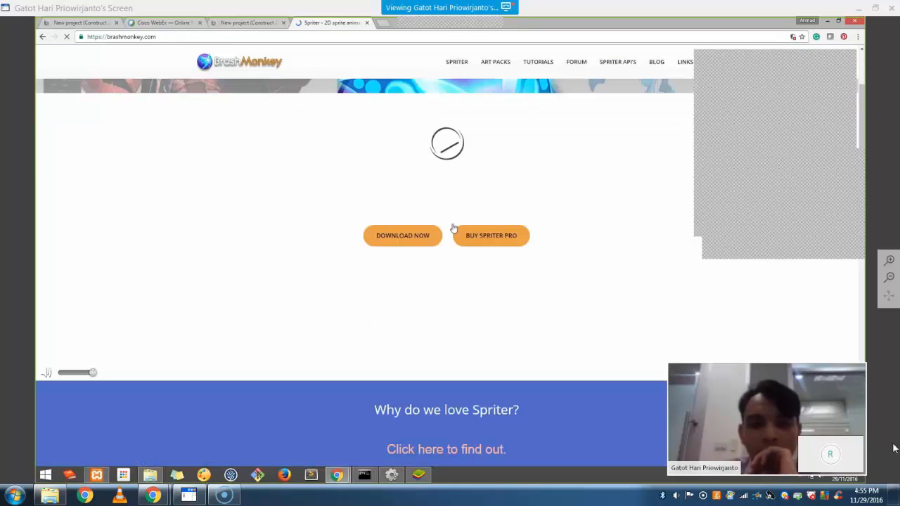
pyautogui.click(426, 241)
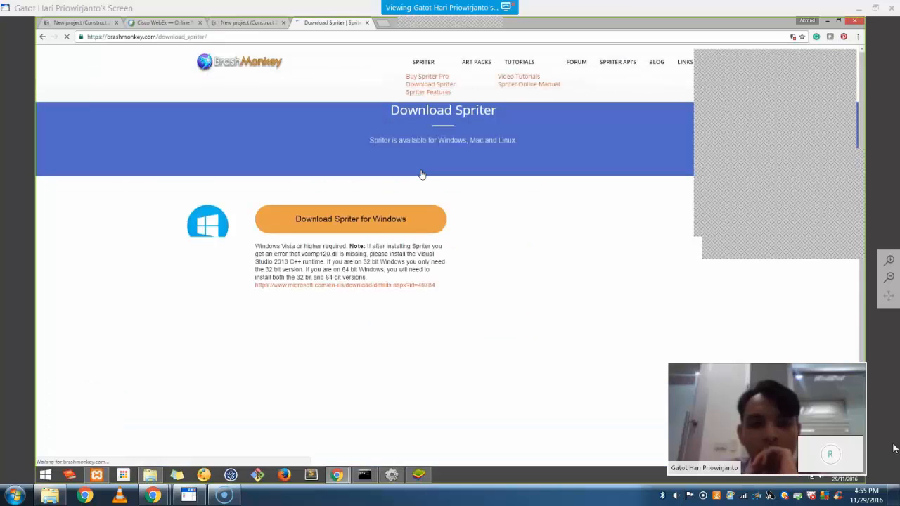
# Check the Microsoft Visual C++ package details, then close both tabs
pyautogui.moveTo(366, 277); pyautogui.dragTo(281, 218)
pyautogui.click(303, 261)
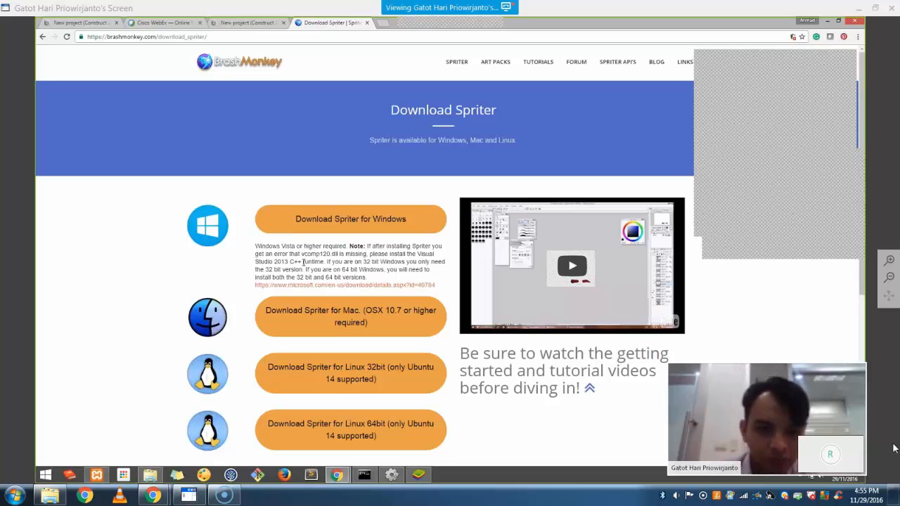
pyautogui.click(341, 286)
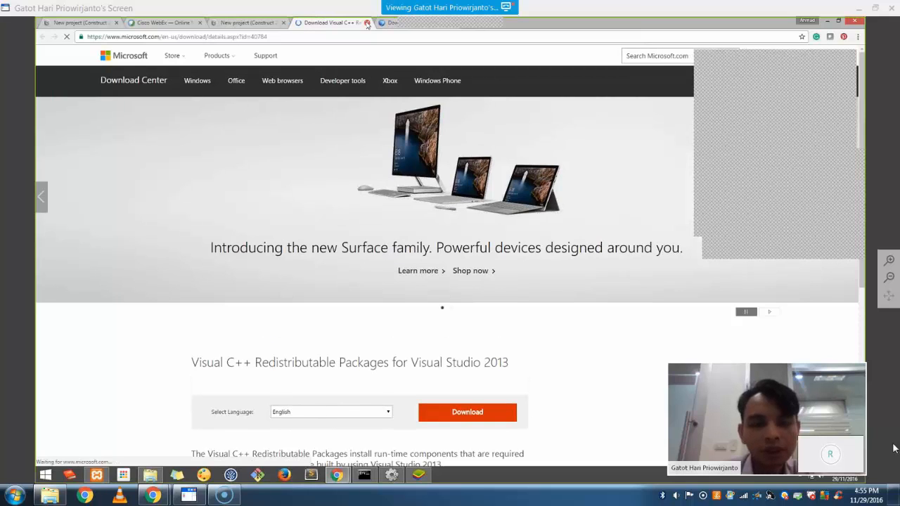
pyautogui.scroll(-5, 359, 92)
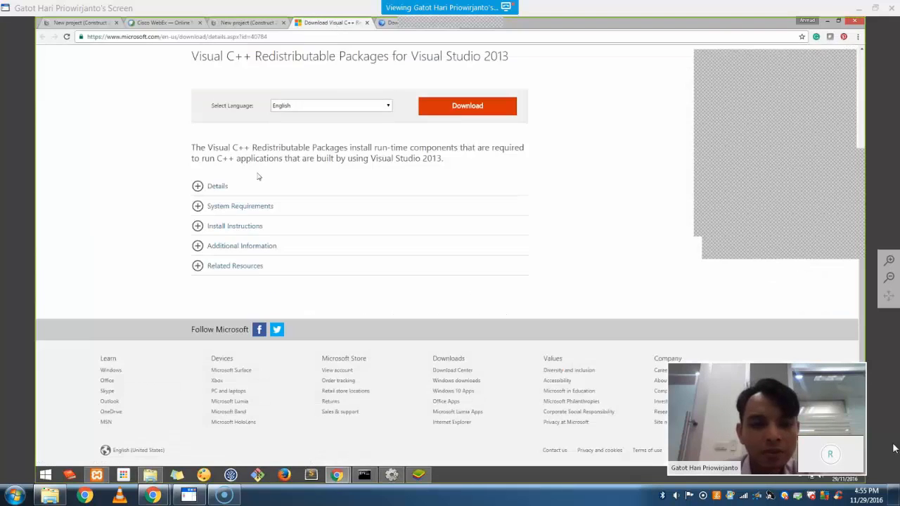
pyautogui.click(225, 186)
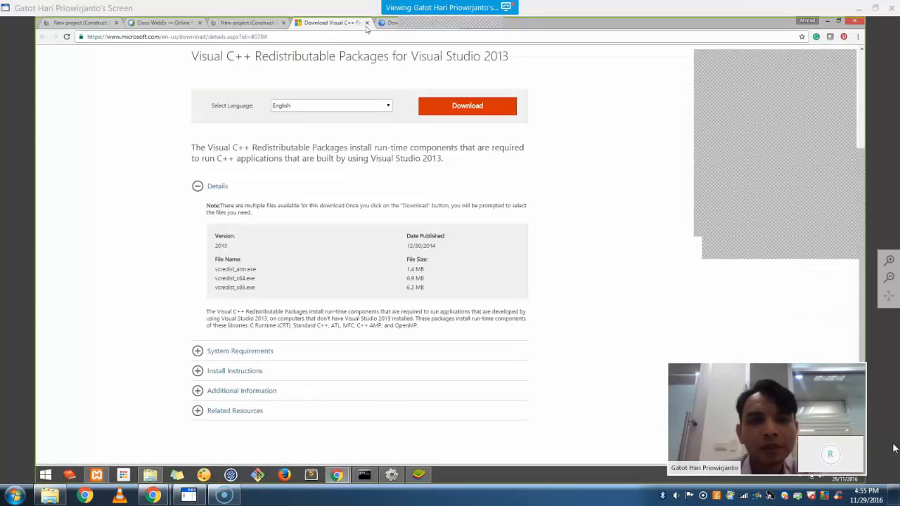
pyautogui.click(366, 23)
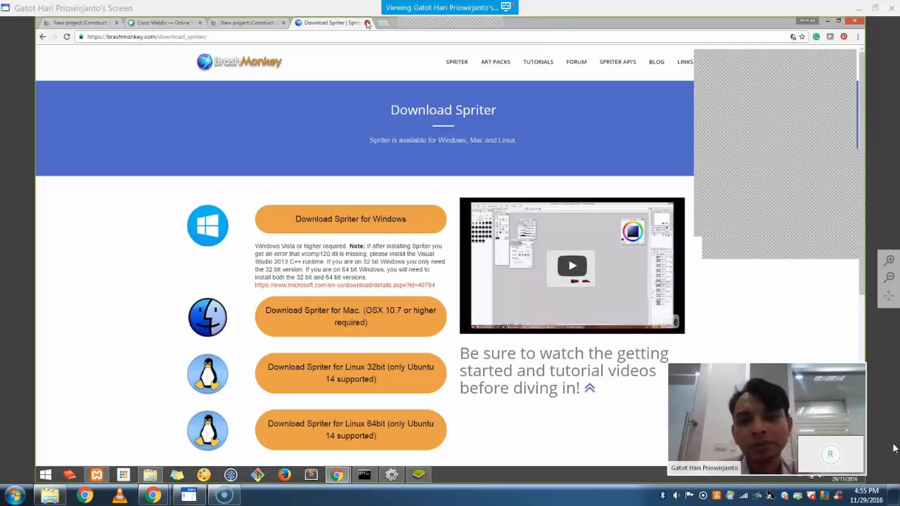
pyautogui.click(367, 24)
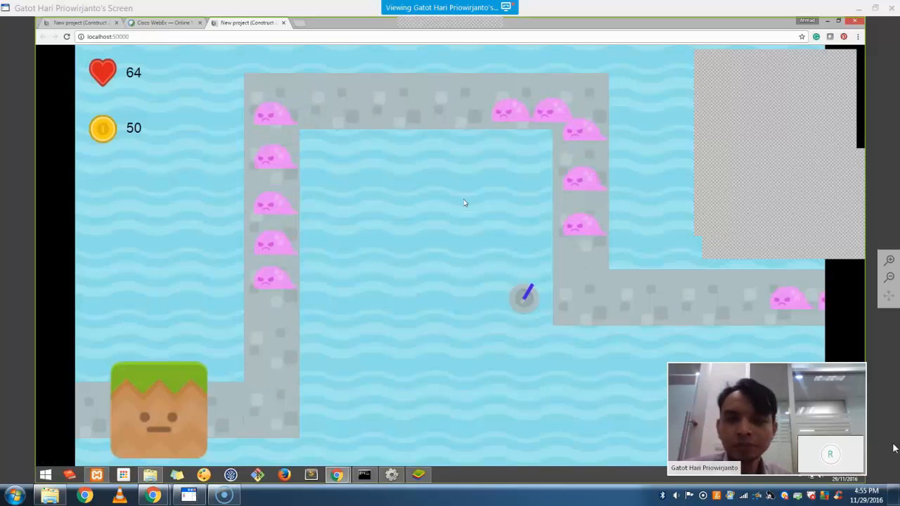
# Switch back to Construct 2, deselect Ship on Layout 1, and select the KirimMusuhFlag sub-event
pyautogui.hotkey('alt', 'Tab')
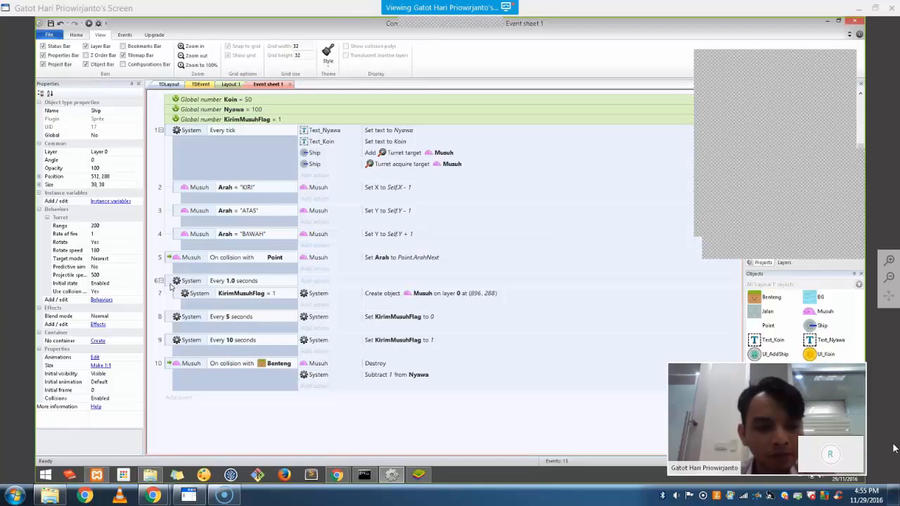
pyautogui.click(230, 84)
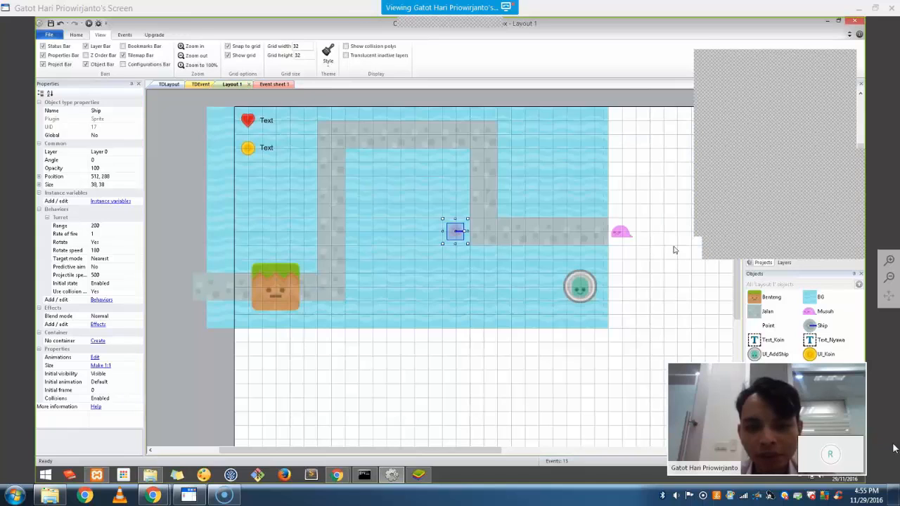
pyautogui.click(674, 250)
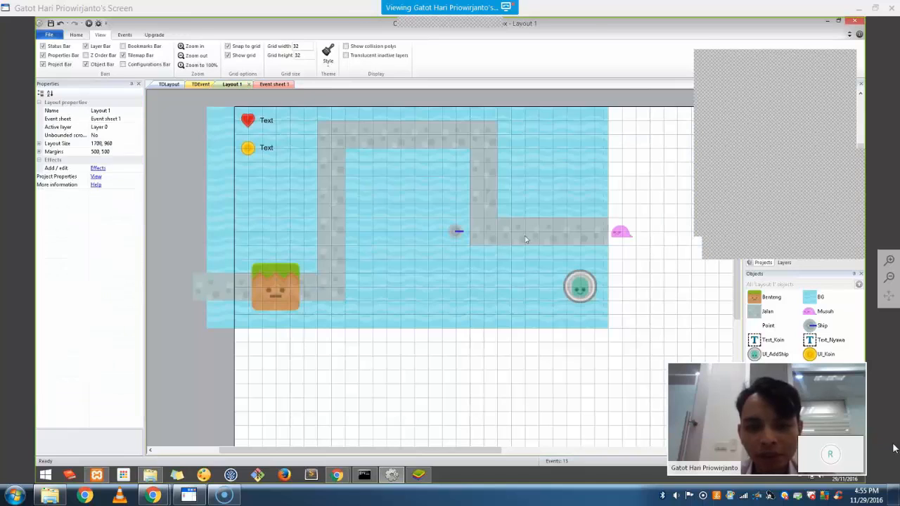
pyautogui.click(273, 84)
pyautogui.click(174, 292)
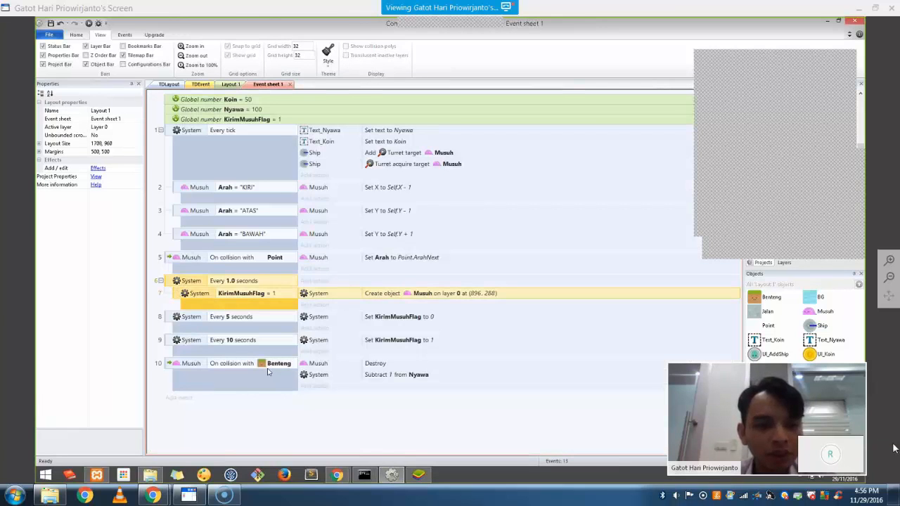
# Add a Ship Turret 'On target acquired' event below the every-1-second event
pyautogui.rightClick(166, 284)
pyautogui.moveTo(210, 290)
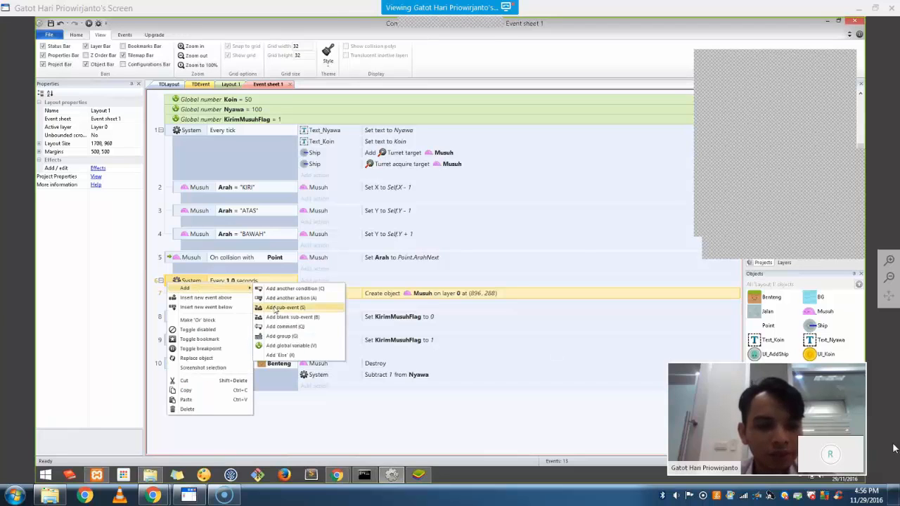
pyautogui.click(280, 307)
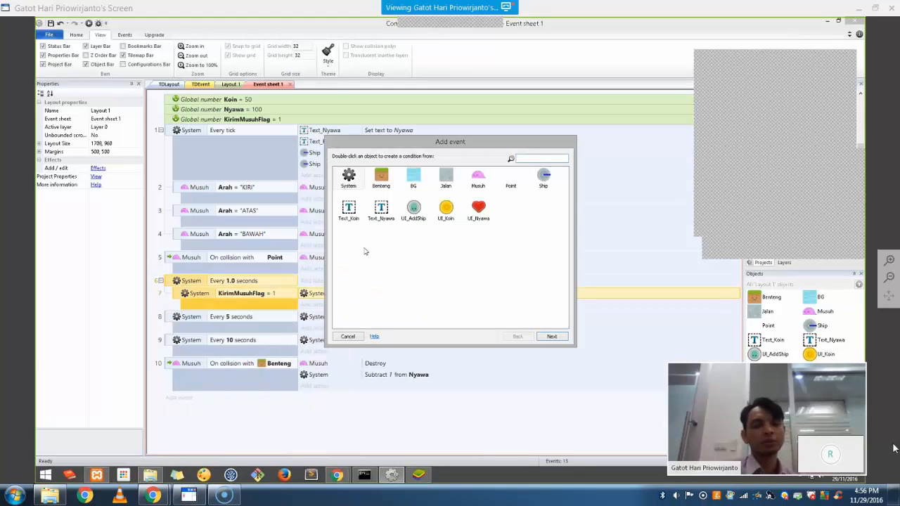
pyautogui.doubleClick(552, 182)
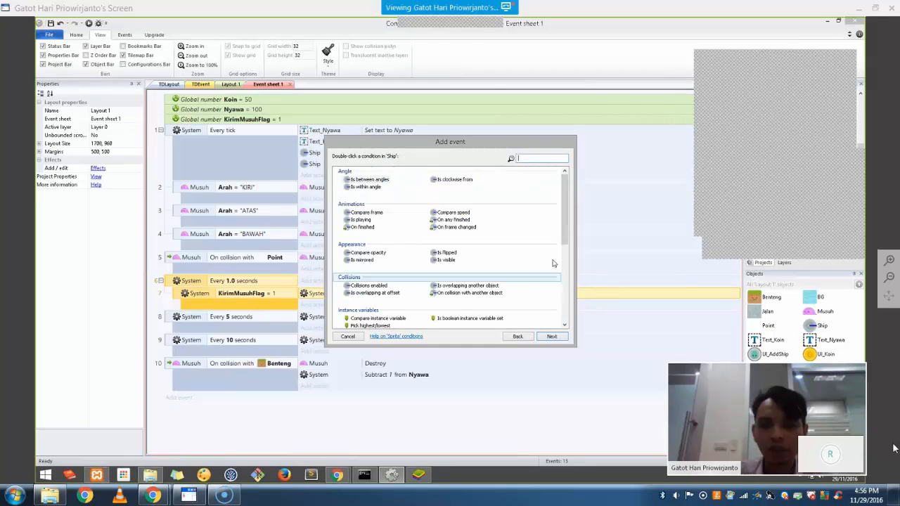
pyautogui.moveTo(563, 240); pyautogui.dragTo(563, 315)
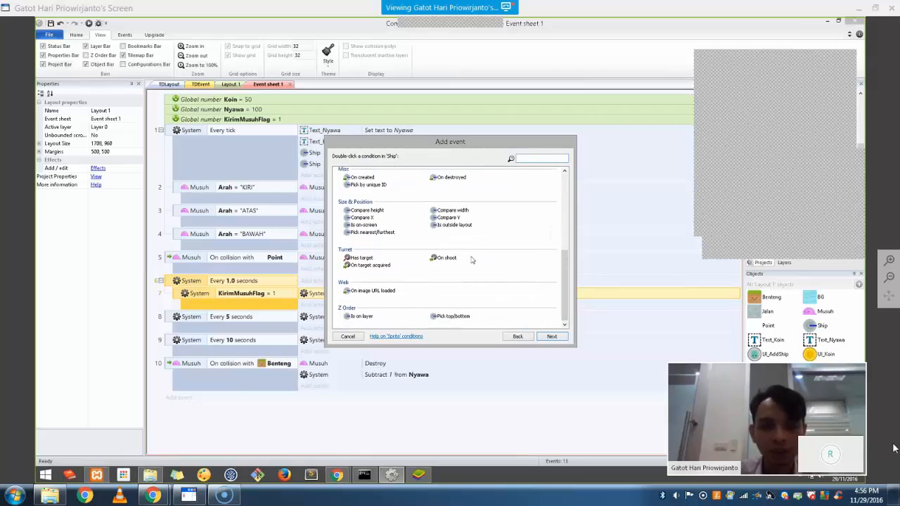
pyautogui.click(372, 267)
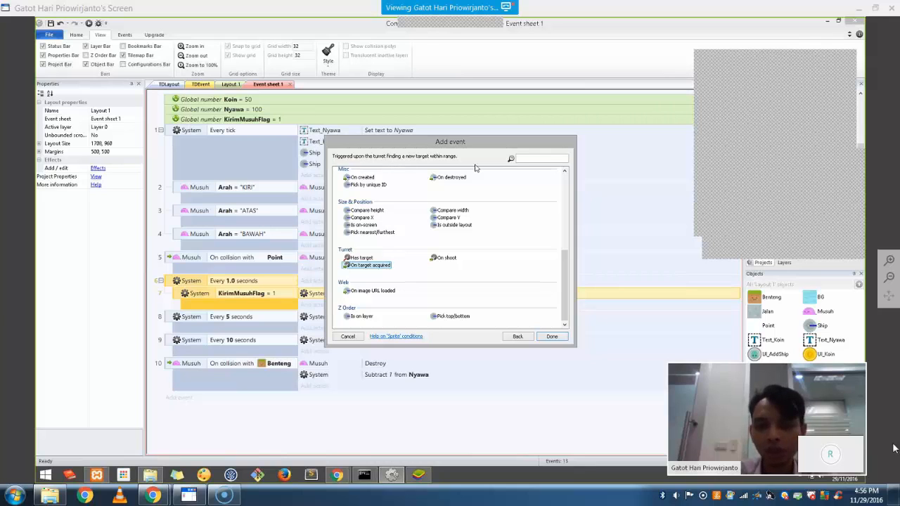
pyautogui.click(551, 336)
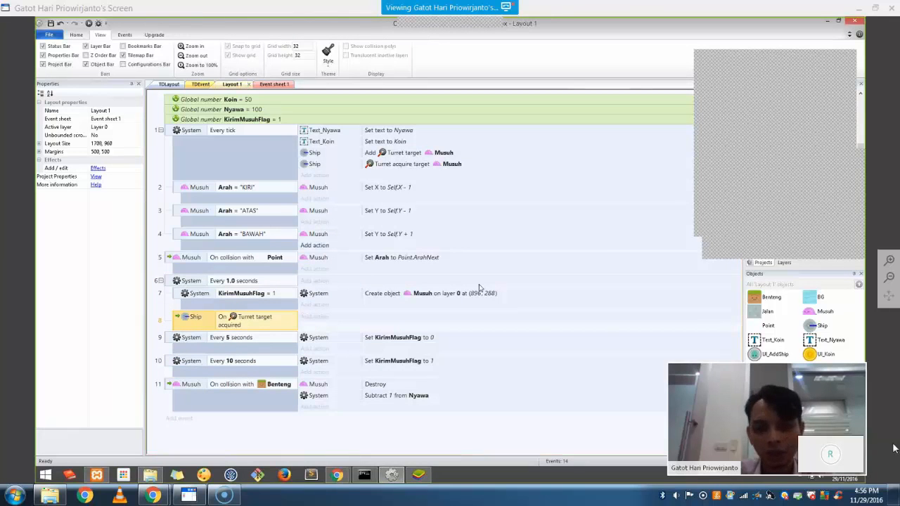
pyautogui.click(230, 84)
# Insert a sprite beside the turret ship using the cropped fireball.png image
pyautogui.rightClick(615, 279)
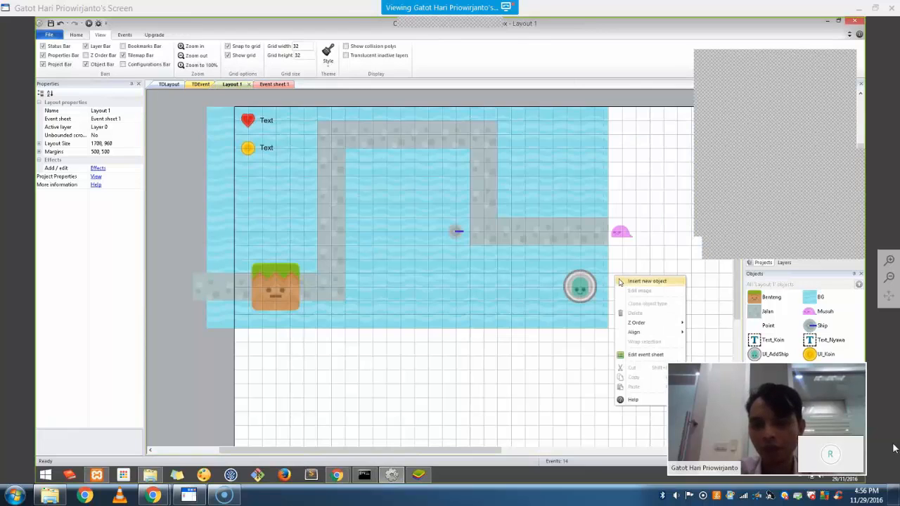
pyautogui.click(636, 281)
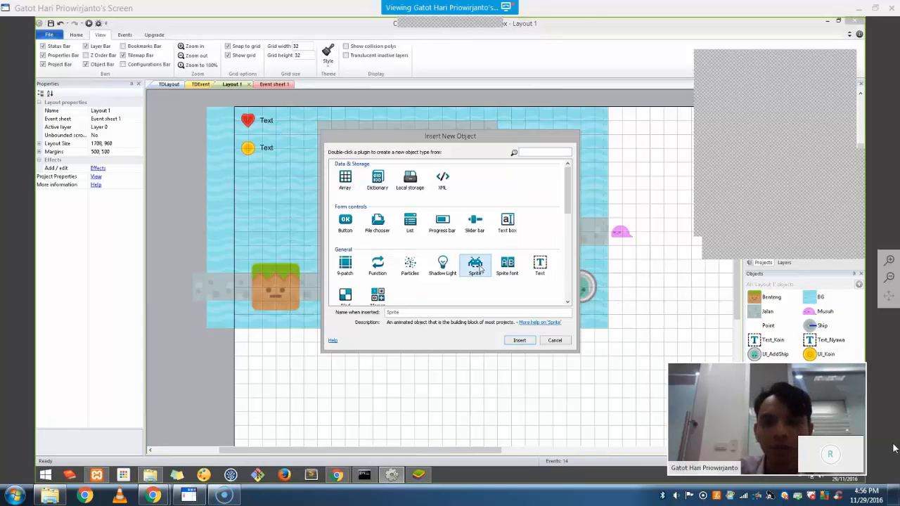
pyautogui.doubleClick(474, 266)
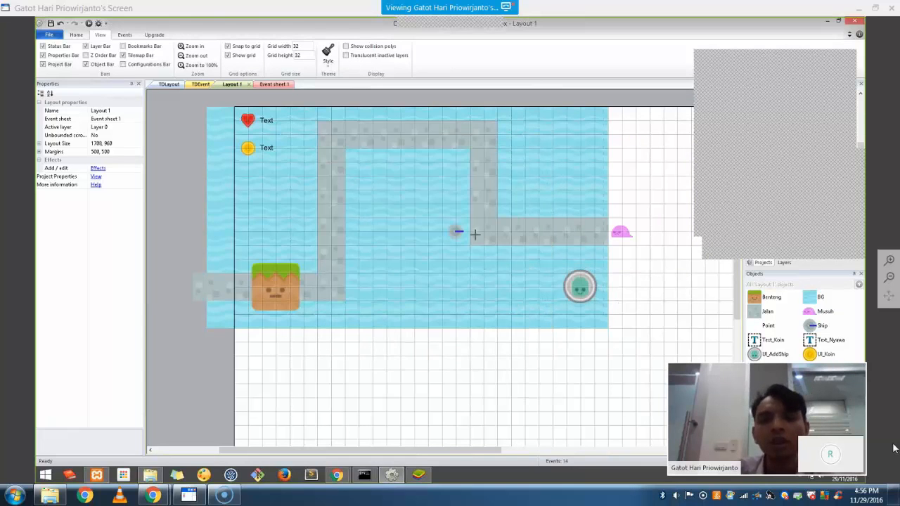
pyautogui.click(619, 281)
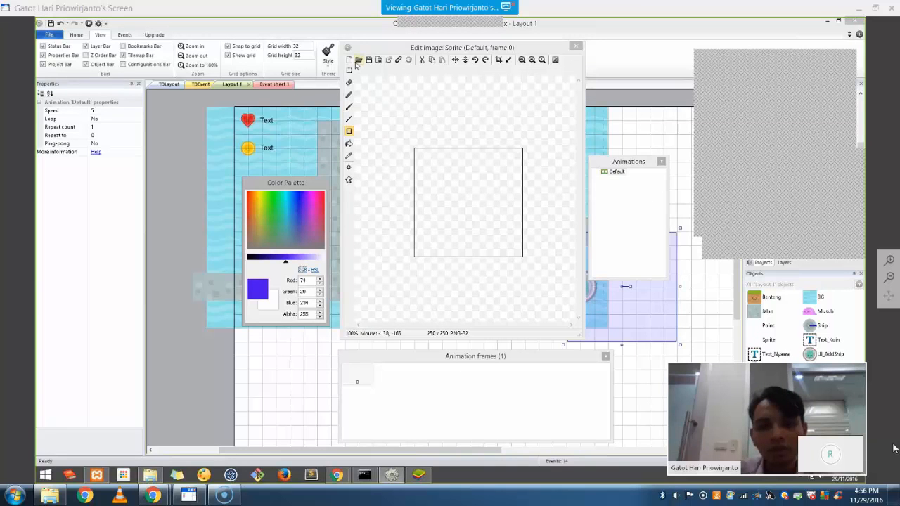
pyautogui.click(358, 60)
pyautogui.scroll(-2, 541, 158)
pyautogui.moveTo(542, 158); pyautogui.dragTo(541, 184)
pyautogui.click(464, 193)
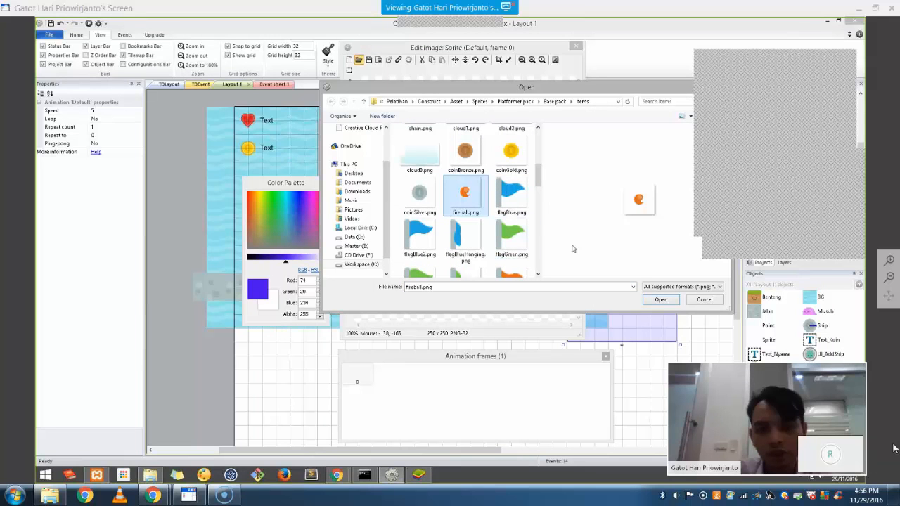
pyautogui.click(661, 300)
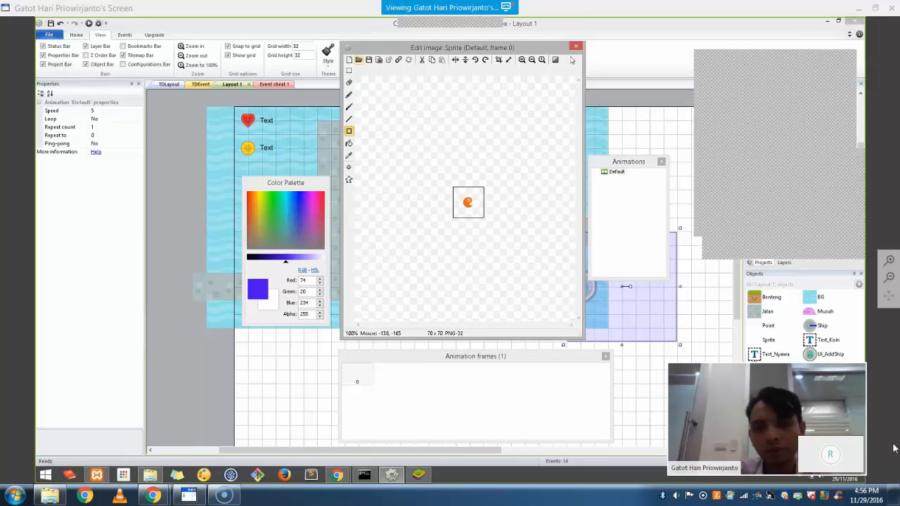
pyautogui.click(499, 60)
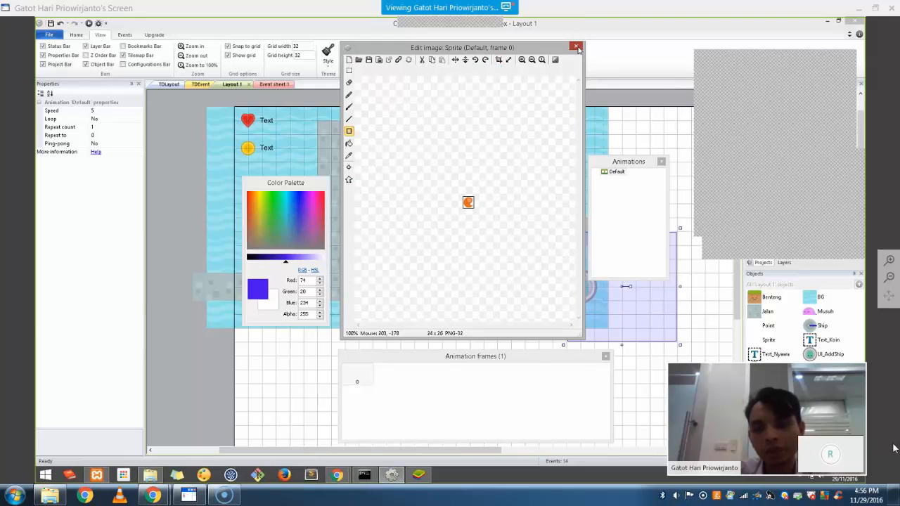
pyautogui.click(576, 47)
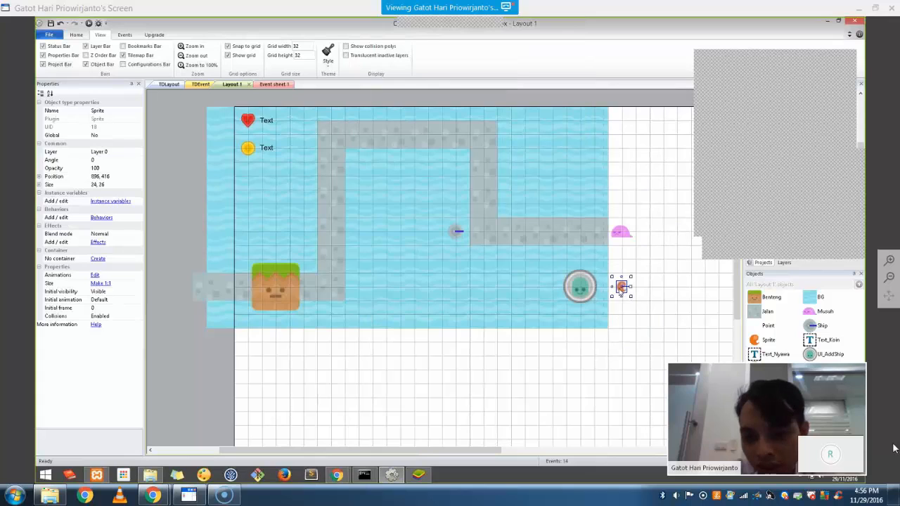
# Nudge the sprite down one grid cell, rename it Peluru, and open its behaviors
pyautogui.moveTo(621, 287); pyautogui.dragTo(623, 301)
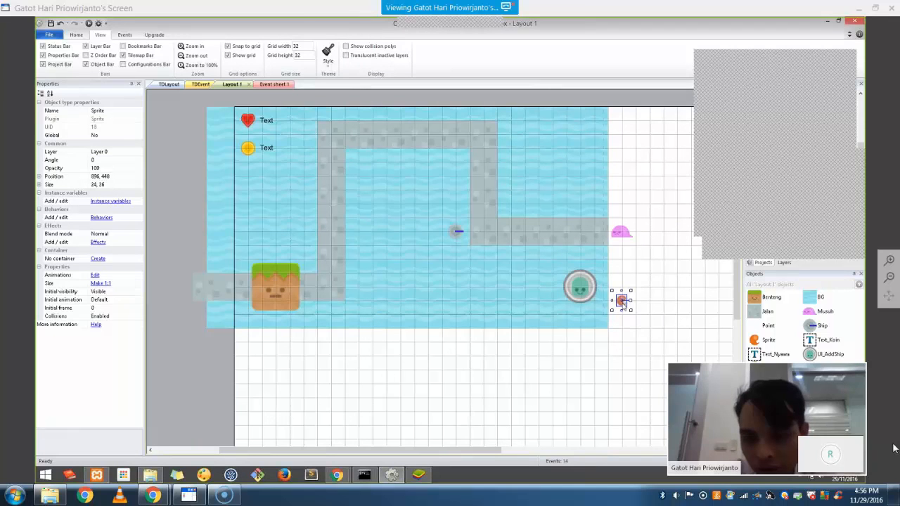
pyautogui.click(673, 320)
pyautogui.rightClick(767, 342)
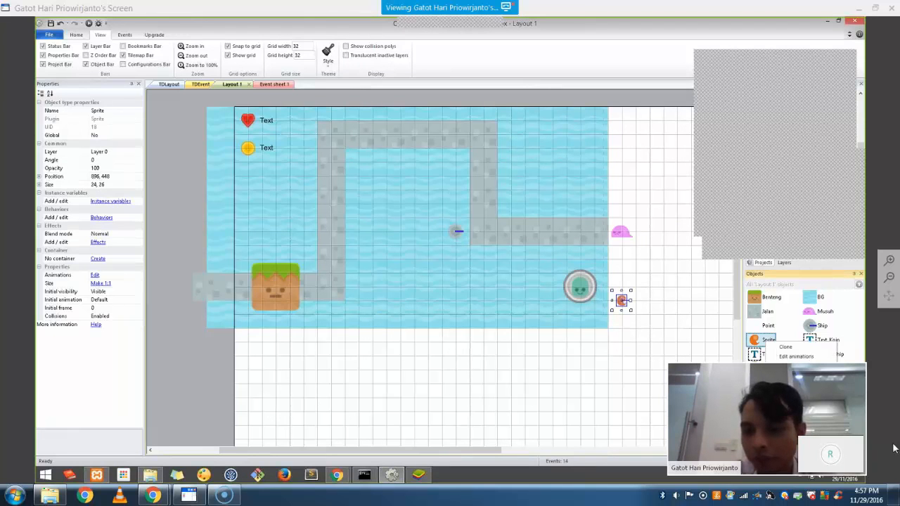
pyautogui.click(785, 366)
pyautogui.write('Pel')
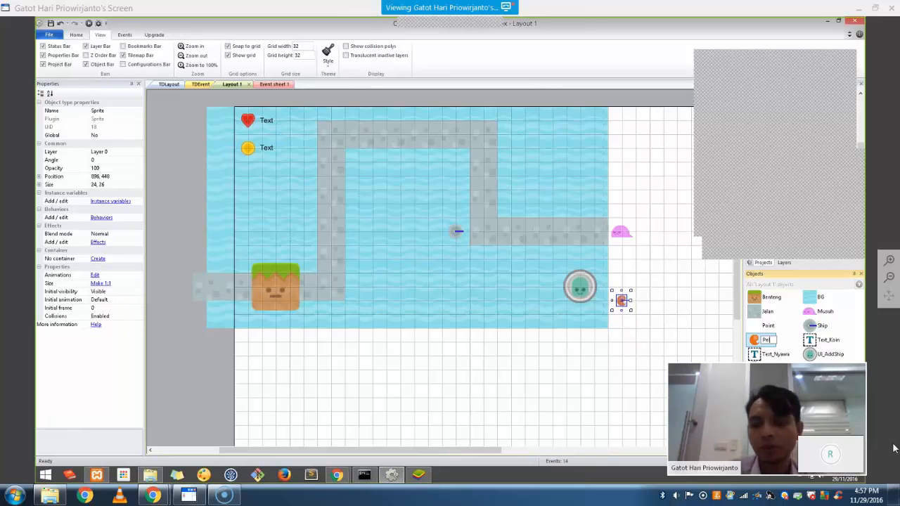
pyautogui.write('uru')
pyautogui.press('Return')
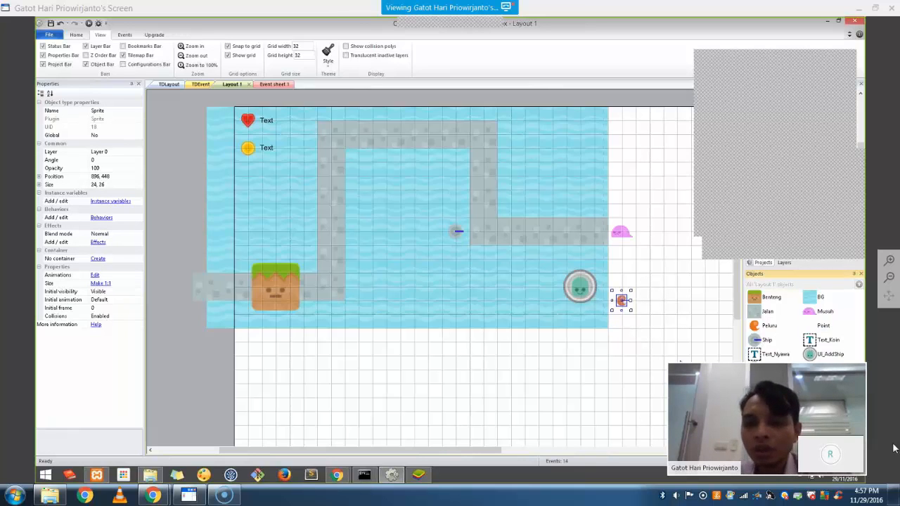
pyautogui.click(101, 217)
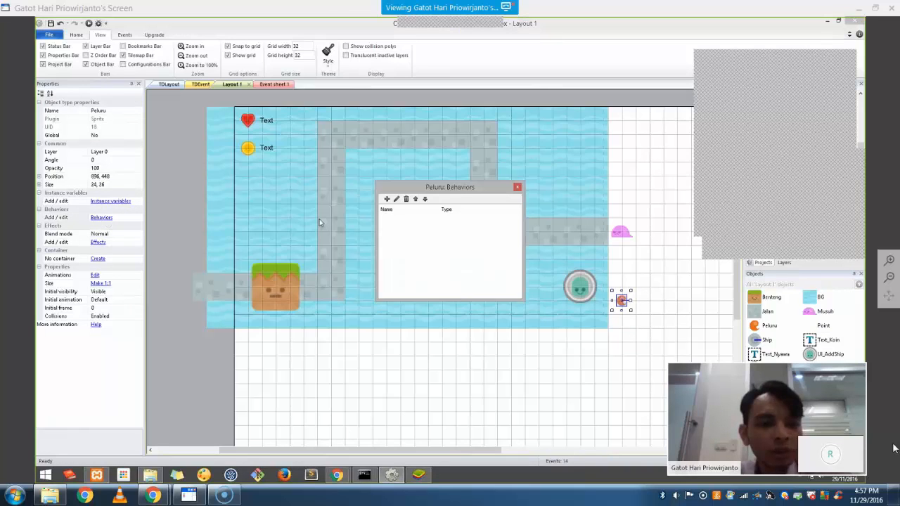
# Give Peluru the Bullet and Destroy outside layout behaviors
pyautogui.click(387, 200)
pyautogui.moveTo(544, 223); pyautogui.dragTo(542, 263)
pyautogui.scroll(-1, 538, 278)
pyautogui.click(407, 246)
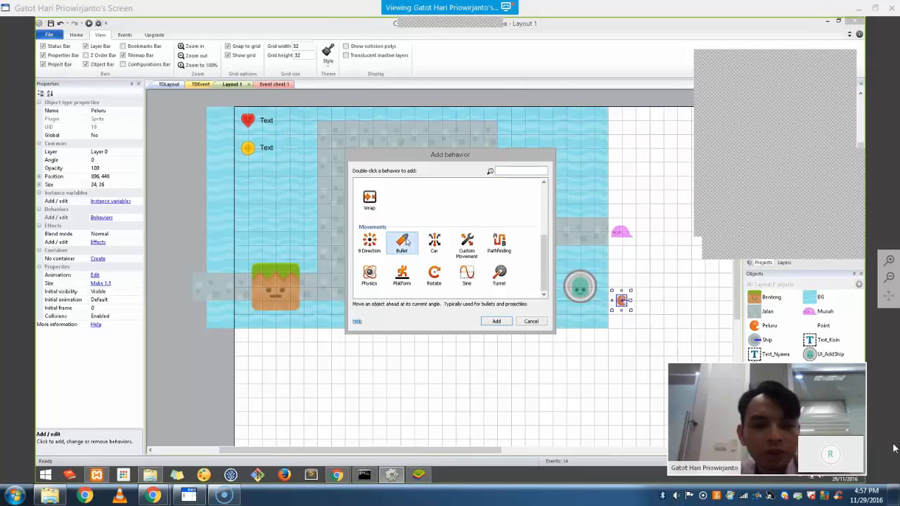
pyautogui.doubleClick(406, 241)
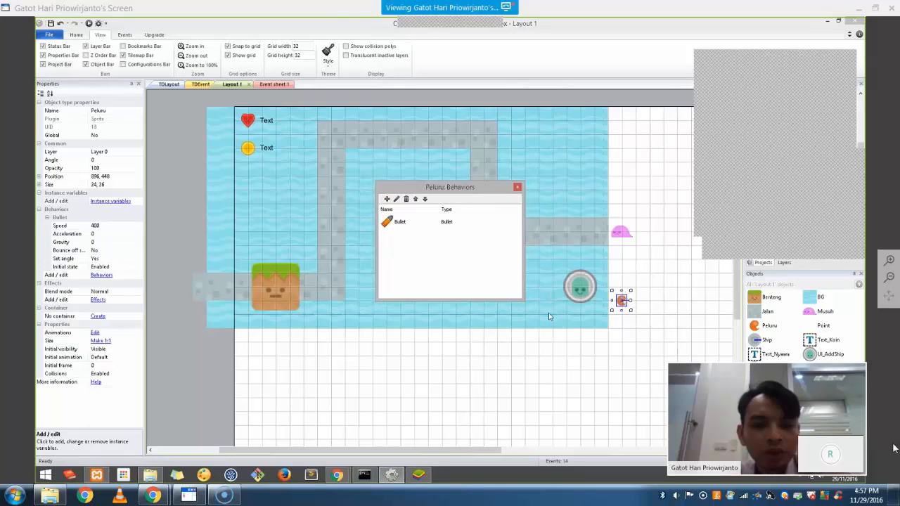
pyautogui.click(386, 199)
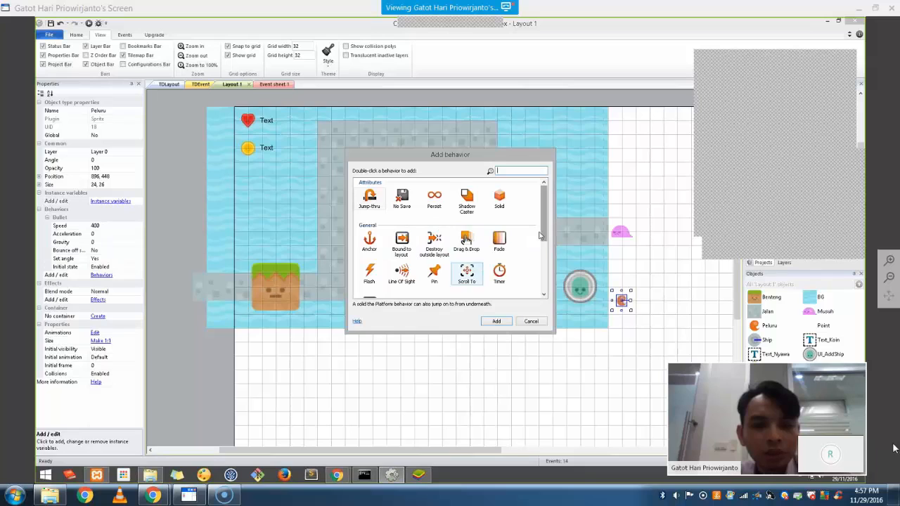
pyautogui.moveTo(544, 232)
pyautogui.mouseDown()
pyautogui.moveTo(549, 284)
pyautogui.moveTo(546, 241)
pyautogui.mouseUp()
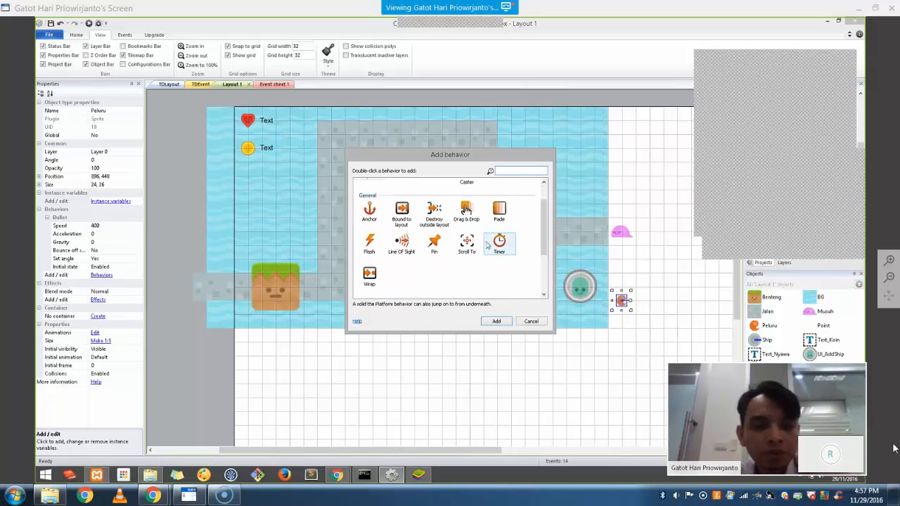
pyautogui.click(436, 214)
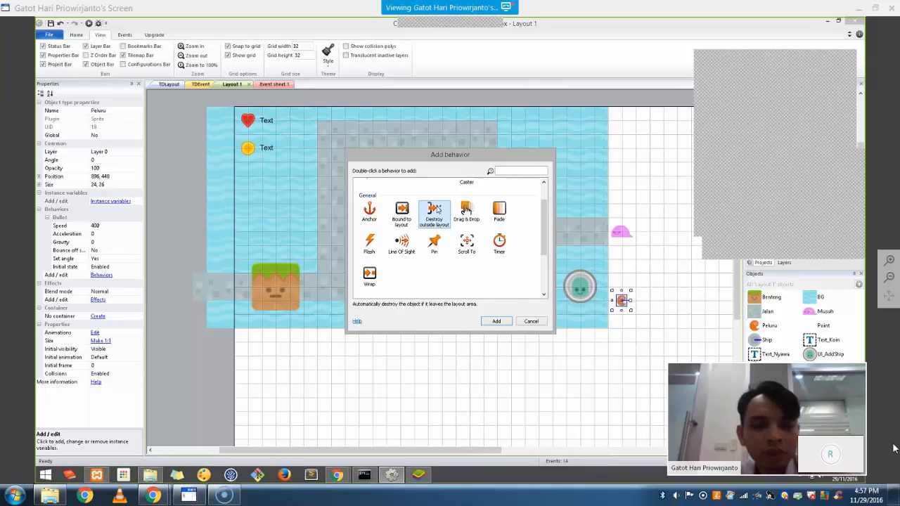
pyautogui.doubleClick(436, 210)
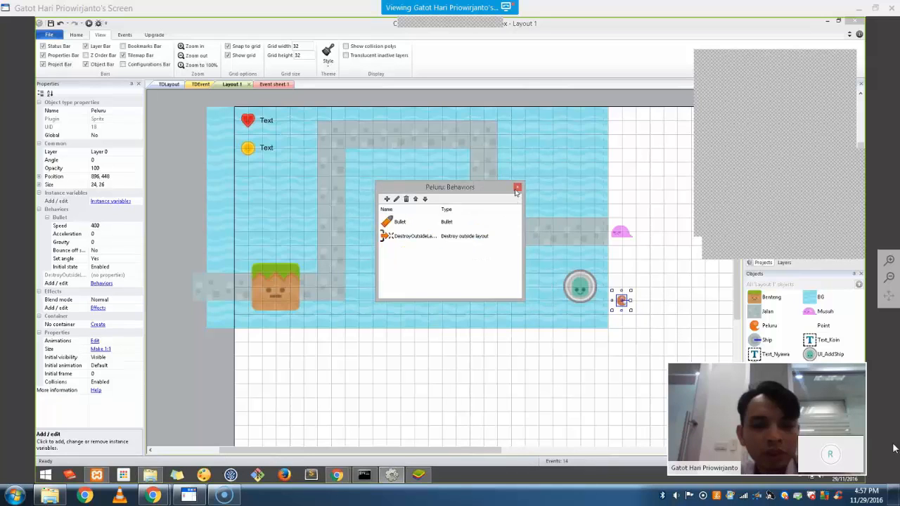
pyautogui.click(516, 190)
pyautogui.click(322, 174)
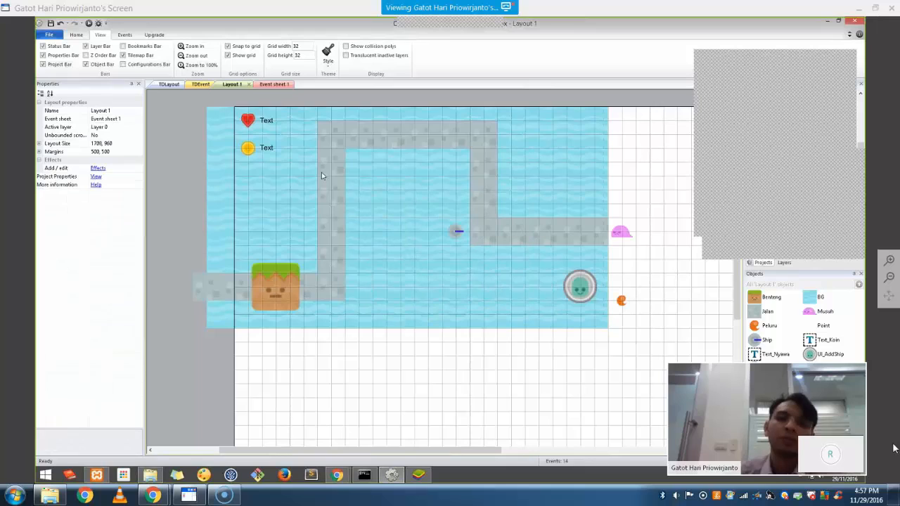
# Make the target-acquired event create a Peluru at Ship.X, Ship.Y
pyautogui.click(274, 84)
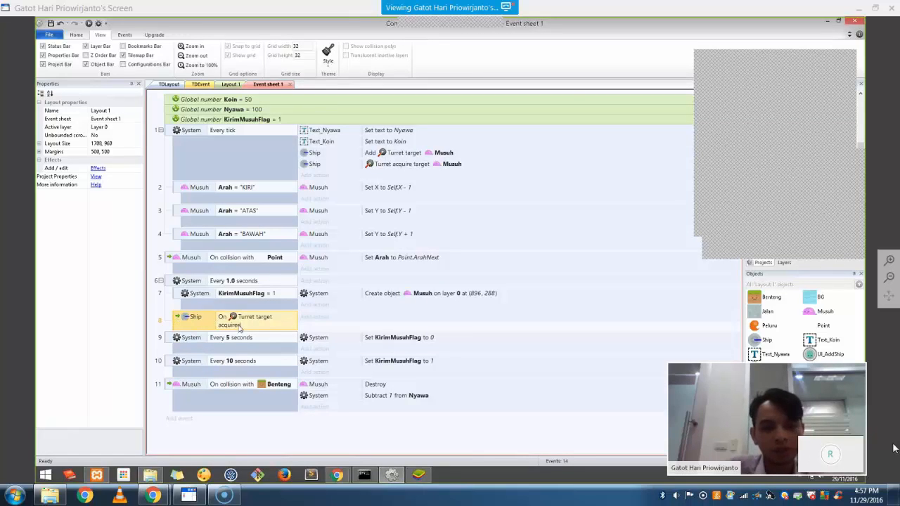
pyautogui.click(312, 320)
pyautogui.doubleClick(353, 181)
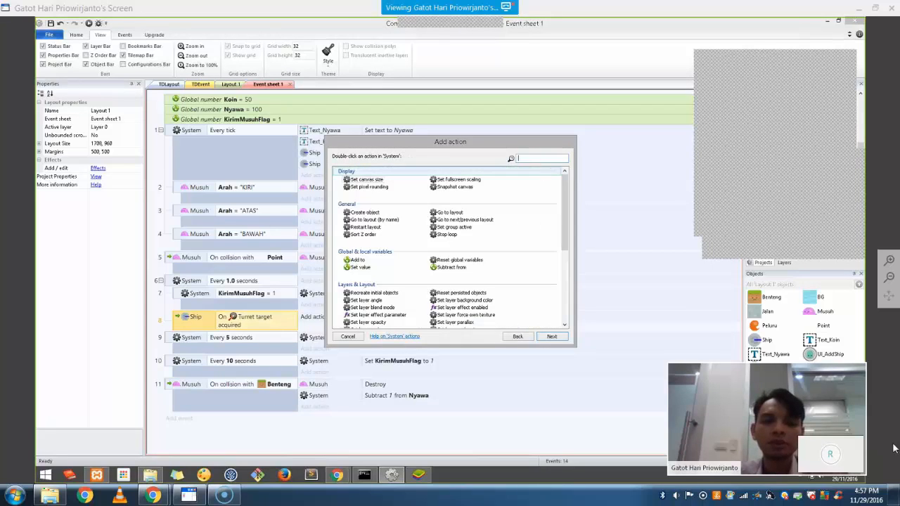
pyautogui.write('create')
pyautogui.doubleClick(365, 180)
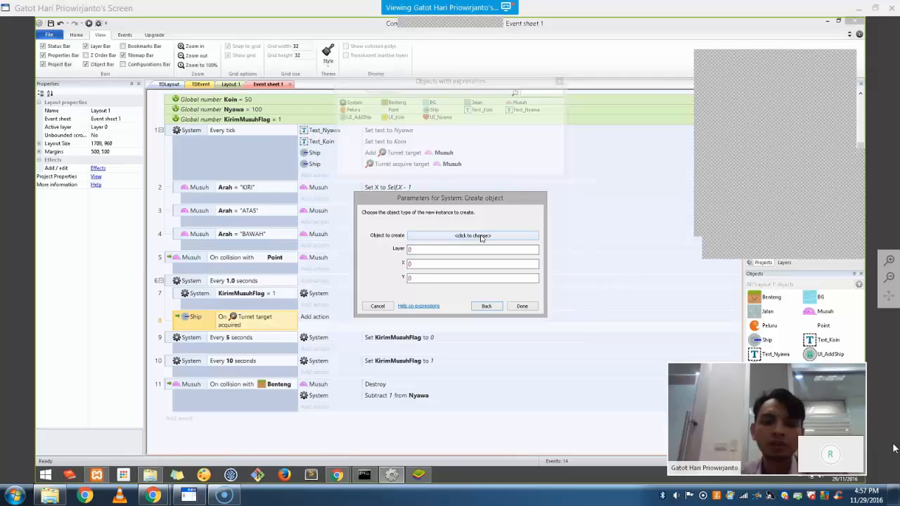
pyautogui.click(482, 236)
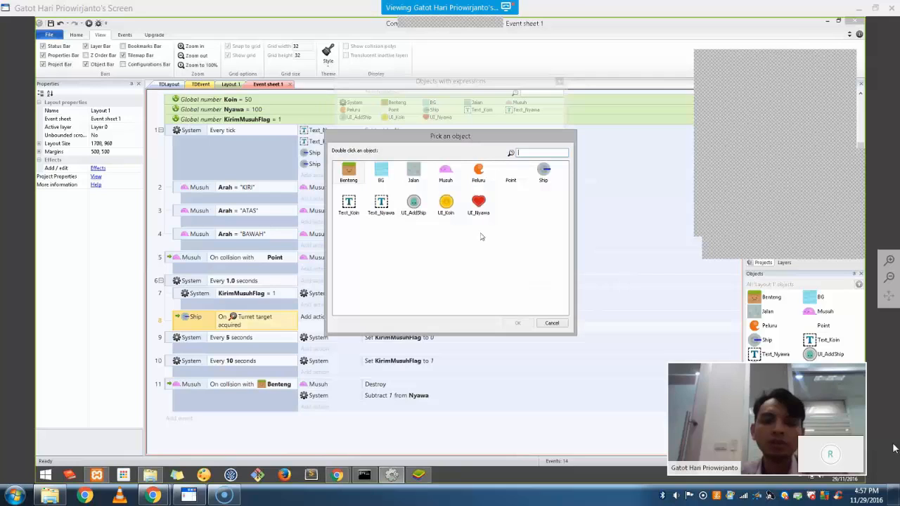
pyautogui.click(479, 176)
pyautogui.doubleClick(479, 176)
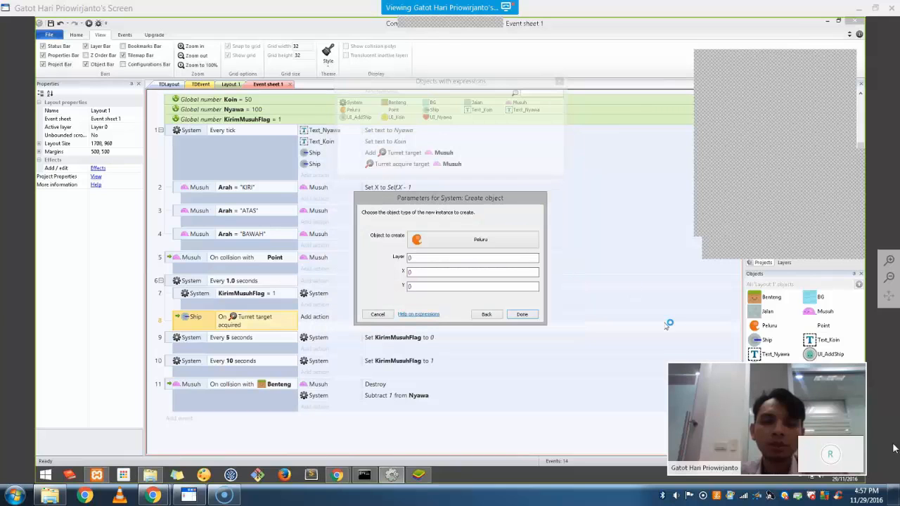
pyautogui.press('Tab')
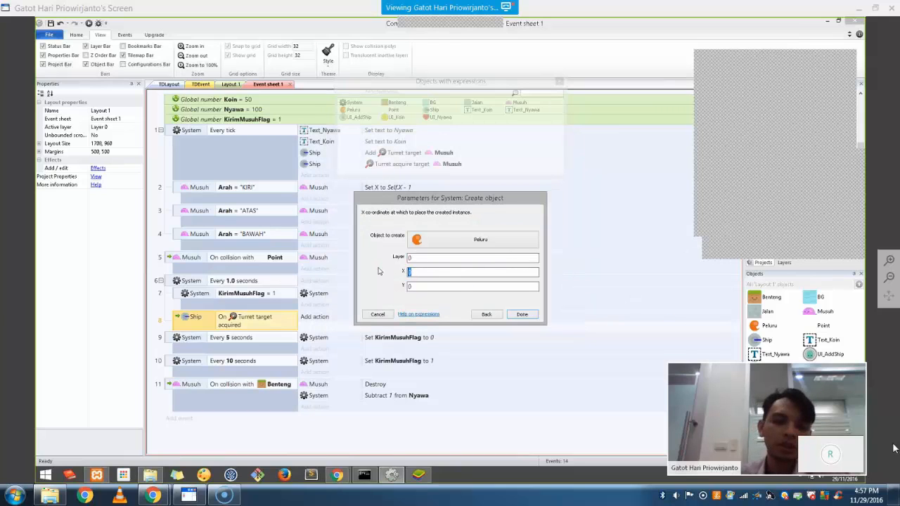
pyautogui.write('Ship.')
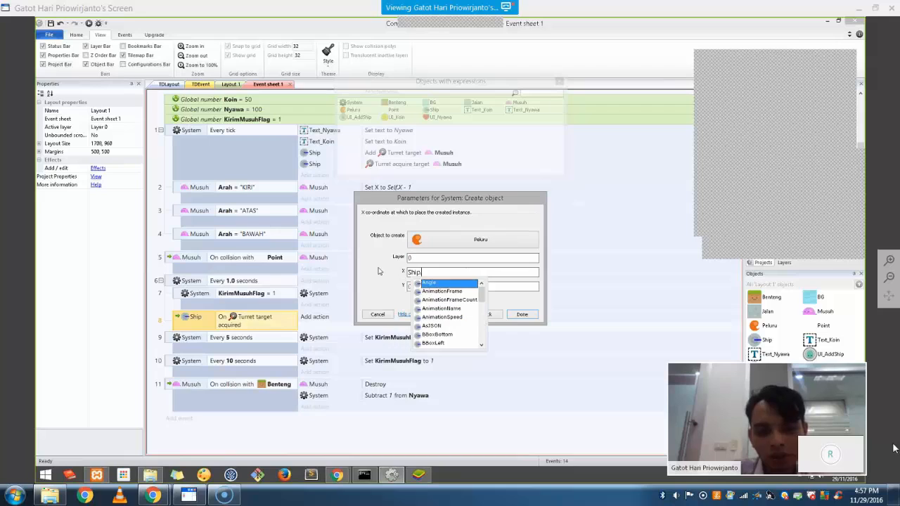
pyautogui.write('X')
pyautogui.press('Return')
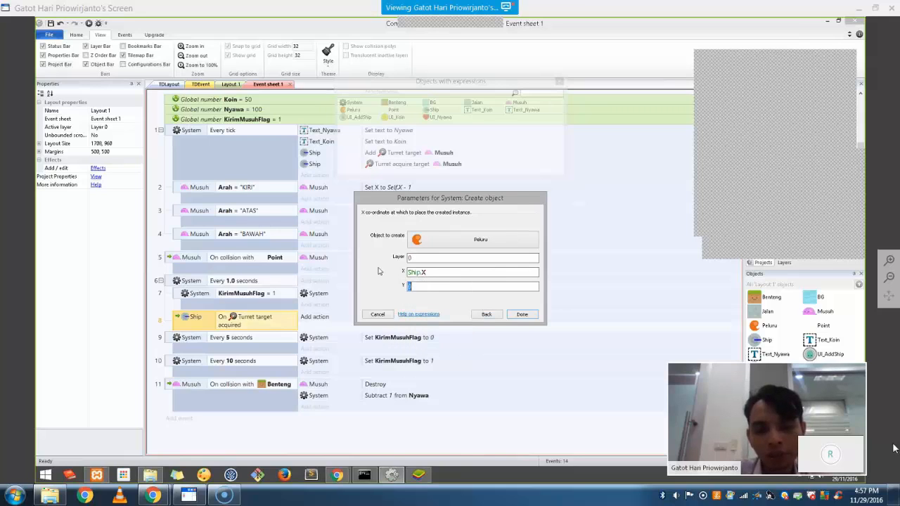
pyautogui.write('Ship.')
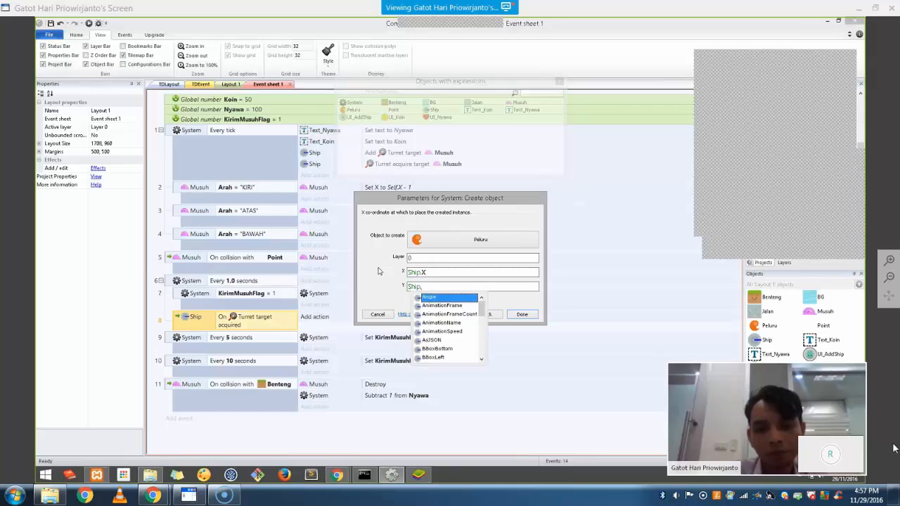
pyautogui.write('Y')
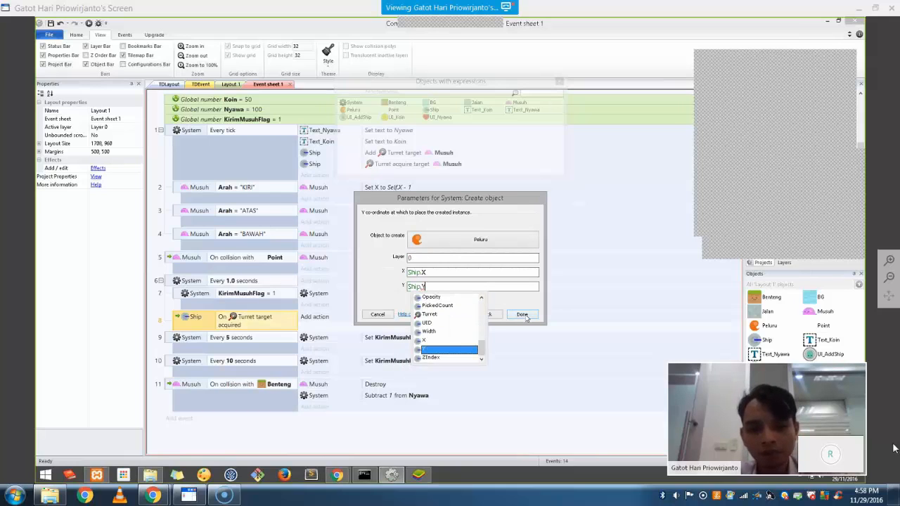
pyautogui.press('Return')
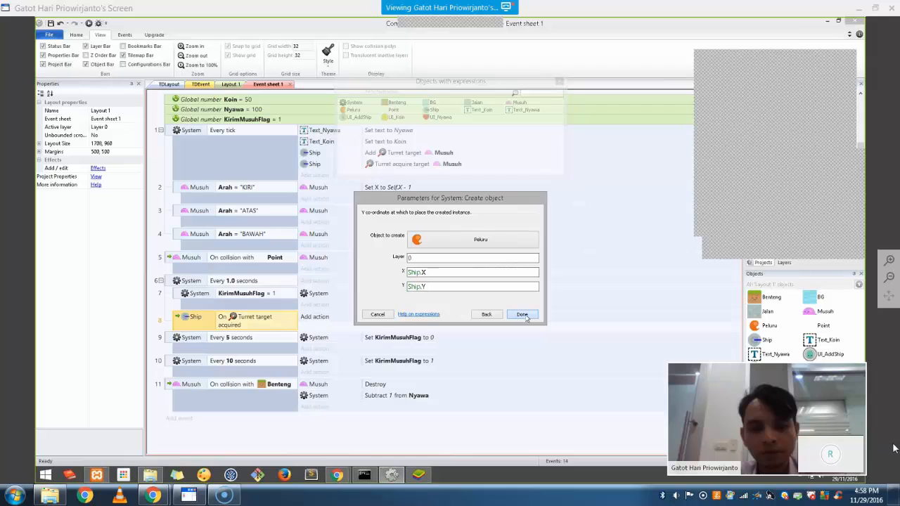
pyautogui.click(522, 314)
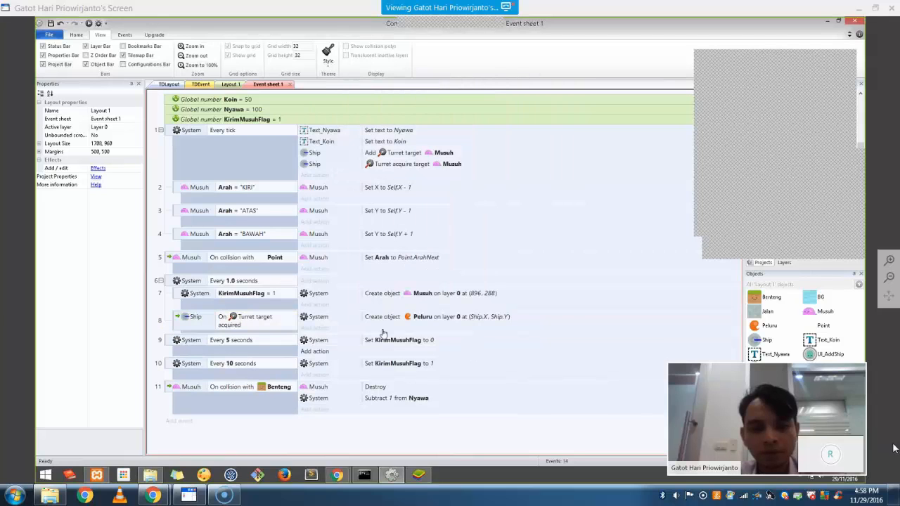
# Add a Peluru Set angle of motion action using Ship.Angle
pyautogui.click(324, 330)
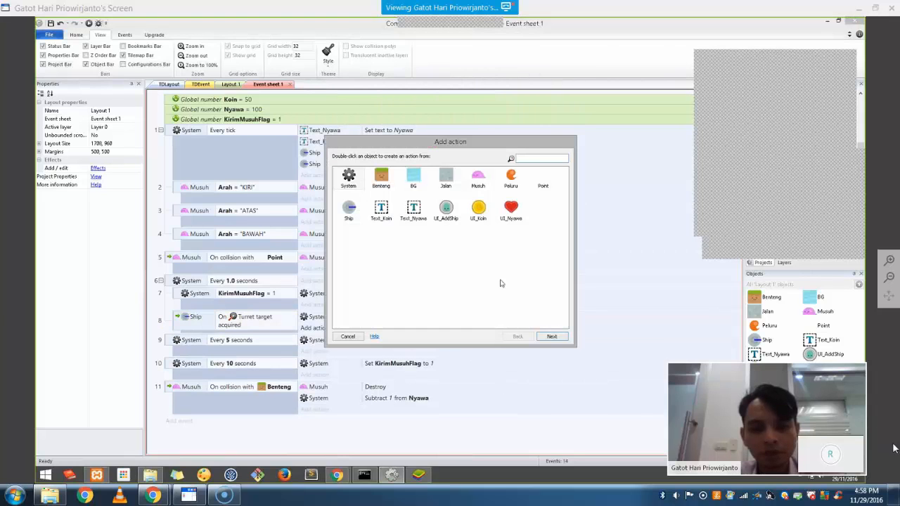
pyautogui.doubleClick(510, 180)
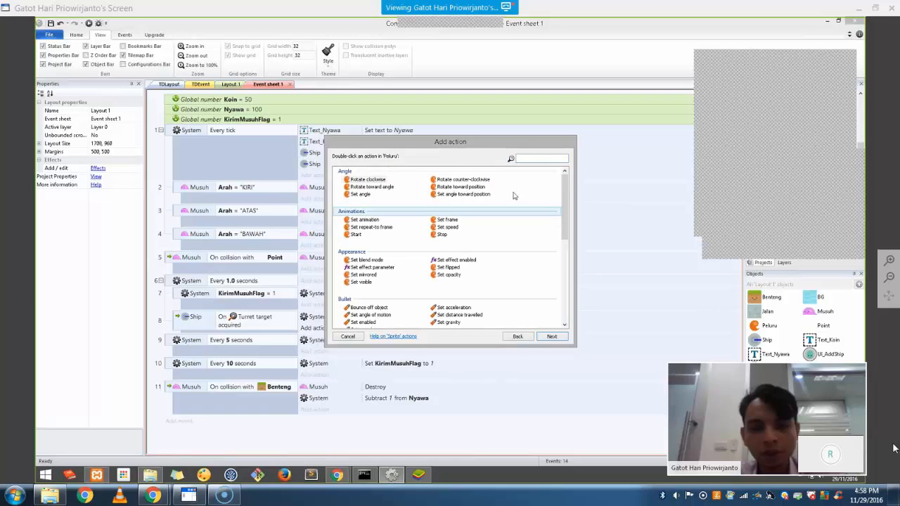
pyautogui.write('set a')
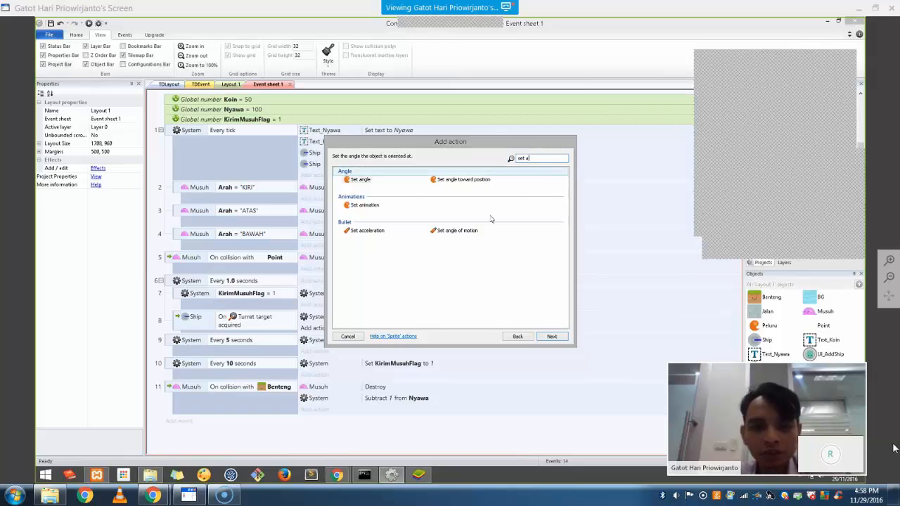
pyautogui.click(468, 231)
pyautogui.click(552, 336)
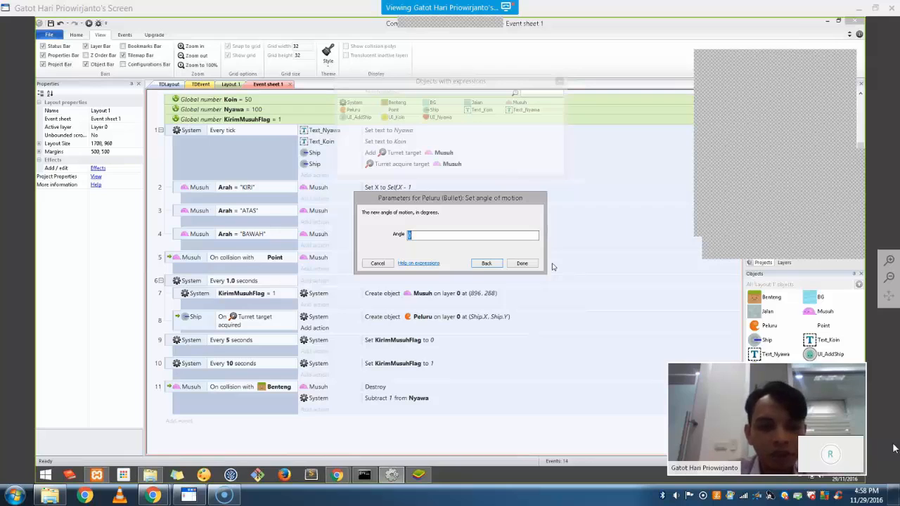
pyautogui.write('Ship.')
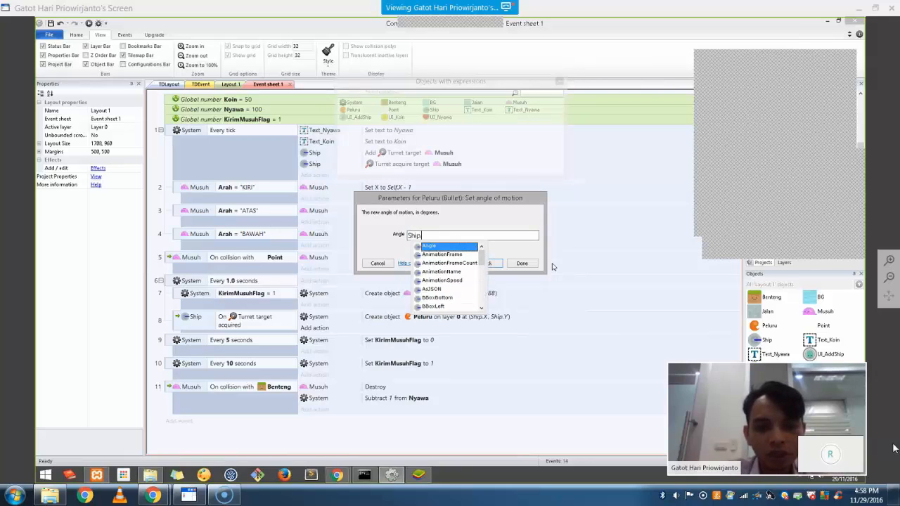
pyautogui.write('Angle')
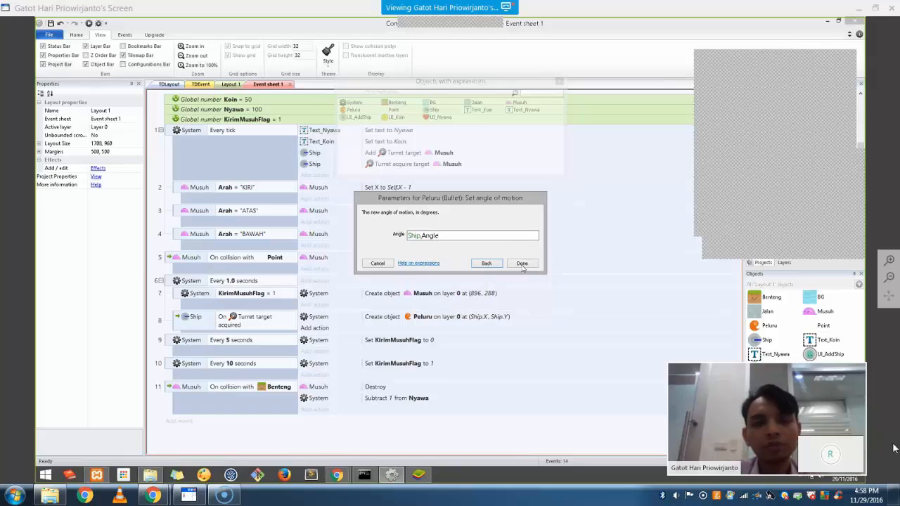
pyautogui.click(522, 263)
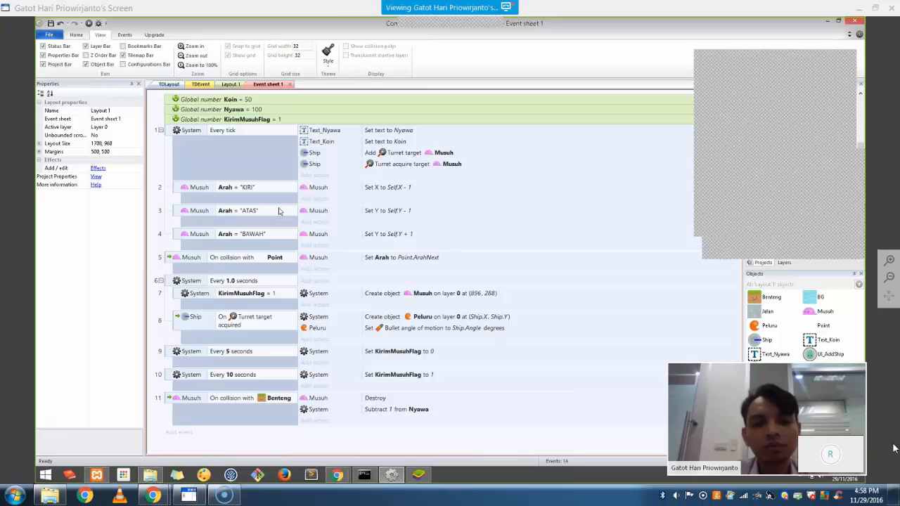
# Add a new event for Peluru colliding with Musuh
pyautogui.click(181, 432)
pyautogui.doubleClick(511, 180)
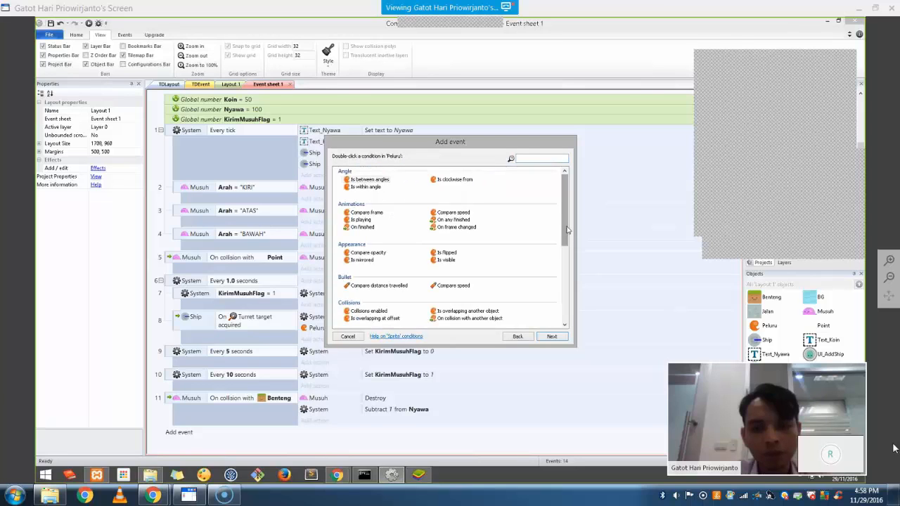
pyautogui.moveTo(567, 230); pyautogui.dragTo(573, 316)
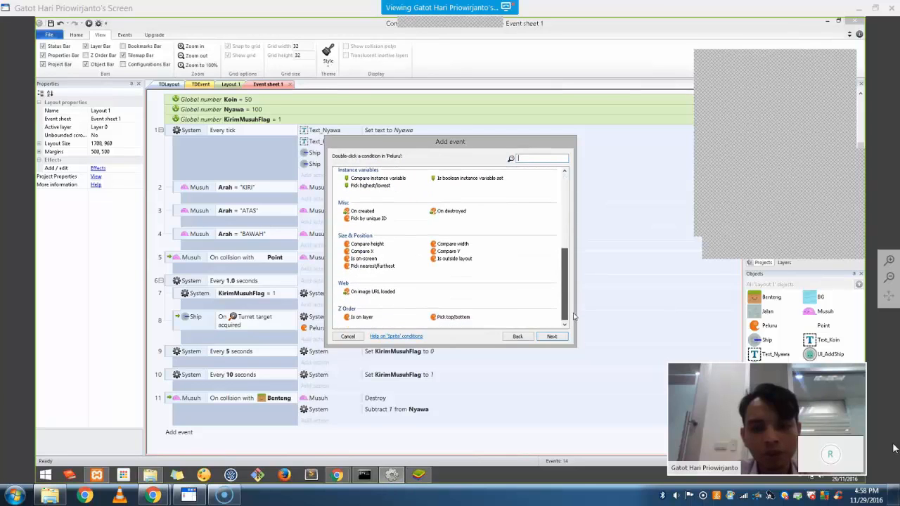
pyautogui.write('col')
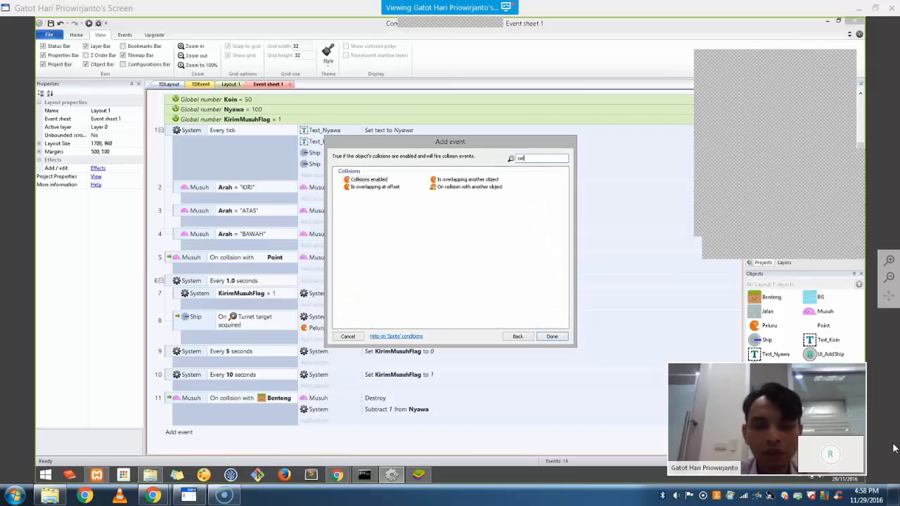
pyautogui.doubleClick(485, 187)
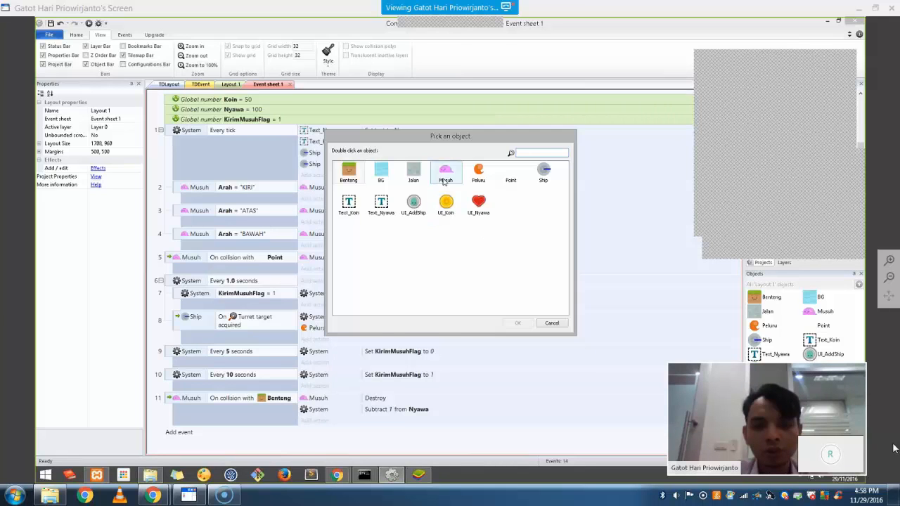
pyautogui.doubleClick(446, 172)
pyautogui.click(522, 272)
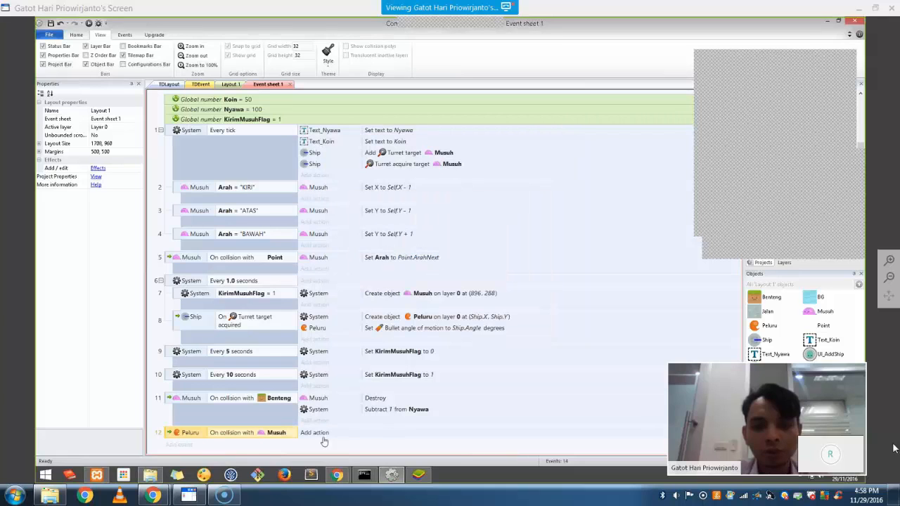
# Make the collision event destroy the Musuh
pyautogui.click(315, 433)
pyautogui.doubleClick(478, 178)
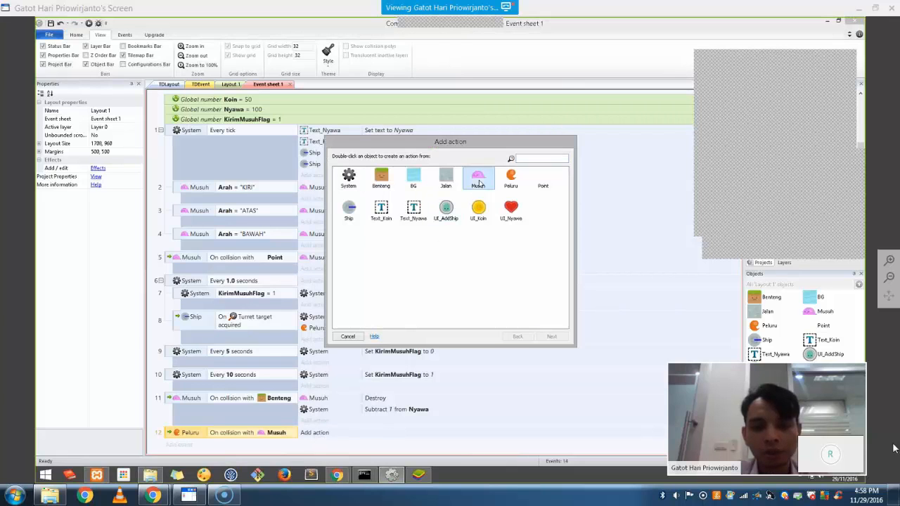
pyautogui.write('des')
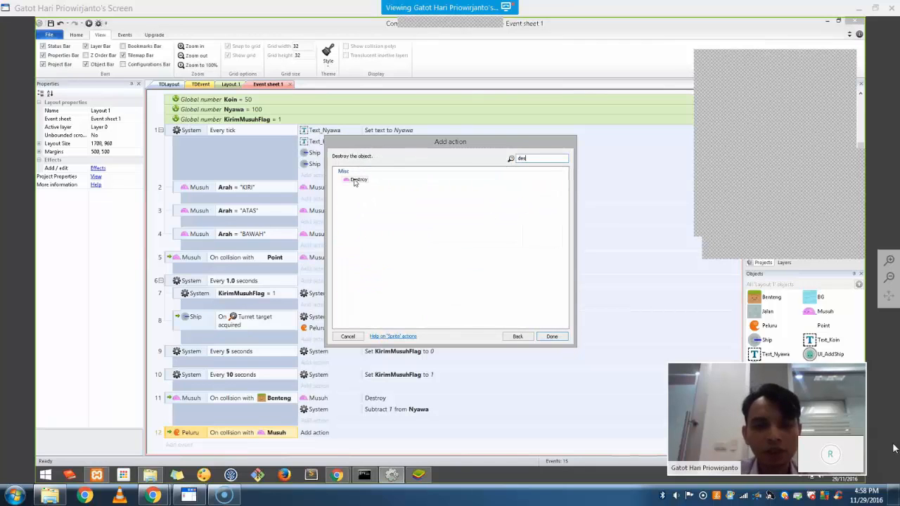
pyautogui.doubleClick(356, 180)
pyautogui.scroll(-1, 321, 383)
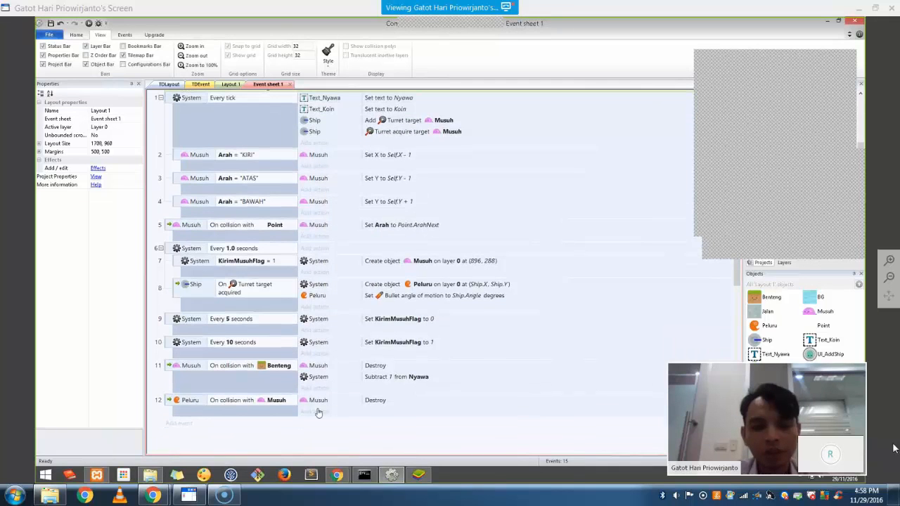
# Add a System action adding 5 to the Koin global variable
pyautogui.click(318, 412)
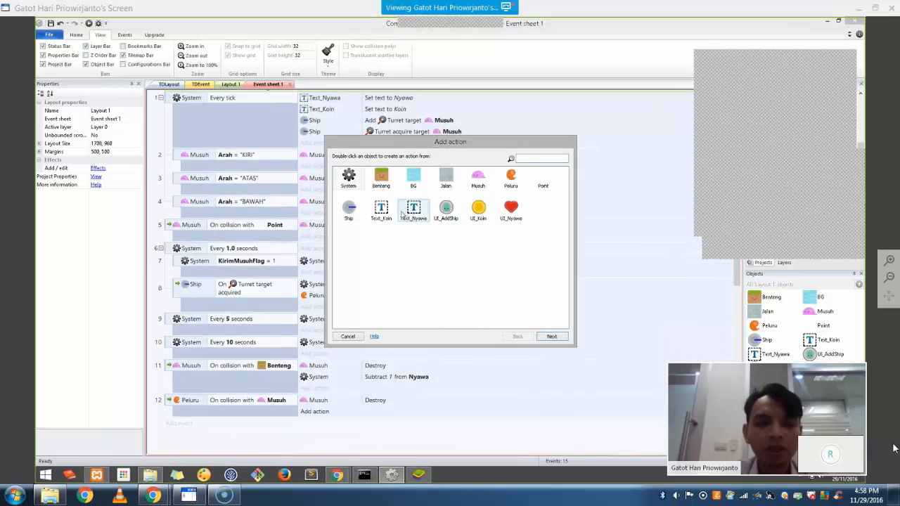
pyautogui.doubleClick(348, 177)
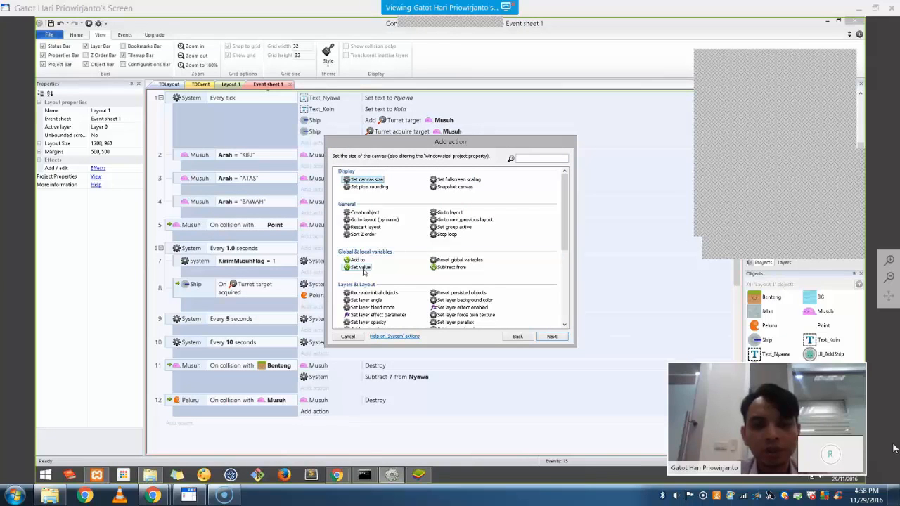
pyautogui.doubleClick(357, 260)
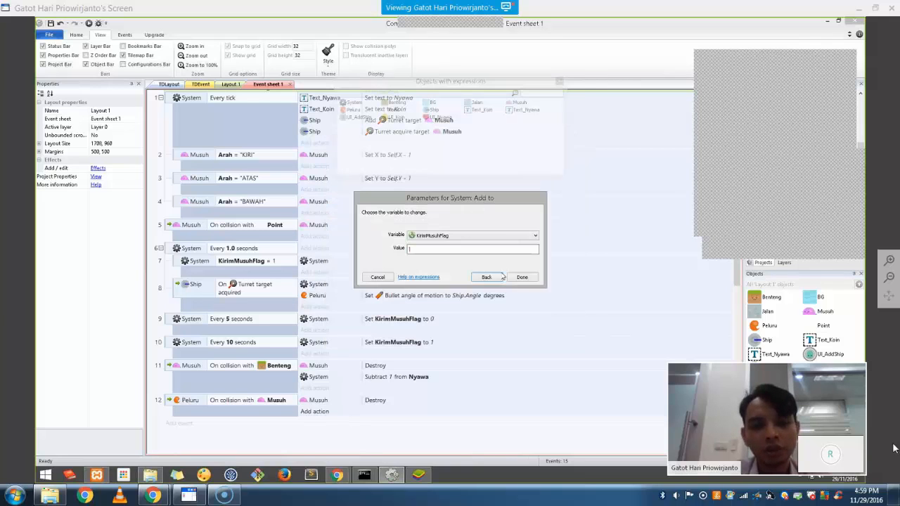
pyautogui.click(450, 236)
pyautogui.click(451, 251)
pyautogui.moveTo(424, 252); pyautogui.dragTo(391, 252)
pyautogui.write('5')
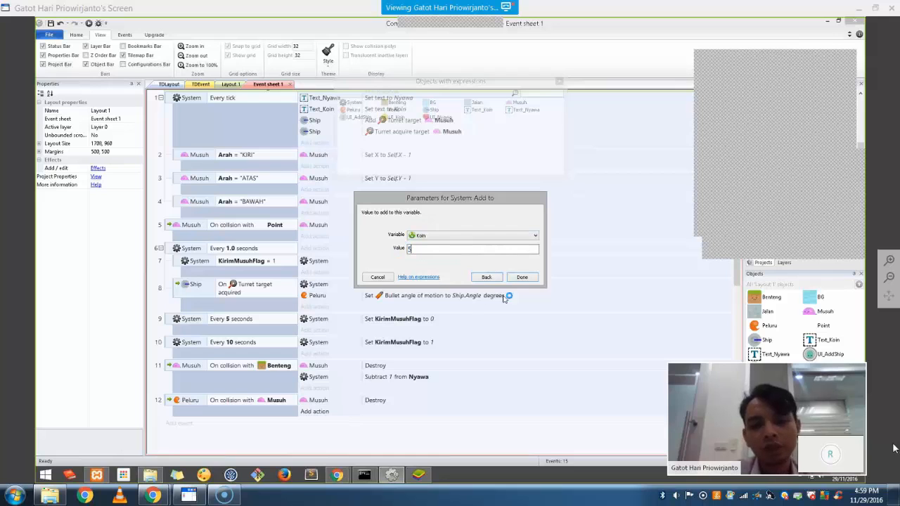
pyautogui.click(521, 277)
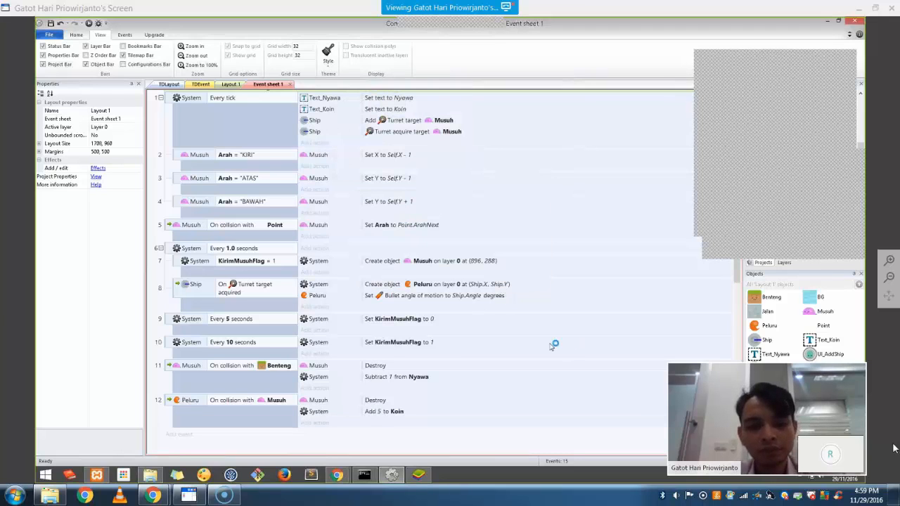
# Preview the game, watching coins rise from 80 to 105 as bullets kill Musuh
pyautogui.click(89, 25)
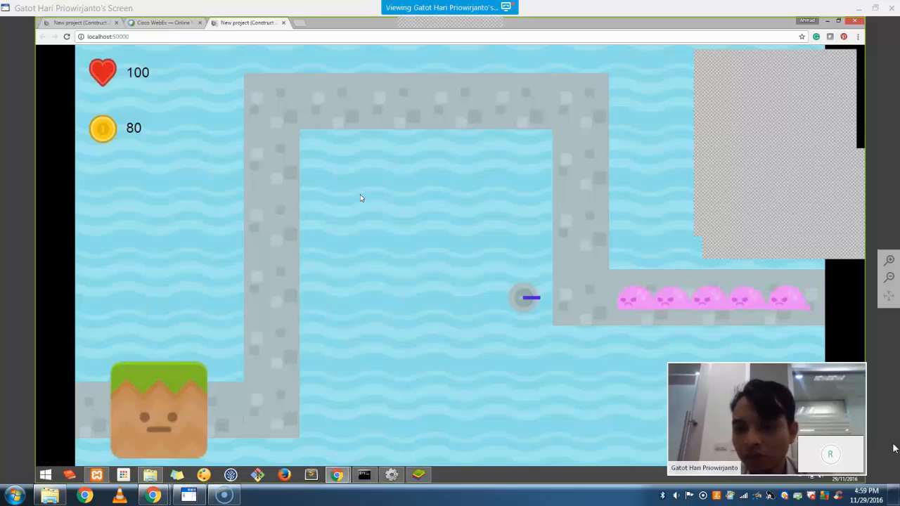
pyautogui.hotkey('alt', 'Tab')
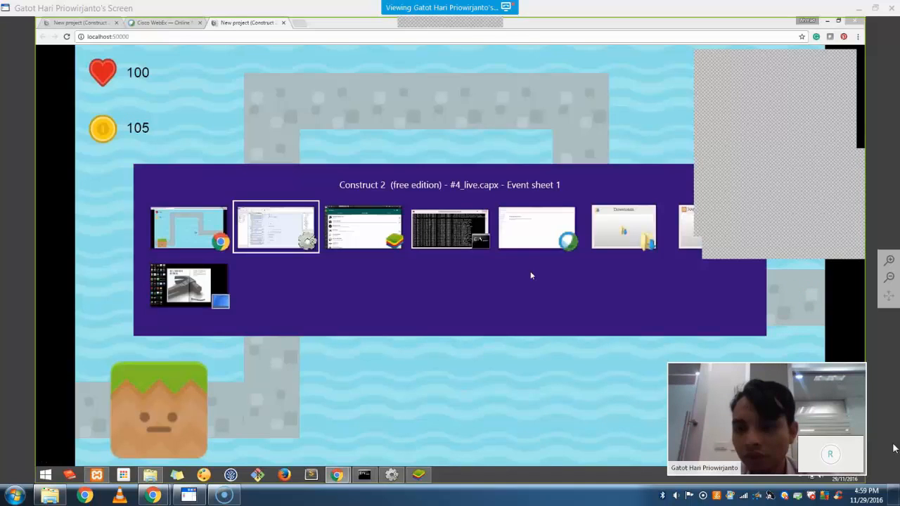
pyautogui.hotkey('alt', 'Tab')
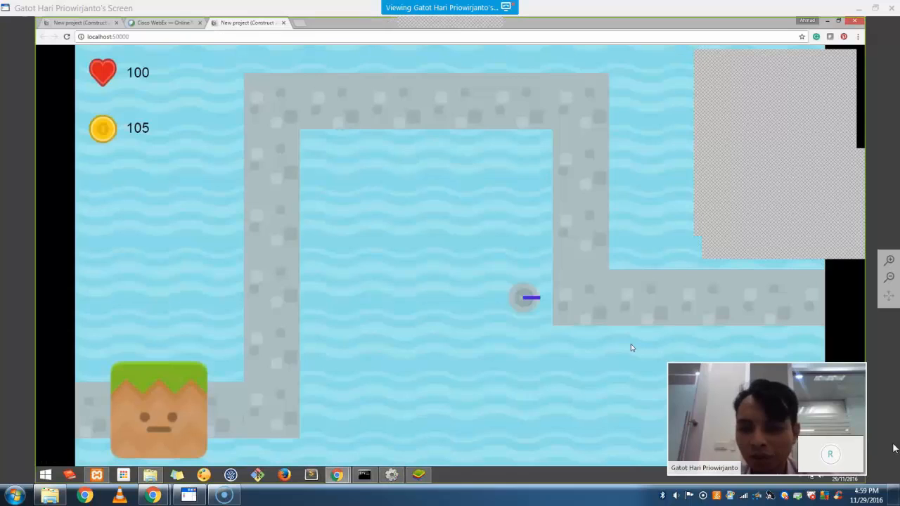
pyautogui.hotkey('alt', 'Tab')
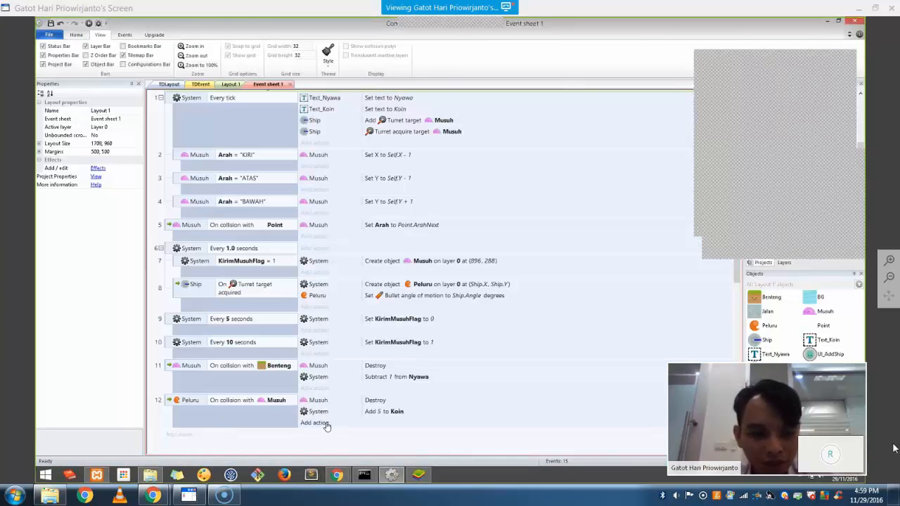
# Add a Peluru action to event 12 and search its actions for 'des' to find Destroy
pyautogui.click(318, 423)
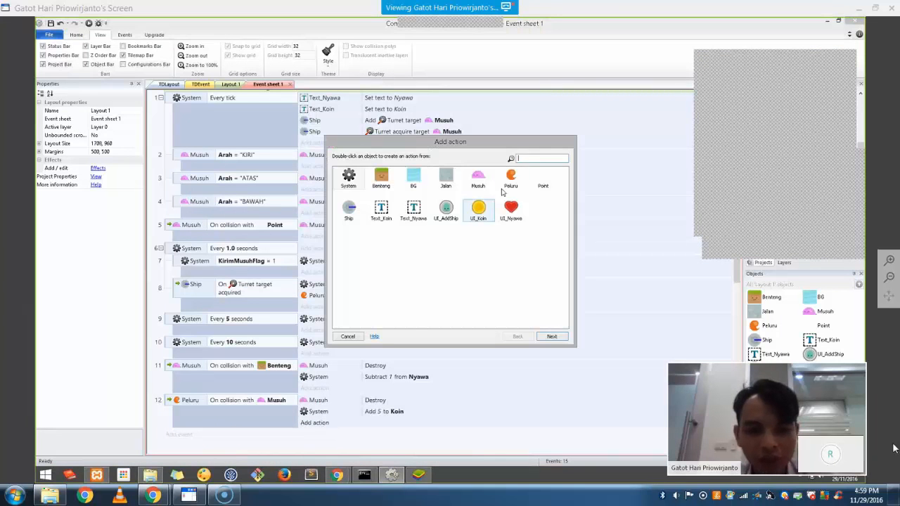
pyautogui.doubleClick(511, 179)
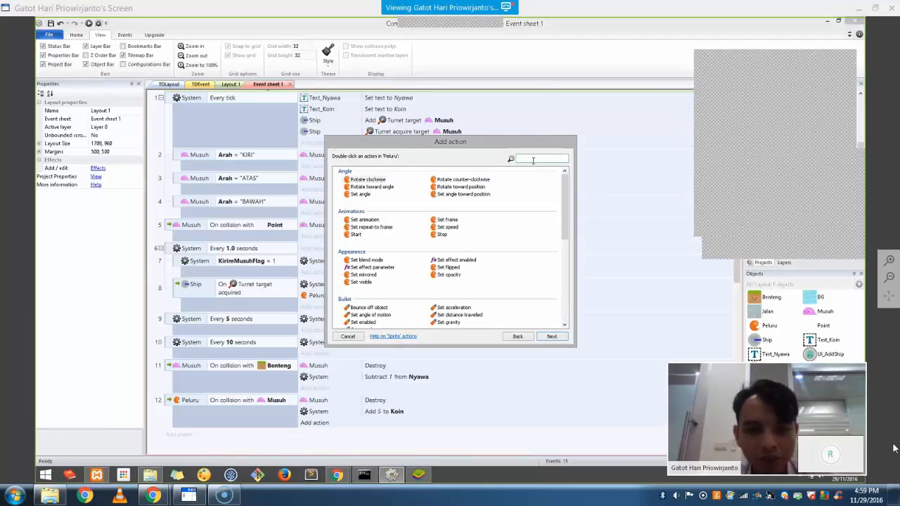
pyautogui.write('des')
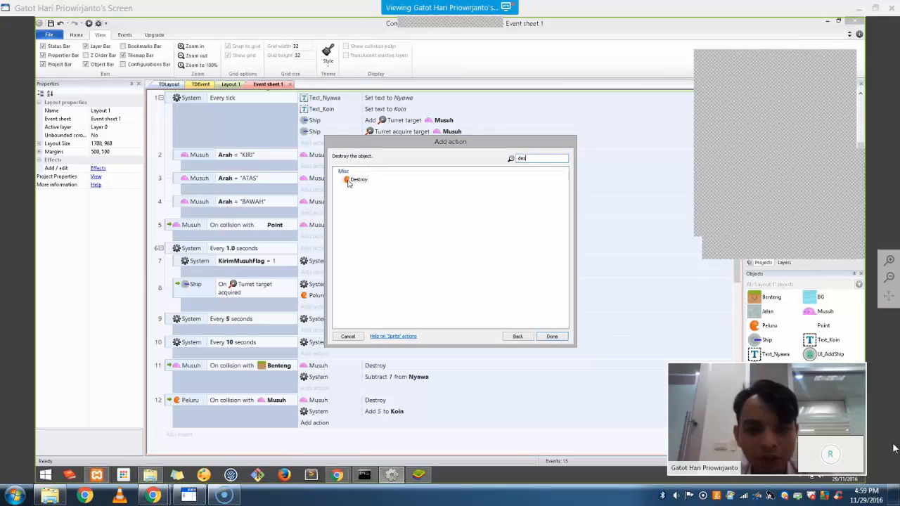
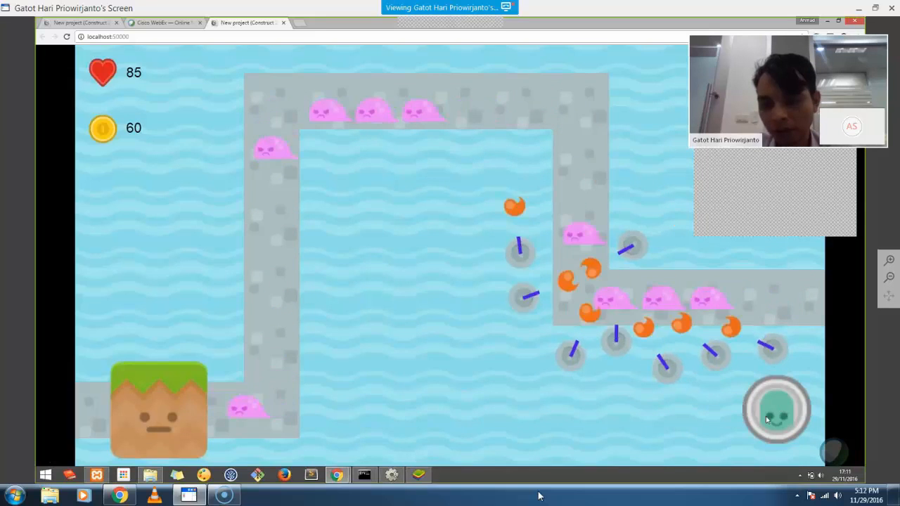
# Add a KirimMusuhFlag ≥ 10 sub-event under the UI_AddShip click event and move Create Ship into it
pyautogui.hotkey('alt', 'Tab')
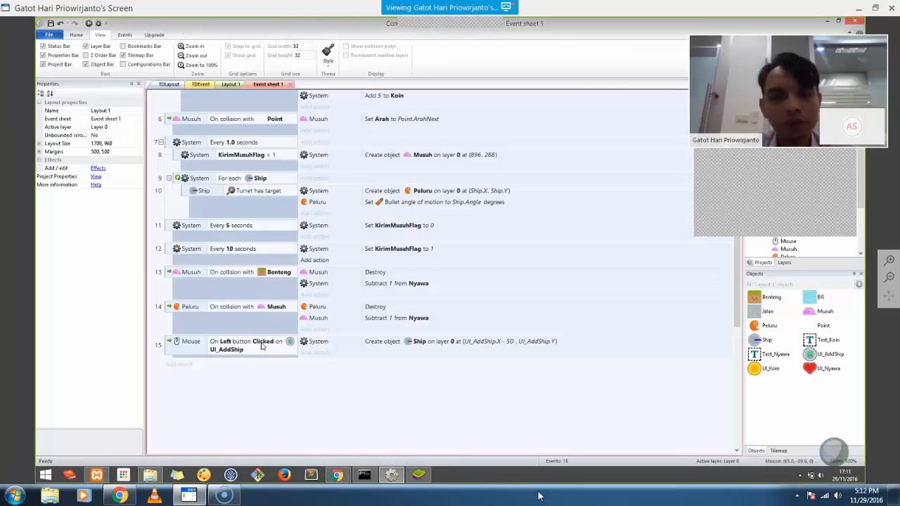
pyautogui.click(177, 349)
pyautogui.rightClick(177, 348)
pyautogui.moveTo(218, 224)
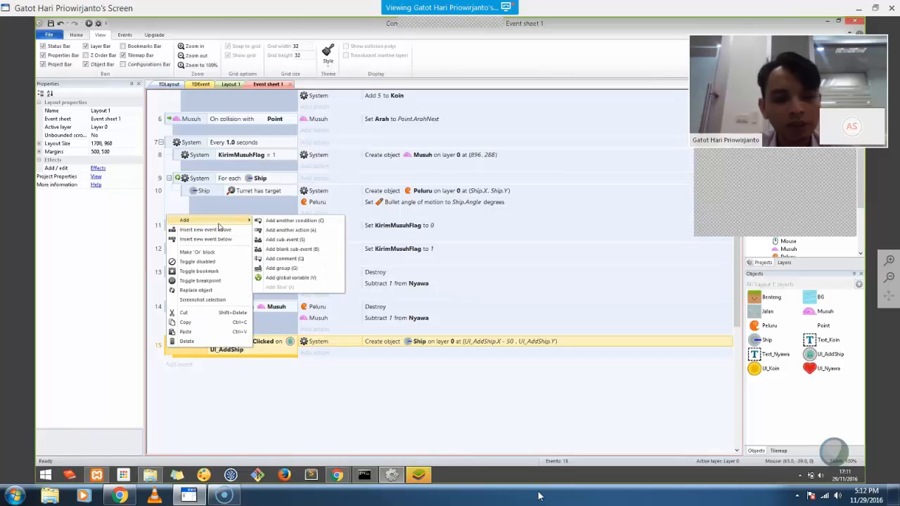
pyautogui.click(285, 240)
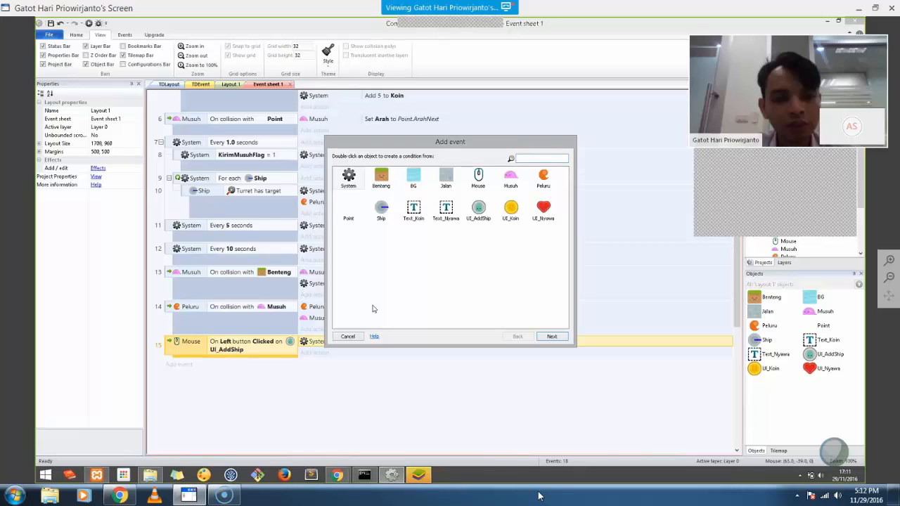
pyautogui.click(348, 214)
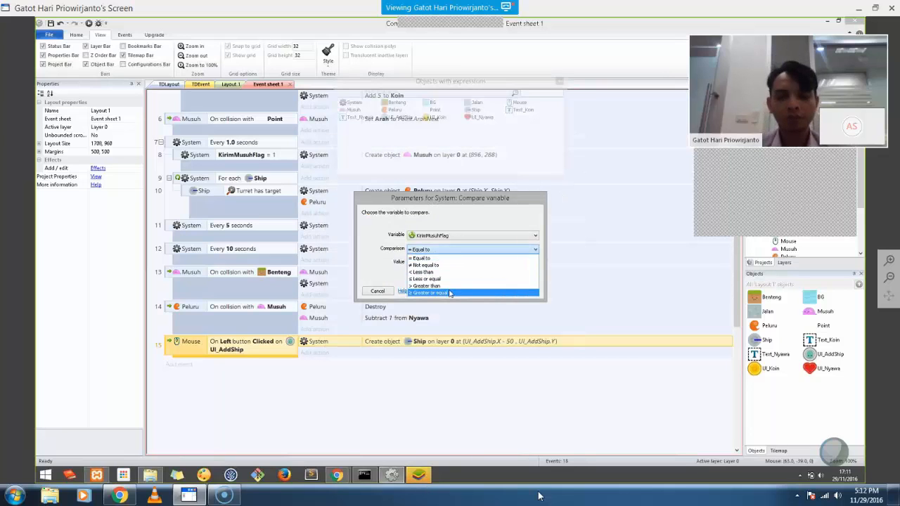
pyautogui.click(450, 293)
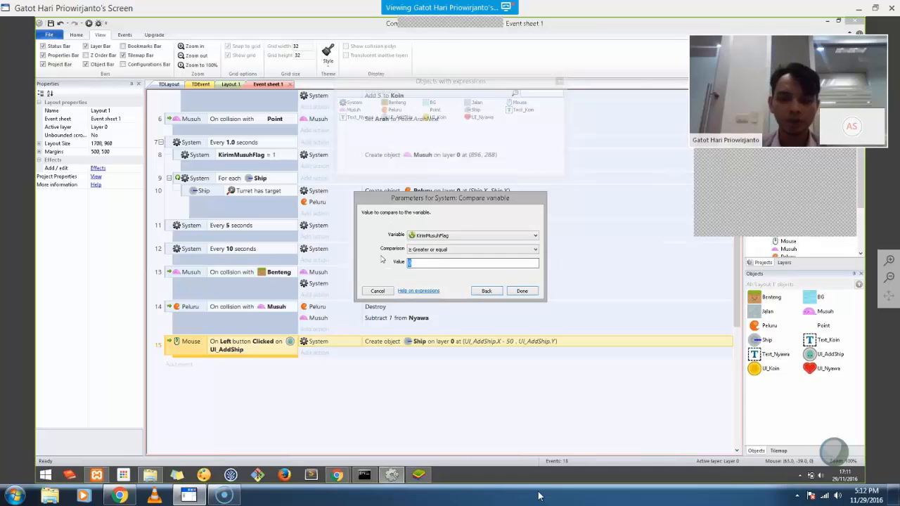
pyautogui.write('10')
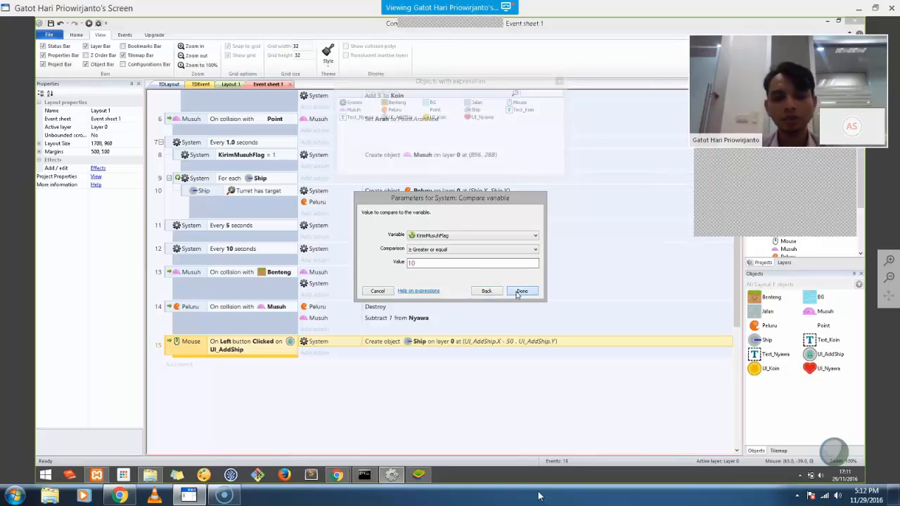
pyautogui.click(518, 293)
pyautogui.moveTo(328, 342); pyautogui.dragTo(332, 366)
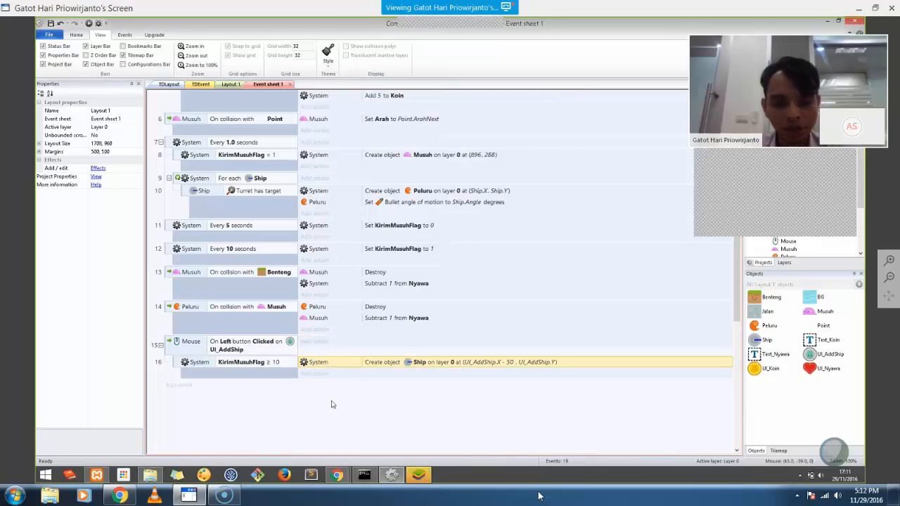
pyautogui.click(332, 404)
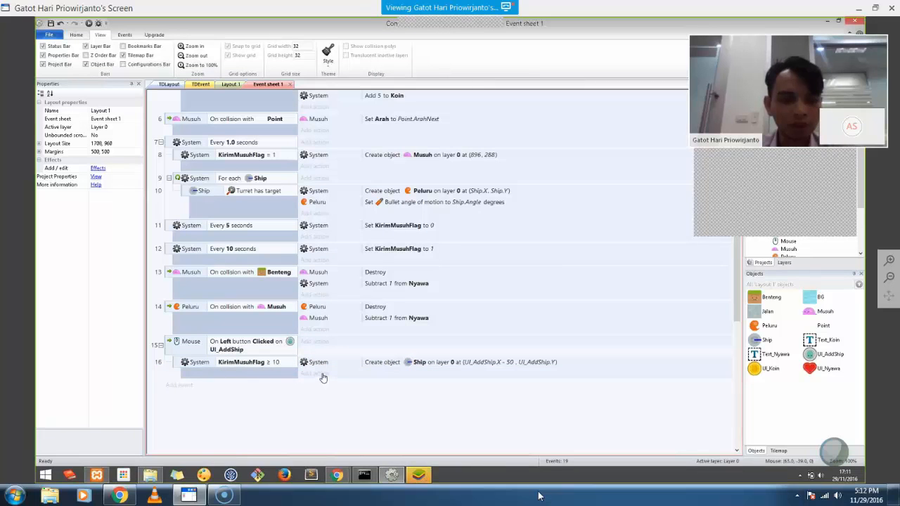
# Add a System action to event 16 subtracting 10 from Koin, then run the layout preview
pyautogui.click(322, 375)
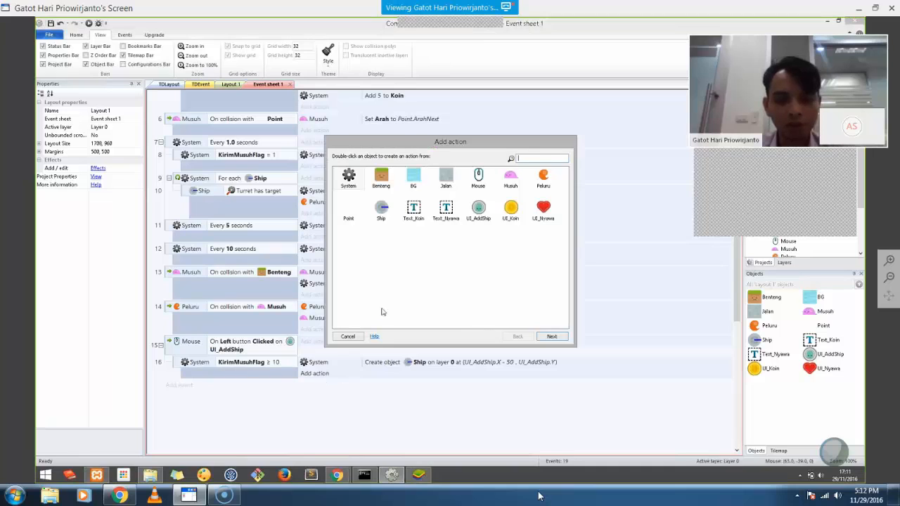
pyautogui.doubleClick(348, 177)
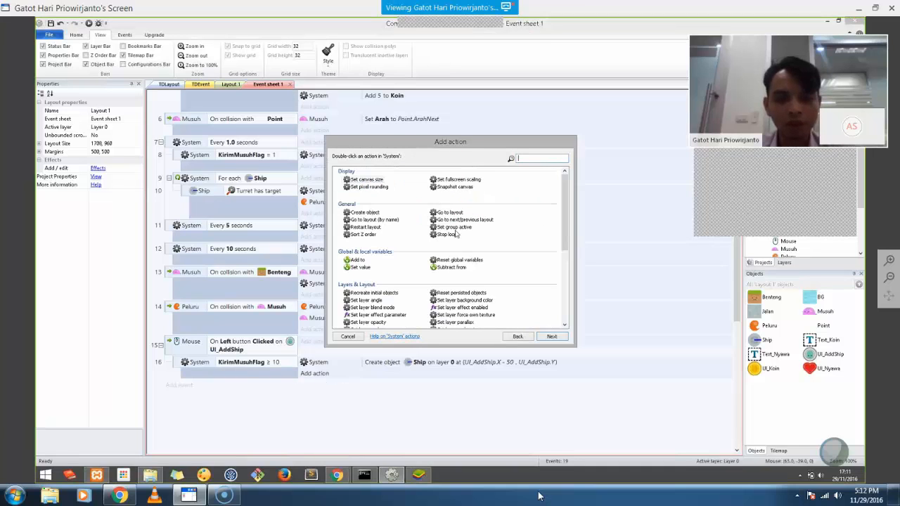
pyautogui.doubleClick(442, 268)
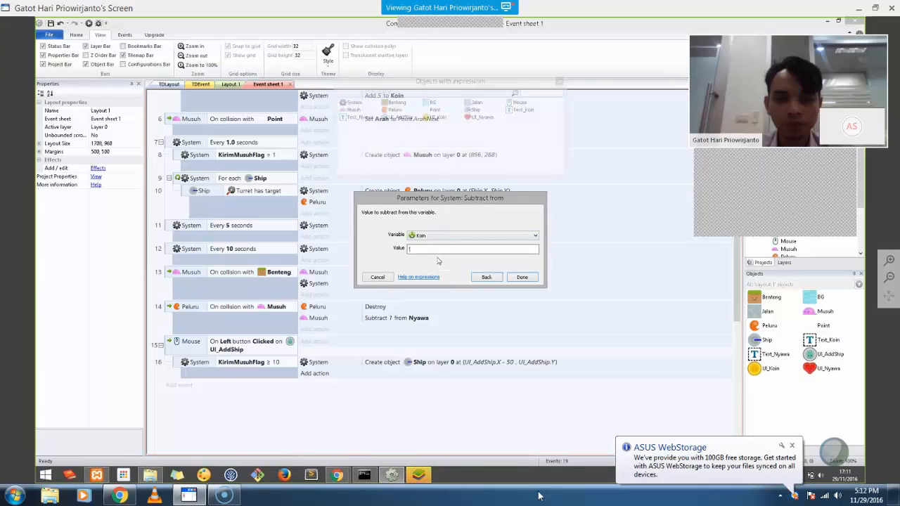
pyautogui.write('10')
pyautogui.press('Return')
pyautogui.click(88, 26)
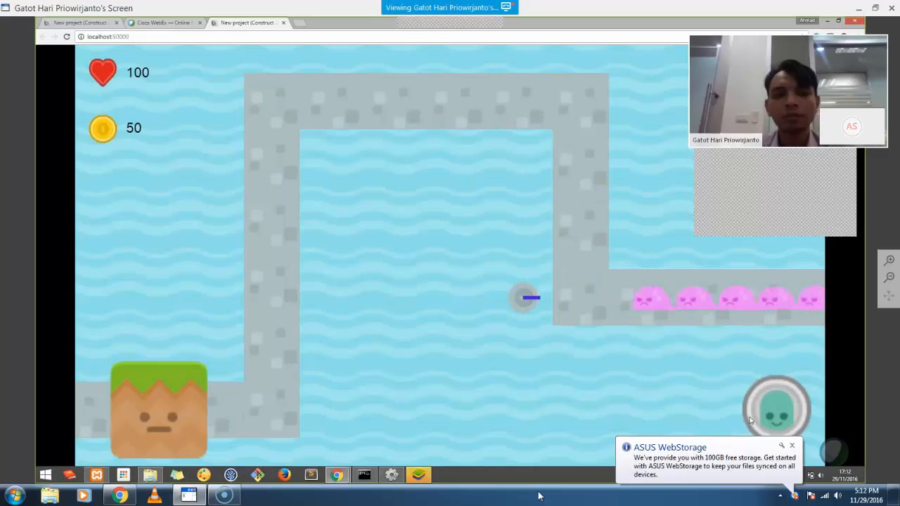
# Edit event 16's sub-condition to compare Koin ≥ 10, then run the preview again
pyautogui.hotkey('alt', 'Tab')
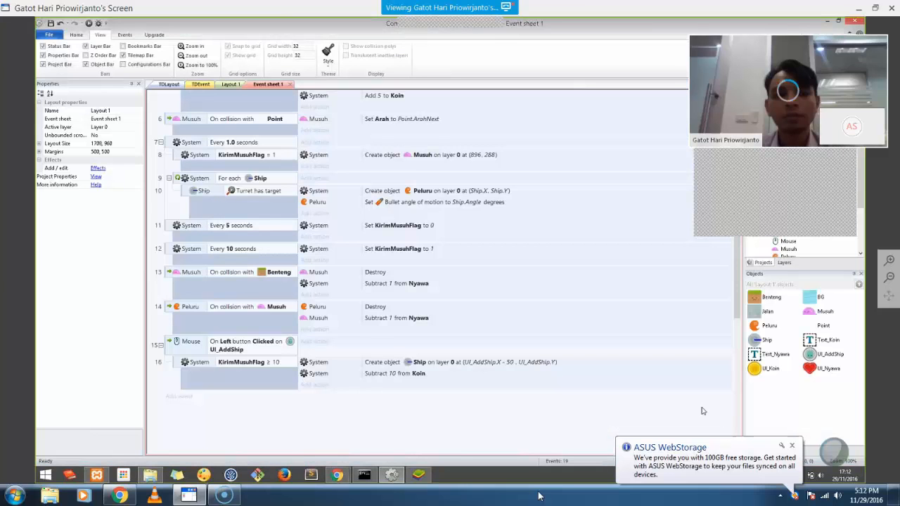
pyautogui.rightClick(242, 362)
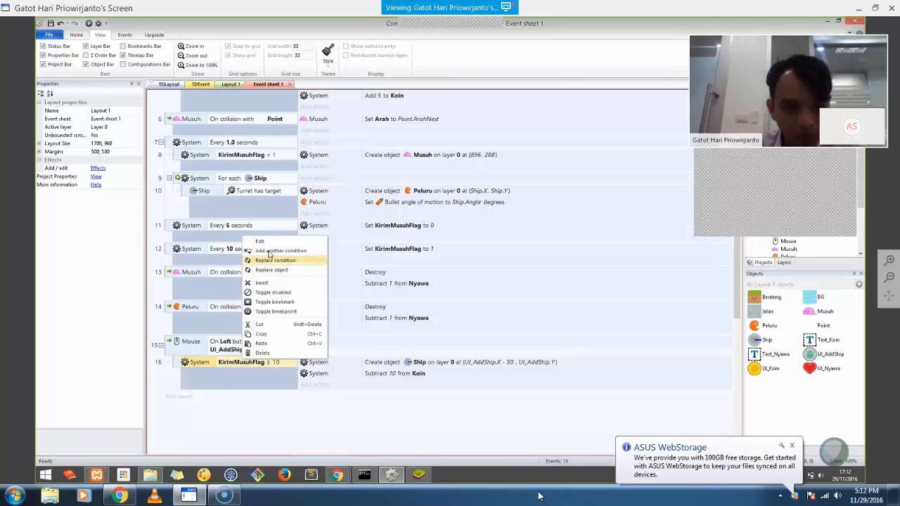
pyautogui.click(233, 365)
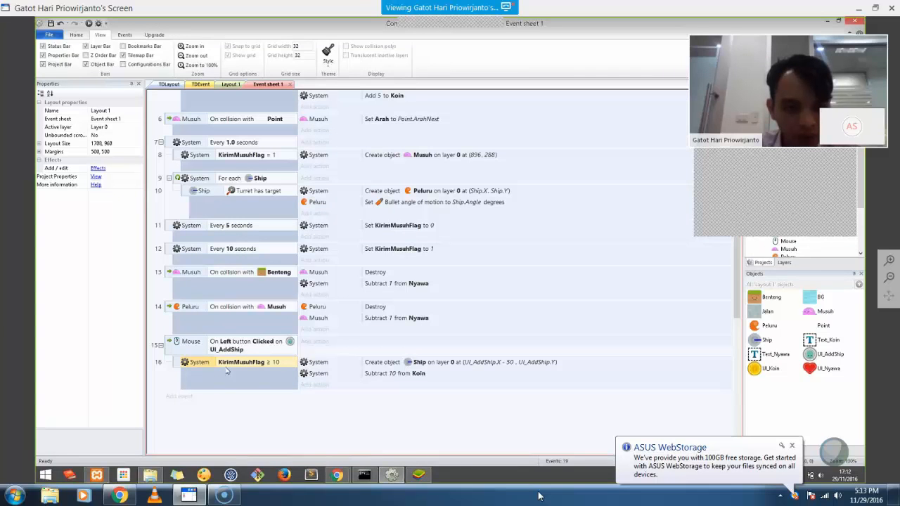
pyautogui.doubleClick(232, 365)
pyautogui.click(441, 236)
pyautogui.click(433, 244)
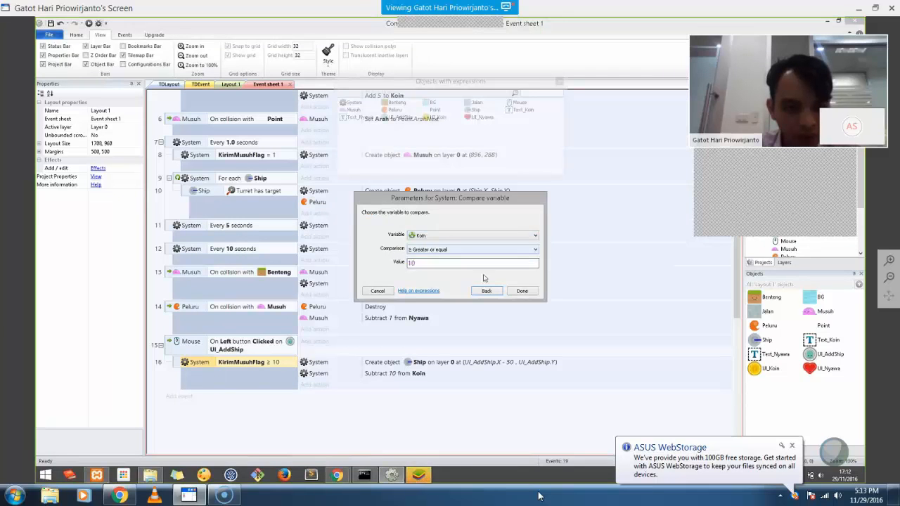
pyautogui.click(521, 291)
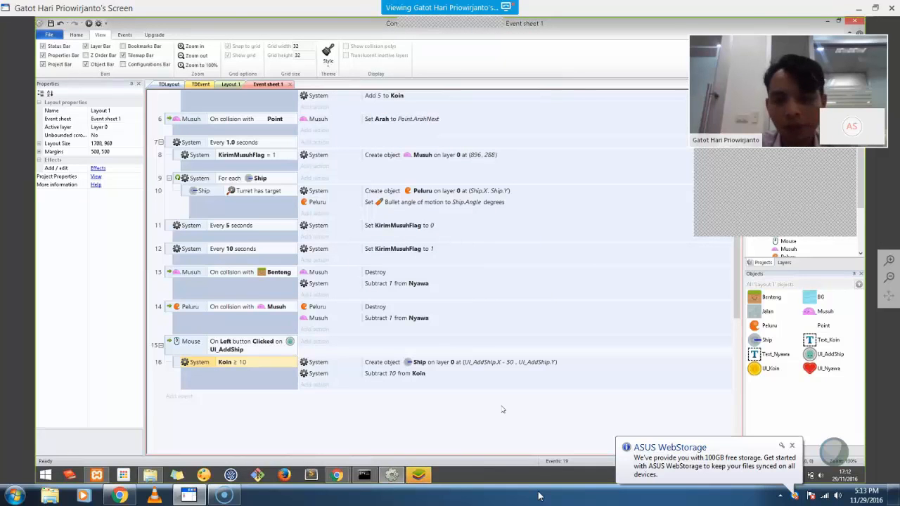
pyautogui.click(90, 25)
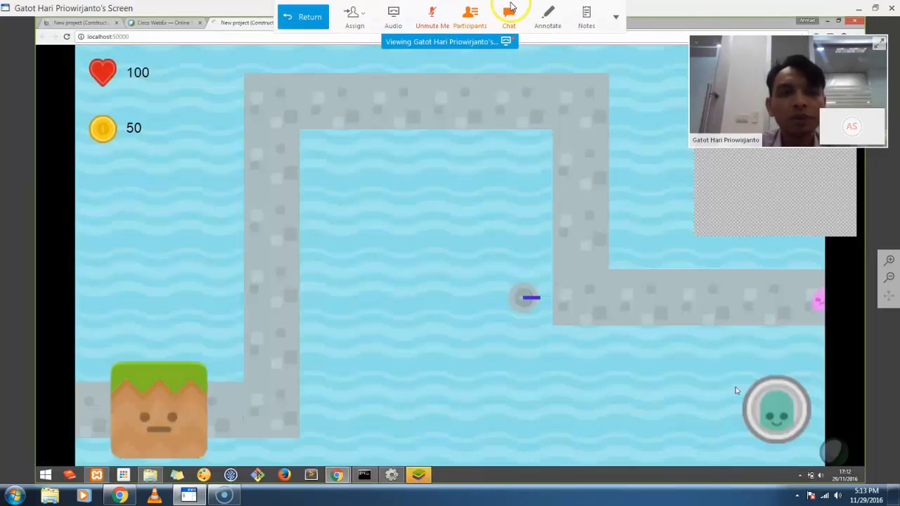
pyautogui.click(509, 11)
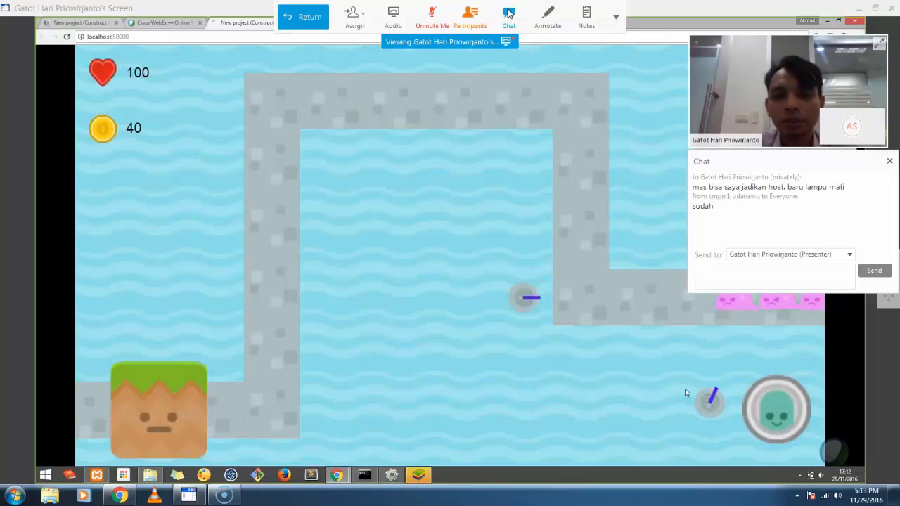
pyautogui.click(509, 13)
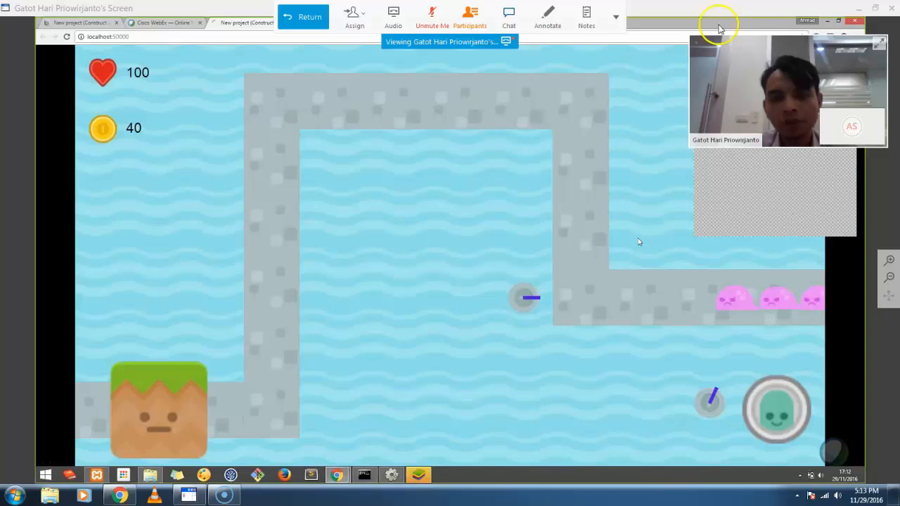
pyautogui.click(616, 16)
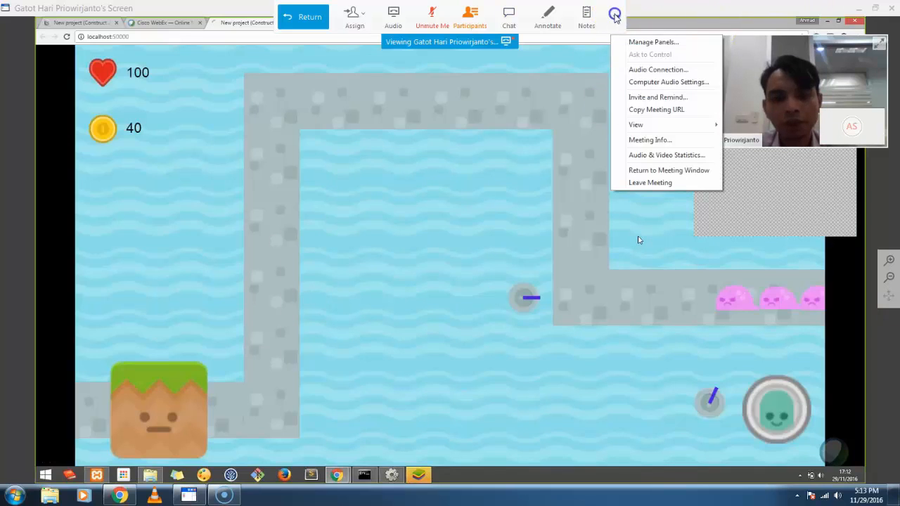
pyautogui.click(563, 501)
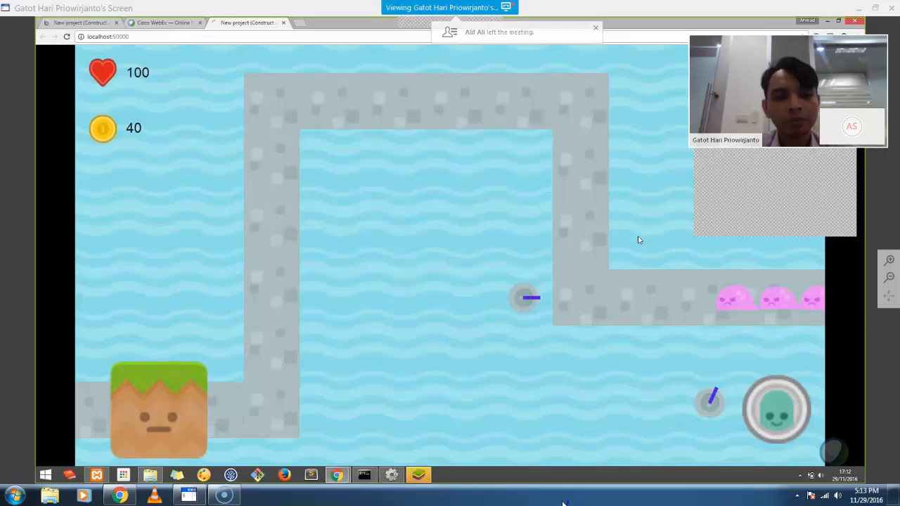
# Place five turrets around the enemy path in the preview, then mute the meeting microphone
pyautogui.moveTo(777, 410); pyautogui.dragTo(527, 175)
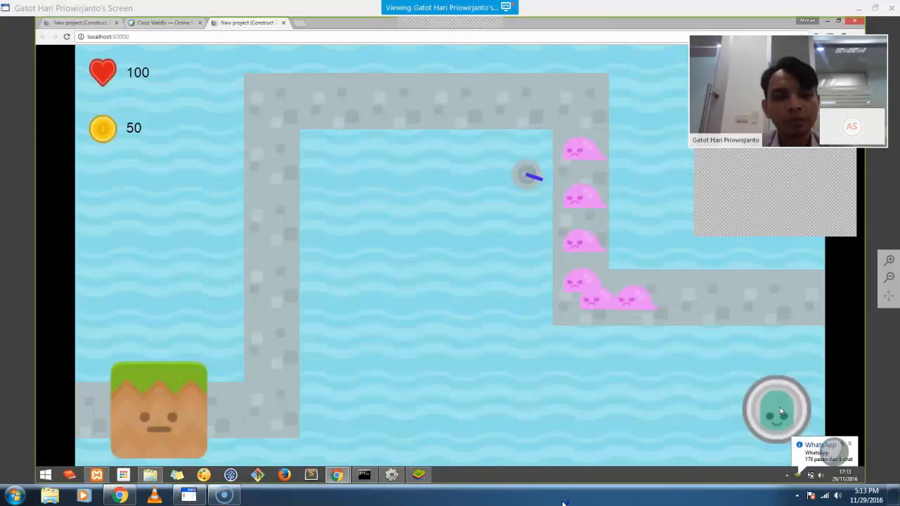
pyautogui.moveTo(745, 412); pyautogui.dragTo(462, 150)
pyautogui.moveTo(782, 417); pyautogui.dragTo(649, 358)
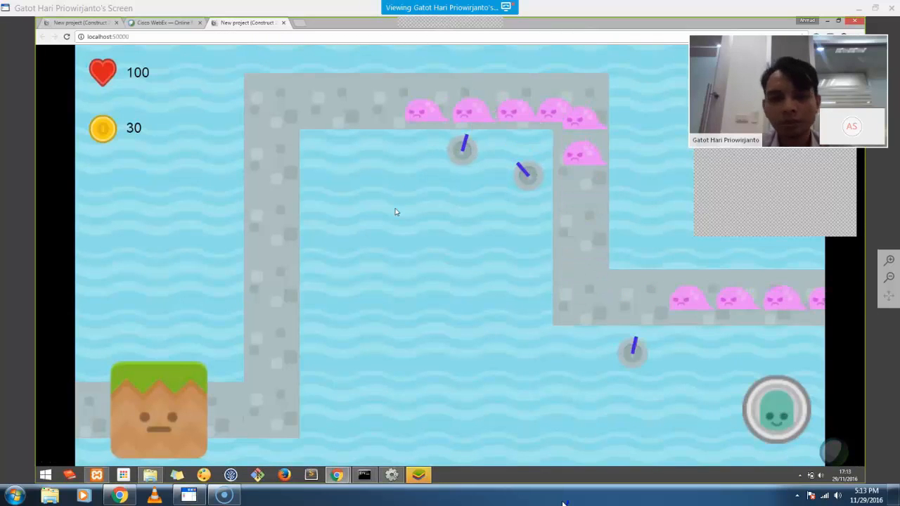
pyautogui.moveTo(395, 212); pyautogui.dragTo(380, 156)
pyautogui.moveTo(773, 416); pyautogui.dragTo(340, 167)
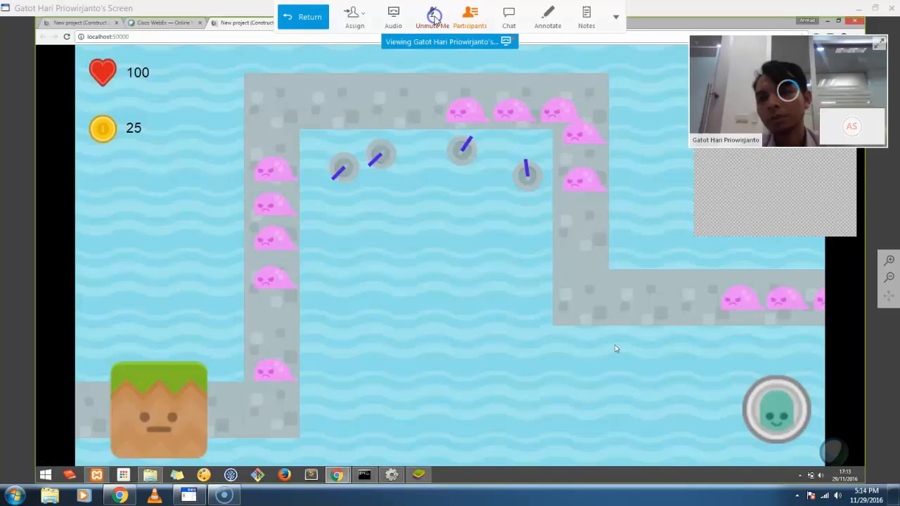
pyautogui.click(433, 20)
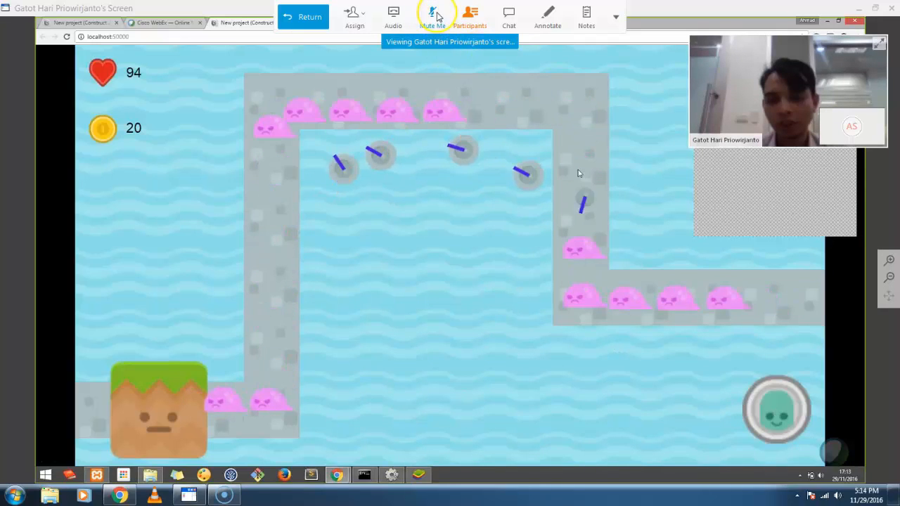
pyautogui.click(436, 16)
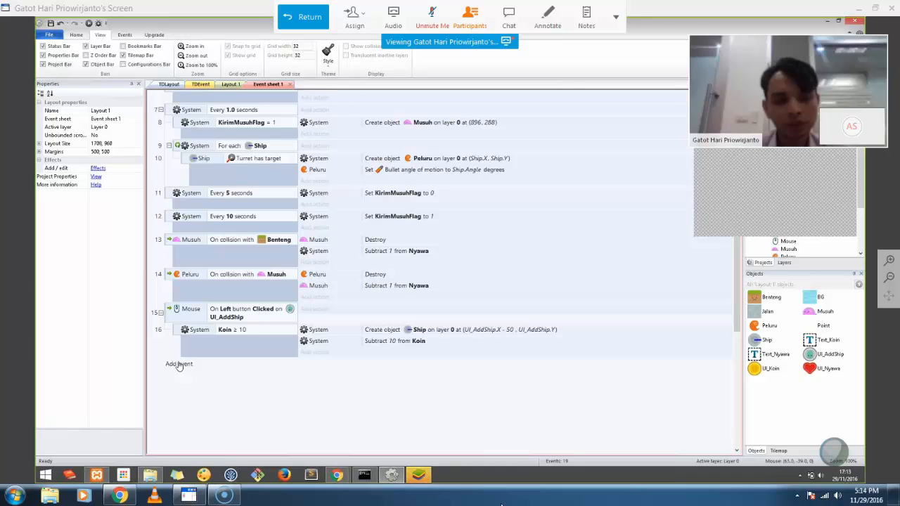
# Add a Ship On drop event with a sub-condition that Ship is overlapping Jalan
pyautogui.click(179, 364)
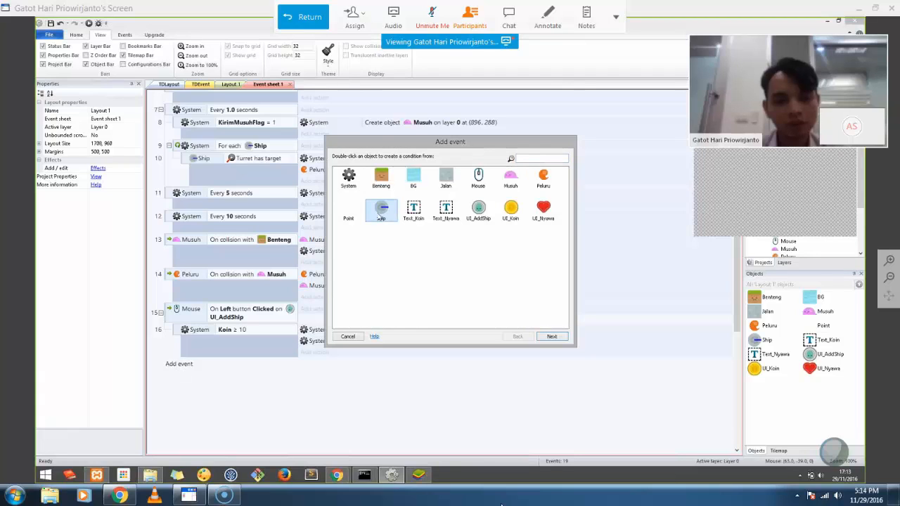
pyautogui.doubleClick(381, 211)
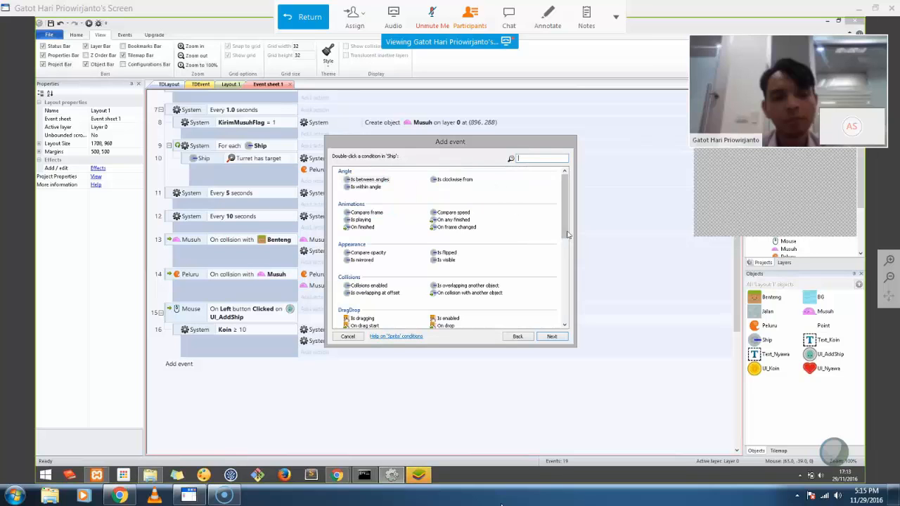
pyautogui.scroll(-1, 567, 232)
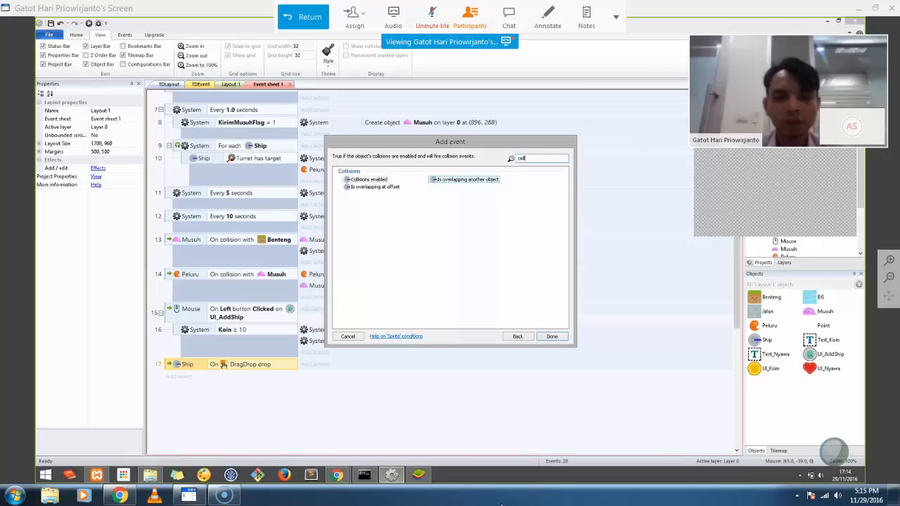
pyautogui.doubleClick(464, 180)
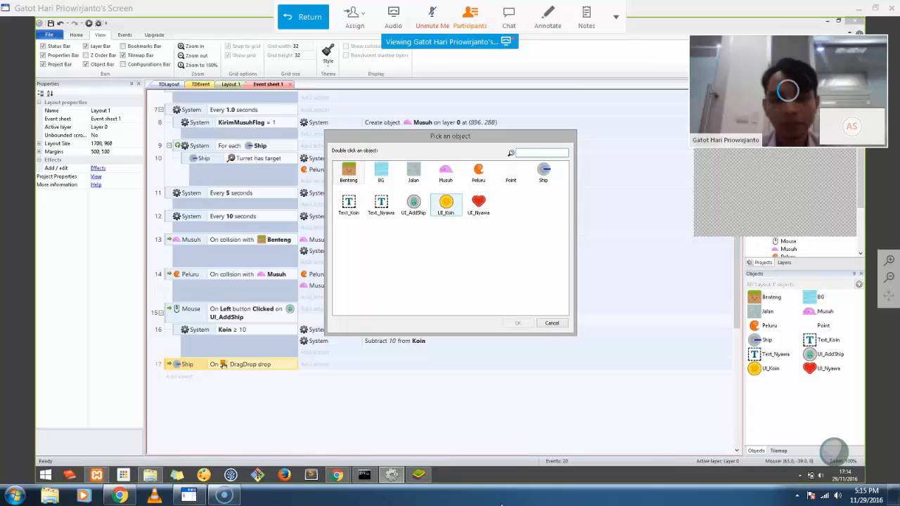
pyautogui.click(413, 172)
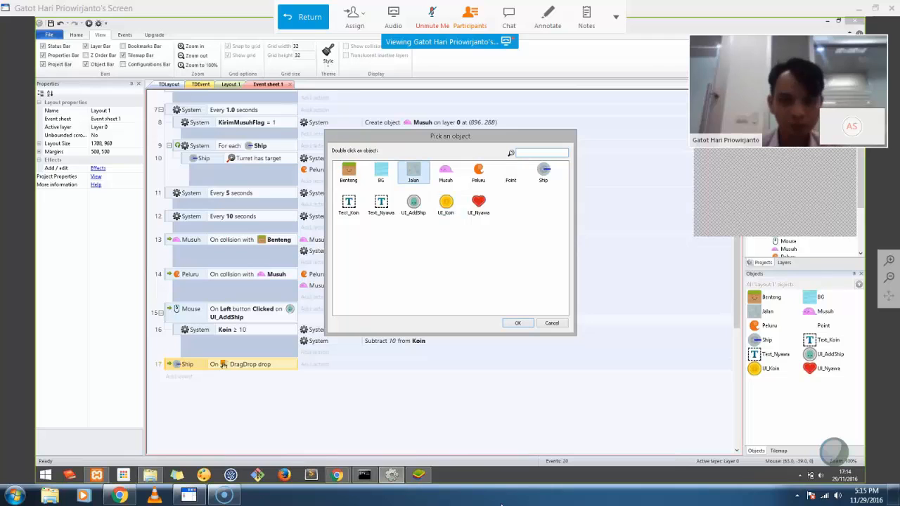
pyautogui.click(518, 323)
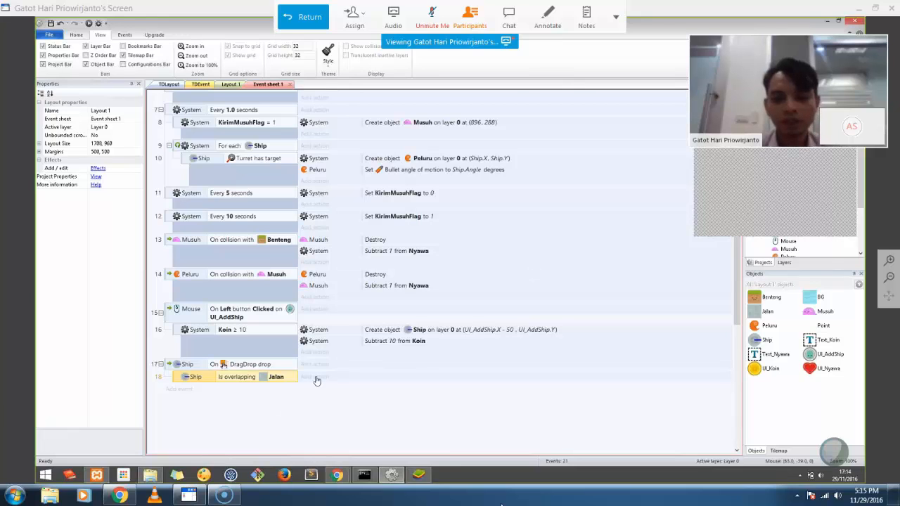
# Make the dropped Ship set its position to (UI_AddShip.X - 50, UI_AddShip.Y)
pyautogui.click(314, 377)
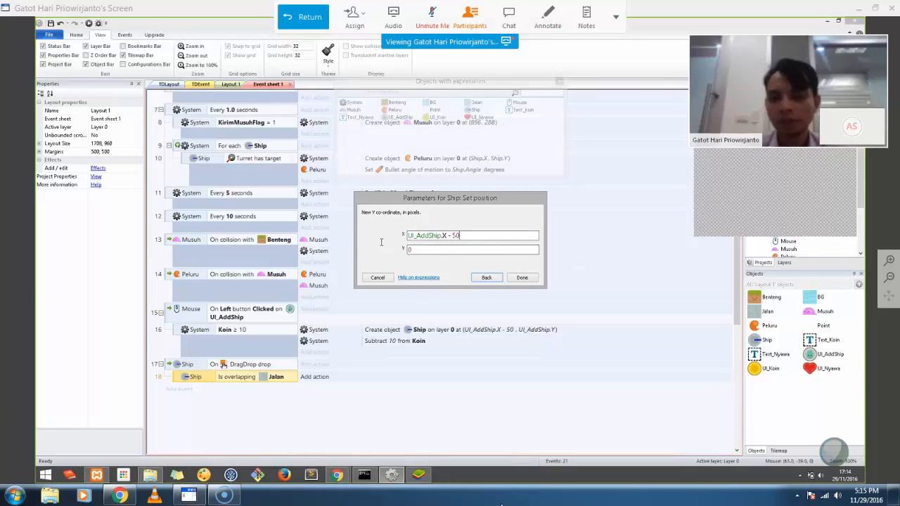
pyautogui.press('Tab')
pyautogui.write('U')
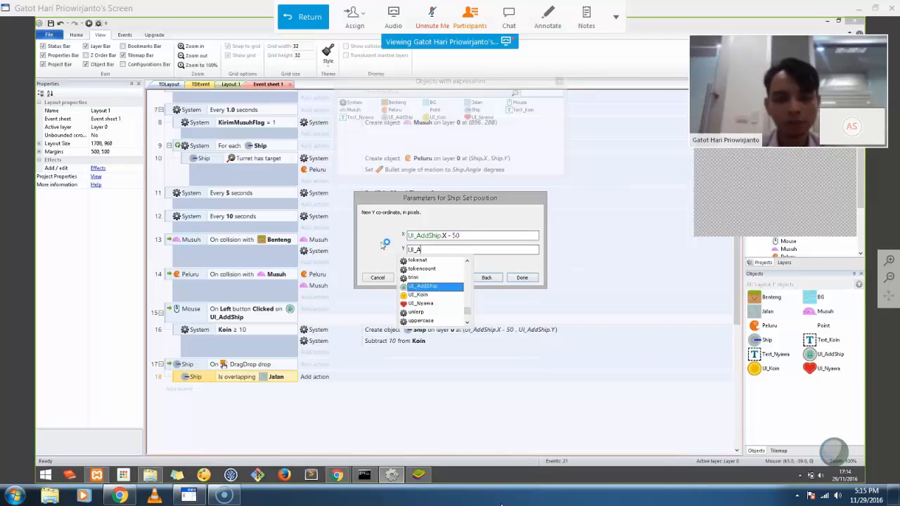
pyautogui.press('Return')
pyautogui.write('.Y')
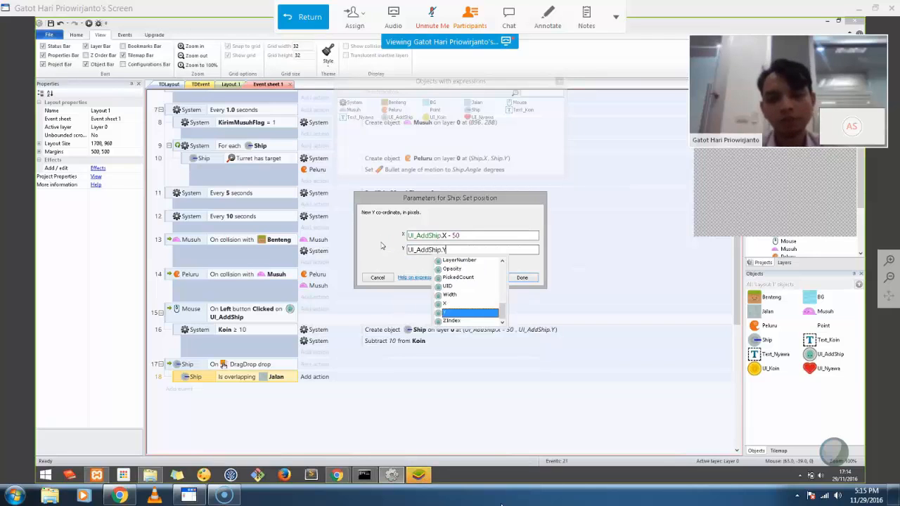
pyautogui.press('Return')
pyautogui.press('Return')
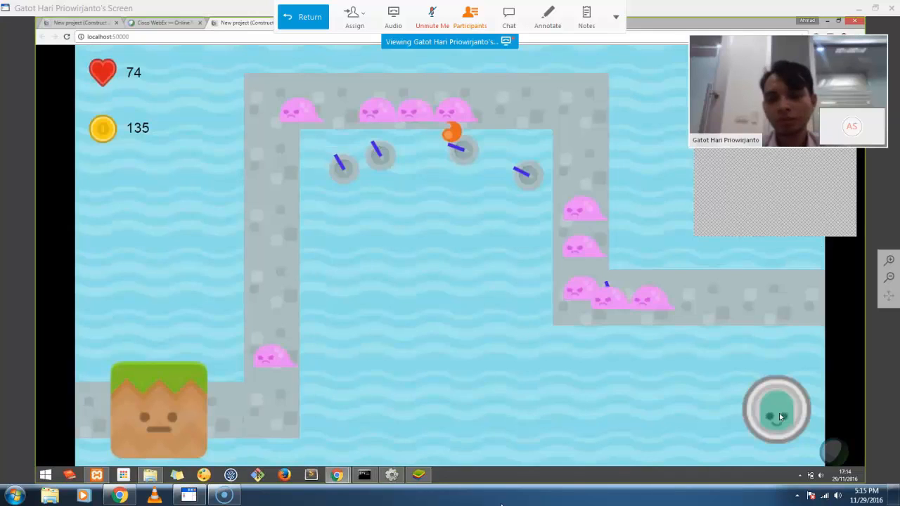
# Add turrets in the preview, confirm one dropped on the path snaps back, and place another on the water
pyautogui.click(778, 416)
pyautogui.moveTo(735, 412); pyautogui.dragTo(577, 280)
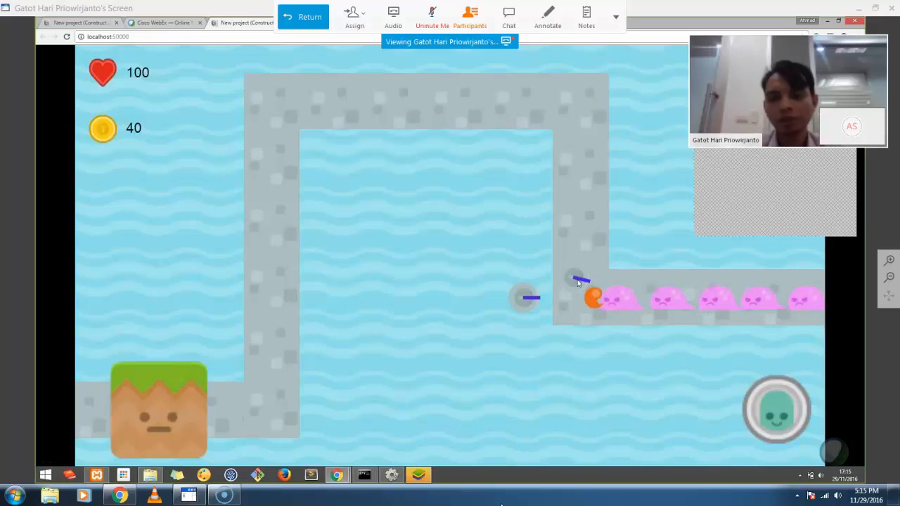
pyautogui.moveTo(579, 284); pyautogui.dragTo(593, 308)
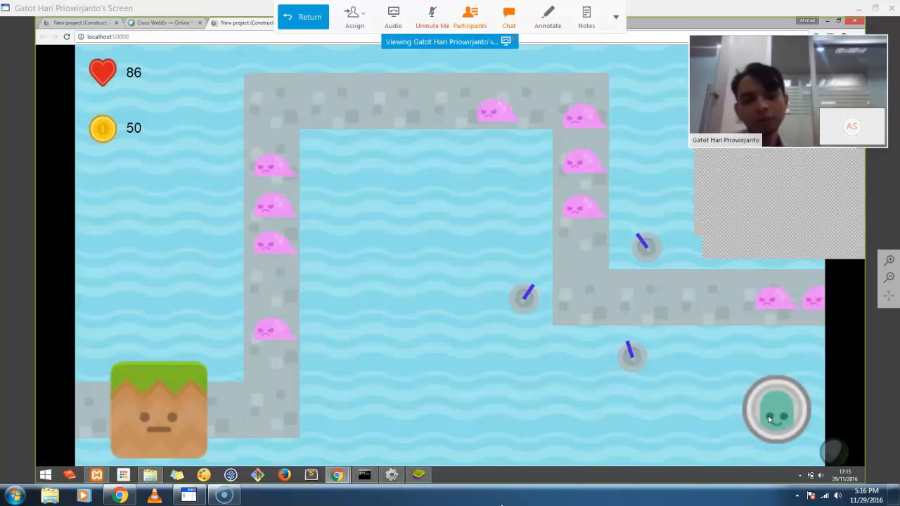
pyautogui.moveTo(767, 415); pyautogui.dragTo(531, 194)
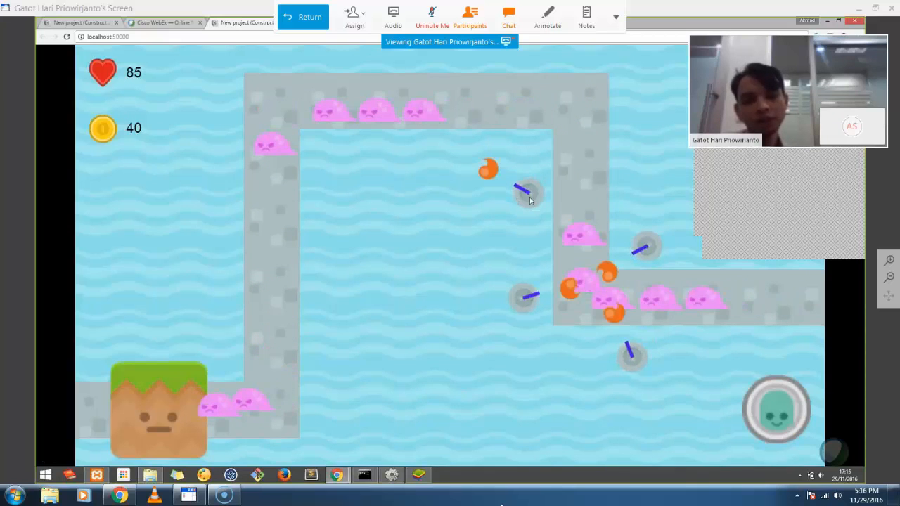
pyautogui.moveTo(528, 195); pyautogui.dragTo(521, 160)
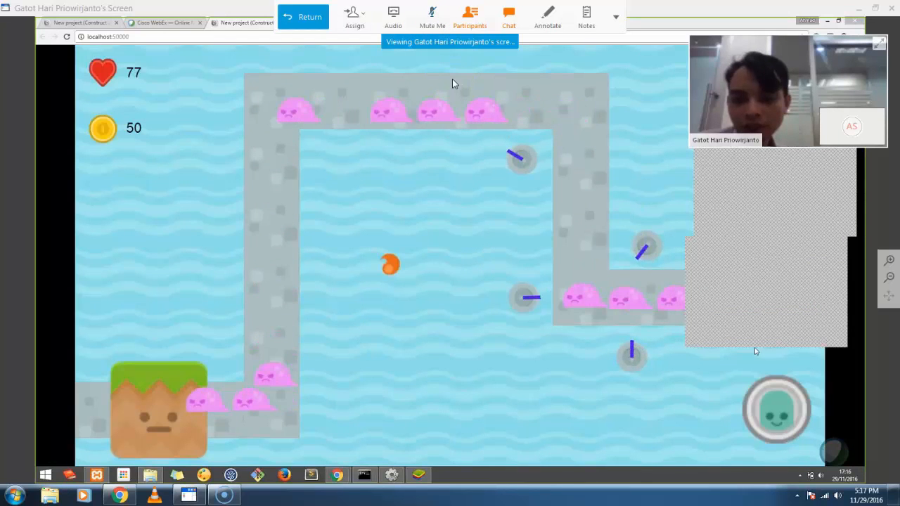
# Read the attendee's chat question about the missing game over, then close the chat panel
pyautogui.click(508, 17)
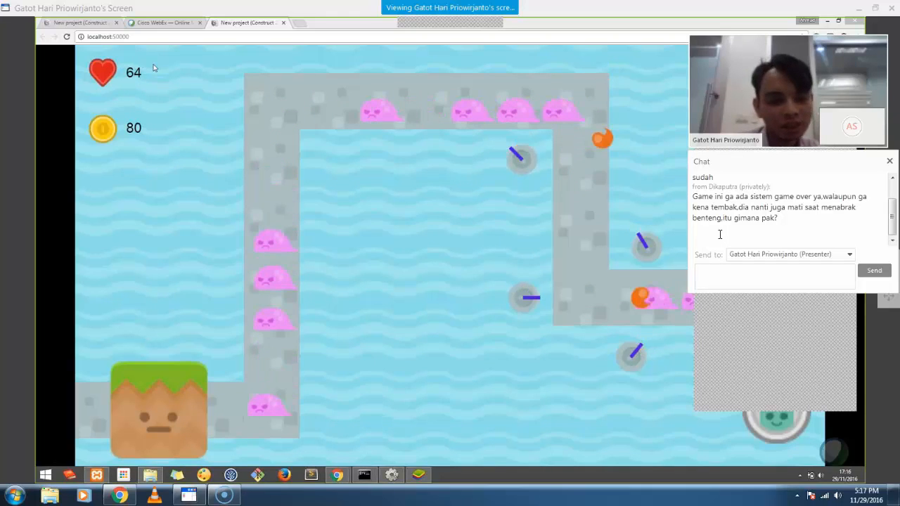
pyautogui.click(889, 161)
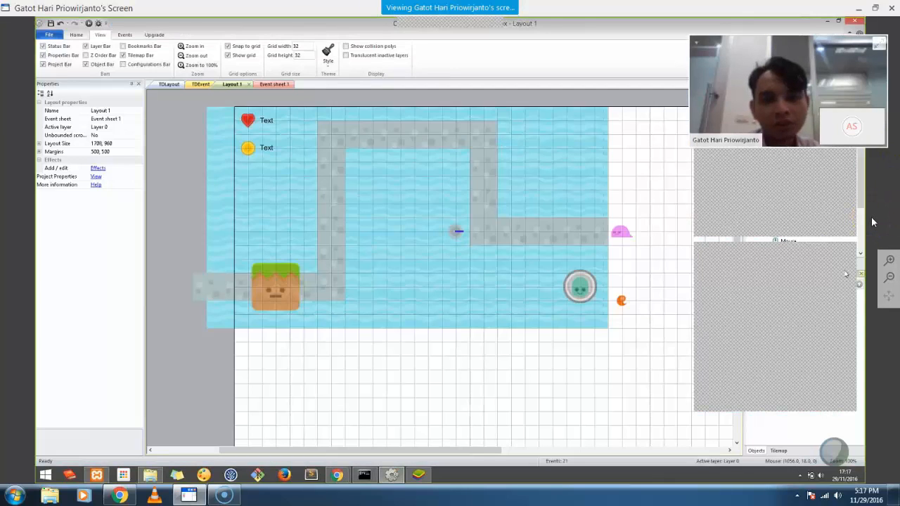
# Move the presenter video aside and rename Layout 1 in the Projects bar to GameOver
pyautogui.moveTo(744, 42); pyautogui.dragTo(726, 350)
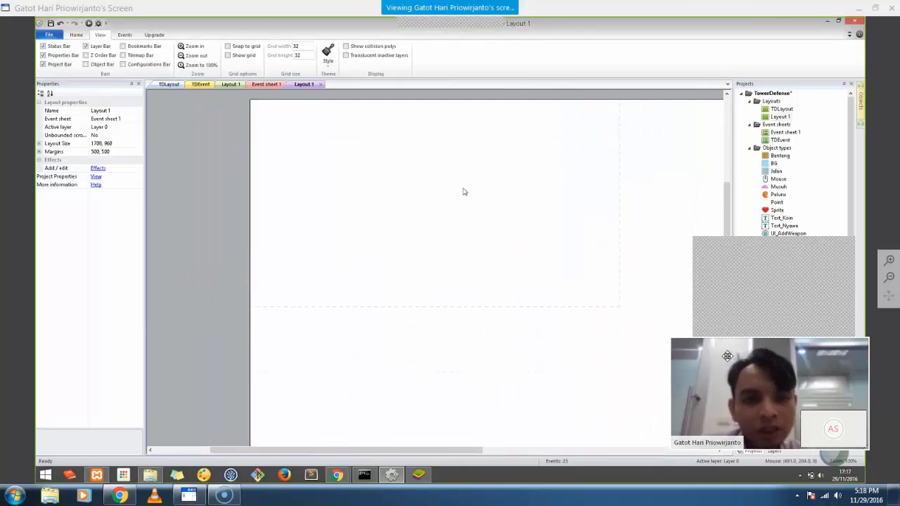
pyautogui.keyDown('ctrl'); pyautogui.scroll(1, 388, 160); pyautogui.keyUp('ctrl')
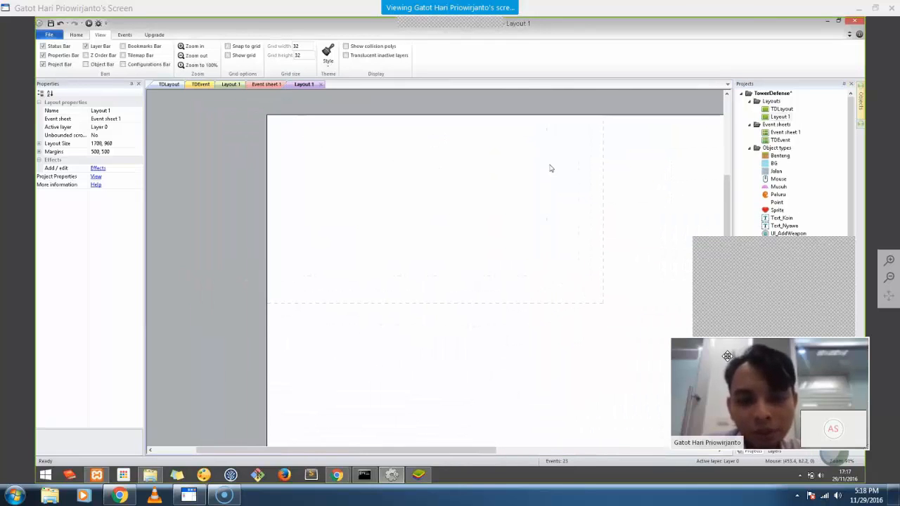
pyautogui.click(782, 116)
pyautogui.rightClick(784, 119)
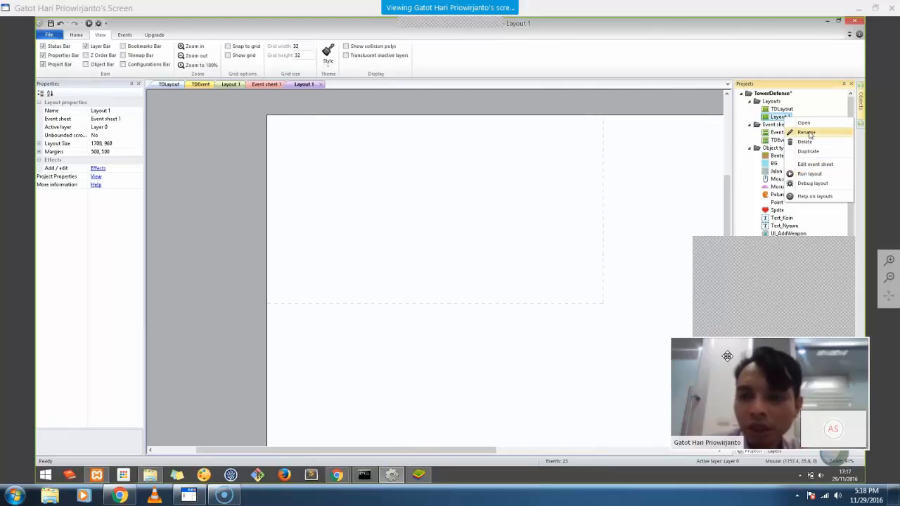
pyautogui.click(806, 133)
pyautogui.write('GameOver')
pyautogui.press('Return')
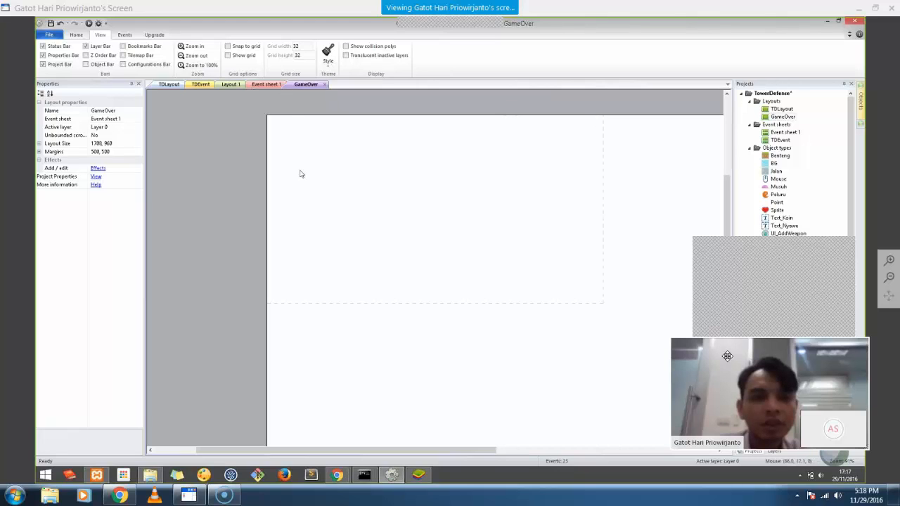
# Insert a Text object onto the GameOver layout
pyautogui.rightClick(208, 180)
pyautogui.click(211, 181)
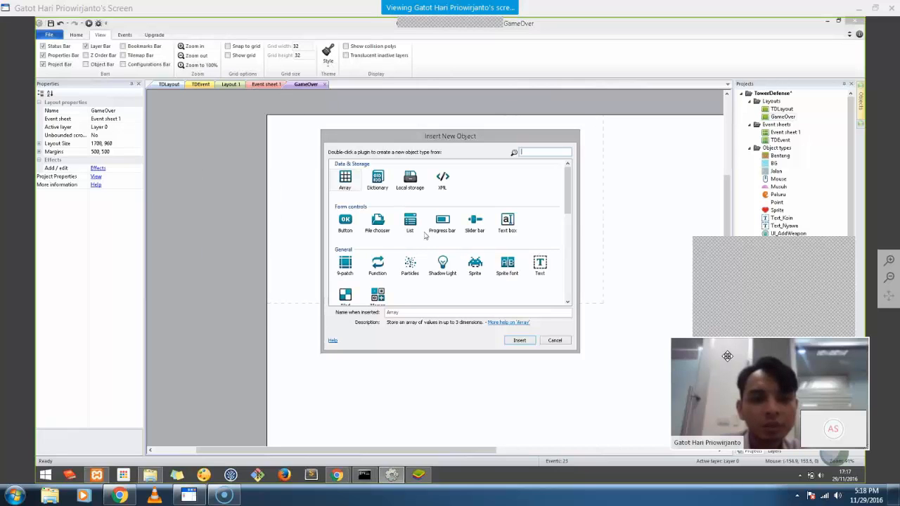
pyautogui.scroll(-3, 571, 252)
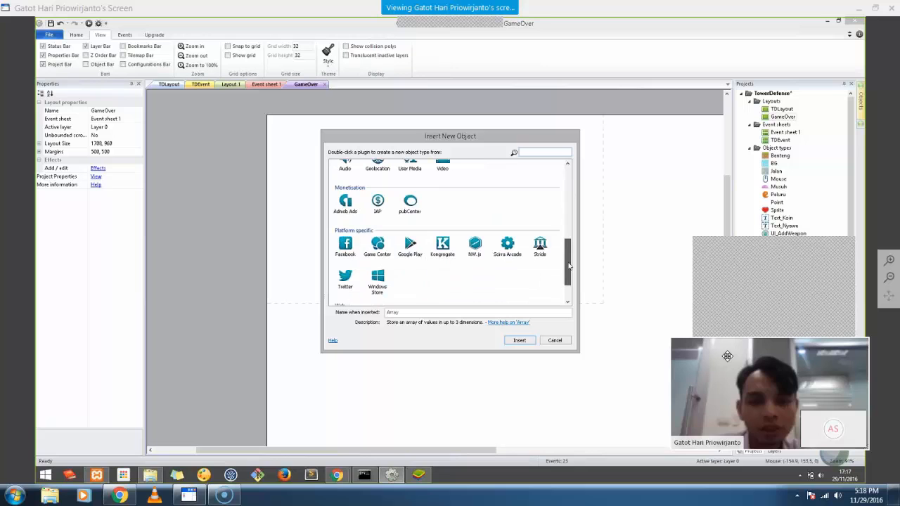
pyautogui.scroll(6, 539, 236)
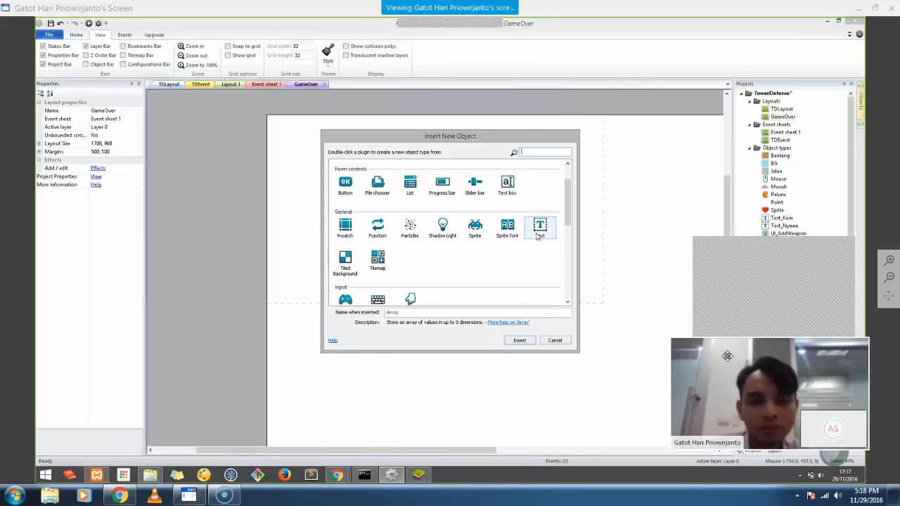
pyautogui.doubleClick(539, 235)
pyautogui.click(398, 200)
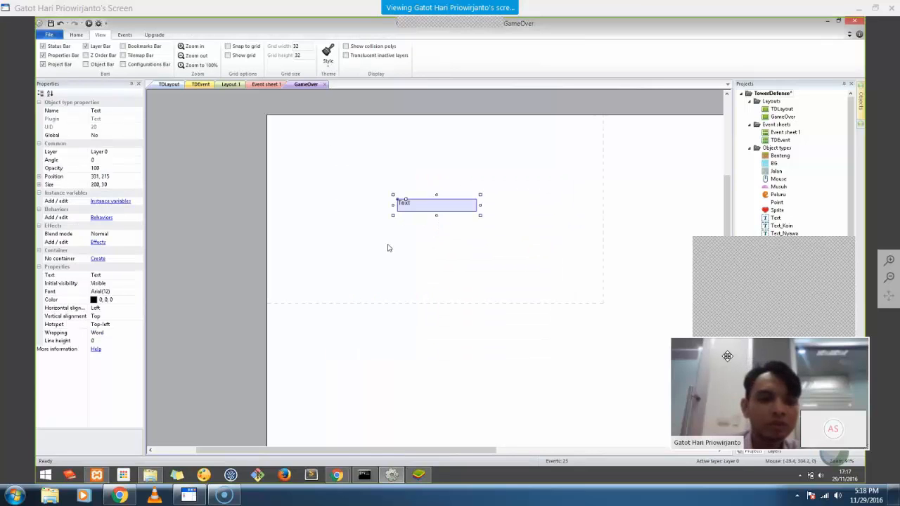
# Set the Text object's text to 'Game Over' and shift it slightly right
pyautogui.click(88, 275)
pyautogui.click(81, 274)
pyautogui.write('Game')
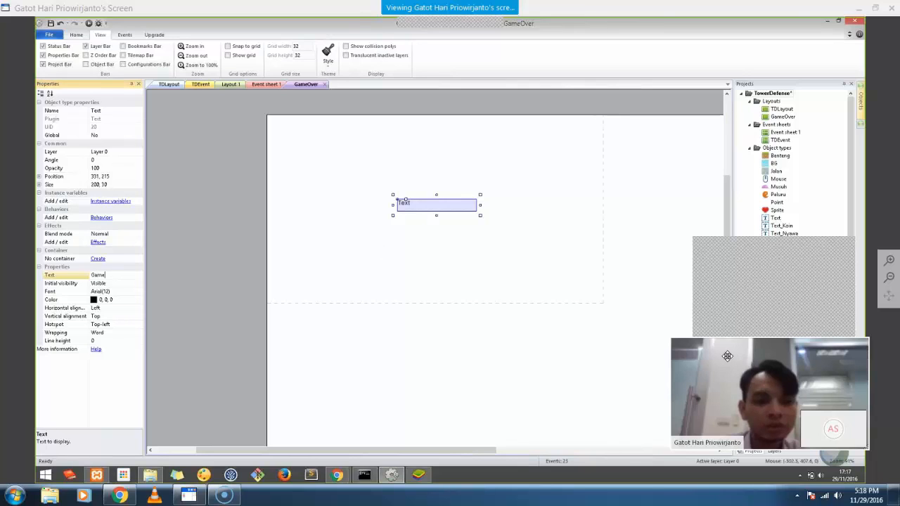
pyautogui.write(' vver')
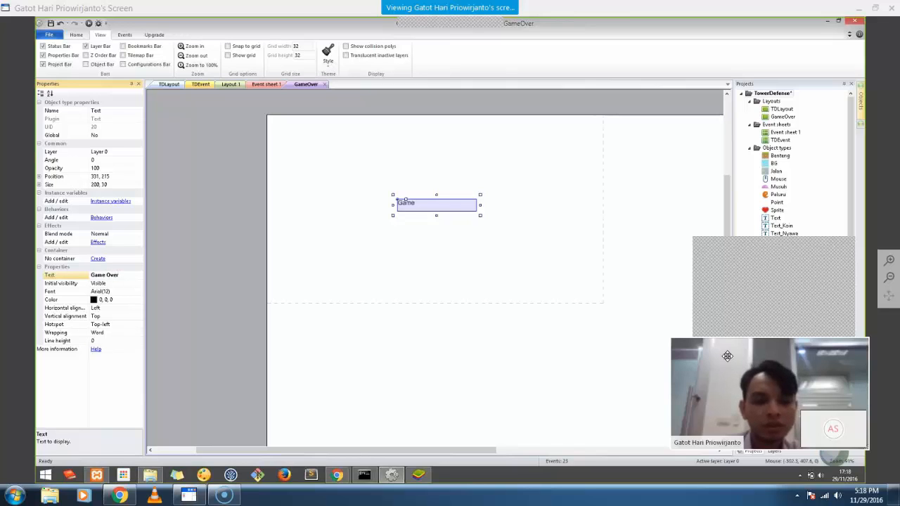
pyautogui.press('Return')
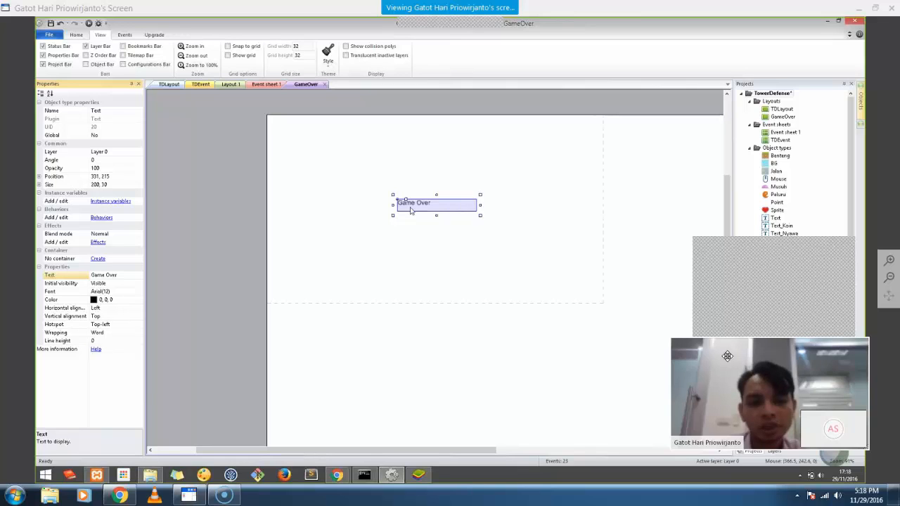
pyautogui.moveTo(412, 209); pyautogui.dragTo(430, 208)
pyautogui.click(260, 95)
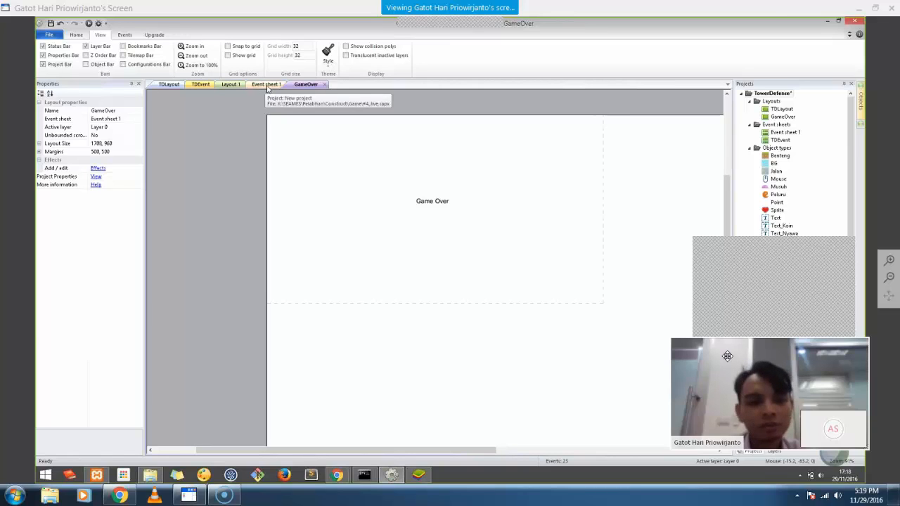
# Add a System Go to layout "GameOver" action to event 13, the Musuh–Benteng collision event
pyautogui.click(267, 85)
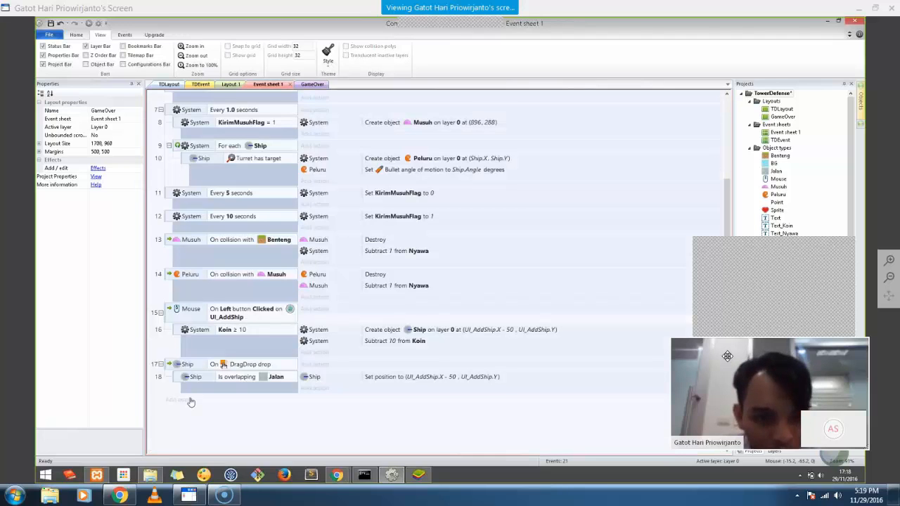
pyautogui.scroll(5, 190, 401)
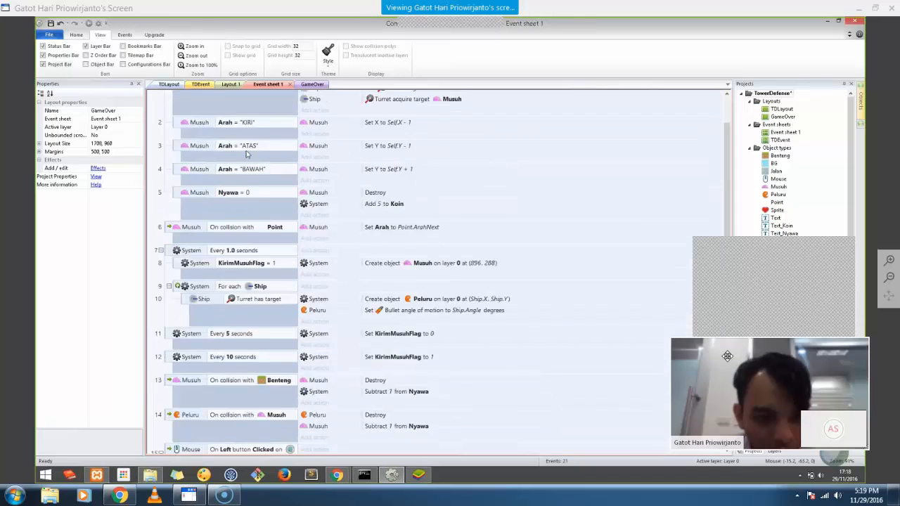
pyautogui.scroll(-3, 304, 380)
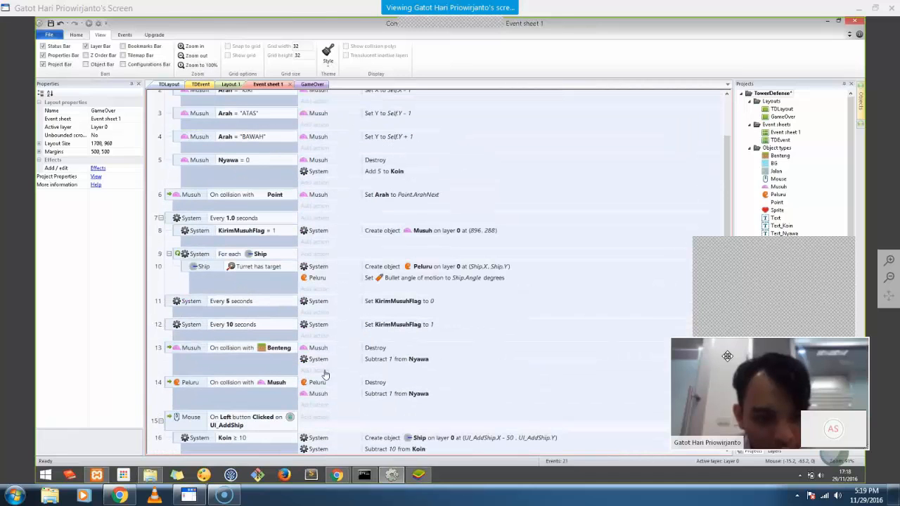
pyautogui.click(325, 372)
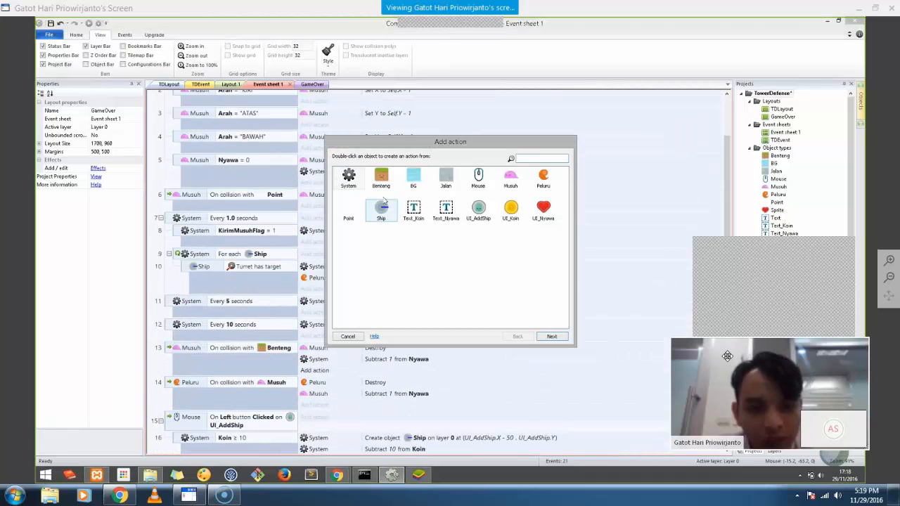
pyautogui.doubleClick(351, 180)
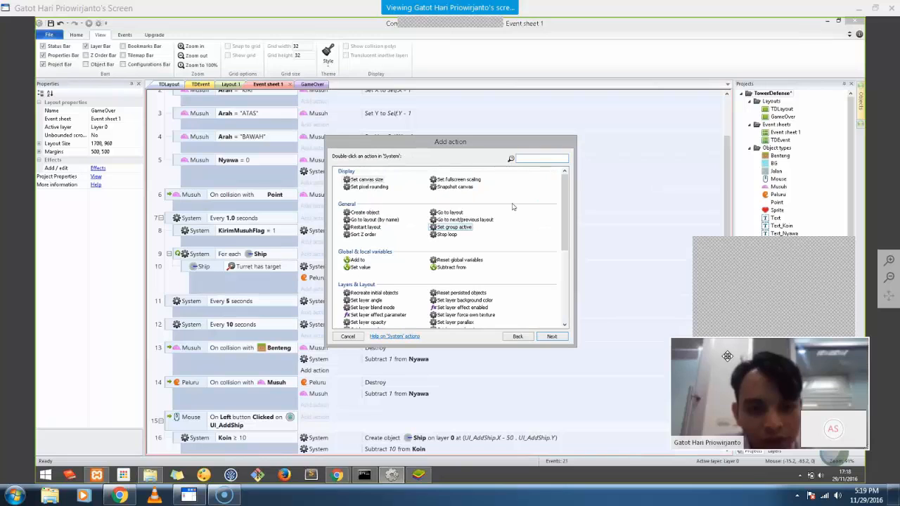
pyautogui.click(354, 221)
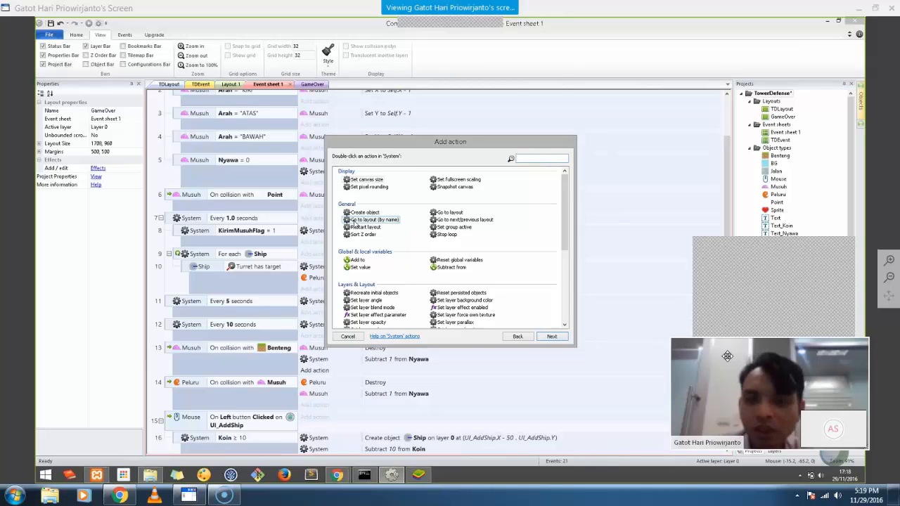
pyautogui.doubleClick(351, 220)
pyautogui.write('"GameOver')
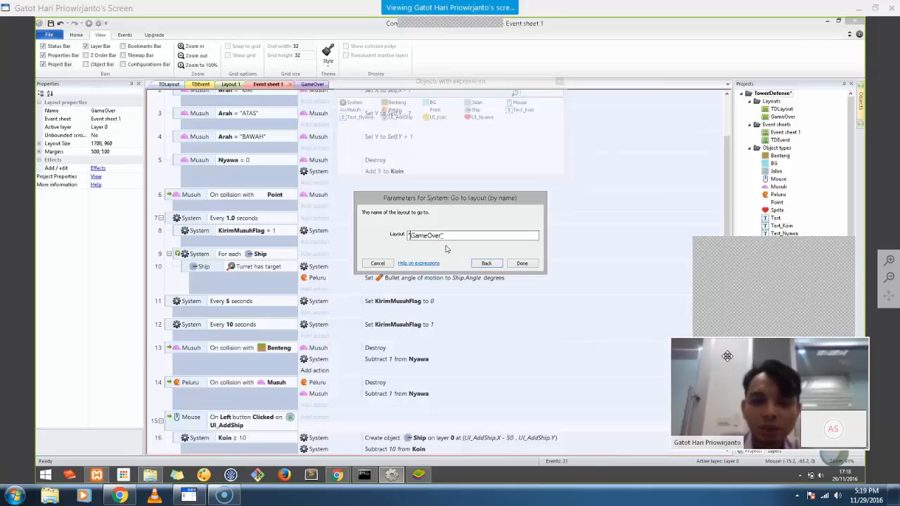
pyautogui.click(522, 264)
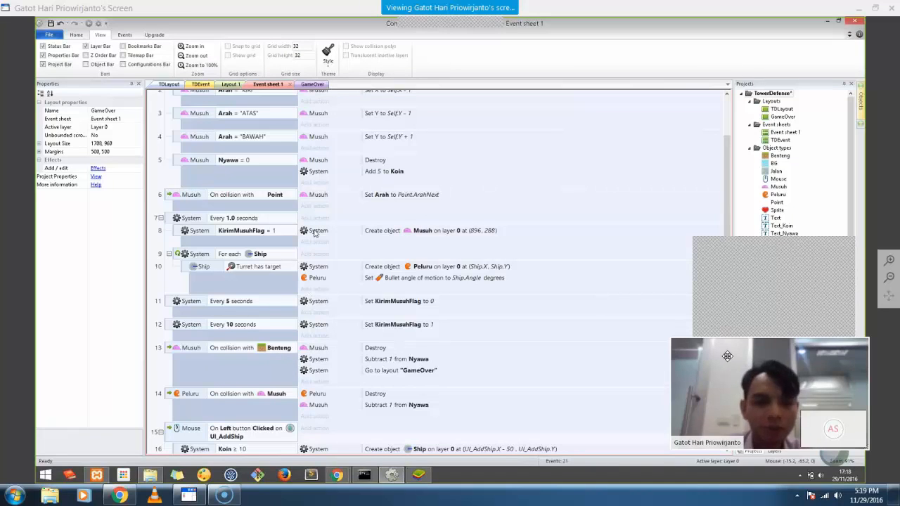
pyautogui.scroll(1, 315, 234)
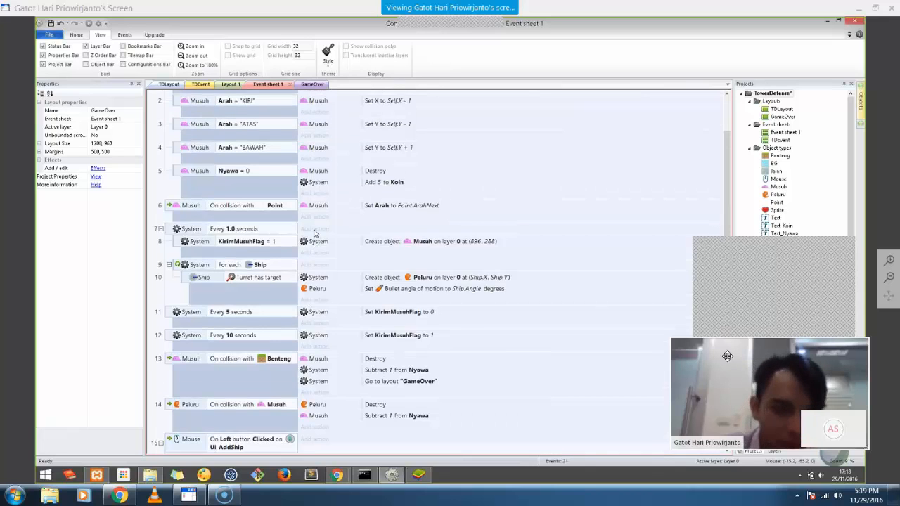
# Review the events in Event sheet 1 and mute the meeting microphone while the game runs
pyautogui.scroll(3, 266, 243)
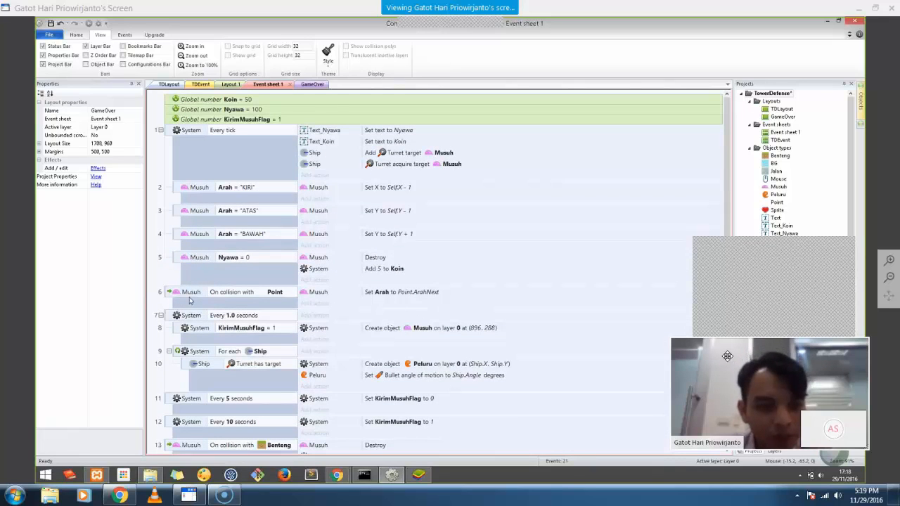
pyautogui.scroll(-1, 188, 300)
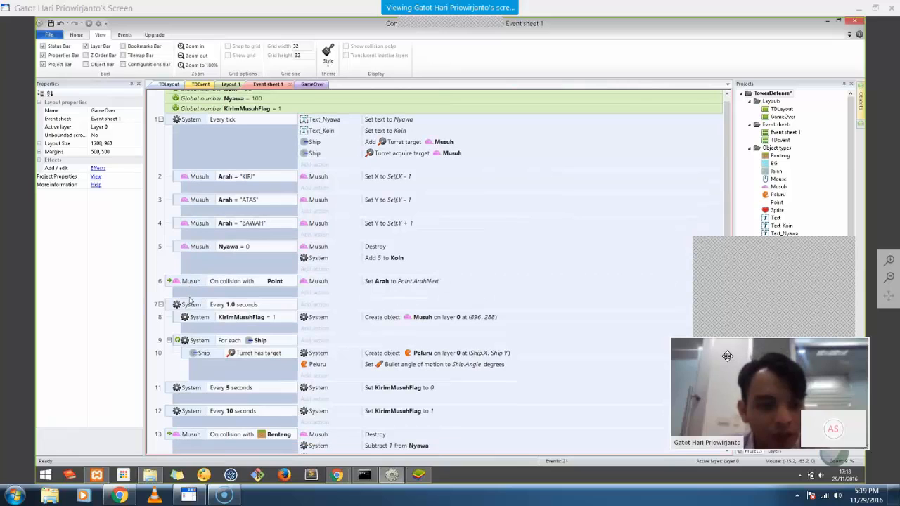
pyautogui.scroll(-3, 188, 301)
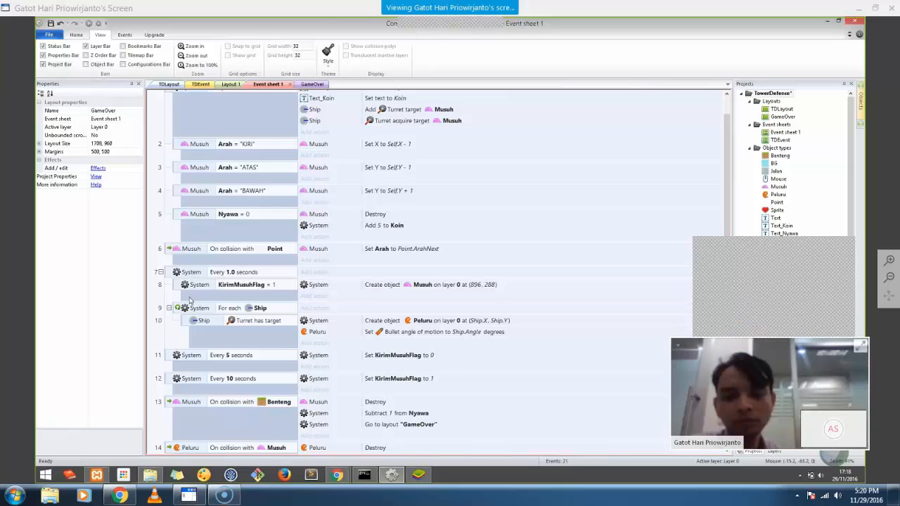
pyautogui.click(432, 16)
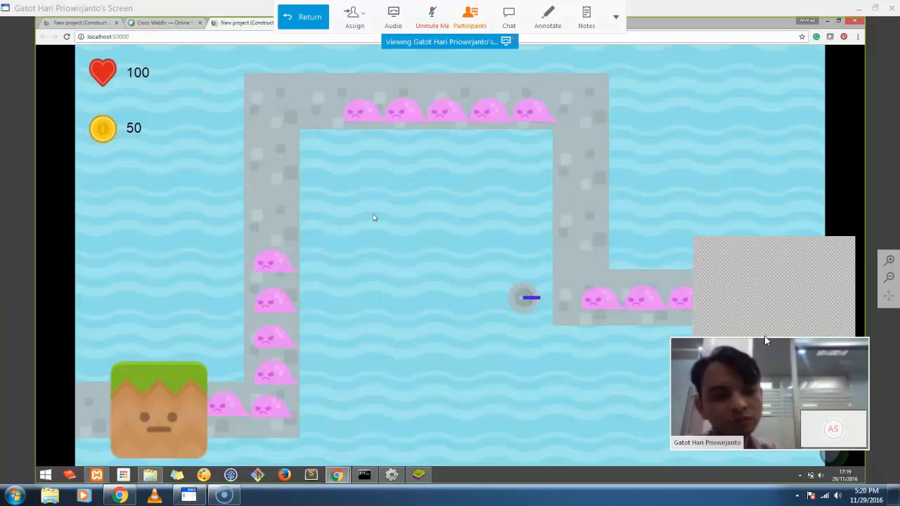
# Back in the editor, compare the TDEvent, Layout 1 and Event sheet 1 tabs, then scroll to event 13
pyautogui.hotkey('alt', 'Tab')
pyautogui.click(271, 85)
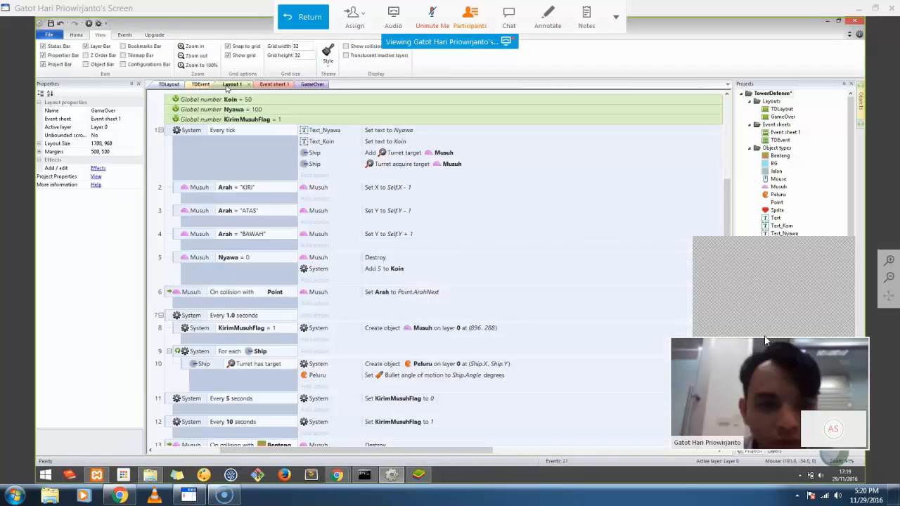
pyautogui.click(202, 86)
pyautogui.click(233, 85)
pyautogui.click(201, 86)
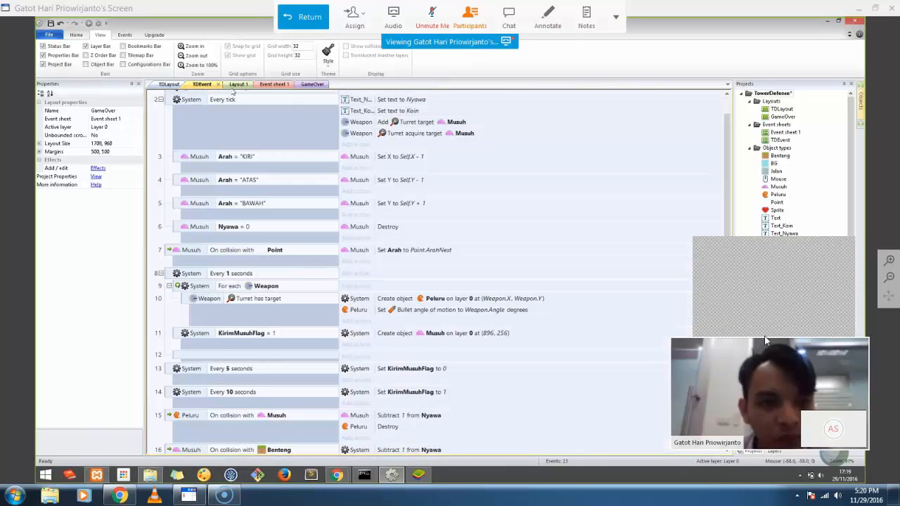
pyautogui.click(233, 85)
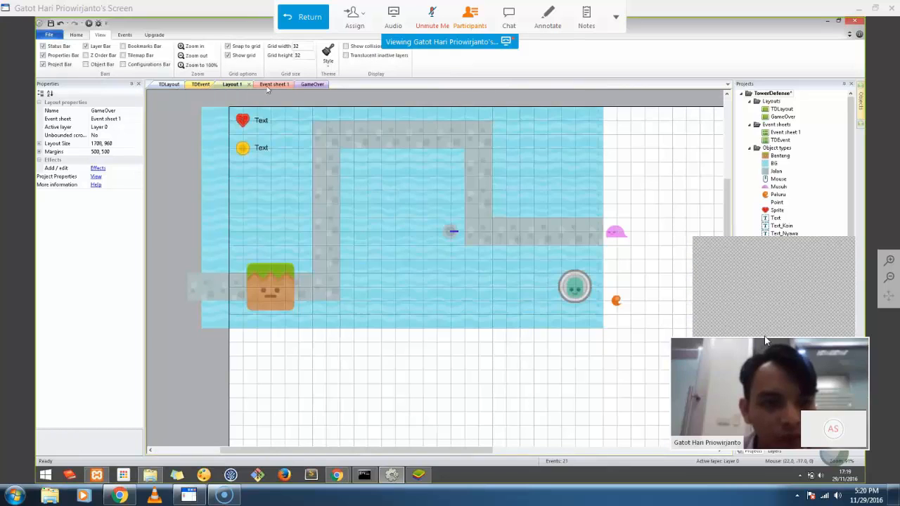
pyautogui.click(272, 85)
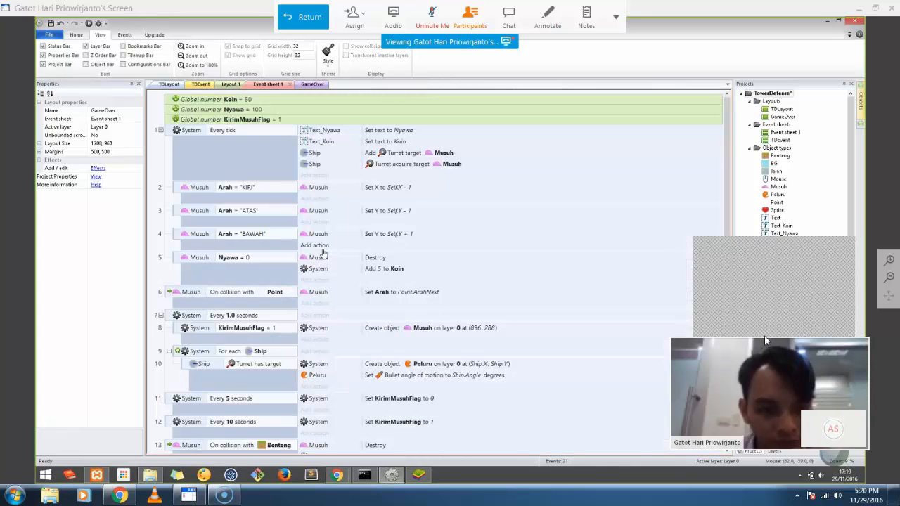
pyautogui.scroll(-3, 203, 297)
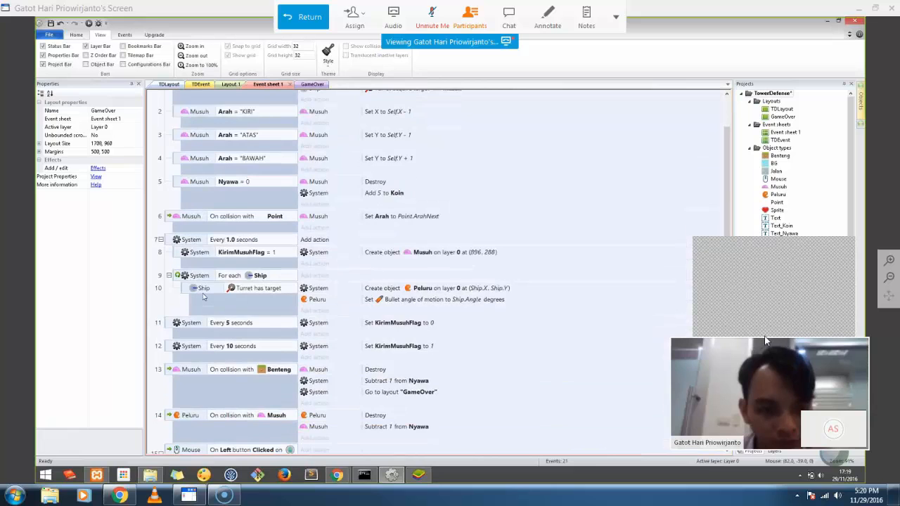
pyautogui.scroll(-2, 204, 296)
# Select event 13's go-to-GameOver action and check the GameOver layout before returning to Event sheet 1
pyautogui.click(325, 350)
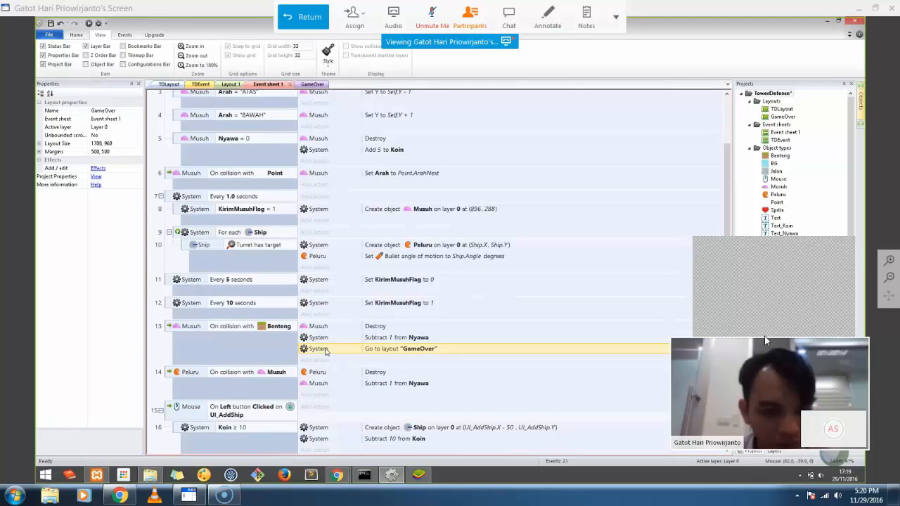
pyautogui.doubleClick(780, 117)
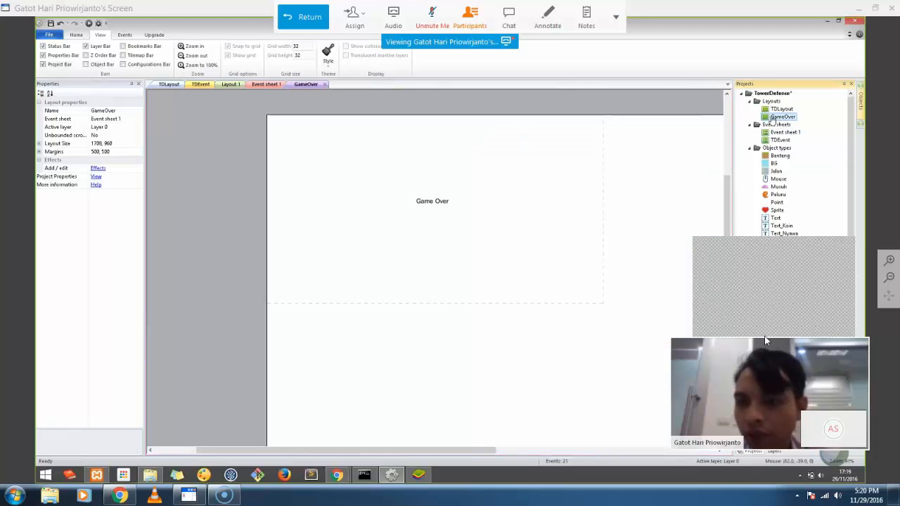
pyautogui.click(232, 85)
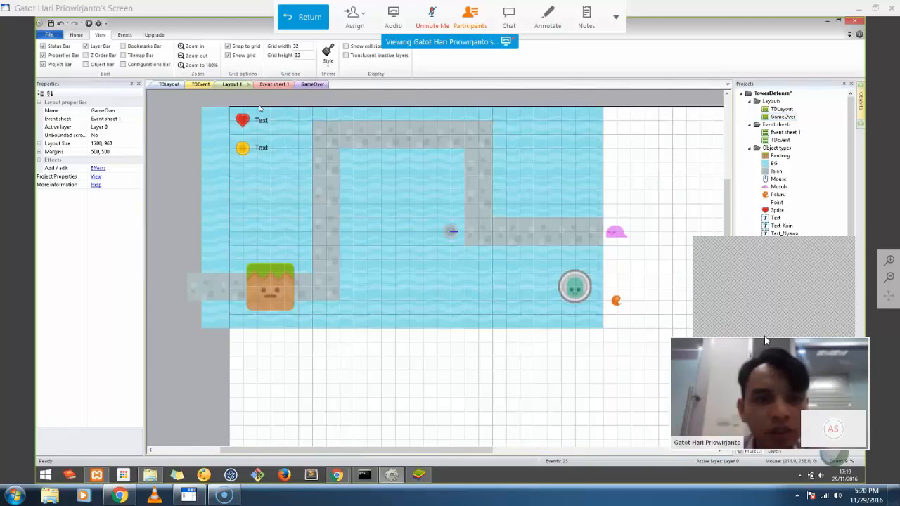
pyautogui.click(273, 84)
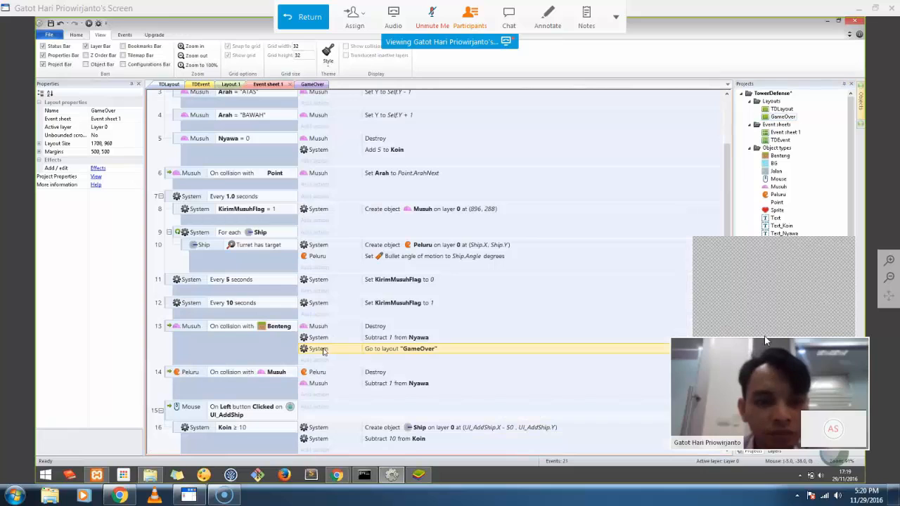
# Add a new System 'Go to layout' action to event 13
pyautogui.rightClick(323, 351)
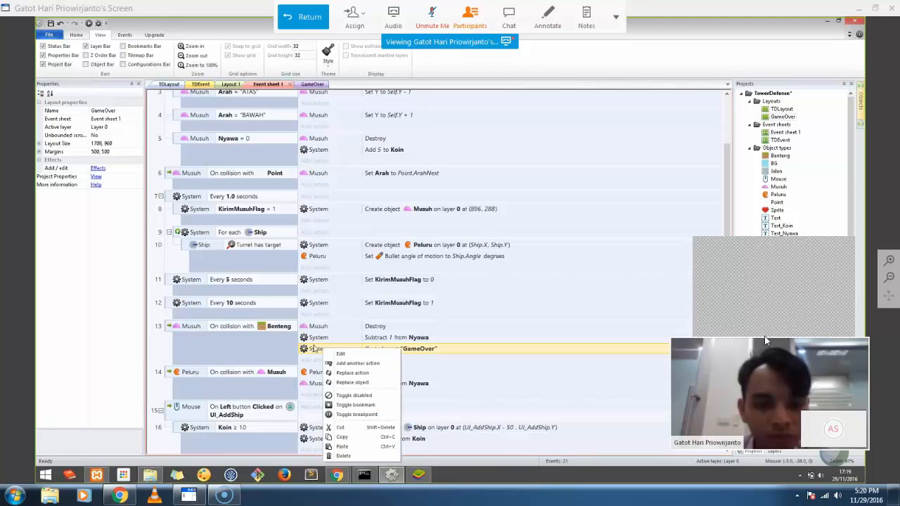
pyautogui.click(309, 360)
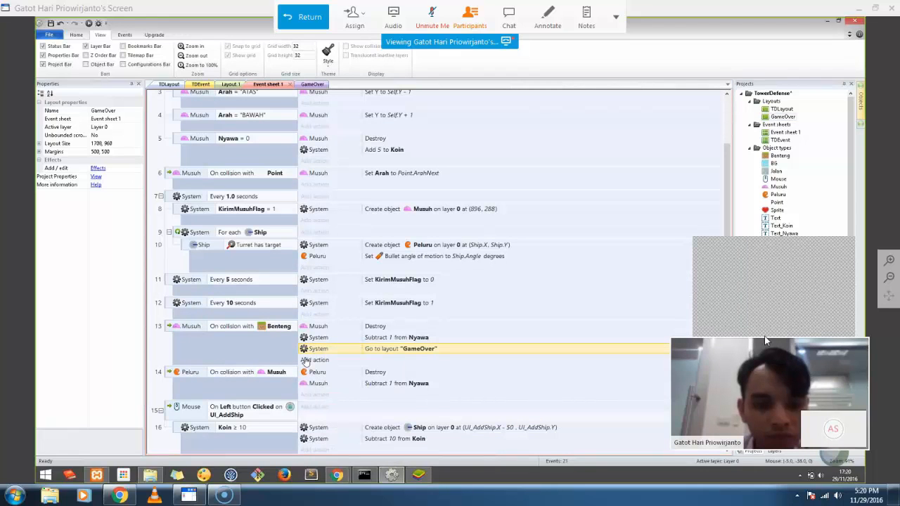
pyautogui.click(308, 360)
pyautogui.doubleClick(450, 212)
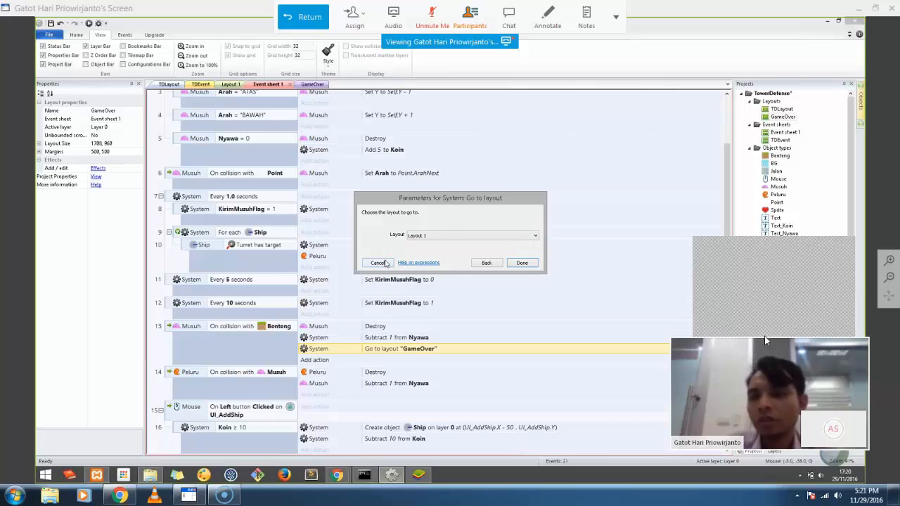
# Cancel the Go to layout dialog and add a new GameOver layout to the TowerDefense project
pyautogui.click(385, 263)
pyautogui.doubleClick(772, 96)
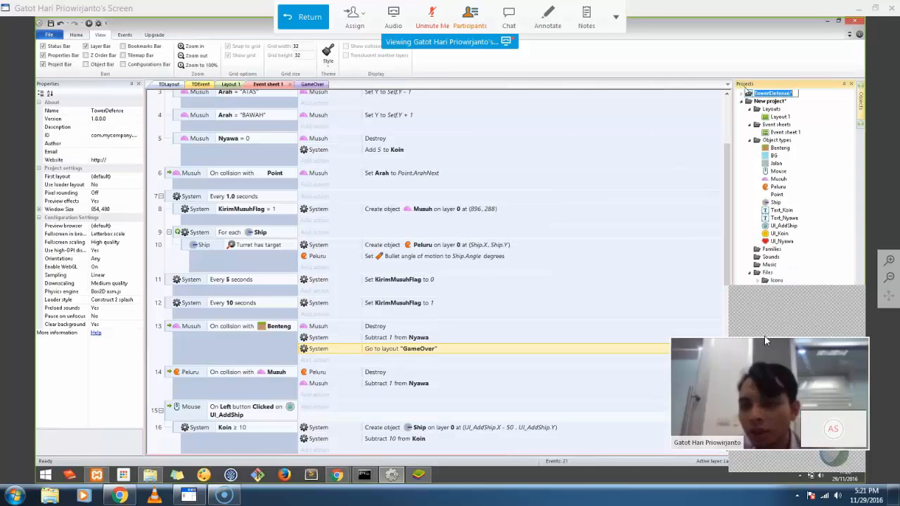
pyautogui.rightClick(765, 110)
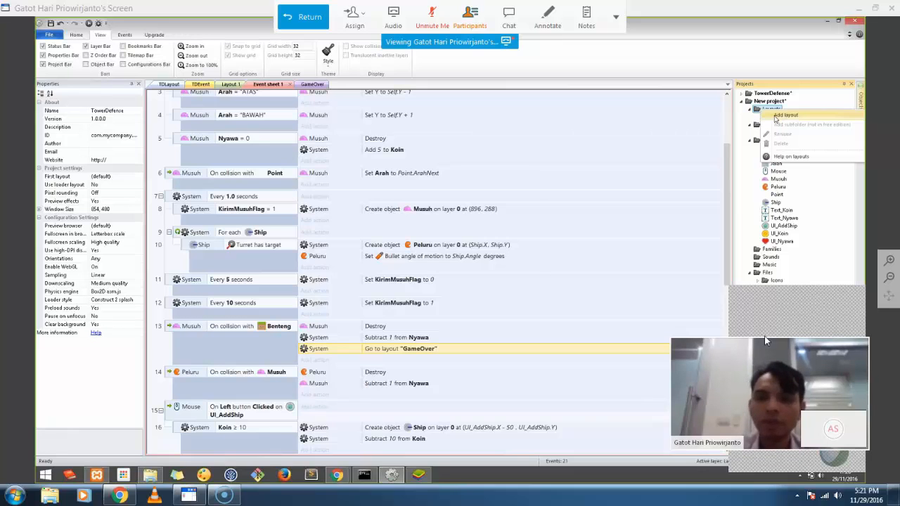
pyautogui.click(781, 115)
# Insert a Text object on the GameOver layout reading 'Game Over'
pyautogui.rightClick(228, 225)
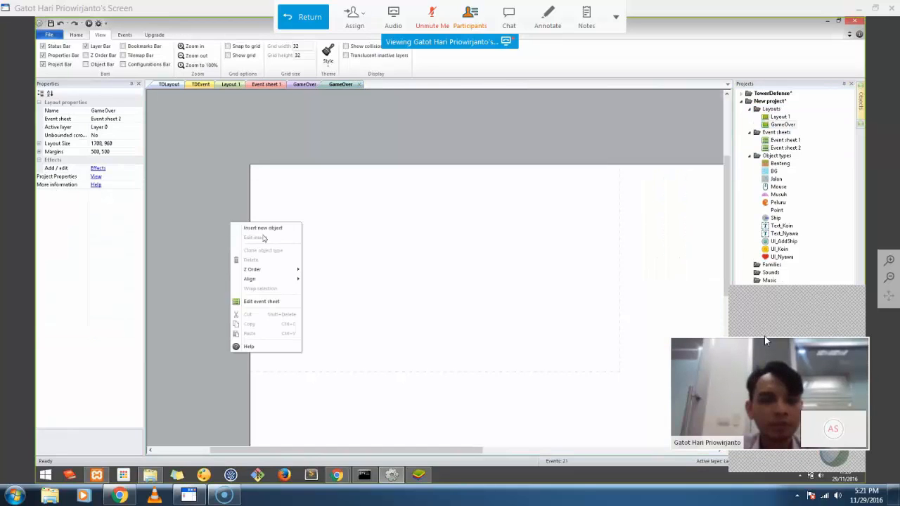
pyautogui.click(243, 229)
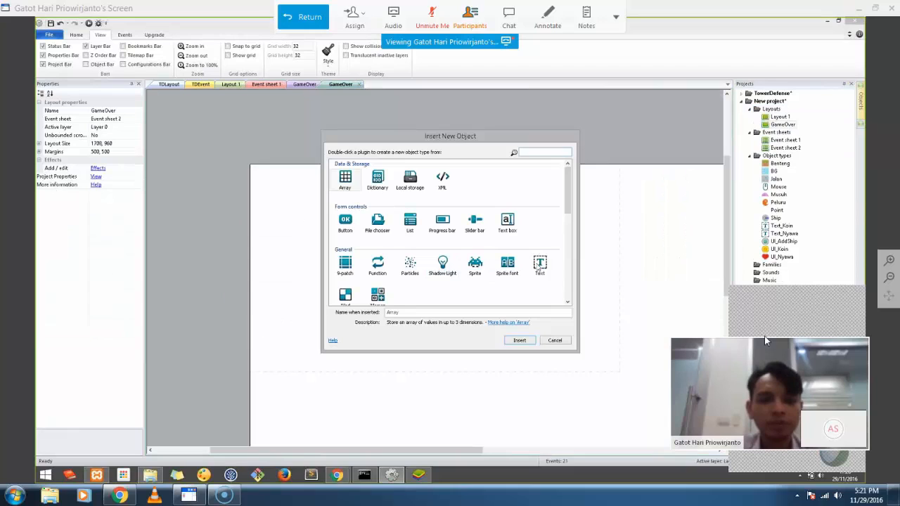
pyautogui.click(538, 265)
pyautogui.click(410, 274)
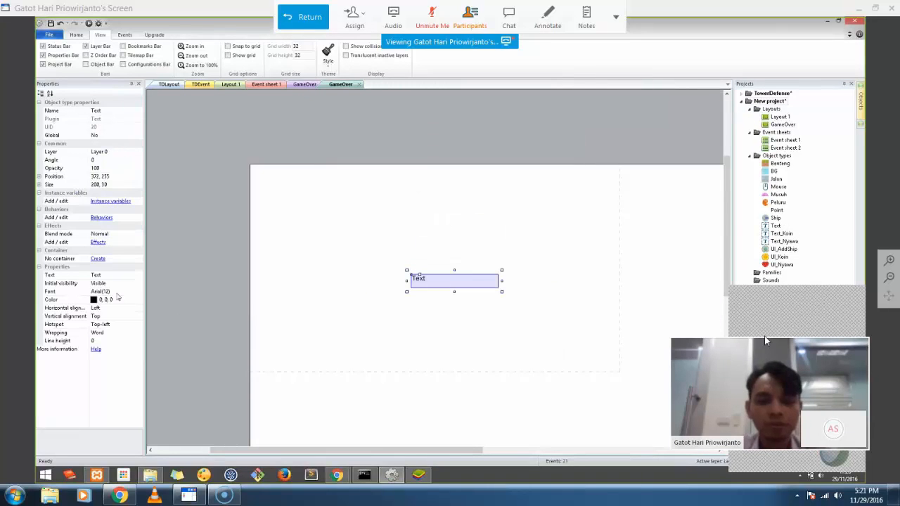
pyautogui.click(113, 274)
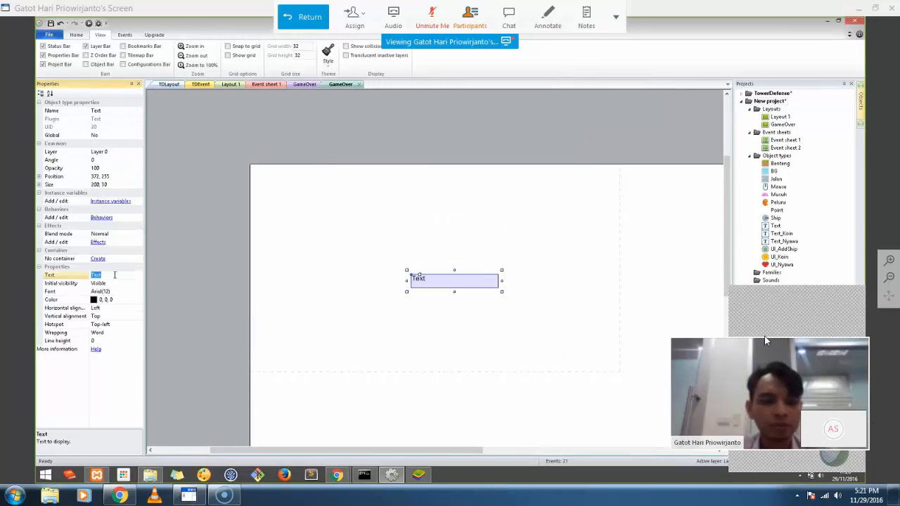
pyautogui.write('Game Over')
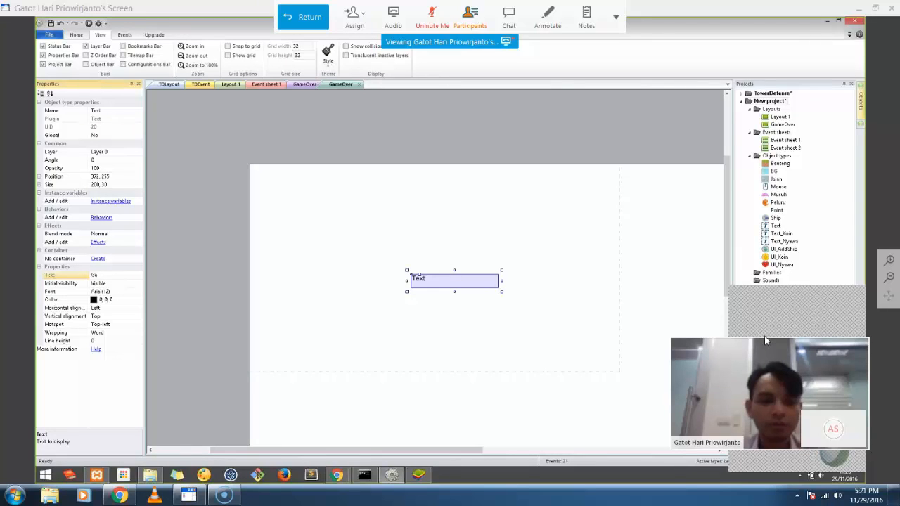
pyautogui.press('Return')
pyautogui.click(264, 85)
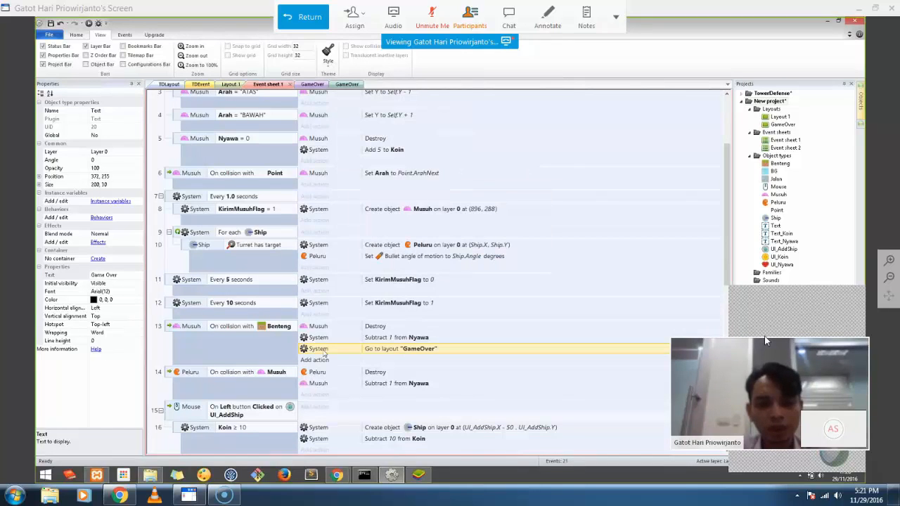
# Replace event 13's old action with a System 'Go to layout' action targeting GameOver
pyautogui.press('Delete')
pyautogui.click(316, 348)
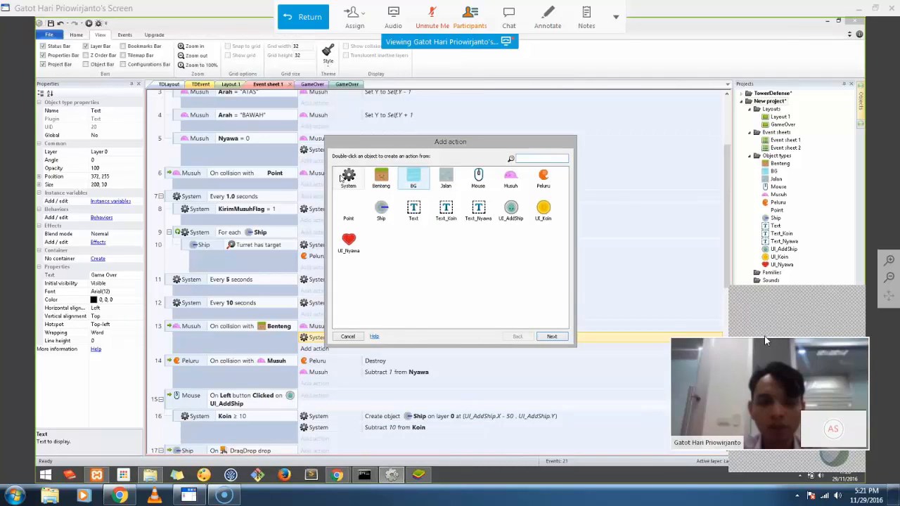
pyautogui.doubleClick(341, 178)
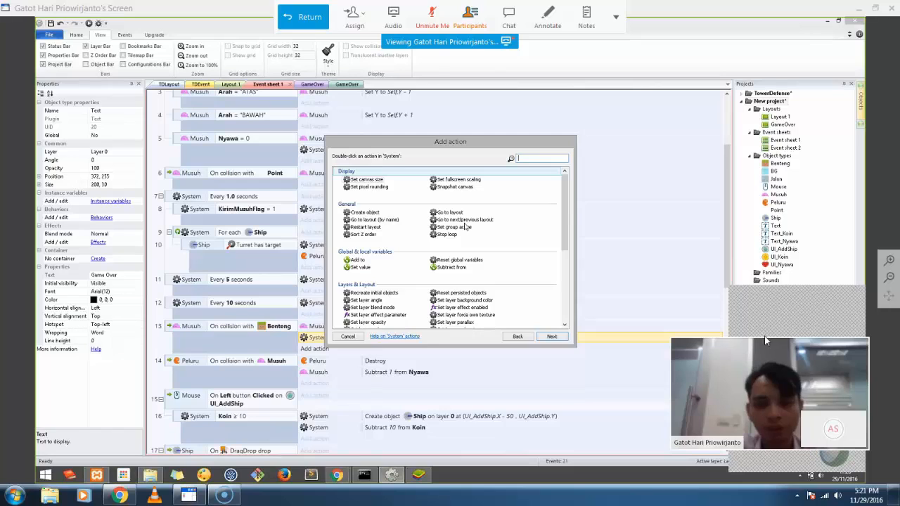
pyautogui.doubleClick(450, 211)
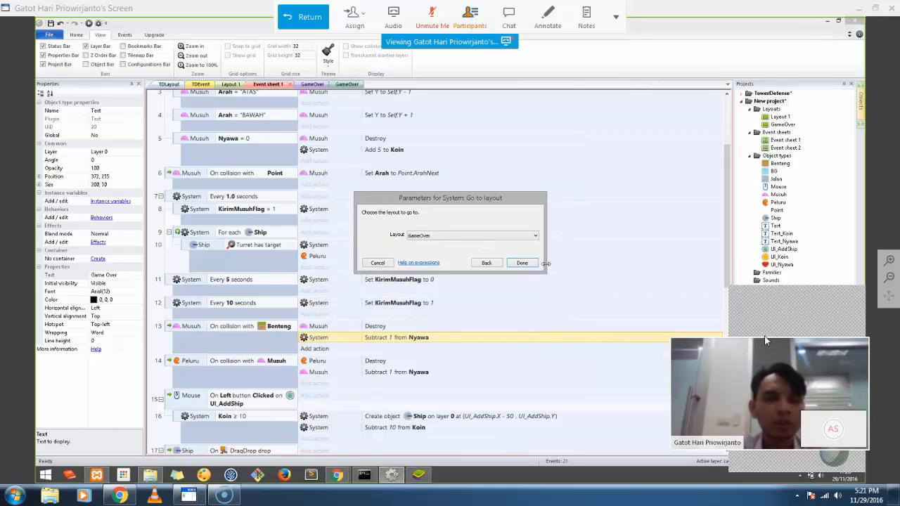
pyautogui.click(522, 262)
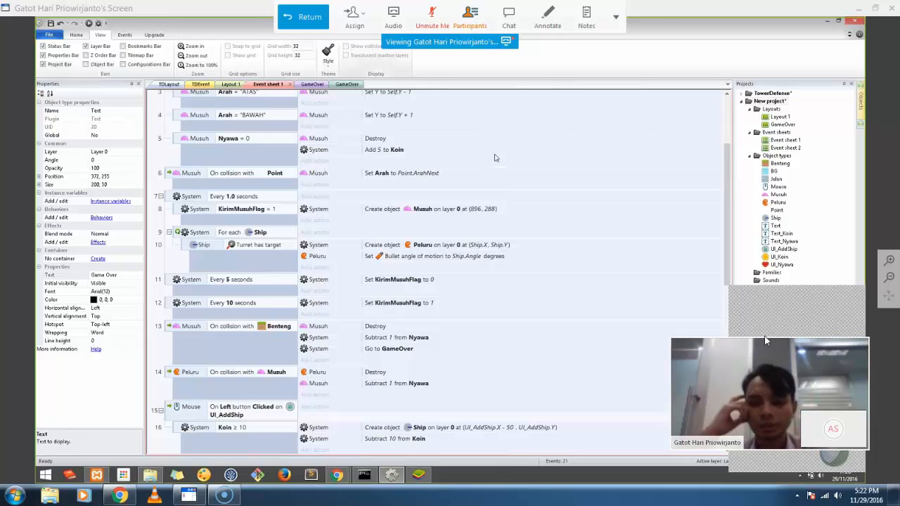
# Preview the game in Chrome, unmute the WebEx microphone and open the meeting chat panel
pyautogui.click(88, 24)
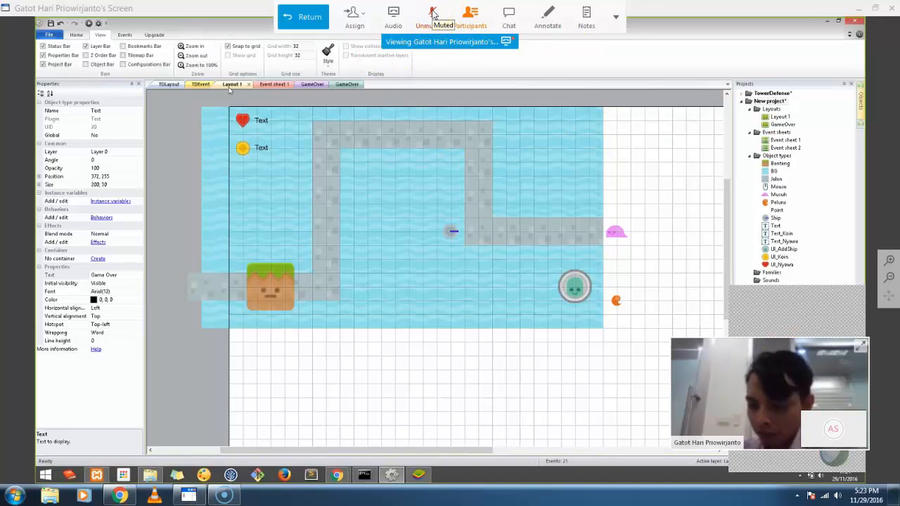
pyautogui.click(432, 13)
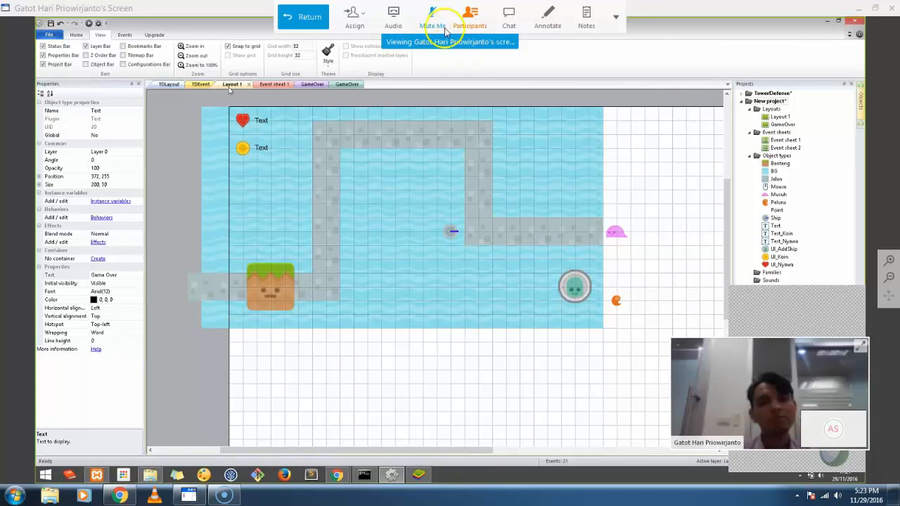
pyautogui.click(633, 305)
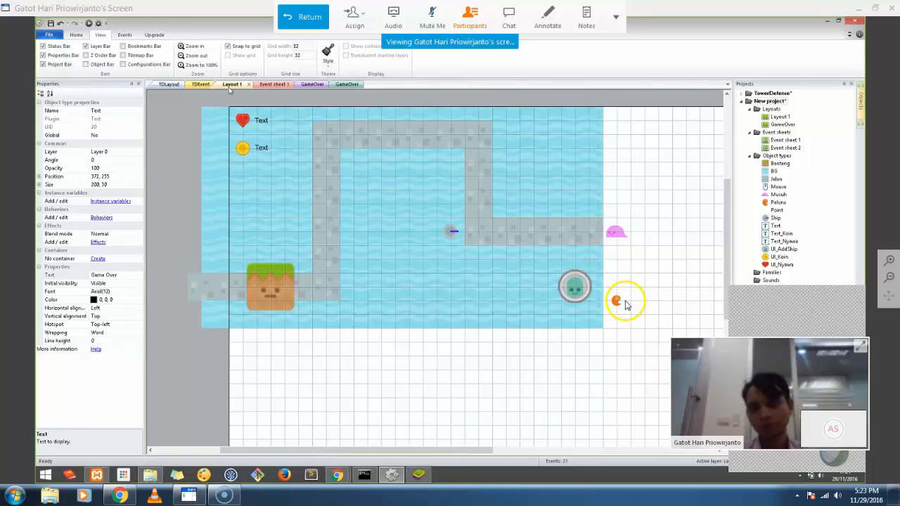
pyautogui.click(509, 19)
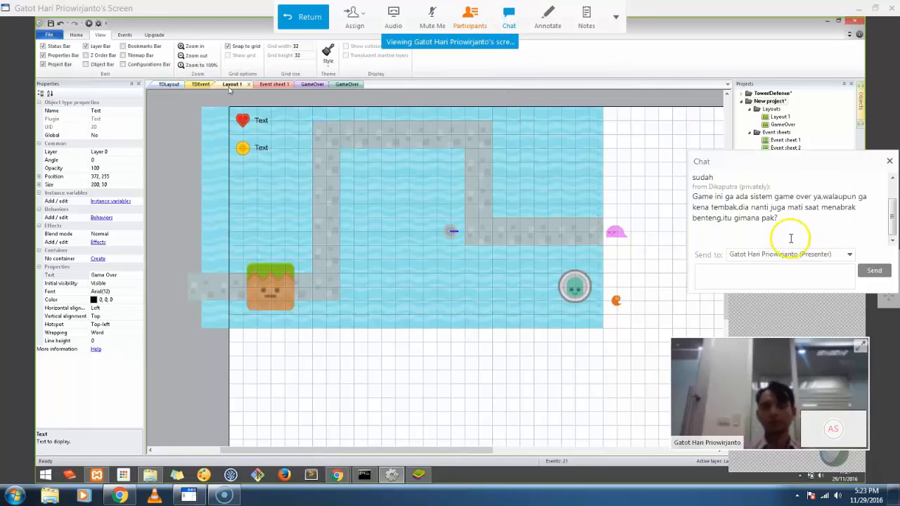
pyautogui.moveTo(892, 217); pyautogui.dragTo(894, 199)
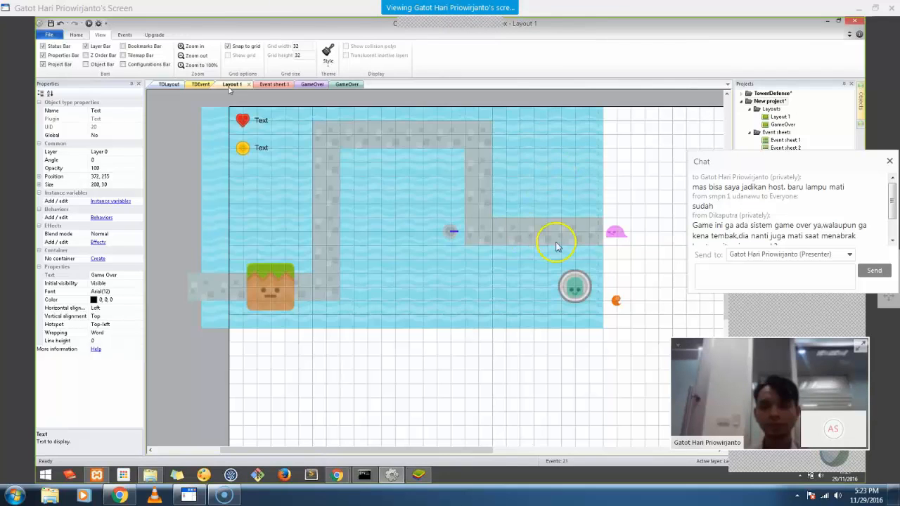
pyautogui.moveTo(891, 204)
pyautogui.mouseDown()
pyautogui.moveTo(889, 234)
pyautogui.moveTo(889, 199)
pyautogui.mouseUp()
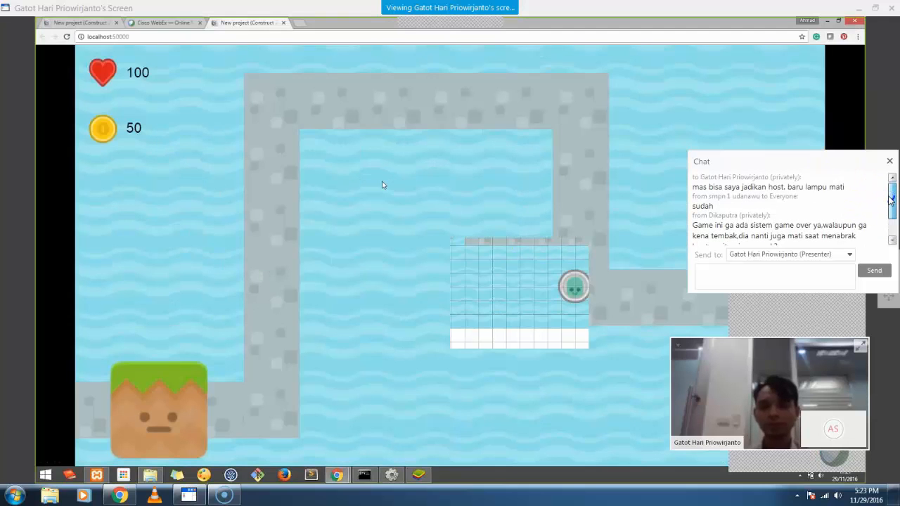
# Watch the Chrome preview until a slime reaches the Benteng and the 'Game Over' screen appears
pyautogui.moveTo(889, 198); pyautogui.dragTo(888, 219)
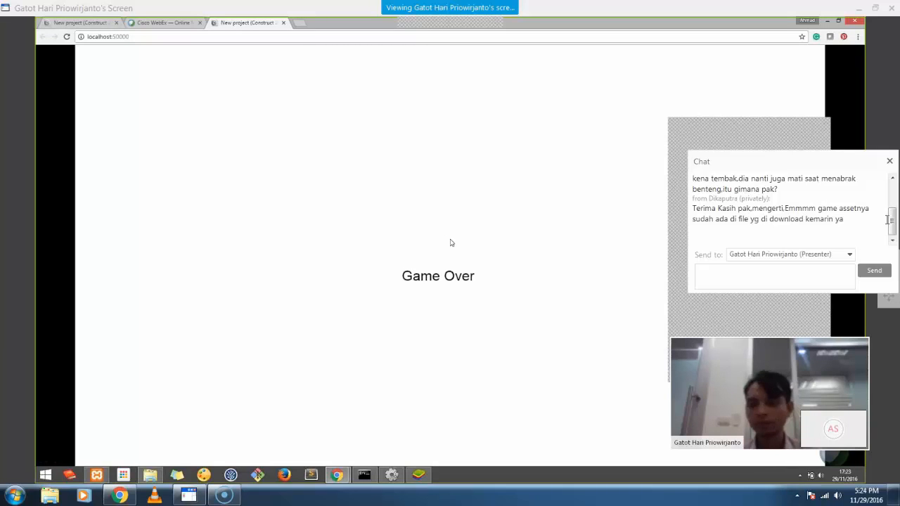
pyautogui.moveTo(461, 15)
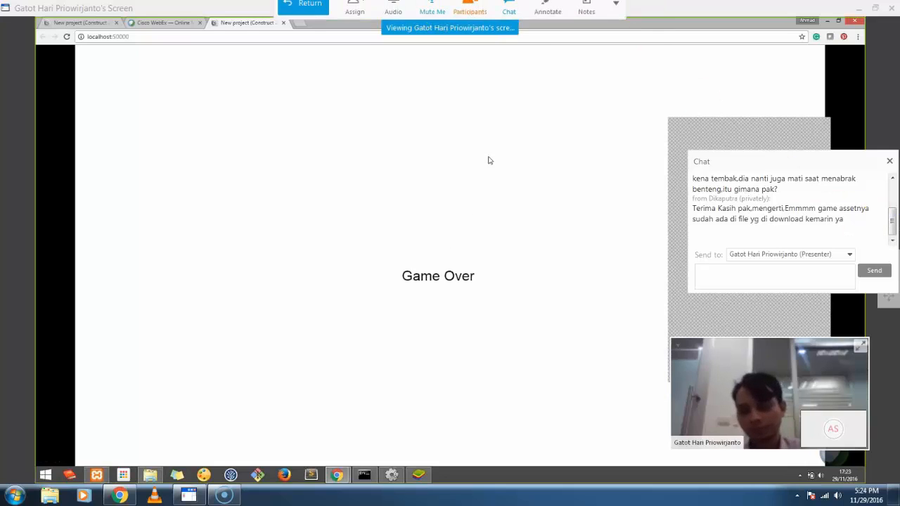